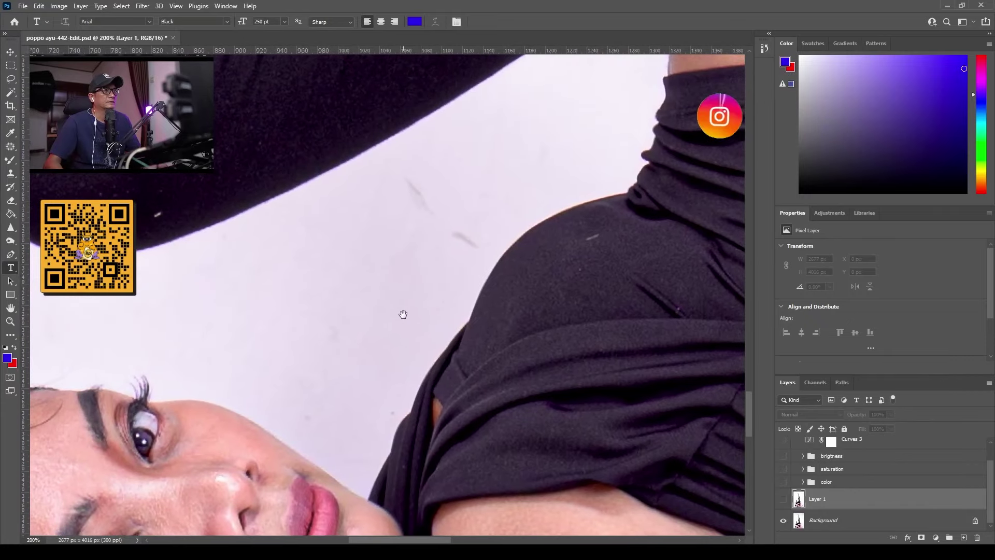
# Step: Make Layer 1 visible and replace its copy with a new empty layer named "heal" above it
pyautogui.click(783, 498)
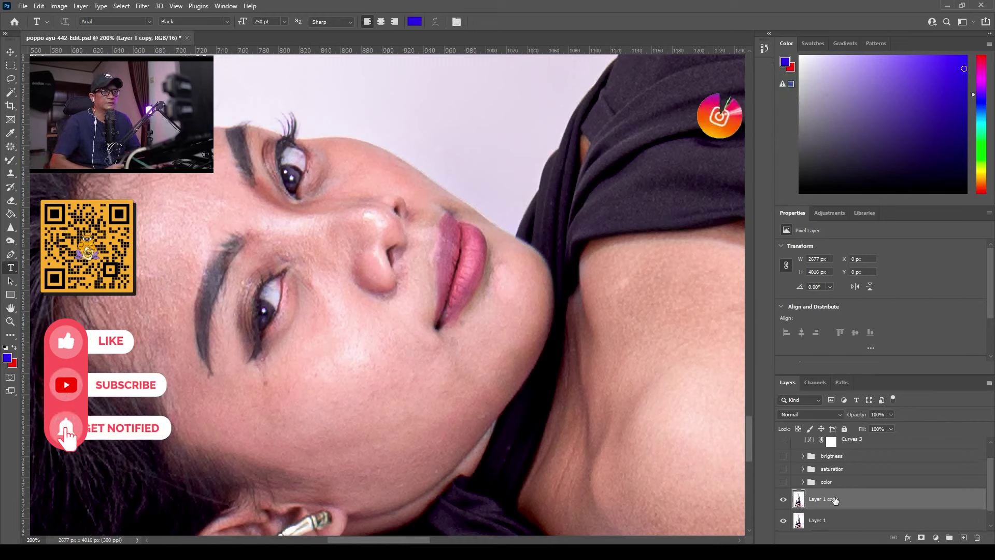
pyautogui.press('Delete')
pyautogui.hotkey('ctrl', 'shift', 'alt', 'n')
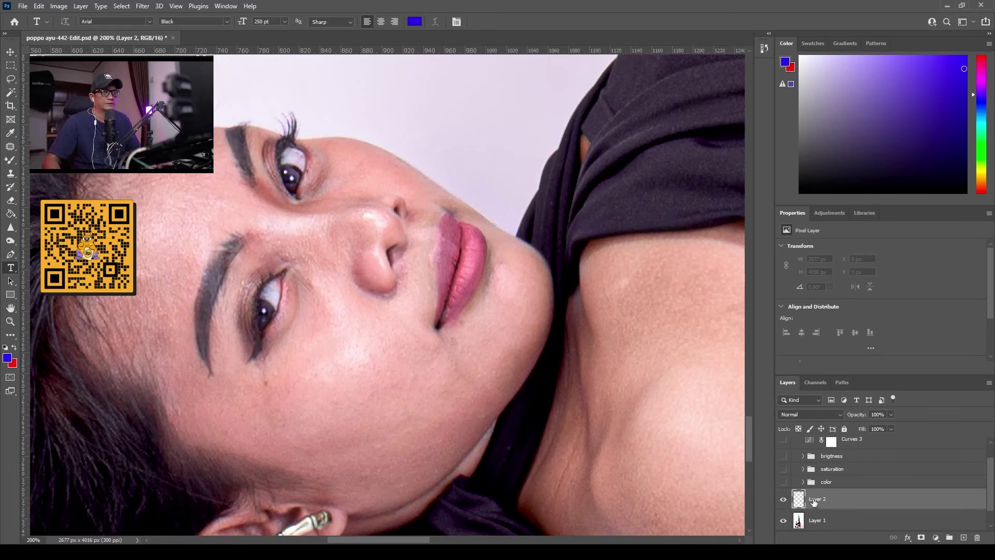
pyautogui.write('He')
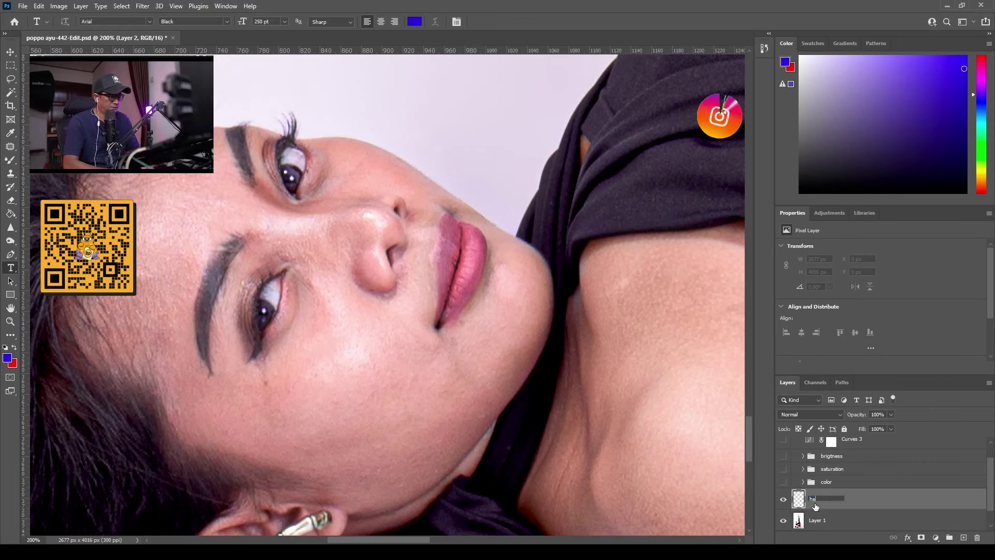
pyautogui.write('al')
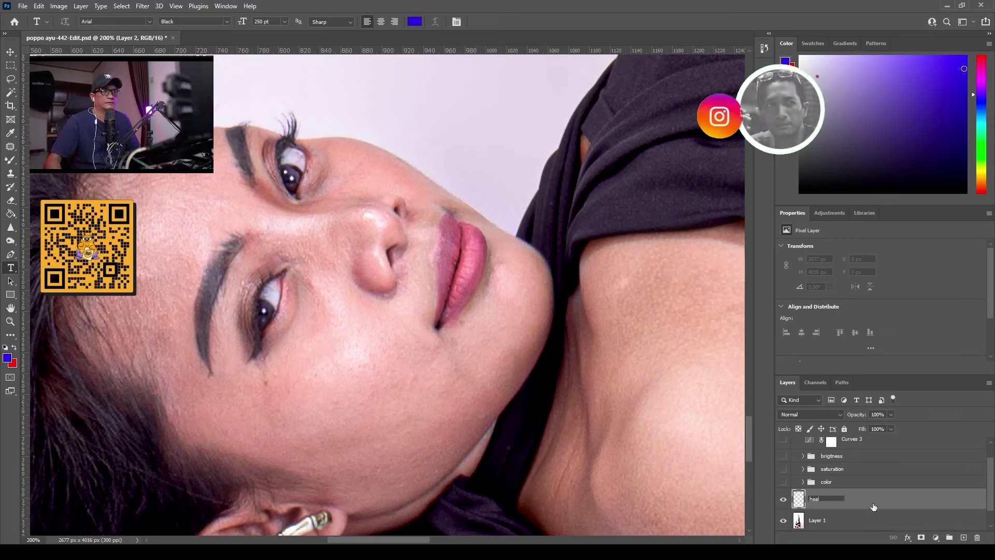
pyautogui.press('Return')
# Step: Set the Healing Brush to size 10 and heal the small blemishes on the cheek beside the bright highlight
pyautogui.scroll(2, 119, 311)
pyautogui.click(11, 173)
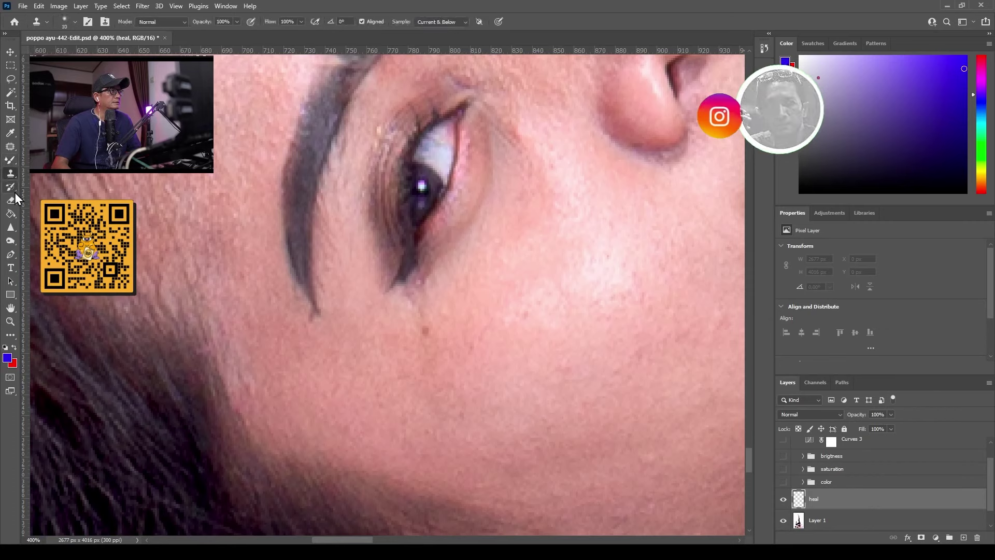
pyautogui.press('j')
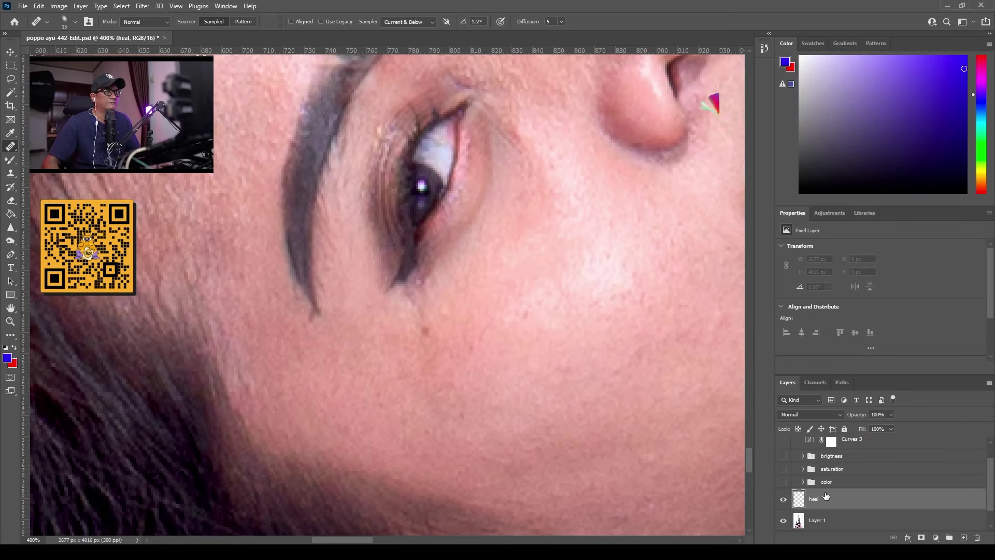
pyautogui.scroll(2, 431, 231)
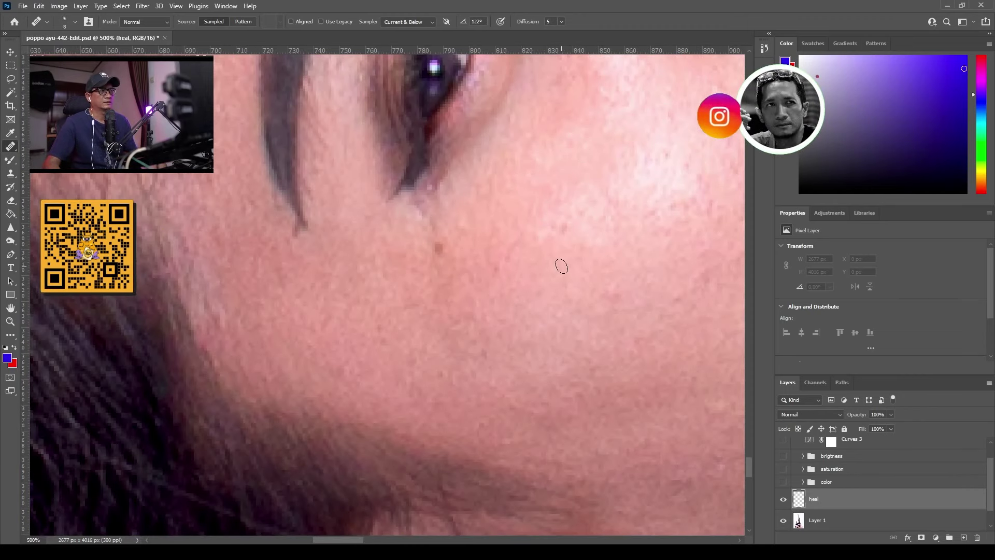
pyautogui.press(']')
pyautogui.press(']')
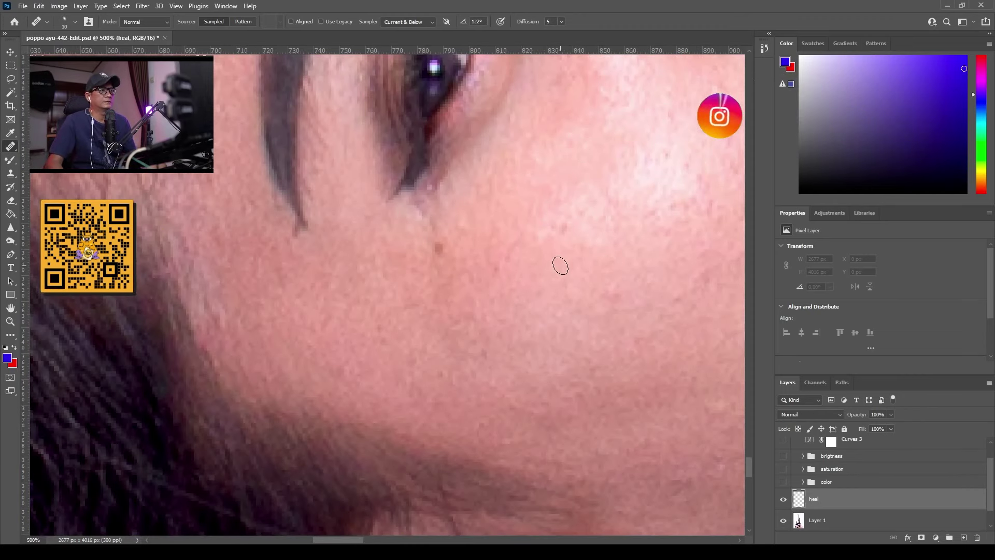
pyautogui.click(554, 263)
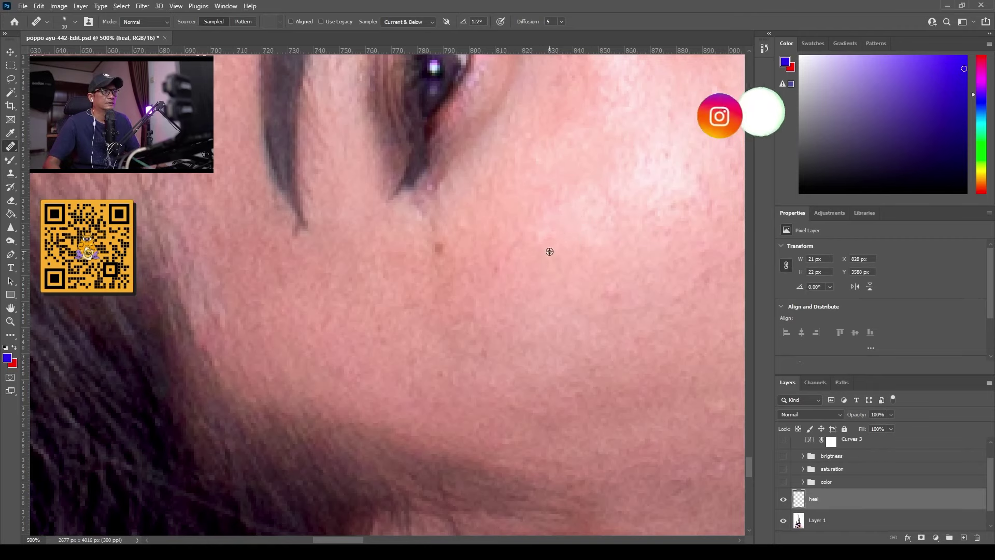
# Step: Heal the dark mole below the outer corner of the eye using clean skin sampled nearby
pyautogui.scroll(2, 424, 293)
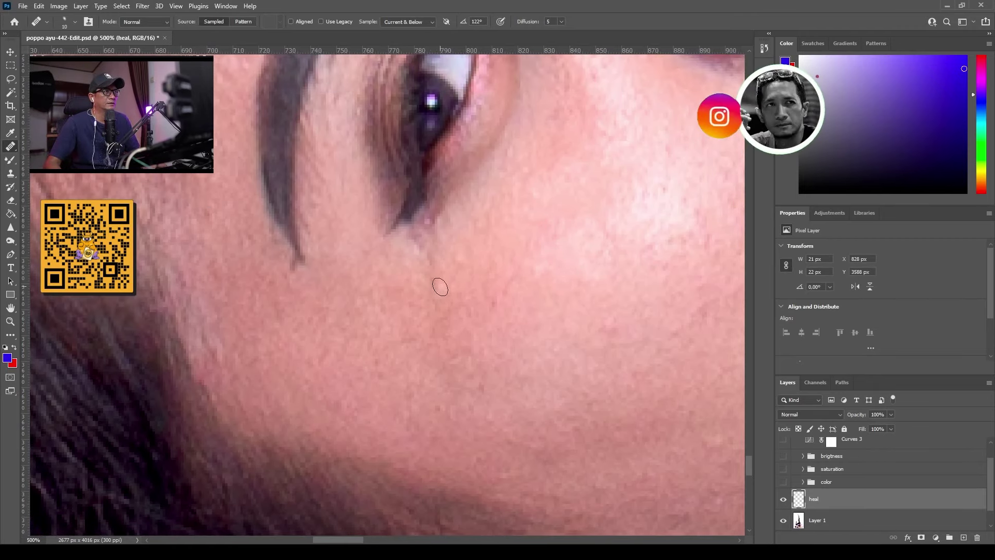
pyautogui.keyDown('alt'); pyautogui.click(413, 279); pyautogui.keyUp('alt')
pyautogui.click(433, 286)
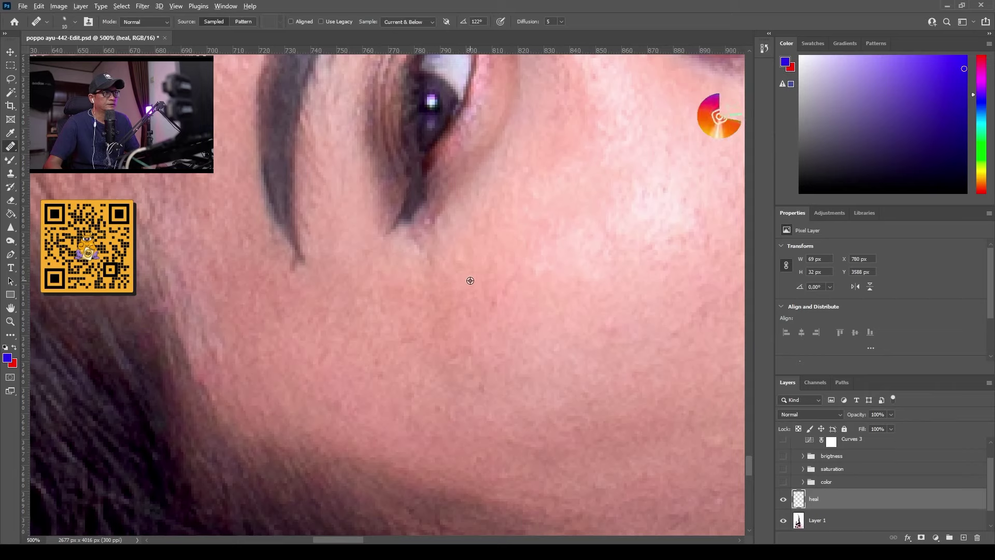
pyautogui.keyDown('alt'); pyautogui.click(464, 282); pyautogui.keyUp('alt')
pyautogui.click(437, 275)
pyautogui.keyDown('alt'); pyautogui.click(417, 283); pyautogui.keyUp('alt')
pyautogui.click(436, 287)
# Step: Even out the skin beneath the removed mole and the marks at the outer corner of the eye with the Healing Brush
pyautogui.keyDown('alt'); pyautogui.click(410, 292); pyautogui.keyUp('alt')
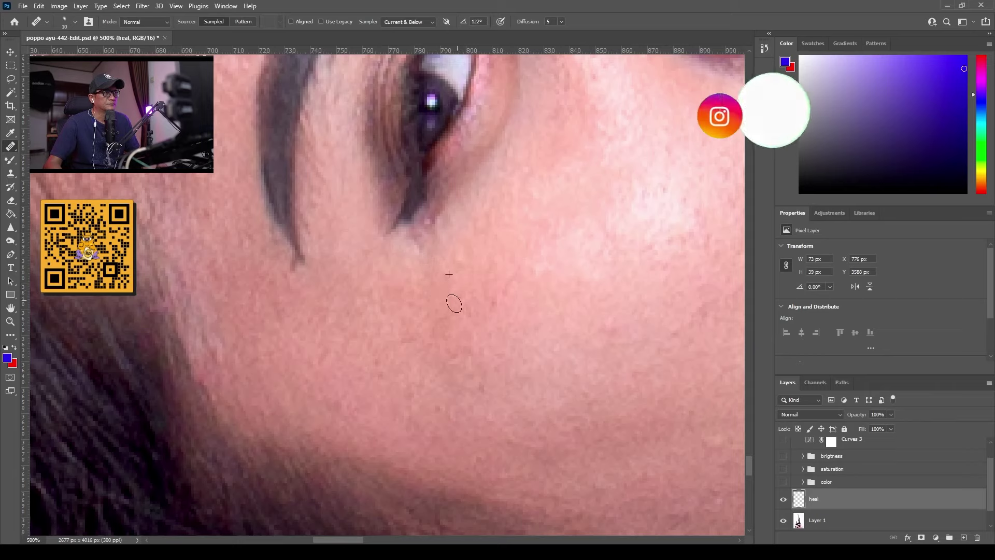
pyautogui.click(438, 317)
pyautogui.moveTo(438, 317); pyautogui.dragTo(435, 330)
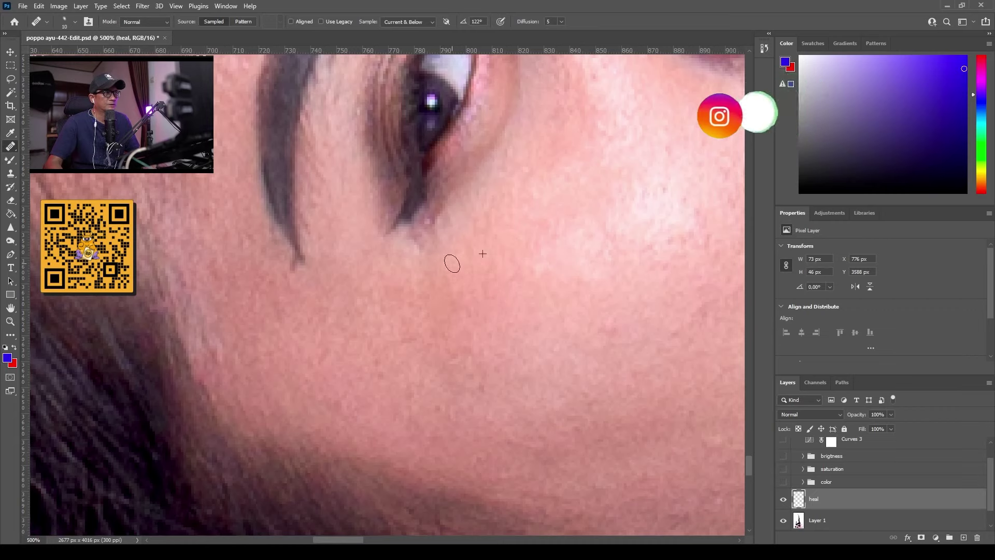
pyautogui.moveTo(451, 262)
pyautogui.mouseDown()
pyautogui.moveTo(426, 219)
pyautogui.moveTo(438, 220)
pyautogui.moveTo(406, 250)
pyautogui.mouseUp()
pyautogui.click(429, 222)
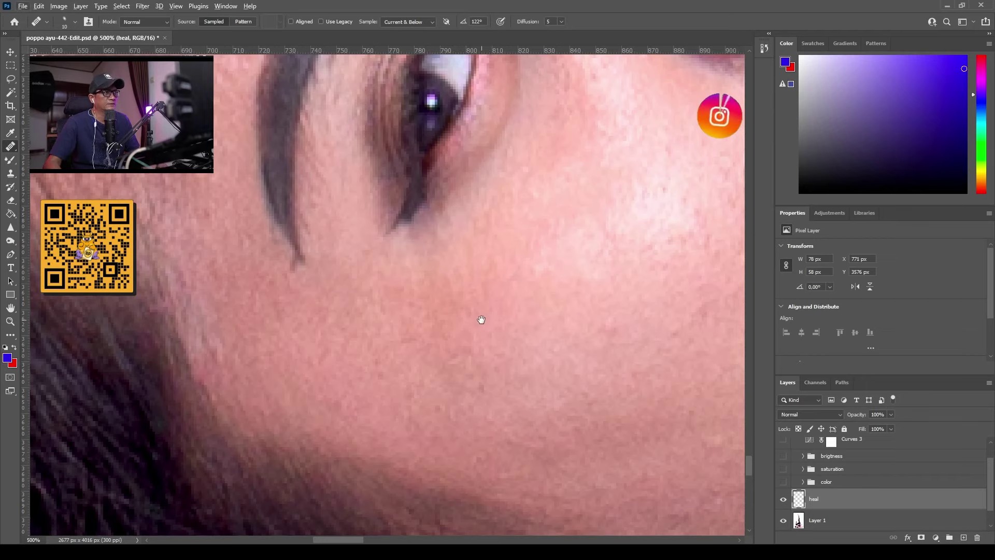
# Step: Heal the small dark spots on the outer cheek between the eye and the ear, sampling the surrounding skin
pyautogui.moveTo(481, 320); pyautogui.dragTo(408, 259)
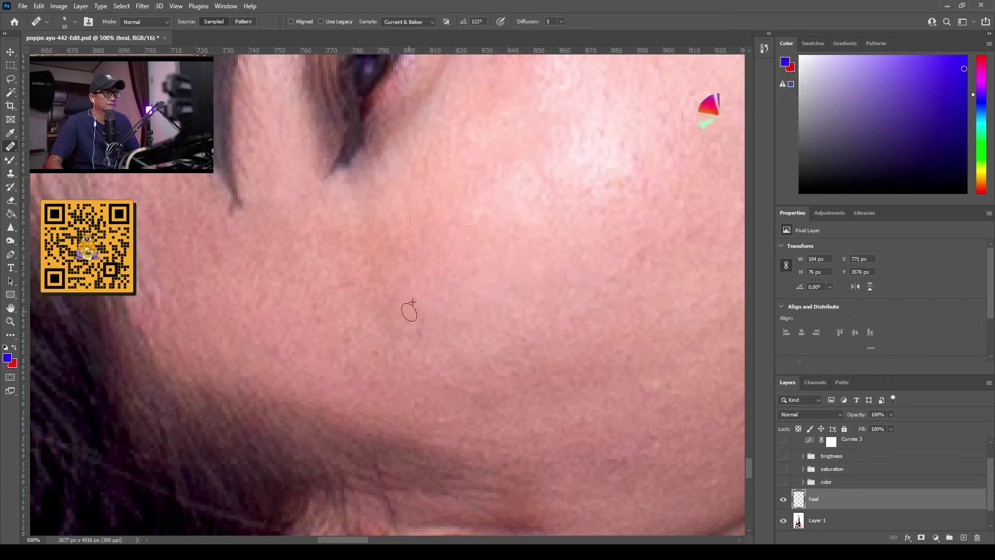
pyautogui.keyDown('alt'); pyautogui.click(357, 319); pyautogui.keyUp('alt')
pyautogui.click(393, 308)
pyautogui.keyDown('alt'); pyautogui.click(430, 336); pyautogui.keyUp('alt')
pyautogui.moveTo(407, 361); pyautogui.dragTo(397, 347)
pyautogui.keyDown('alt'); pyautogui.click(371, 284); pyautogui.keyUp('alt')
# Step: Heal the dark spots on the middle of the cheek, between the bright highlight and the mouth corner
pyautogui.moveTo(516, 261); pyautogui.dragTo(360, 277)
pyautogui.keyDown('alt'); pyautogui.click(498, 249); pyautogui.keyUp('alt')
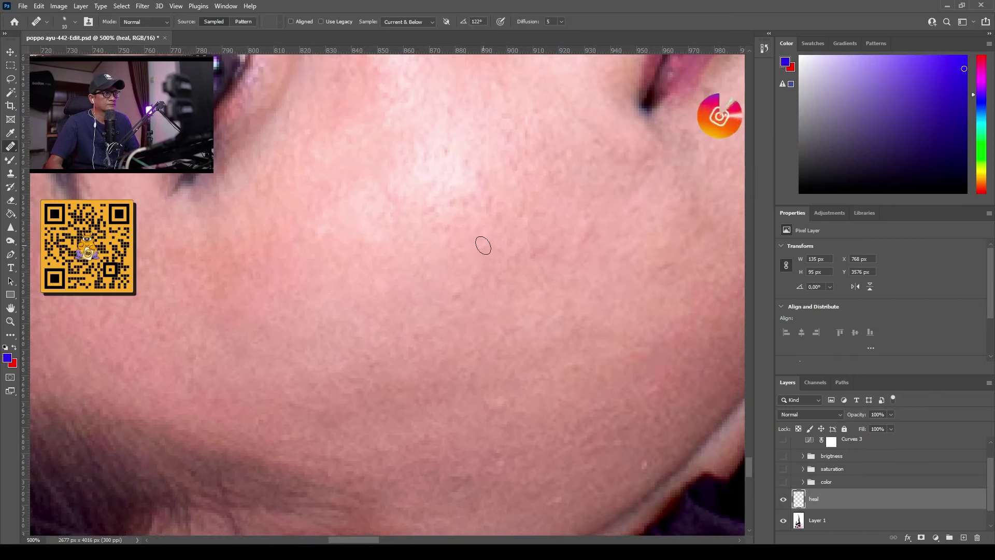
pyautogui.click(498, 204)
pyautogui.click(549, 230)
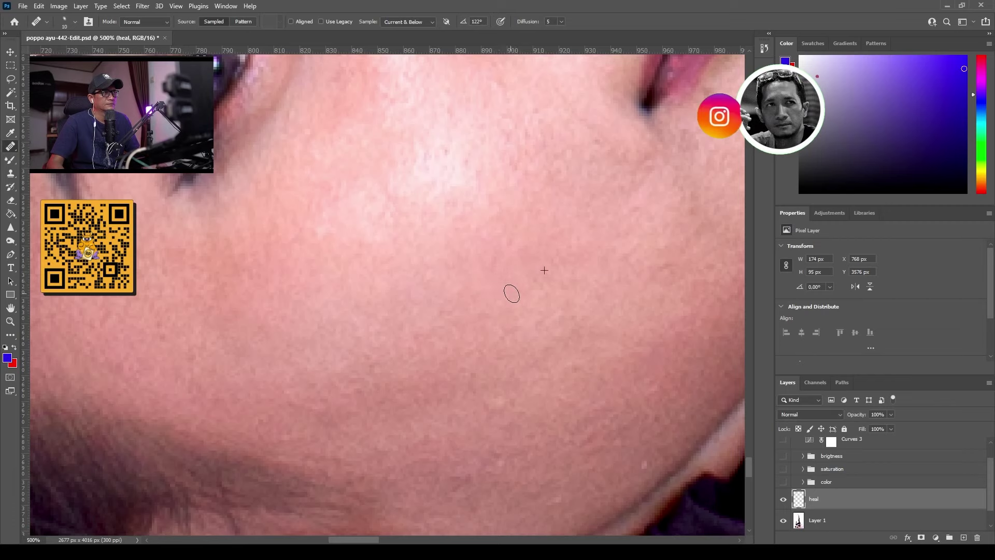
# Step: Heal the spots and uneven patches on the lower cheek along the jawline
pyautogui.moveTo(517, 282); pyautogui.dragTo(390, 199)
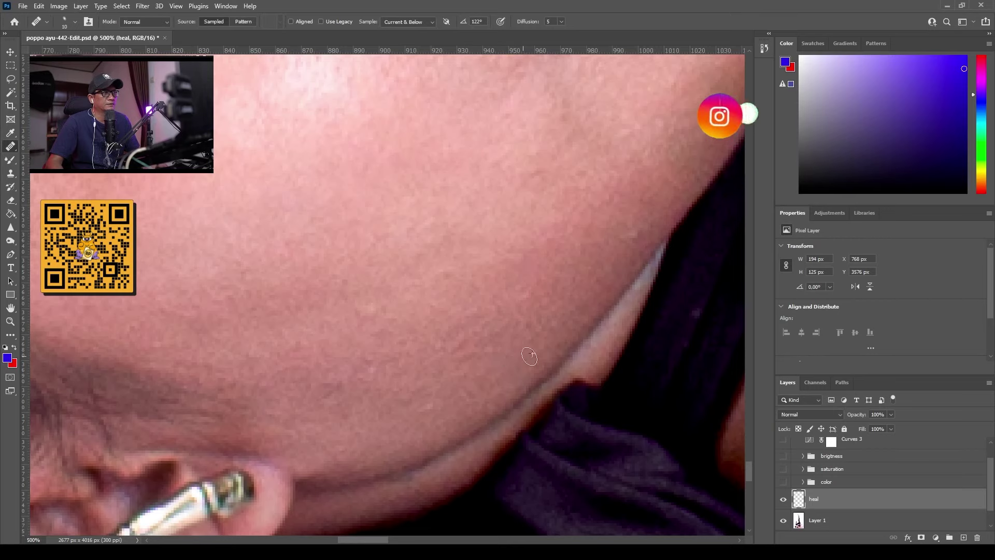
pyautogui.moveTo(374, 402); pyautogui.dragTo(504, 330)
pyautogui.keyDown('alt'); pyautogui.click(468, 254); pyautogui.keyUp('alt')
pyautogui.moveTo(530, 267); pyautogui.dragTo(471, 255)
pyautogui.moveTo(459, 312); pyautogui.dragTo(478, 319)
pyautogui.keyDown('alt'); pyautogui.click(421, 275); pyautogui.keyUp('alt')
pyautogui.moveTo(409, 266); pyautogui.dragTo(432, 276)
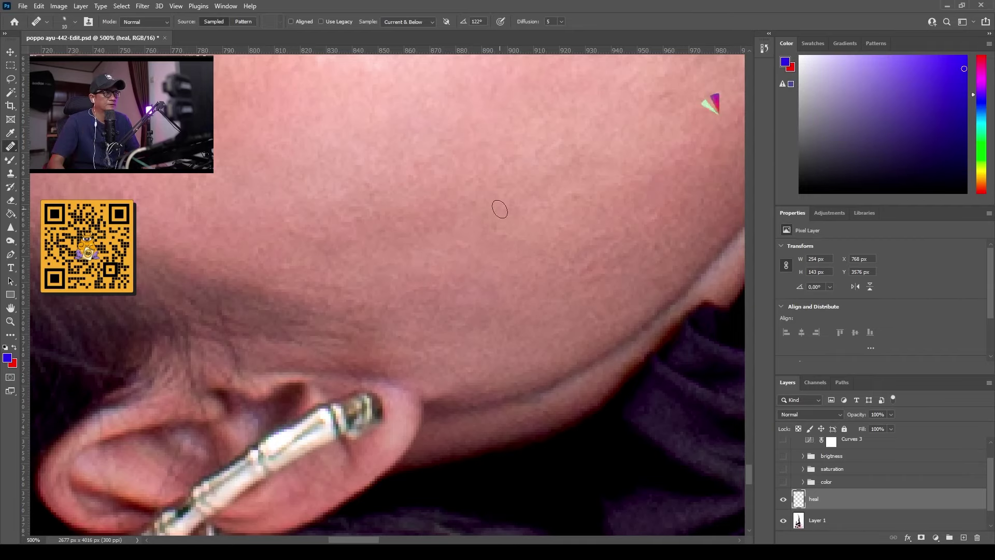
# Step: Heal the spots on the cheek along the sideburn hairline near the ear
pyautogui.hscroll(-3, 464, 214)
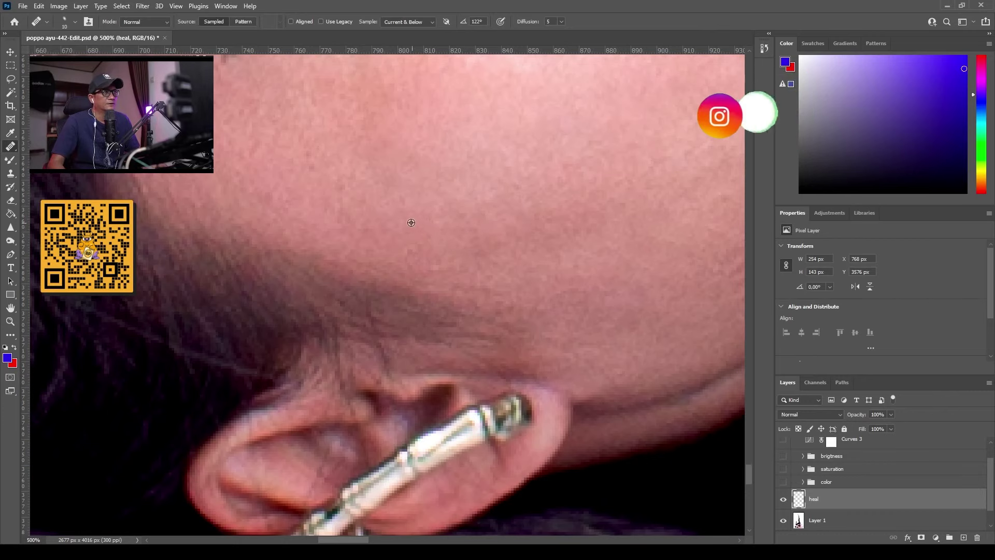
pyautogui.moveTo(495, 231); pyautogui.dragTo(465, 259)
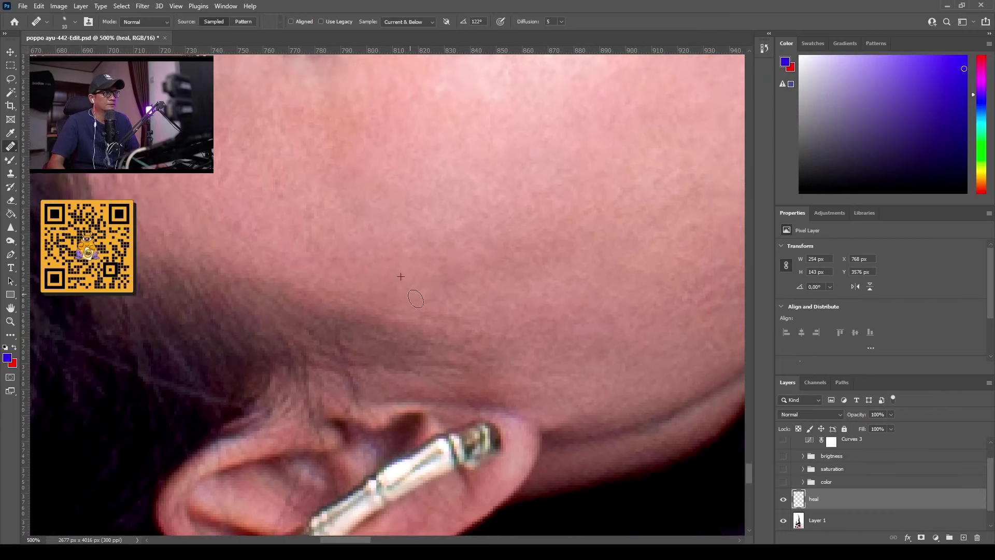
pyautogui.moveTo(416, 299); pyautogui.dragTo(479, 351)
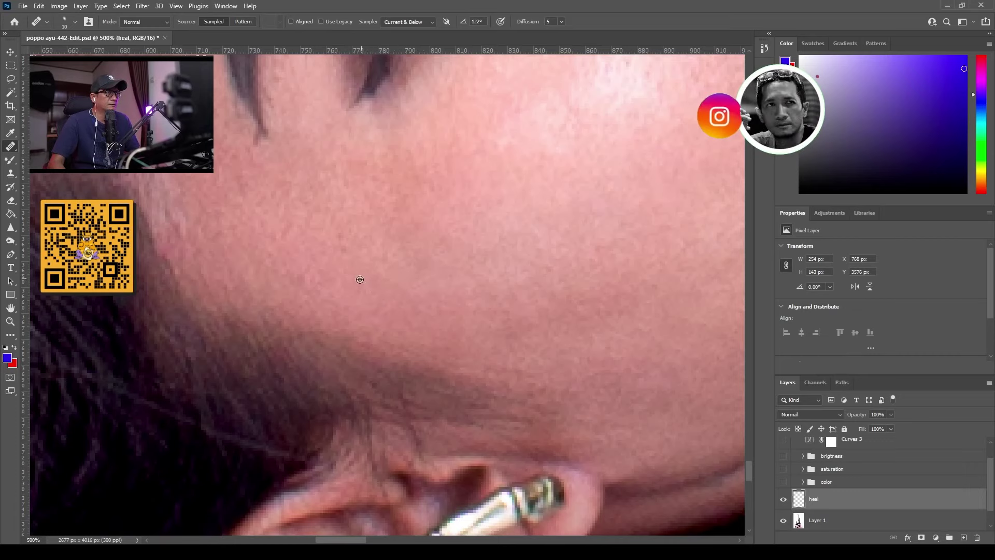
pyautogui.moveTo(397, 280); pyautogui.dragTo(443, 300)
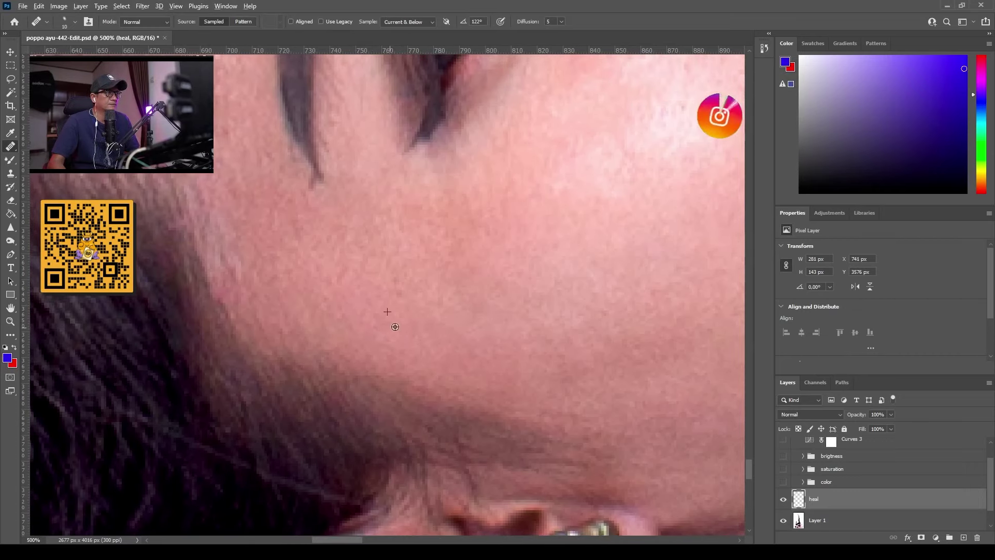
# Step: Heal the remaining blemishes around the cheek highlight and between the nose and mouth corner
pyautogui.moveTo(505, 248); pyautogui.dragTo(363, 383)
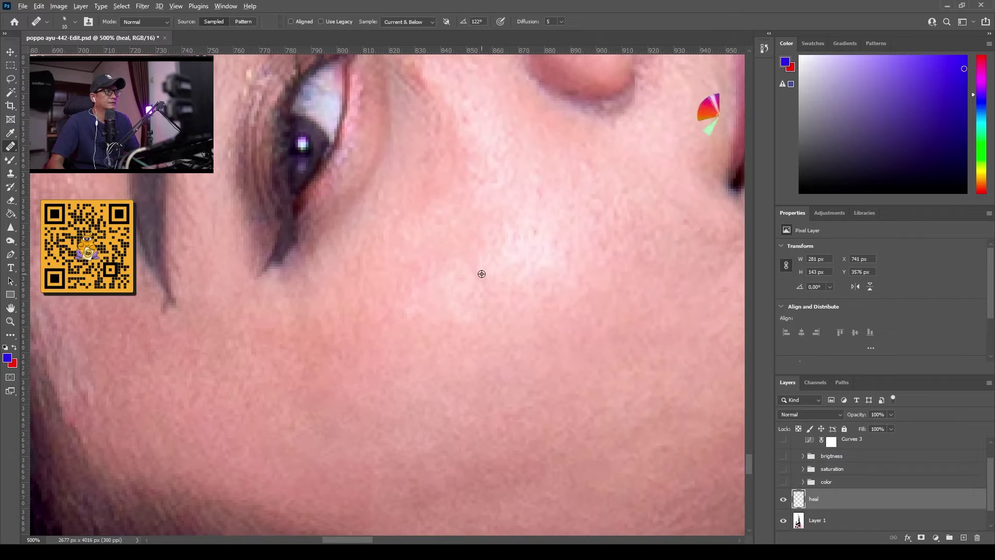
pyautogui.moveTo(492, 269); pyautogui.dragTo(422, 346)
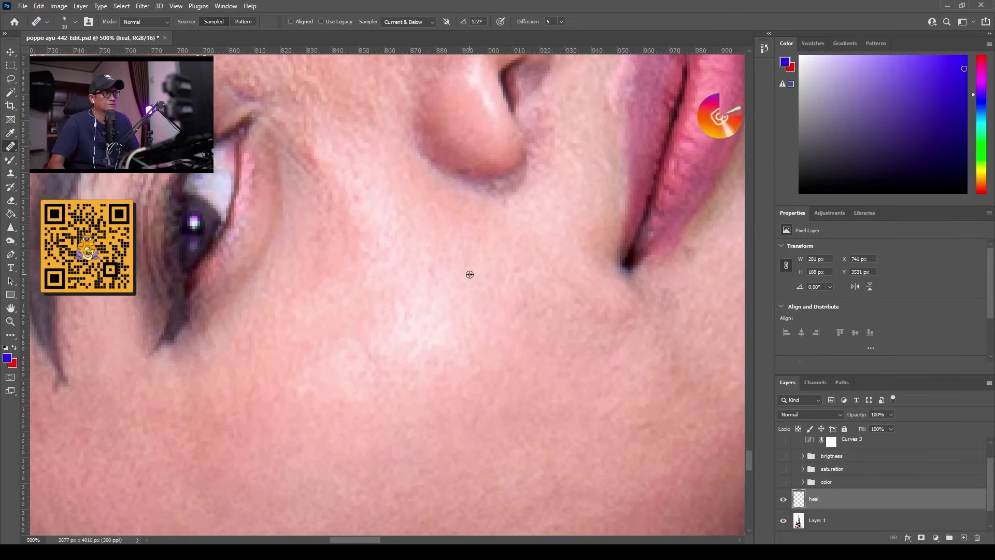
pyautogui.moveTo(614, 320); pyautogui.dragTo(562, 341)
pyautogui.moveTo(535, 373); pyautogui.dragTo(360, 377)
pyautogui.moveTo(444, 311)
pyautogui.mouseDown()
pyautogui.moveTo(421, 388)
pyautogui.moveTo(522, 377)
pyautogui.moveTo(478, 283)
pyautogui.moveTo(331, 329)
pyautogui.mouseUp()
# Step: Heal the blemishes around the nose bridge and on the temple beside the eyebrow's tail
pyautogui.scroll(3, 456, 255)
pyautogui.hscroll(-6, 452, 280)
pyautogui.scroll(-5, 332, 329)
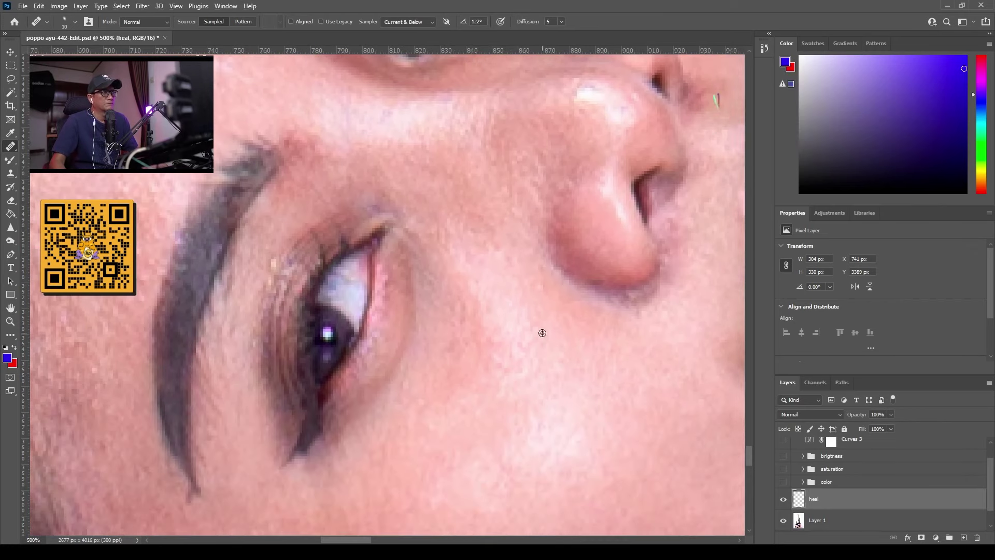
pyautogui.hscroll(-5, 506, 277)
pyautogui.scroll(-4, 539, 363)
pyautogui.hscroll(-5, 539, 363)
pyautogui.moveTo(539, 363); pyautogui.dragTo(512, 412)
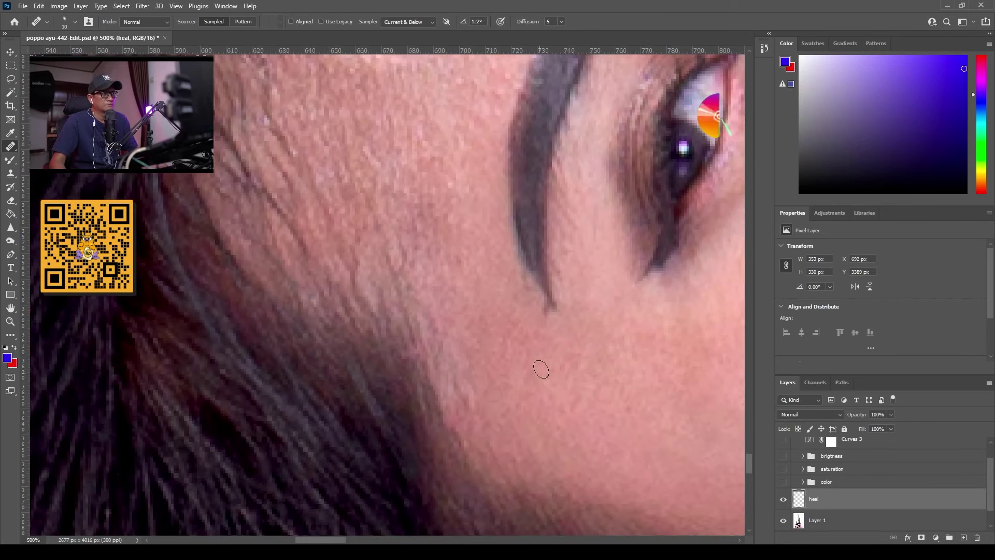
# Step: Remove the stray hairs crossing the forehead with the Healing Brush, sampling clean forehead skin
pyautogui.scroll(6, 543, 355)
pyautogui.hscroll(3, 543, 355)
pyautogui.moveTo(279, 305)
pyautogui.mouseDown()
pyautogui.moveTo(239, 233)
pyautogui.moveTo(264, 226)
pyautogui.mouseUp()
pyautogui.scroll(-3, 189, 278)
pyautogui.scroll(3, 542, 167)
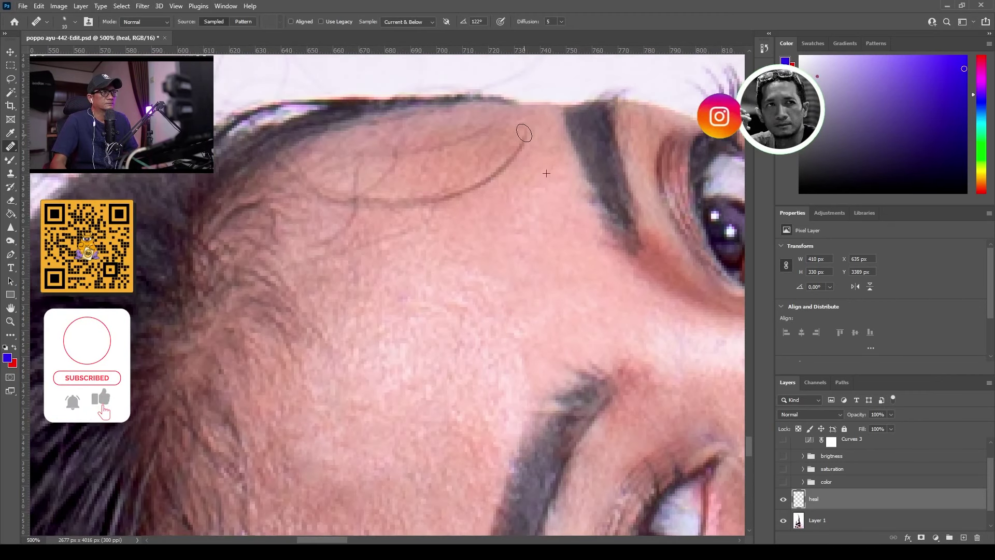
pyautogui.moveTo(524, 133); pyautogui.dragTo(512, 157)
pyautogui.moveTo(473, 191); pyautogui.dragTo(452, 198)
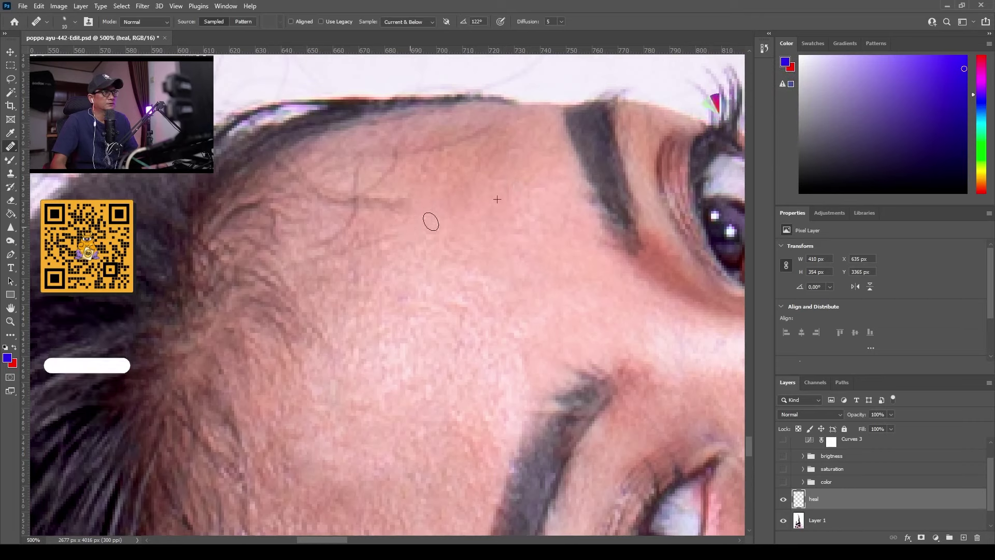
pyautogui.keyDown('alt'); pyautogui.click(481, 208); pyautogui.keyUp('alt')
pyautogui.moveTo(394, 153); pyautogui.dragTo(357, 208)
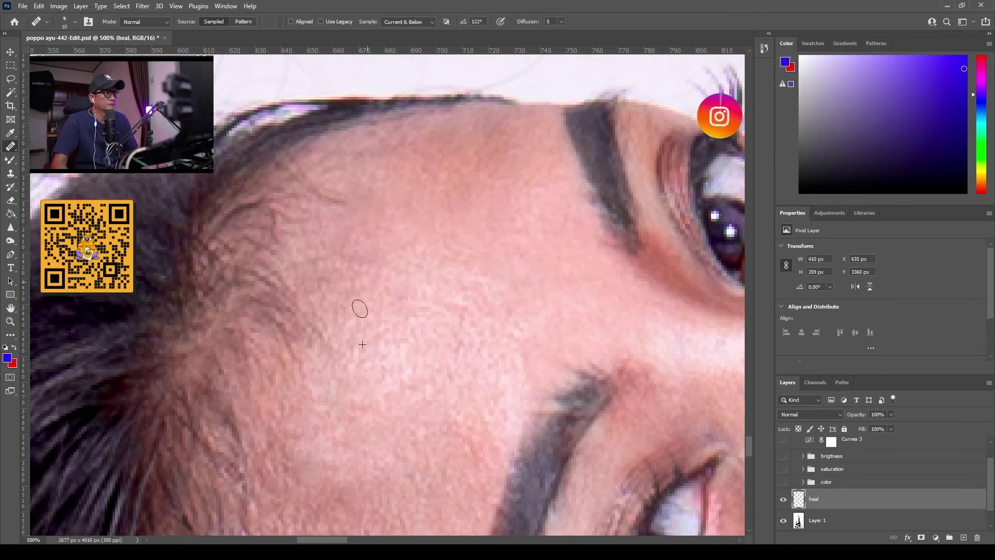
# Step: Heal the blemishes on the chin just below the lower lip
pyautogui.scroll(-10, 451, 223)
pyautogui.hscroll(10, 451, 223)
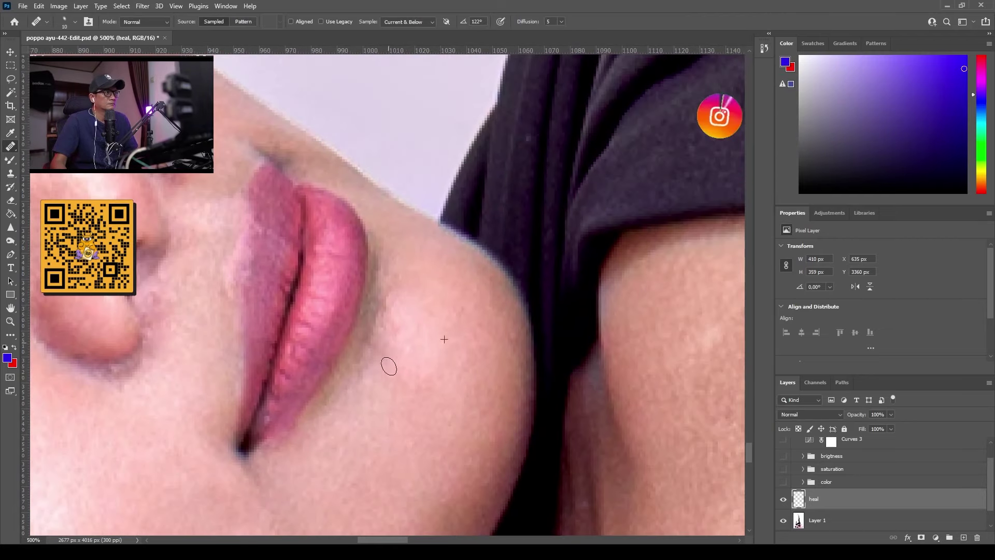
pyautogui.moveTo(444, 339)
pyautogui.mouseDown()
pyautogui.moveTo(345, 340)
pyautogui.moveTo(438, 260)
pyautogui.moveTo(251, 218)
pyautogui.mouseUp()
# Step: Smooth the blotchy texture and outline of the lips with the Clone Stamp tool at brush size 9
pyautogui.hotkey('ctrl', '0')
pyautogui.scroll(5, 330, 351)
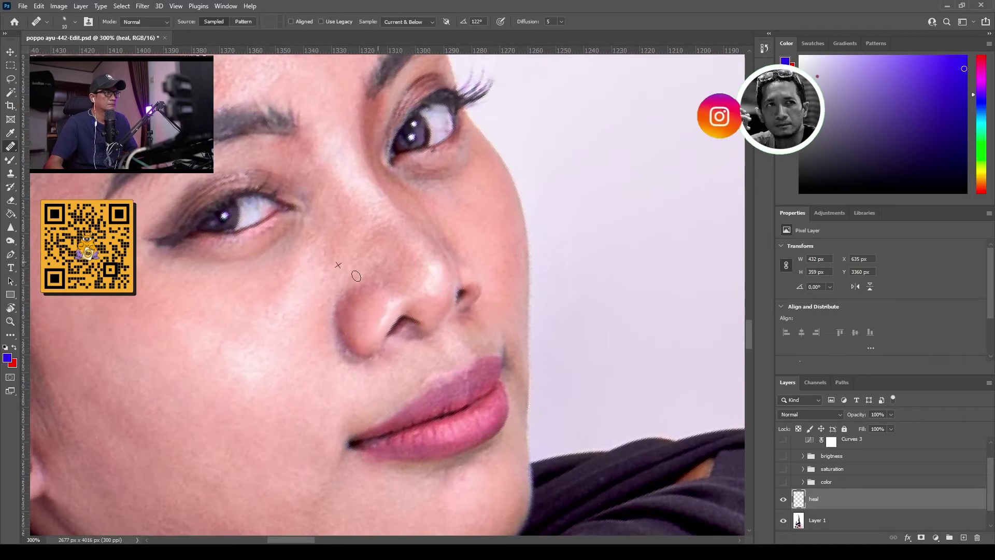
pyautogui.scroll(2, 330, 351)
pyautogui.press('s')
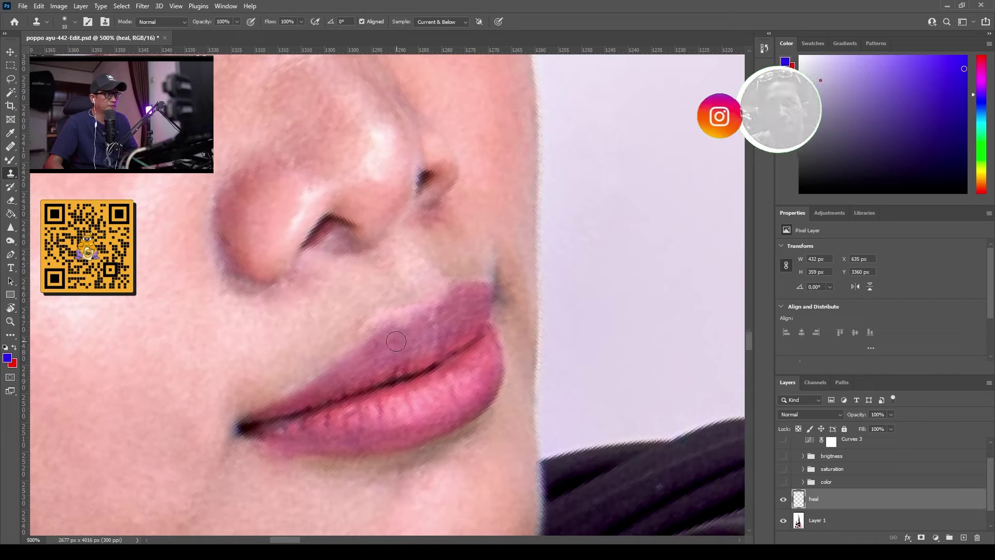
pyautogui.press('[')
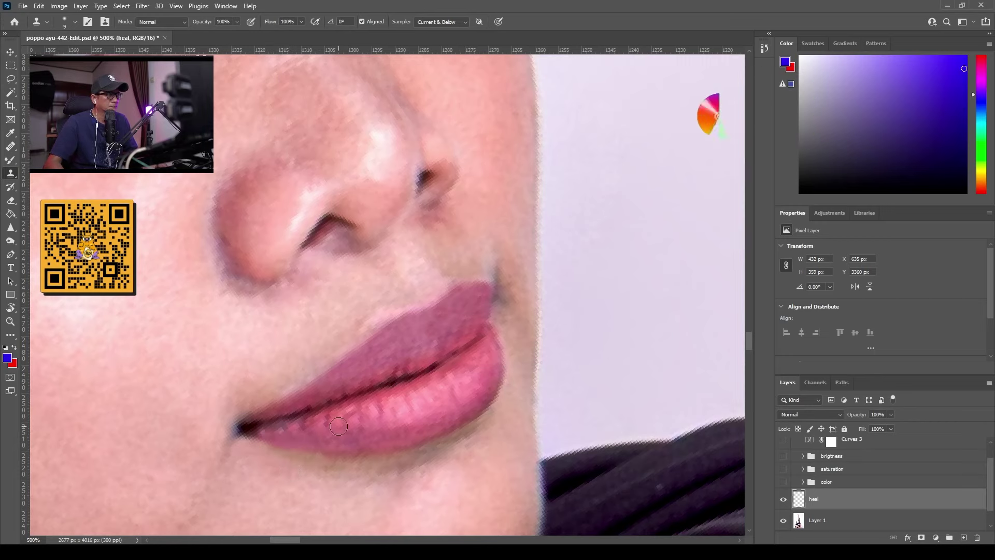
pyautogui.moveTo(455, 362); pyautogui.dragTo(441, 391)
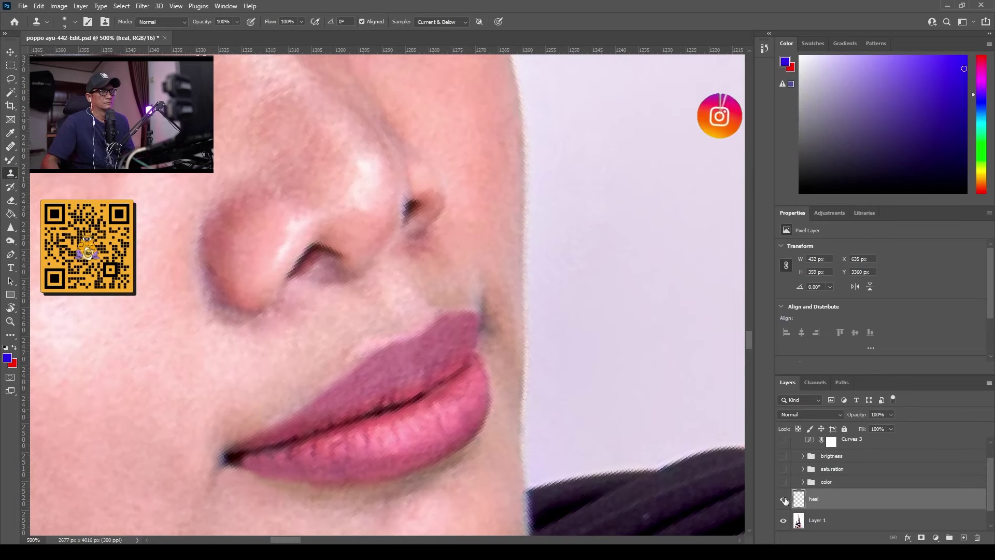
# Step: Compare the face with and without the "heal" layer by toggling that layer's visibility, leaving it shown
pyautogui.click(783, 499)
pyautogui.click(783, 499)
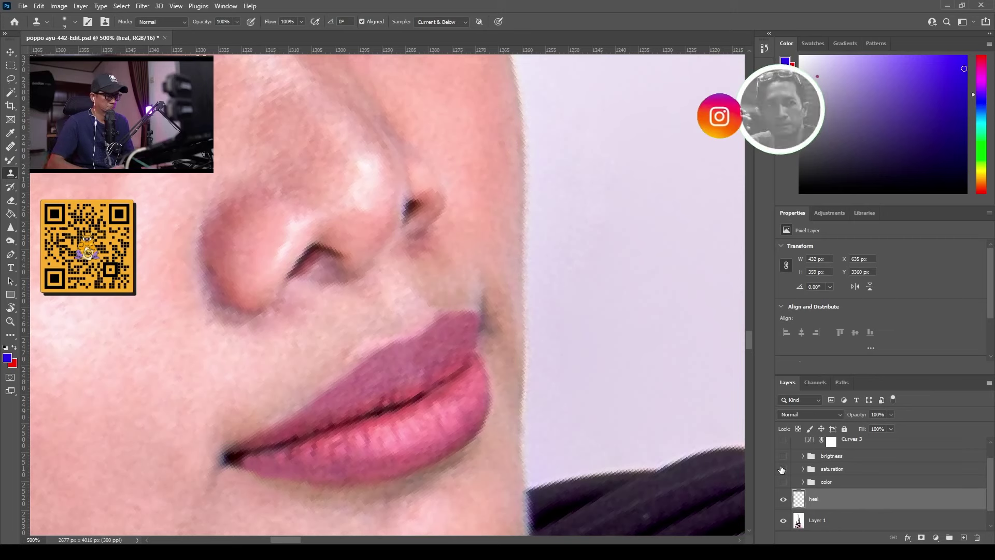
pyautogui.hotkey('ctrl', '-')
pyautogui.hotkey('ctrl', '-')
pyautogui.hotkey('ctrl', '-')
pyautogui.moveTo(406, 284); pyautogui.dragTo(545, 306)
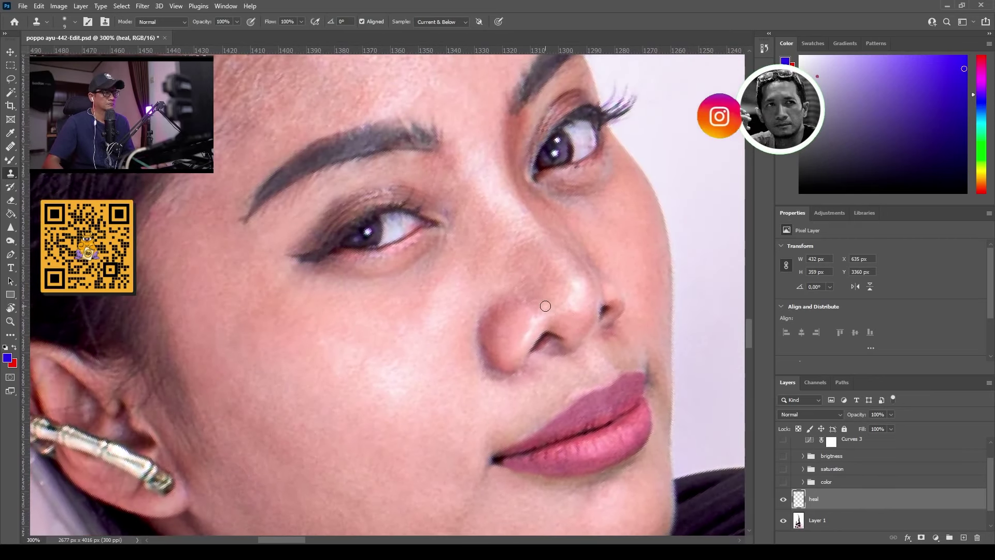
pyautogui.scroll(-1, 594, 331)
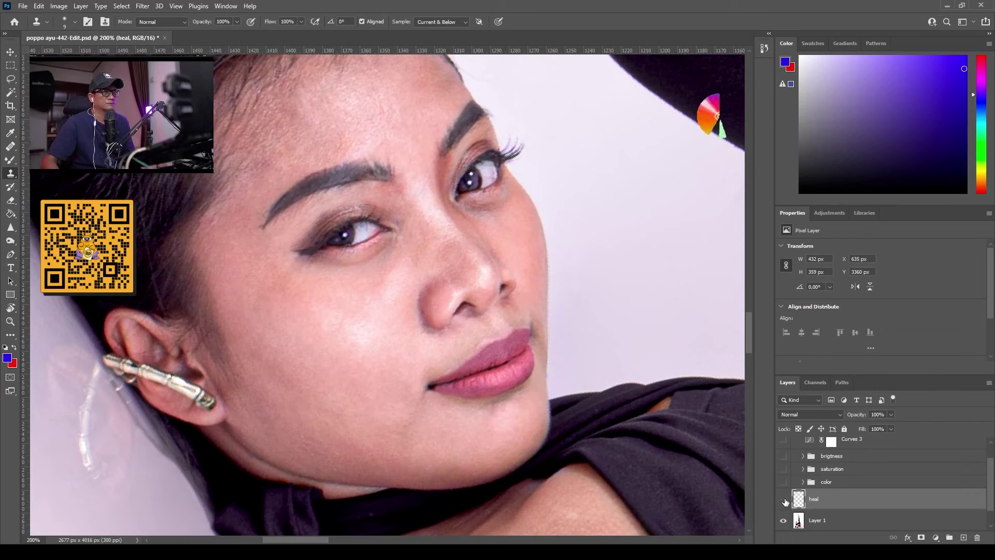
pyautogui.click(781, 500)
pyautogui.click(782, 500)
pyautogui.click(783, 500)
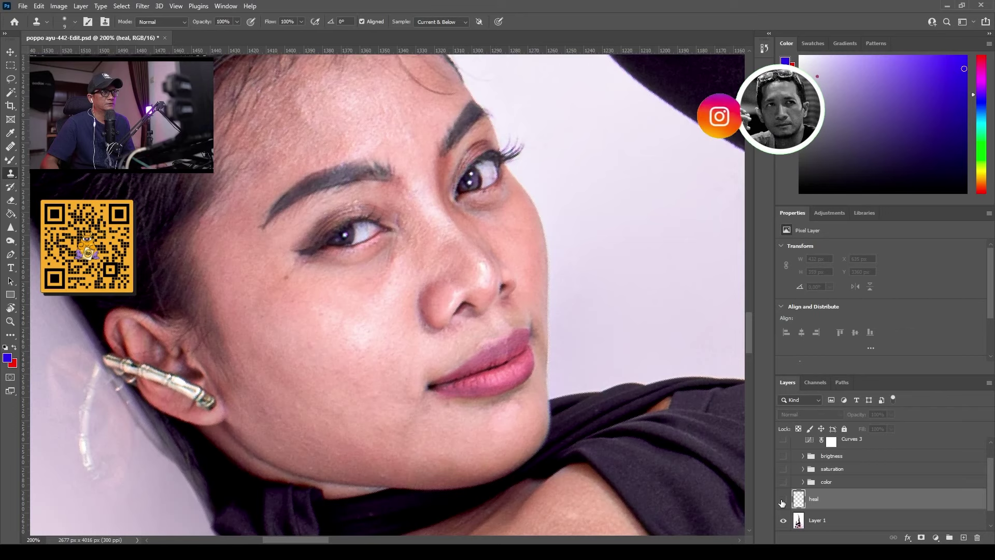
pyautogui.click(783, 500)
pyautogui.click(782, 501)
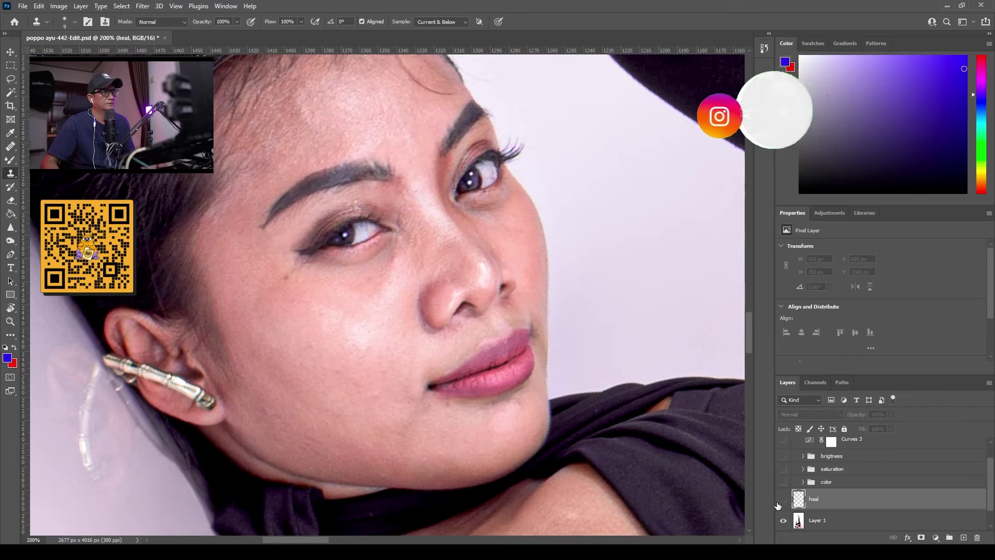
pyautogui.click(781, 500)
pyautogui.moveTo(664, 460); pyautogui.dragTo(641, 453)
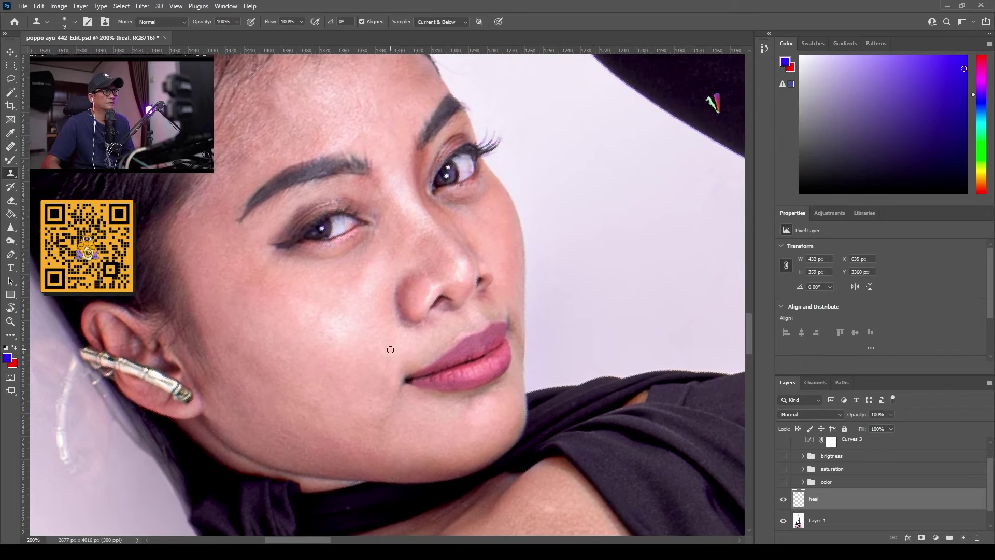
# Step: Inspect the retouched nose, eyes and face up close and in the wider view
pyautogui.scroll(4, 390, 350)
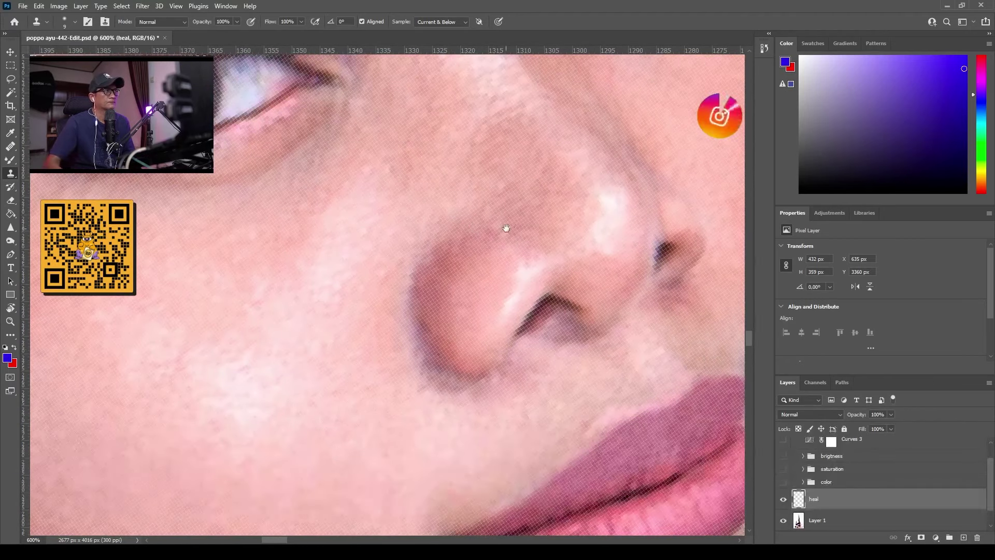
pyautogui.moveTo(506, 228); pyautogui.dragTo(404, 438)
pyautogui.scroll(-2, 404, 438)
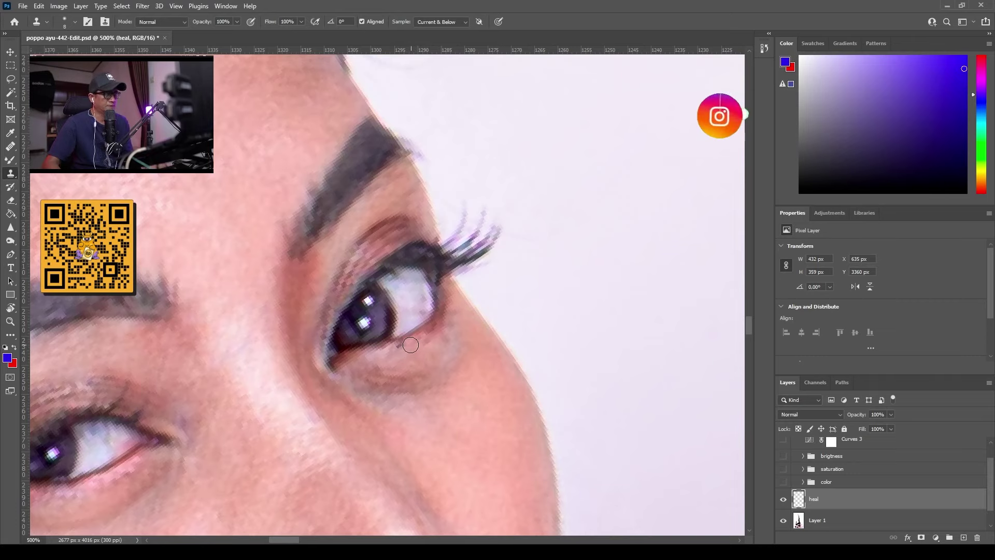
pyautogui.scroll(-5, 419, 343)
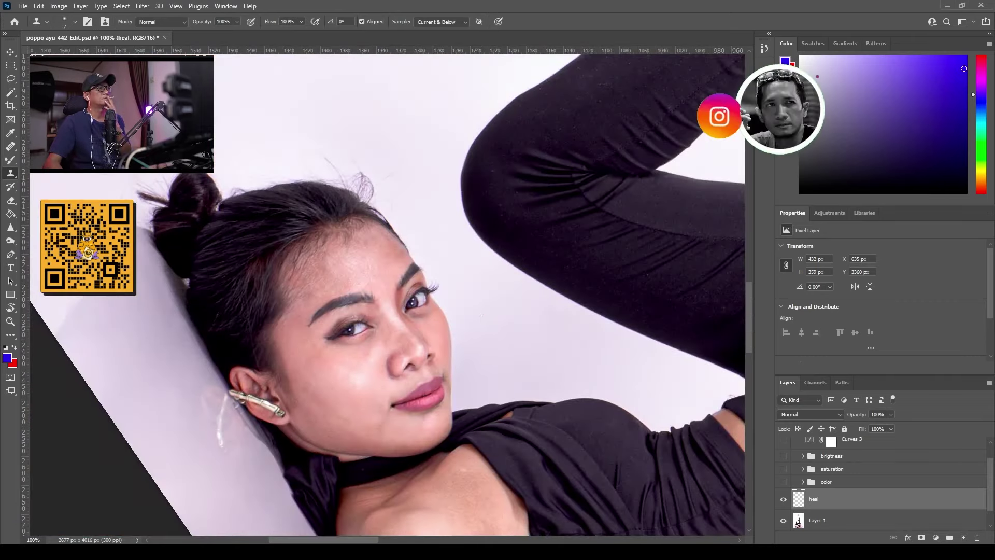
pyautogui.moveTo(422, 327); pyautogui.dragTo(391, 171)
pyautogui.moveTo(446, 290)
pyautogui.mouseDown()
pyautogui.moveTo(401, 312)
pyautogui.moveTo(462, 338)
pyautogui.moveTo(496, 327)
pyautogui.mouseUp()
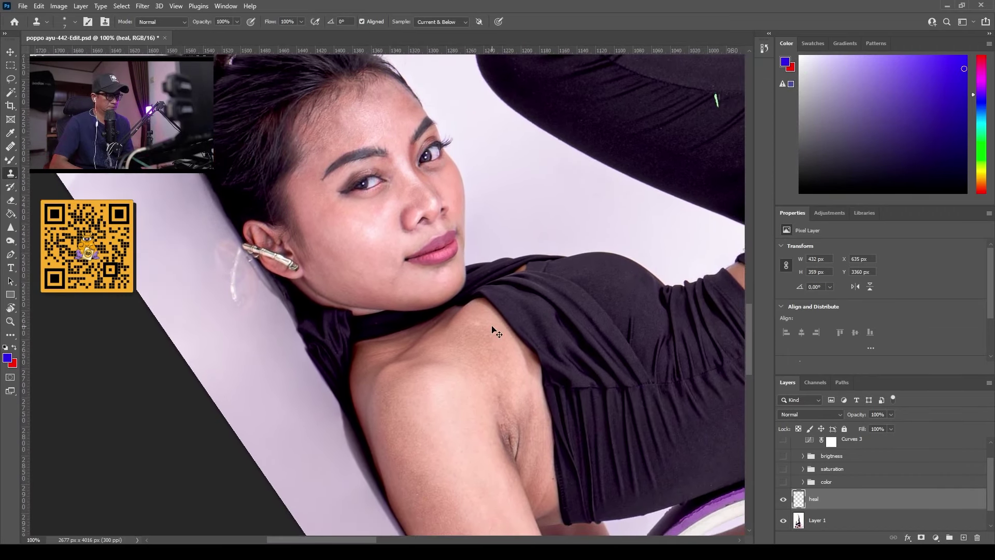
# Step: Heal the light spot on the upper chest beneath the collar with the Healing Brush, sampling nearby skin
pyautogui.hotkey('ctrl', '+')
pyautogui.hotkey('ctrl', '+')
pyautogui.moveTo(411, 338); pyautogui.dragTo(353, 213)
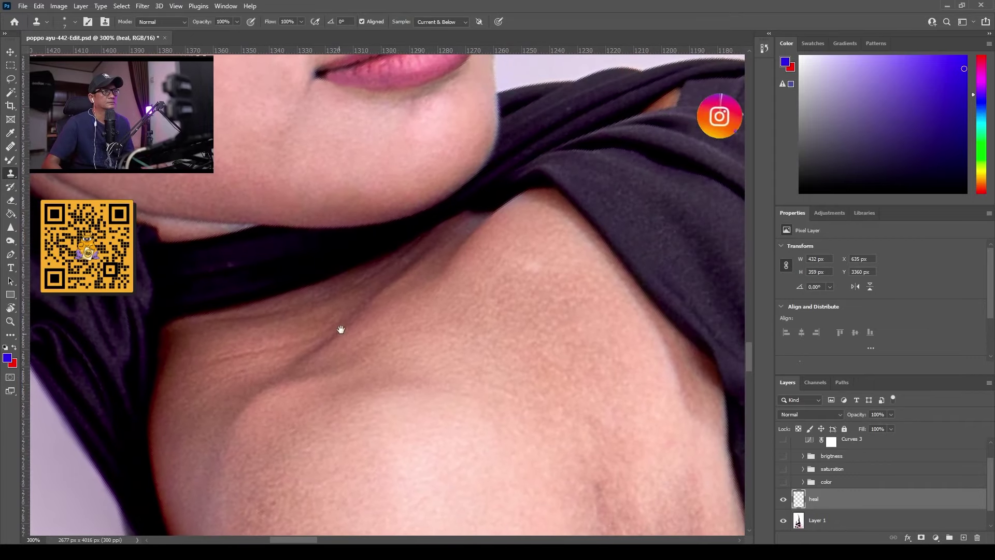
pyautogui.press('j')
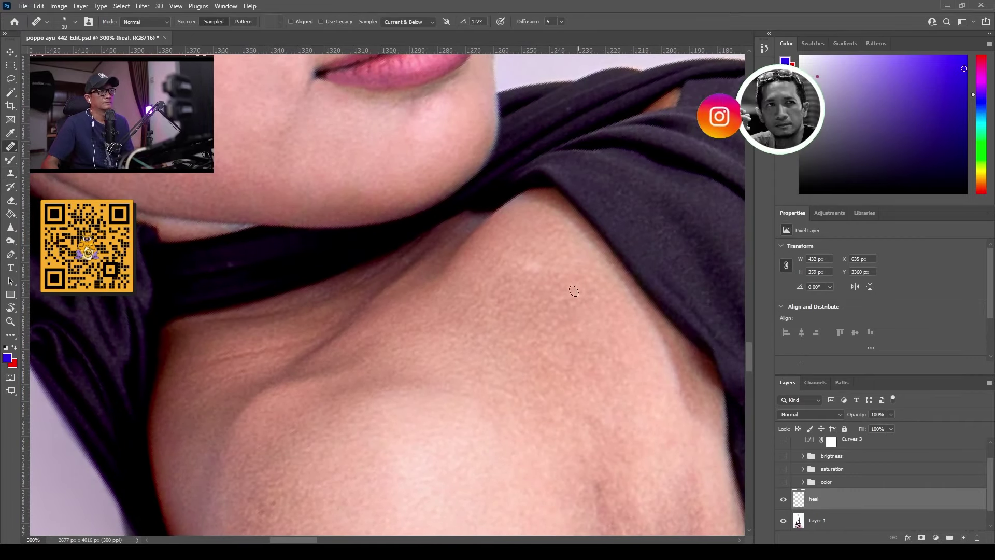
pyautogui.keyDown('alt'); pyautogui.click(537, 289); pyautogui.keyUp('alt')
pyautogui.click(525, 265)
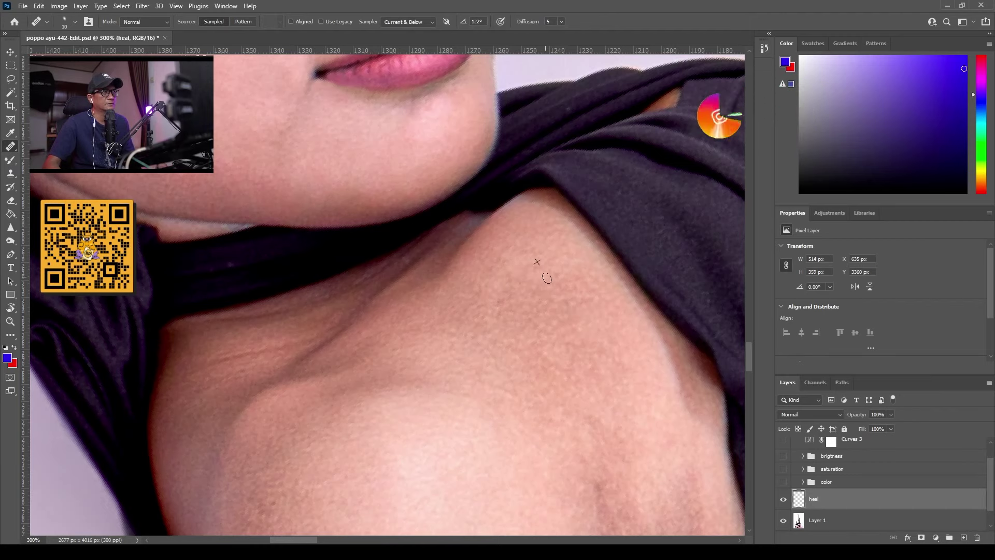
pyautogui.moveTo(537, 316)
pyautogui.mouseDown()
pyautogui.moveTo(371, 349)
pyautogui.moveTo(513, 313)
pyautogui.mouseUp()
pyautogui.hotkey('ctrl', '+')
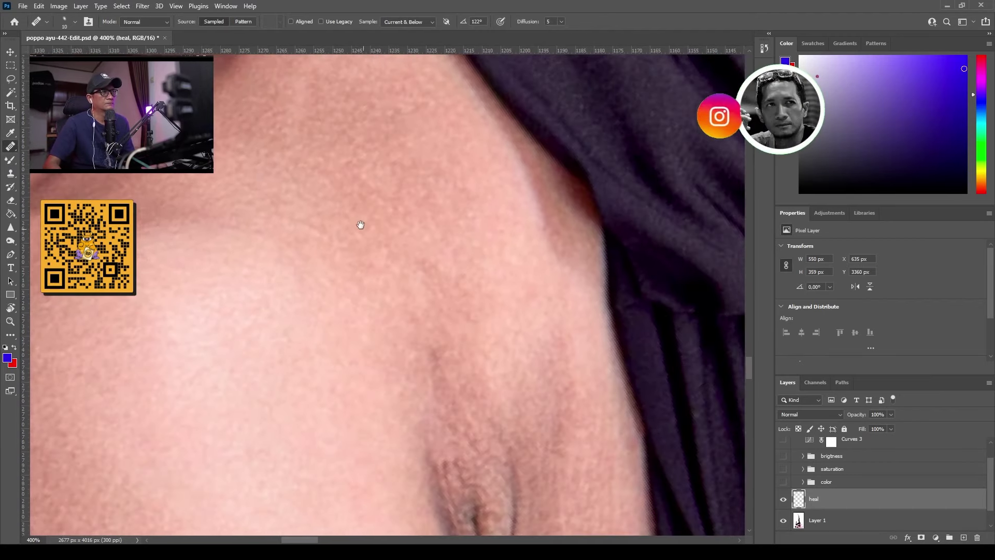
# Step: Soften the bumps and dark marks in the armpit crease with the Healing Brush
pyautogui.click(451, 405)
pyautogui.moveTo(449, 399); pyautogui.dragTo(411, 291)
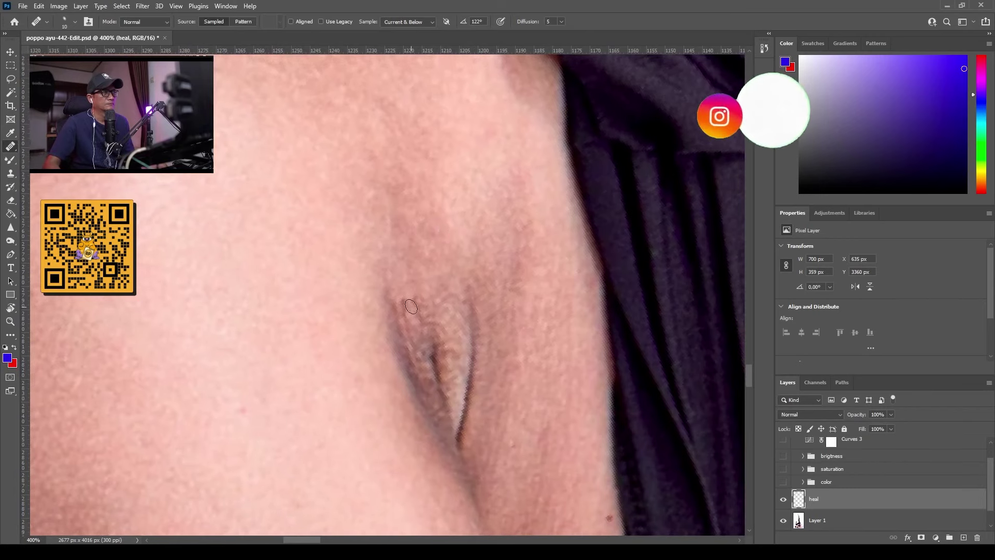
pyautogui.keyDown('alt'); pyautogui.click(411, 290); pyautogui.keyUp('alt')
pyautogui.click(423, 316)
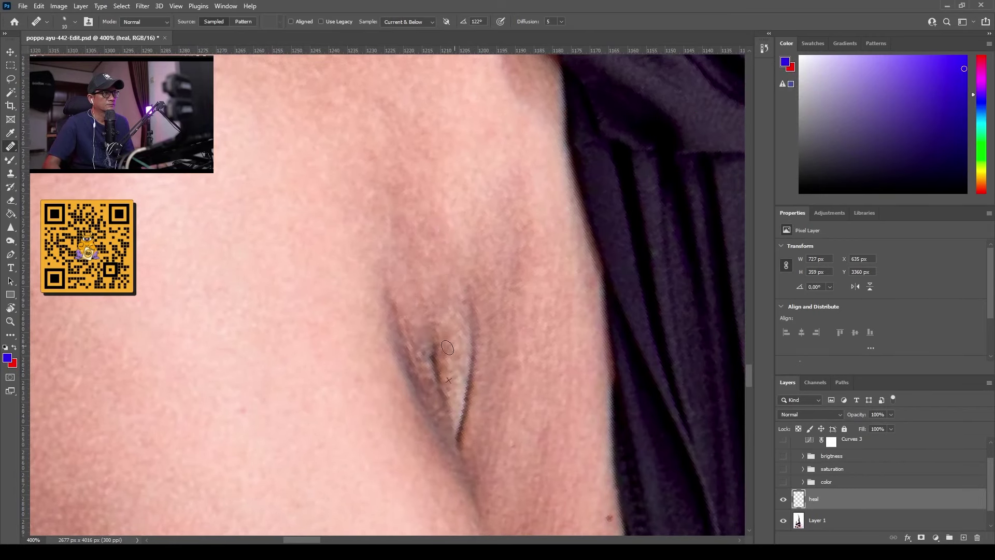
pyautogui.moveTo(456, 343)
pyautogui.mouseDown()
pyautogui.moveTo(426, 354)
pyautogui.moveTo(414, 318)
pyautogui.moveTo(432, 392)
pyautogui.moveTo(421, 334)
pyautogui.moveTo(452, 361)
pyautogui.moveTo(441, 412)
pyautogui.mouseUp()
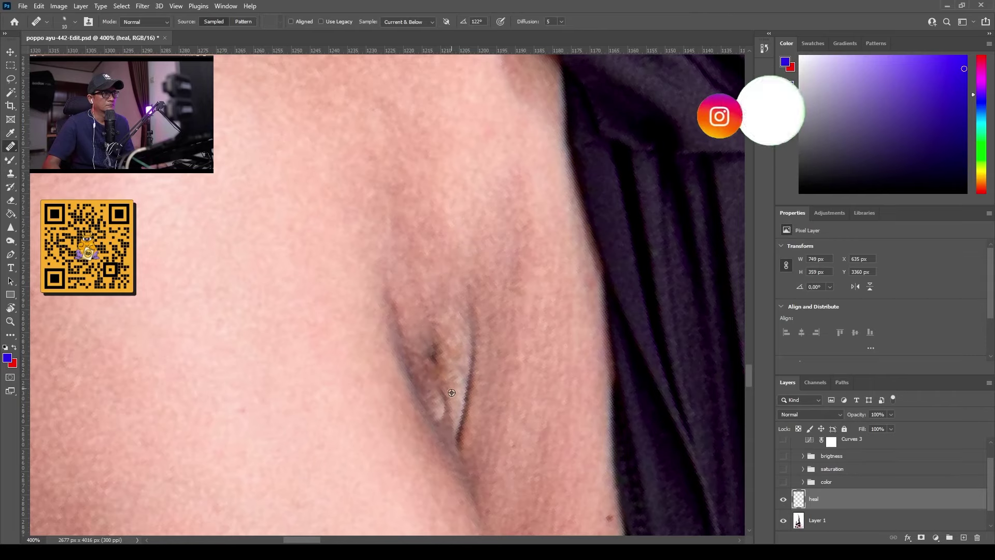
pyautogui.moveTo(424, 372); pyautogui.dragTo(426, 365)
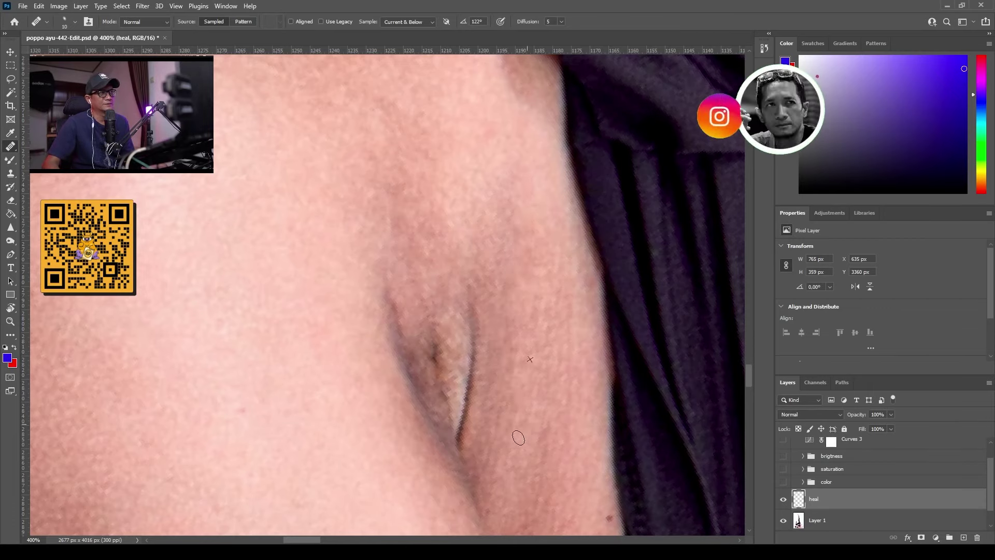
# Step: Even out the uneven skin between the armpit crease and the black top, resampling clean skin
pyautogui.moveTo(519, 437)
pyautogui.mouseDown()
pyautogui.moveTo(532, 297)
pyautogui.moveTo(514, 248)
pyautogui.mouseUp()
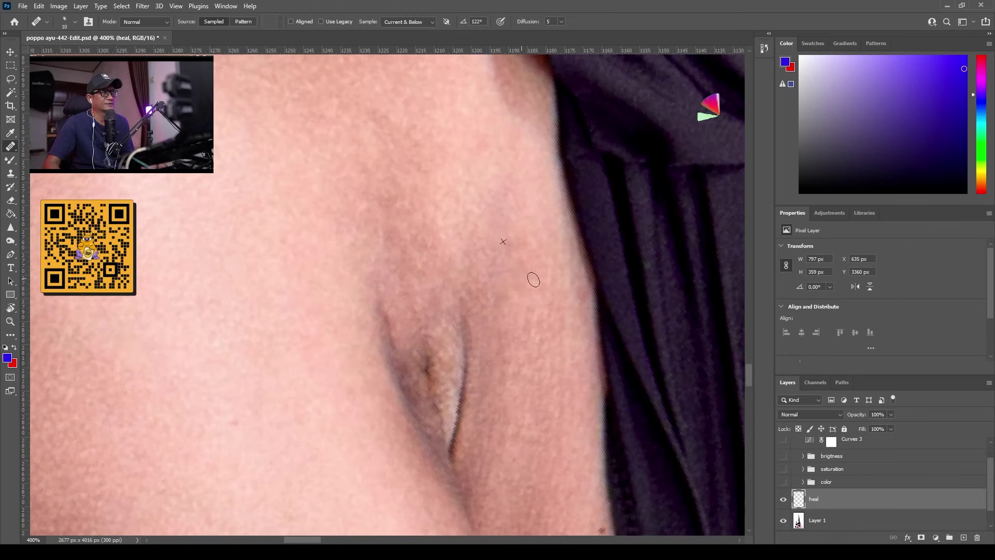
pyautogui.moveTo(535, 408); pyautogui.dragTo(535, 348)
pyautogui.moveTo(422, 303)
pyautogui.mouseDown()
pyautogui.moveTo(449, 235)
pyautogui.moveTo(476, 293)
pyautogui.mouseUp()
pyautogui.keyDown('alt'); pyautogui.click(480, 155); pyautogui.keyUp('alt')
pyautogui.moveTo(481, 203); pyautogui.dragTo(477, 208)
pyautogui.moveTo(448, 119); pyautogui.dragTo(479, 254)
pyautogui.keyDown('alt'); pyautogui.click(496, 198); pyautogui.keyUp('alt')
pyautogui.moveTo(447, 217); pyautogui.dragTo(465, 250)
# Step: Heal the blemishes on the forearm above the gold bracelet, using clean nearby skin as the source
pyautogui.moveTo(348, 377); pyautogui.dragTo(547, 242)
pyautogui.moveTo(618, 467)
pyautogui.mouseDown()
pyautogui.moveTo(295, 246)
pyautogui.moveTo(423, 323)
pyautogui.moveTo(286, 348)
pyautogui.moveTo(212, 322)
pyautogui.mouseUp()
pyautogui.moveTo(581, 98); pyautogui.dragTo(333, 463)
pyautogui.keyDown('alt'); pyautogui.click(521, 244); pyautogui.keyUp('alt')
pyautogui.moveTo(462, 250); pyautogui.dragTo(412, 263)
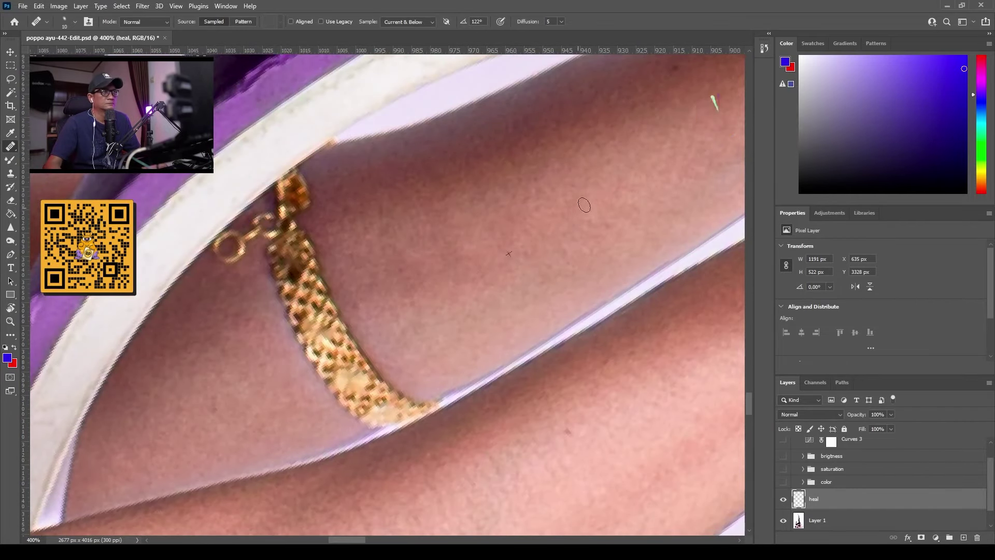
pyautogui.moveTo(427, 305); pyautogui.dragTo(418, 328)
pyautogui.keyDown('alt'); pyautogui.click(532, 251); pyautogui.keyUp('alt')
pyautogui.moveTo(501, 262); pyautogui.dragTo(555, 256)
# Step: Heal the forearm skin between the gold bracelet and the white rim, plus the marks farther along the arm
pyautogui.moveTo(300, 381); pyautogui.dragTo(487, 353)
pyautogui.keyDown('alt'); pyautogui.click(426, 352); pyautogui.keyUp('alt')
pyautogui.keyDown('alt'); pyautogui.click(439, 294); pyautogui.keyUp('alt')
pyautogui.moveTo(395, 307); pyautogui.dragTo(324, 370)
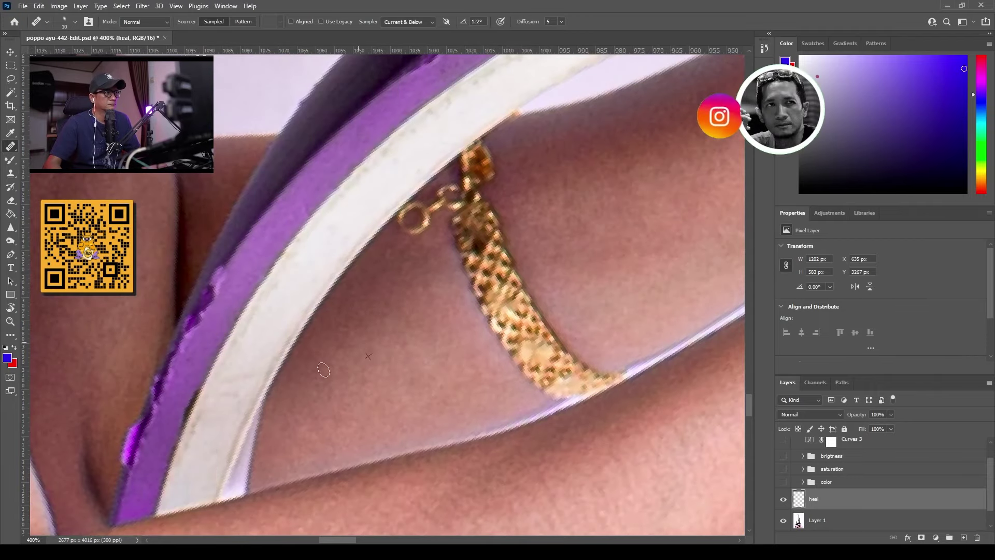
pyautogui.moveTo(689, 207); pyautogui.dragTo(244, 362)
pyautogui.keyDown('alt'); pyautogui.click(510, 294); pyautogui.keyUp('alt')
pyautogui.moveTo(484, 323); pyautogui.dragTo(475, 336)
# Step: Remove the lint specks from the middle of the black trouser leg near the ankle with the Healing Brush
pyautogui.moveTo(573, 112)
pyautogui.mouseDown()
pyautogui.moveTo(502, 367)
pyautogui.moveTo(509, 389)
pyautogui.mouseUp()
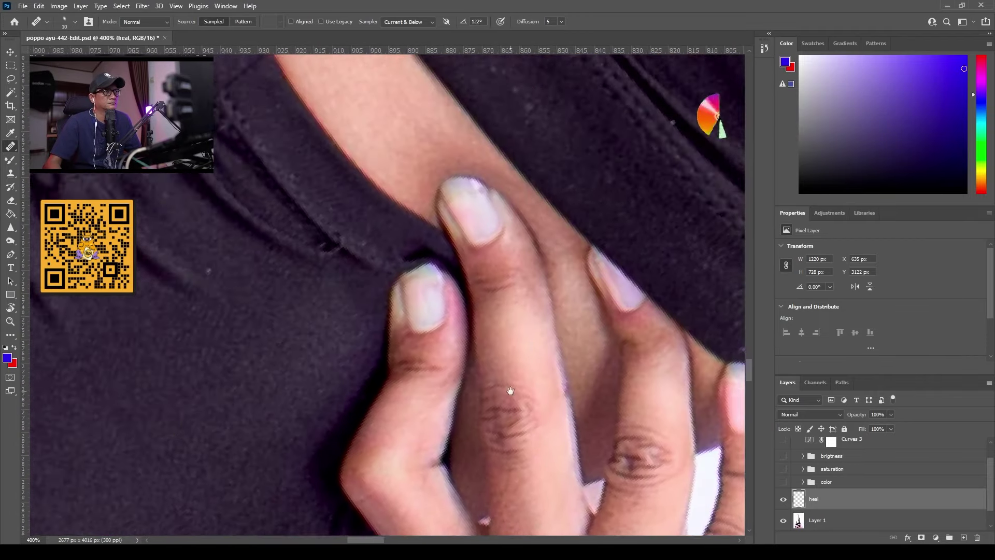
pyautogui.hotkey('ctrl', '-')
pyautogui.hotkey('ctrl', '-')
pyautogui.hotkey('ctrl', '-')
pyautogui.hotkey('ctrl', '-')
pyautogui.hotkey('ctrl', '-')
pyautogui.scroll(4, 386, 282)
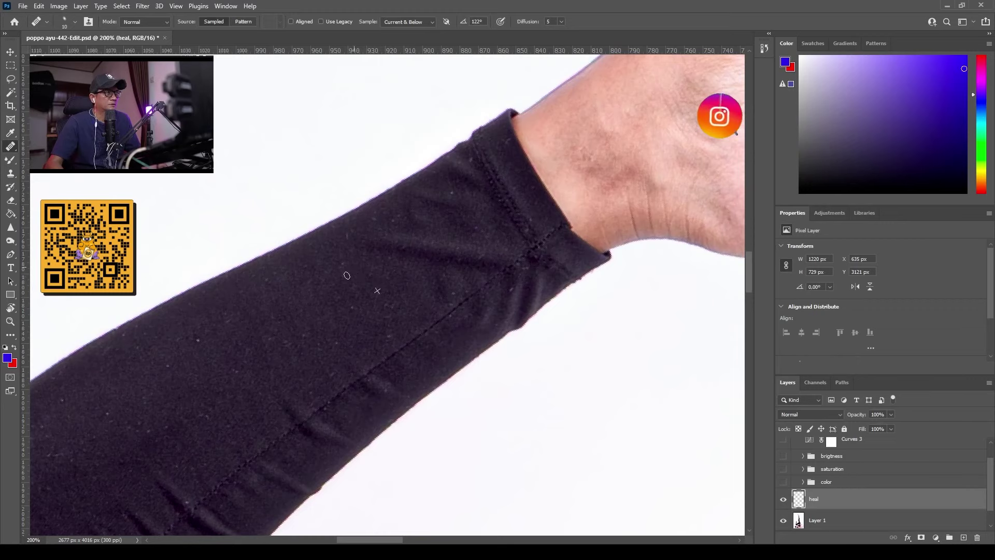
pyautogui.keyDown('alt'); pyautogui.click(356, 272); pyautogui.keyUp('alt')
pyautogui.moveTo(347, 275)
pyautogui.mouseDown()
pyautogui.moveTo(385, 268)
pyautogui.moveTo(356, 291)
pyautogui.mouseUp()
pyautogui.keyDown('alt'); pyautogui.click(385, 268); pyautogui.keyUp('alt')
pyautogui.keyDown('alt'); pyautogui.click(364, 288); pyautogui.keyUp('alt')
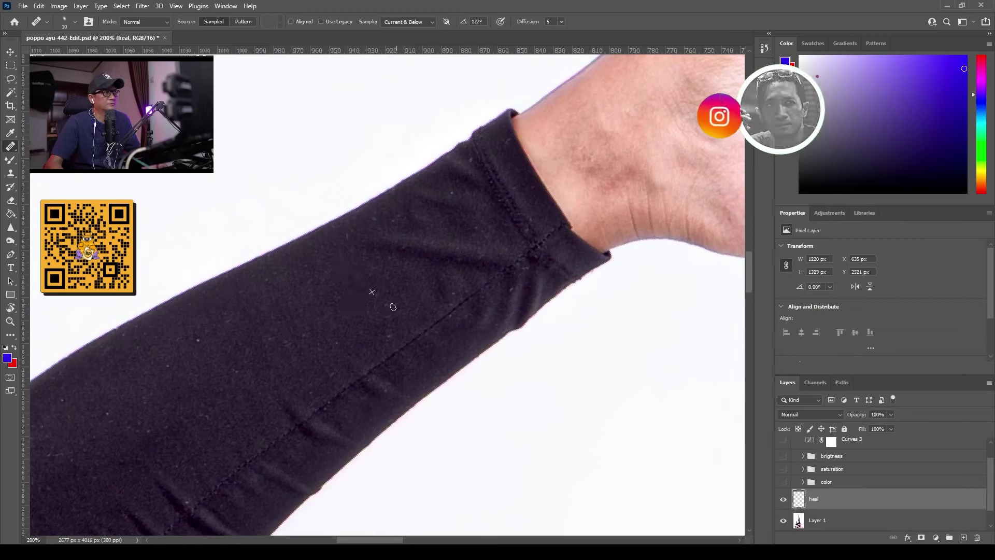
pyautogui.click(385, 286)
pyautogui.moveTo(366, 289); pyautogui.dragTo(362, 318)
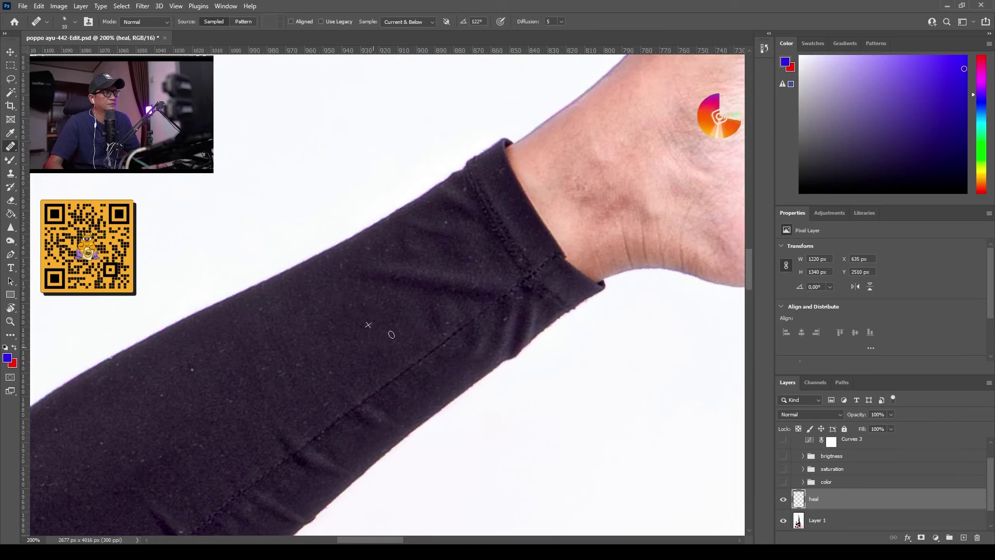
# Step: Clean the remaining lint specks beside the trouser cuff's stitching and folds
pyautogui.click(472, 233)
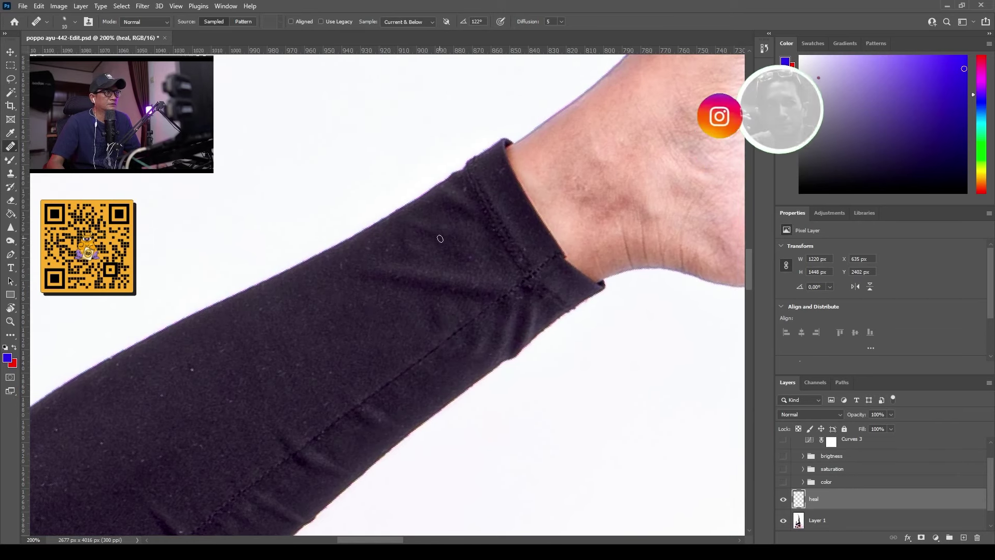
pyautogui.hscroll(-3, 466, 244)
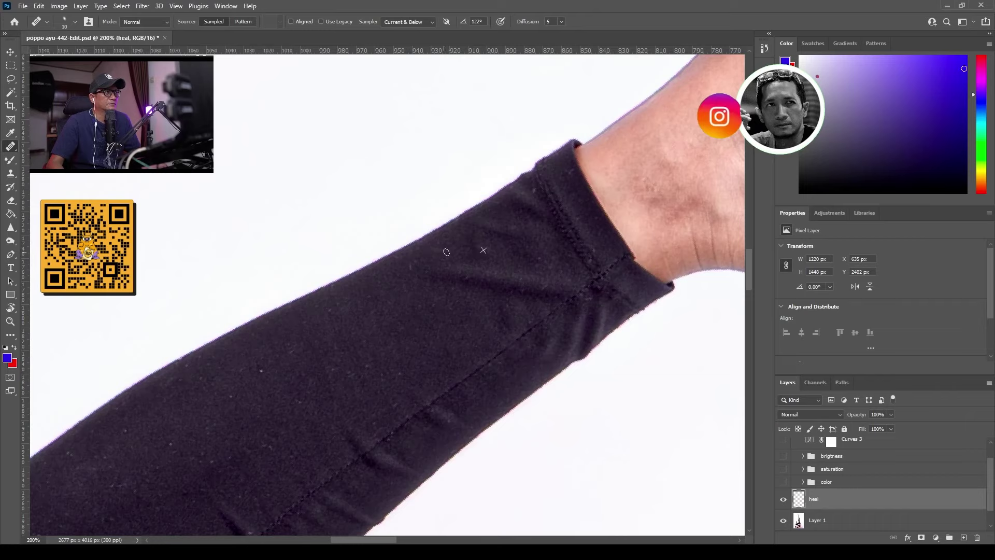
pyautogui.click(542, 221)
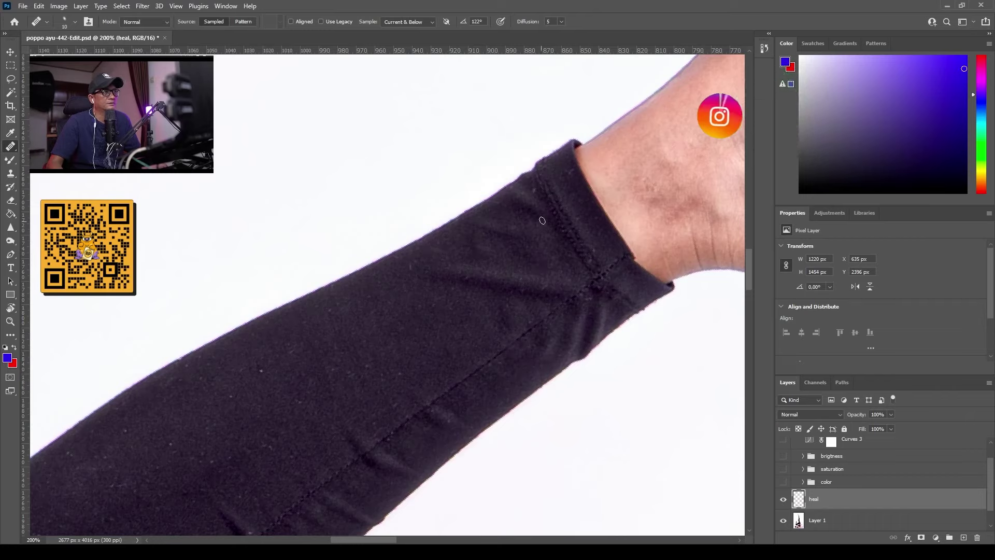
pyautogui.click(529, 193)
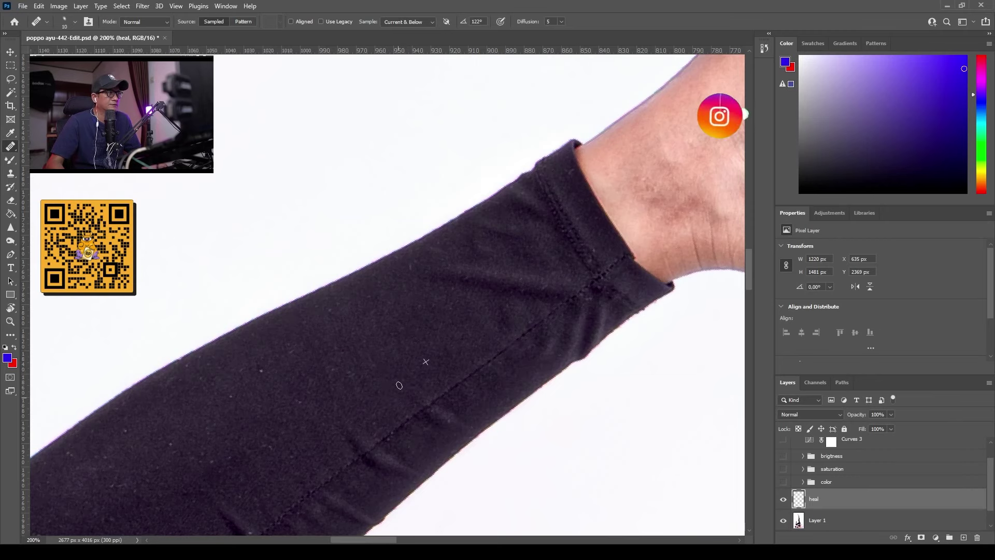
# Step: Remove the lint specks along the trouser leg from the calf up towards the knee
pyautogui.scroll(-3, 441, 311)
pyautogui.hscroll(-5, 441, 311)
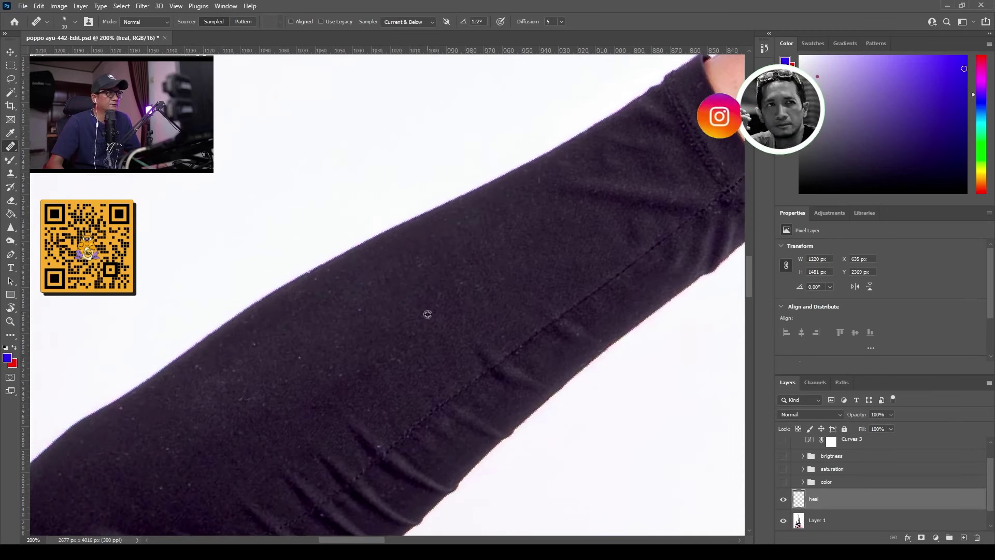
pyautogui.click(434, 298)
pyautogui.scroll(-3, 395, 306)
pyautogui.hscroll(-1, 395, 306)
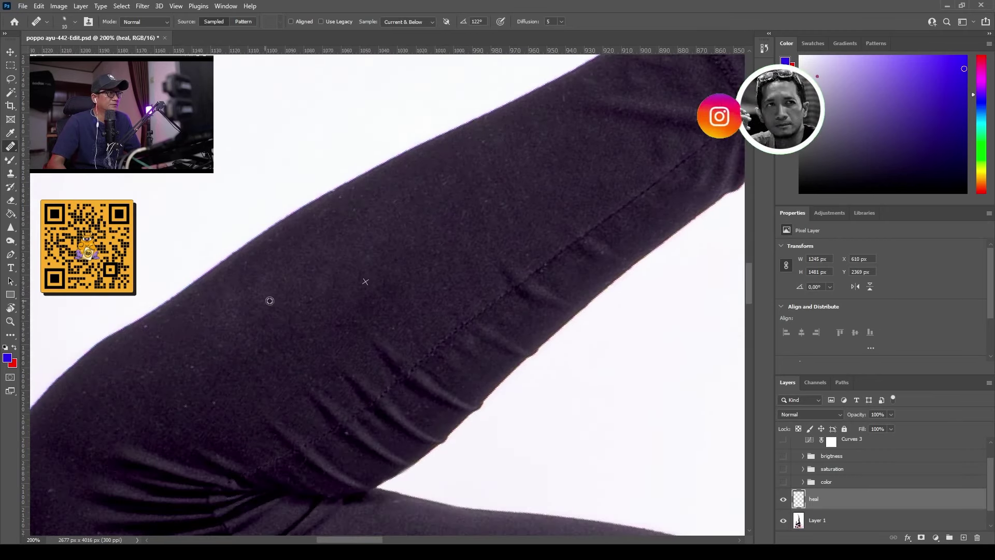
pyautogui.scroll(-3, 269, 301)
pyautogui.hscroll(-4, 270, 301)
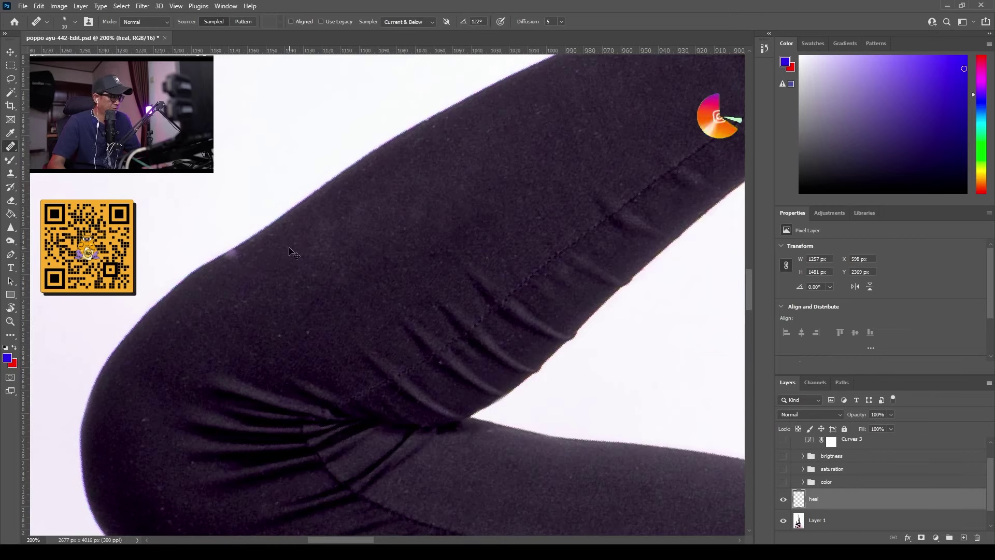
pyautogui.click(284, 250)
# Step: Heal the dark patches and blemishes on the skin of the ankle and heel beside the trouser cuff
pyautogui.scroll(2, 337, 300)
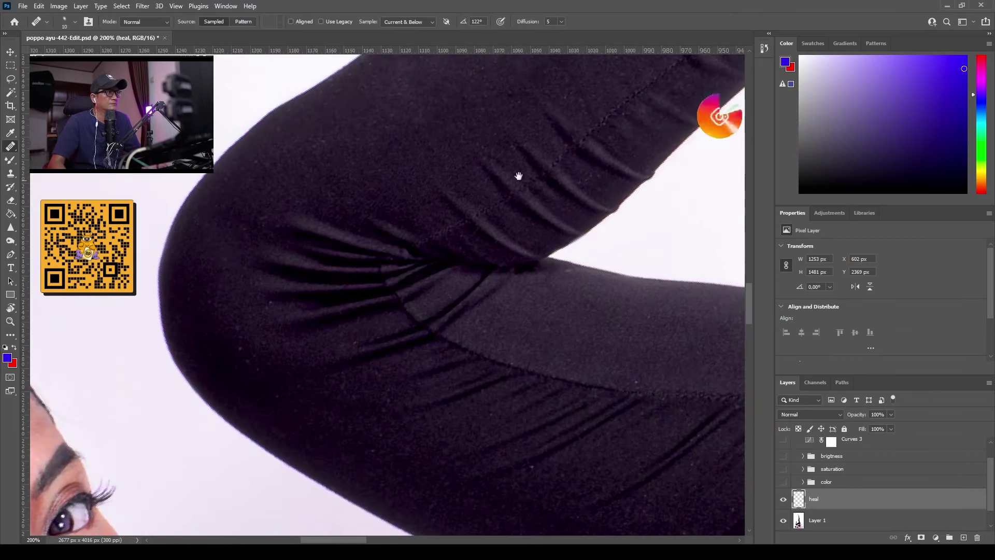
pyautogui.scroll(-3, 324, 267)
pyautogui.hscroll(4, 324, 267)
pyautogui.scroll(1, 327, 267)
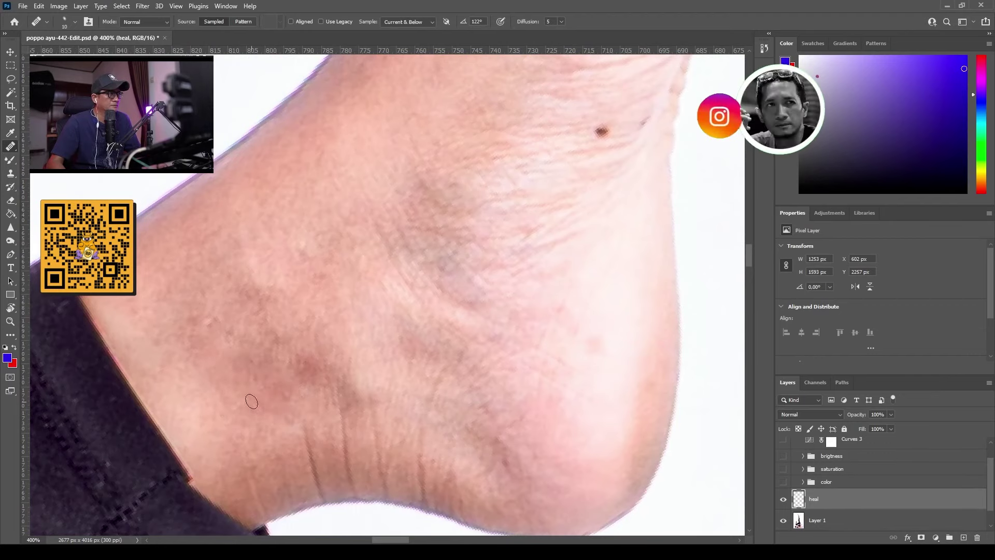
pyautogui.click(240, 374)
pyautogui.click(331, 175)
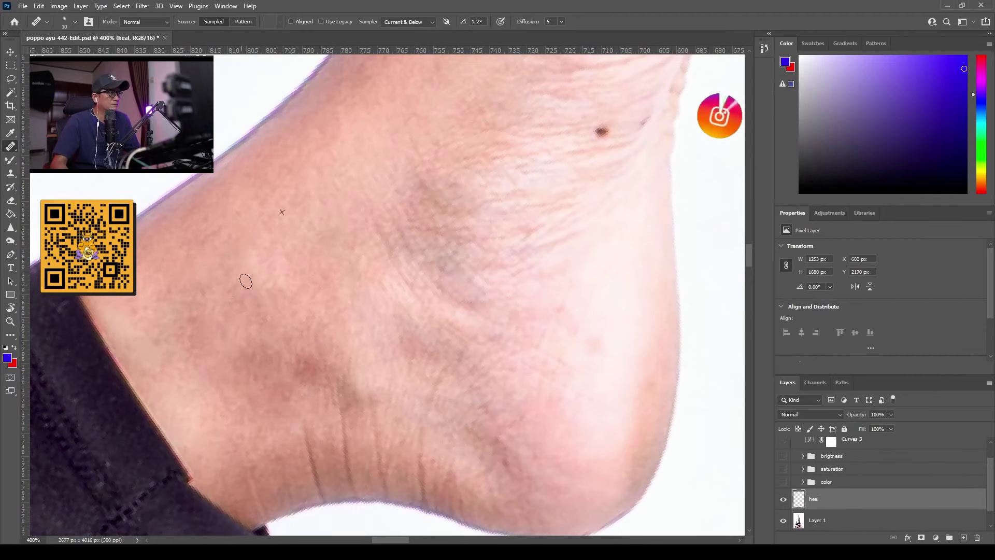
pyautogui.click(163, 340)
pyautogui.click(214, 331)
pyautogui.moveTo(528, 273); pyautogui.dragTo(369, 202)
pyautogui.click(440, 267)
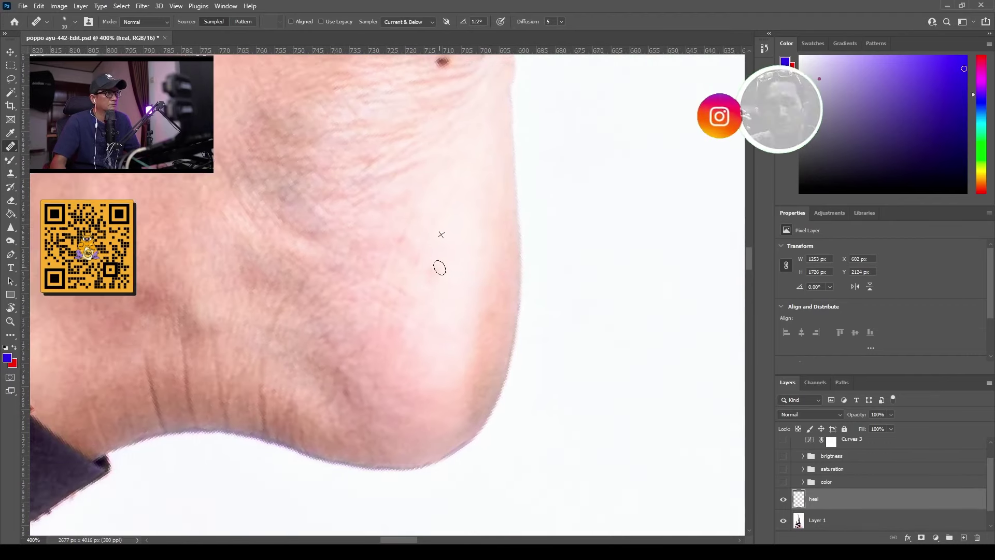
# Step: Heal the blotches and marks on the top of the other foot, from the instep up to the toes
pyautogui.moveTo(508, 114); pyautogui.dragTo(276, 201)
pyautogui.scroll(-5, 276, 201)
pyautogui.click(388, 215)
pyautogui.scroll(3, 393, 333)
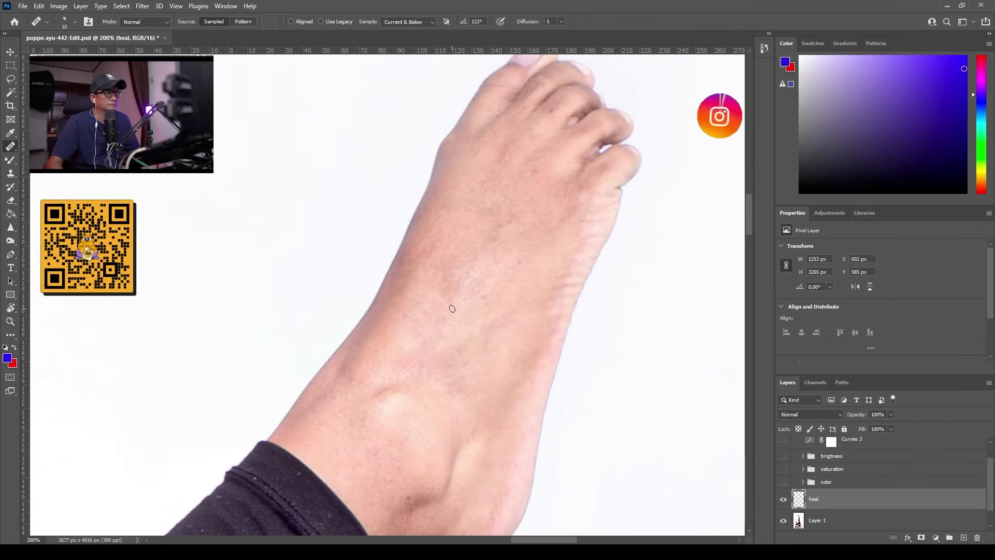
pyautogui.click(489, 240)
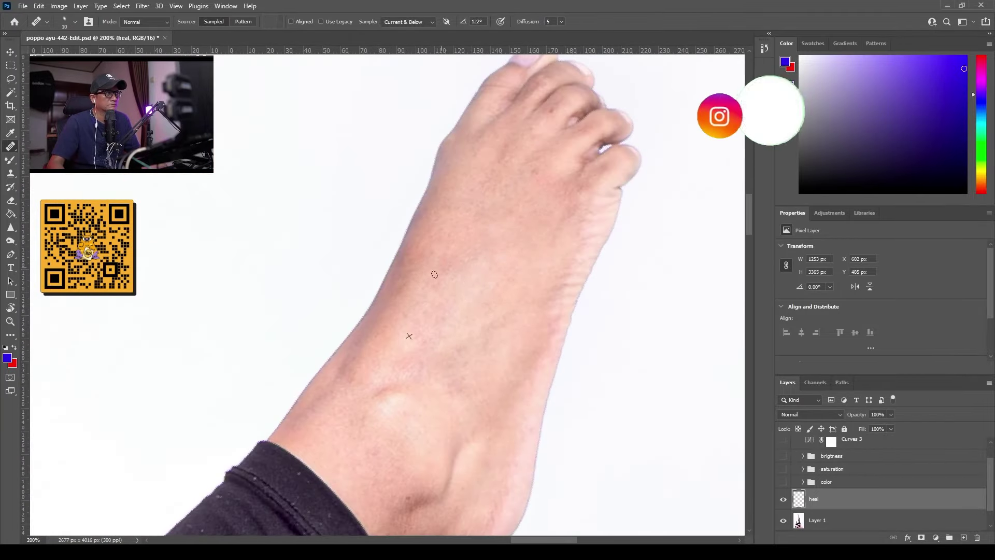
pyautogui.scroll(2, 533, 166)
pyautogui.click(446, 285)
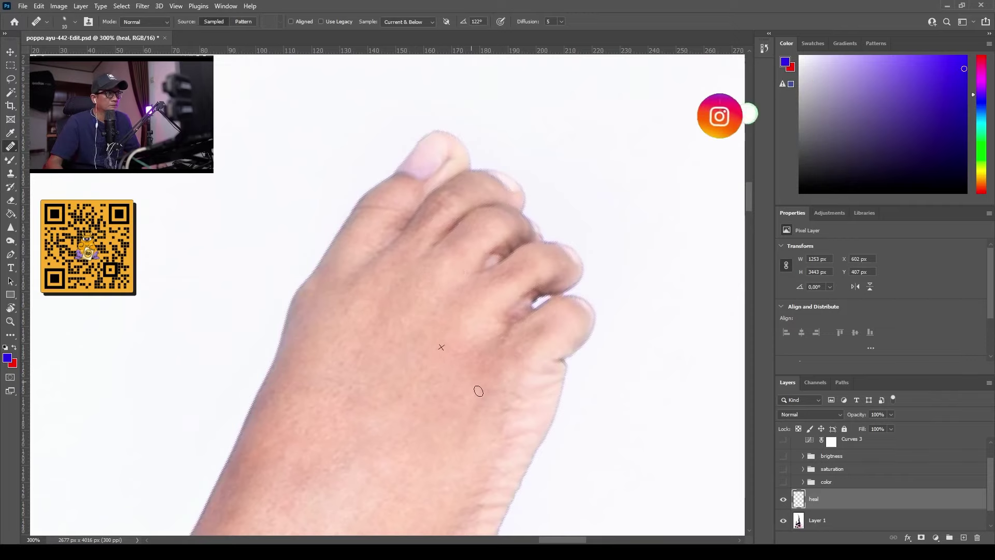
pyautogui.moveTo(363, 308); pyautogui.dragTo(402, 225)
pyautogui.moveTo(459, 276); pyautogui.dragTo(462, 162)
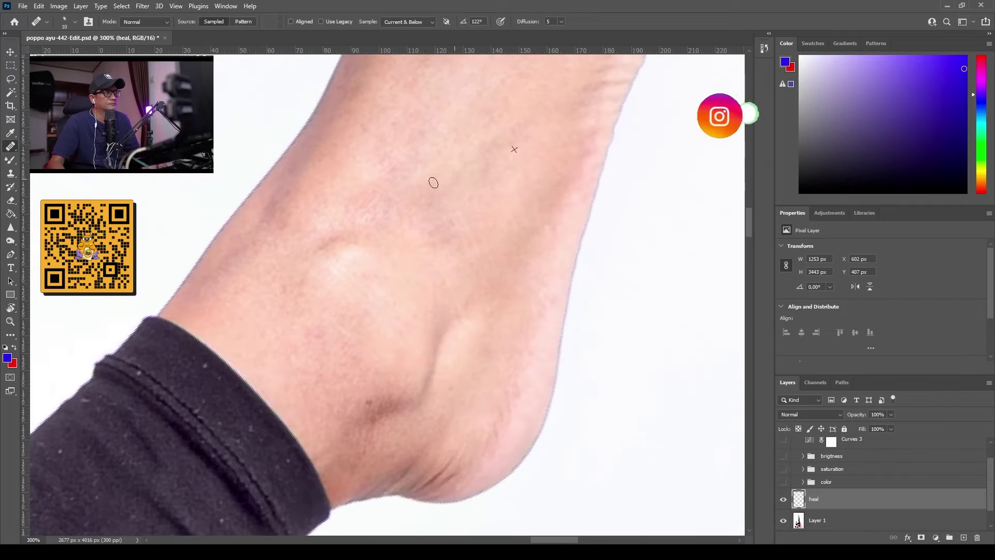
# Step: Remove the lint specks from the black trouser leg just above this foot's stitched cuff
pyautogui.moveTo(377, 426); pyautogui.dragTo(409, 261)
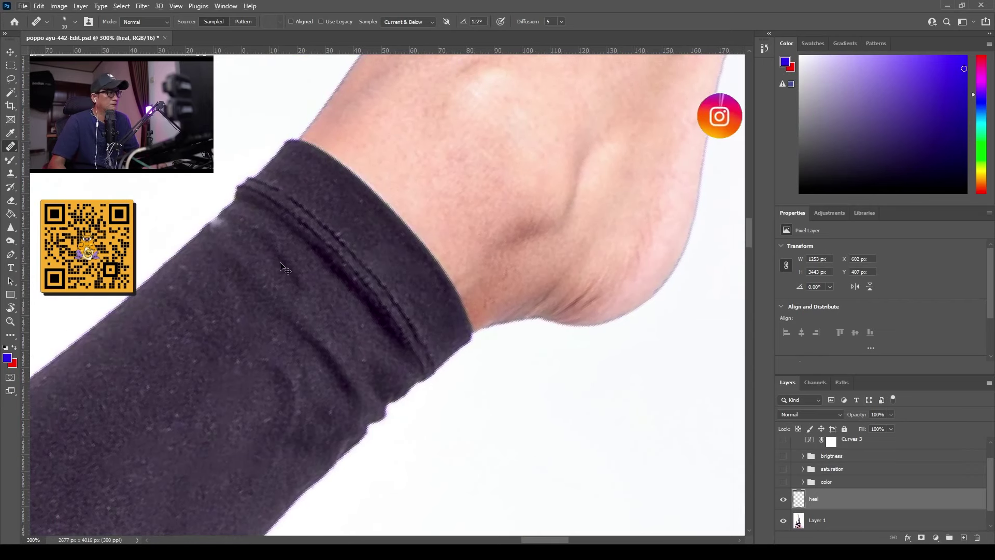
pyautogui.moveTo(229, 382); pyautogui.dragTo(356, 262)
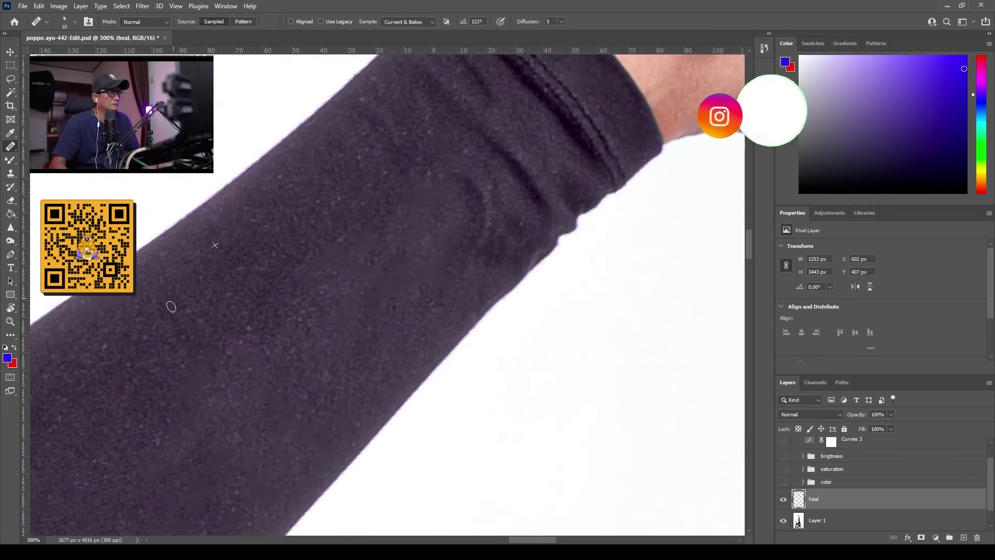
pyautogui.click(261, 337)
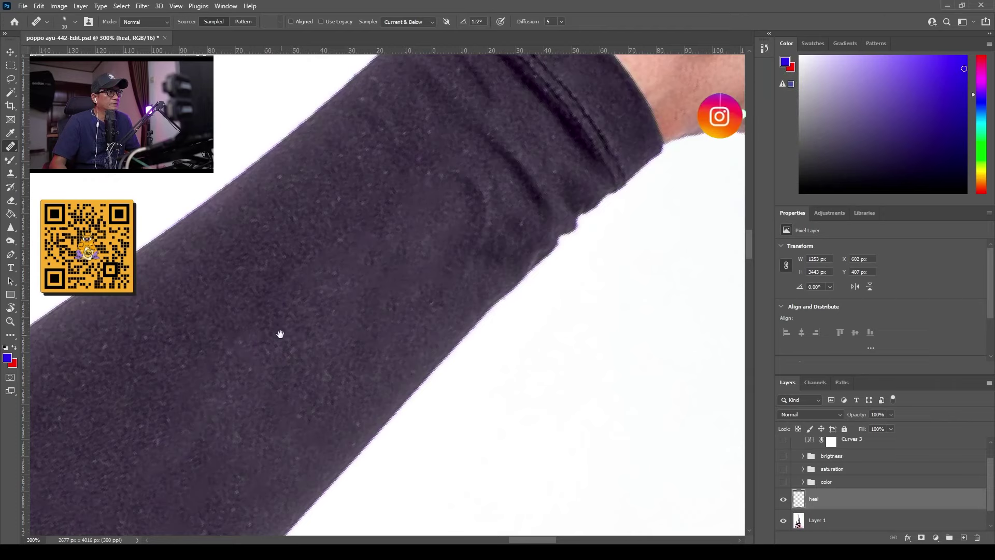
pyautogui.moveTo(280, 334); pyautogui.dragTo(221, 300)
pyautogui.keyDown('alt'); pyautogui.click(317, 336); pyautogui.keyUp('alt')
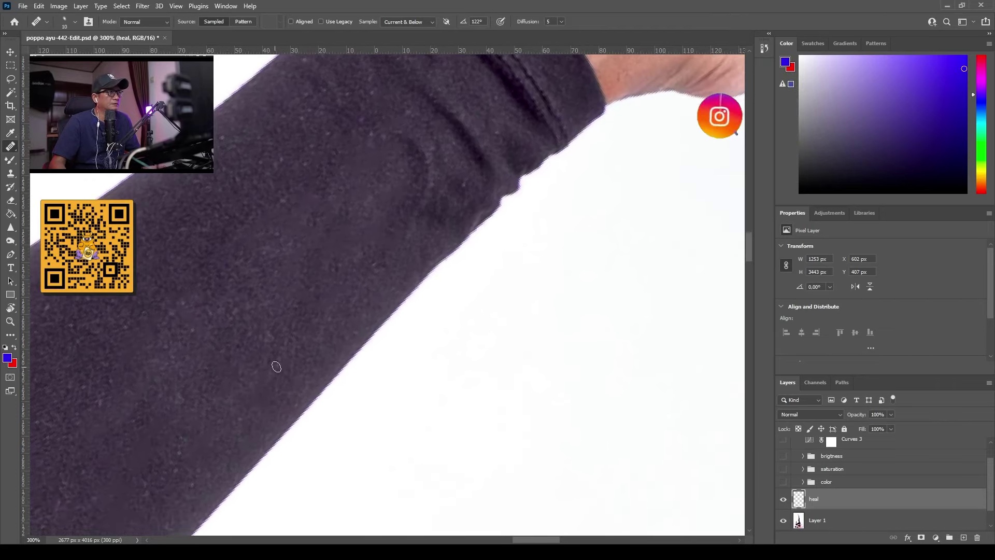
pyautogui.moveTo(263, 368)
pyautogui.mouseDown()
pyautogui.moveTo(245, 371)
pyautogui.moveTo(274, 396)
pyautogui.mouseUp()
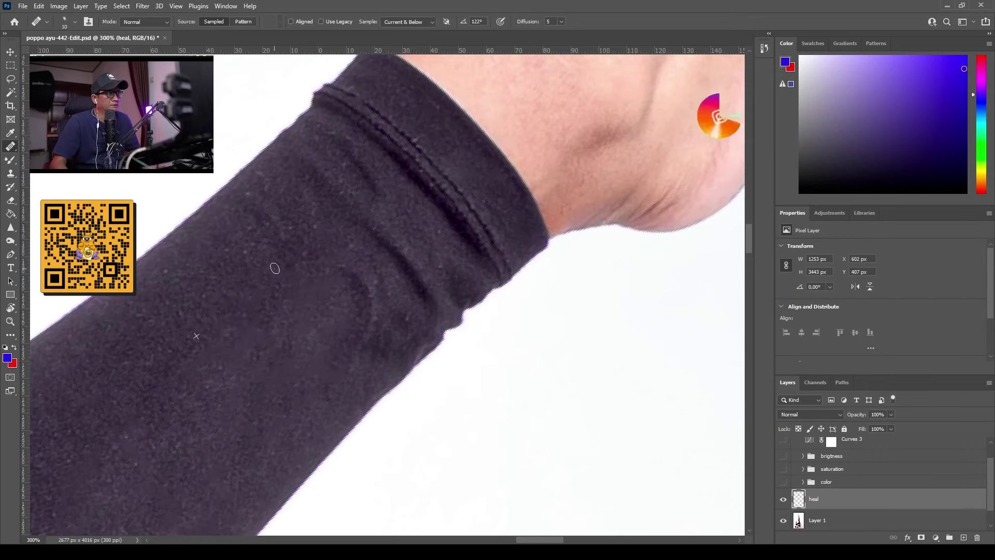
pyautogui.moveTo(318, 309); pyautogui.dragTo(342, 309)
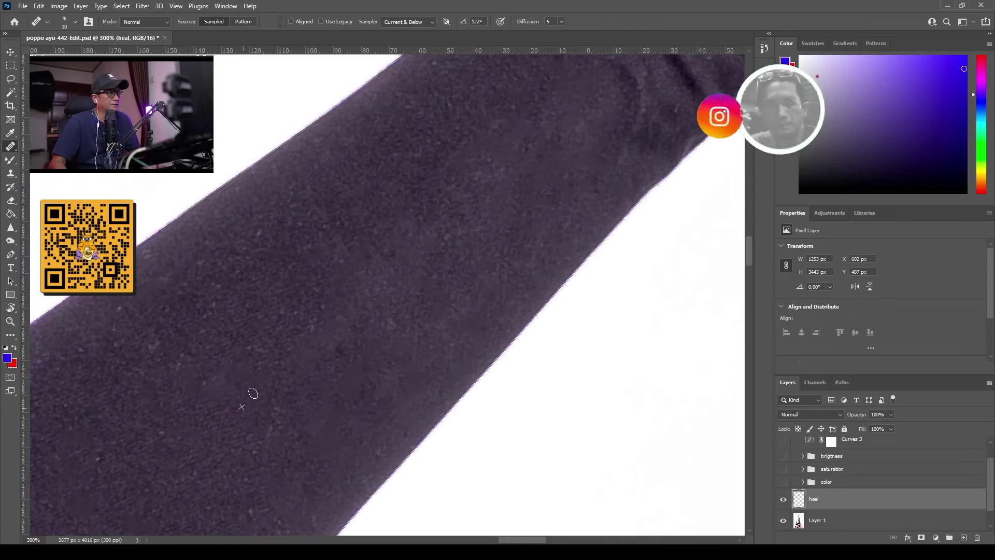
# Step: Remove the lint specks farther up the same trouser leg, through the calf to the folds along its edge
pyautogui.moveTo(315, 332); pyautogui.dragTo(506, 275)
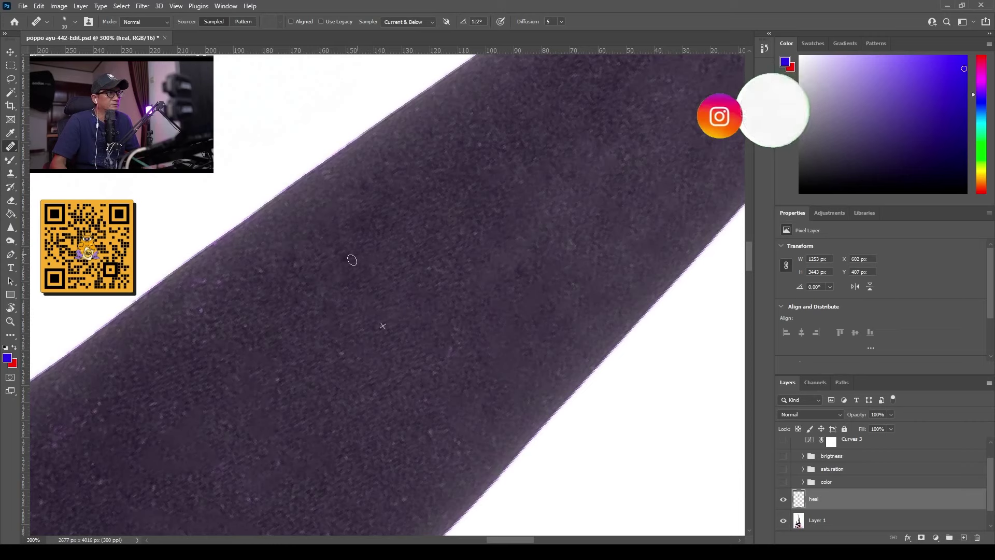
pyautogui.moveTo(362, 332); pyautogui.dragTo(406, 221)
pyautogui.moveTo(508, 336); pyautogui.dragTo(615, 231)
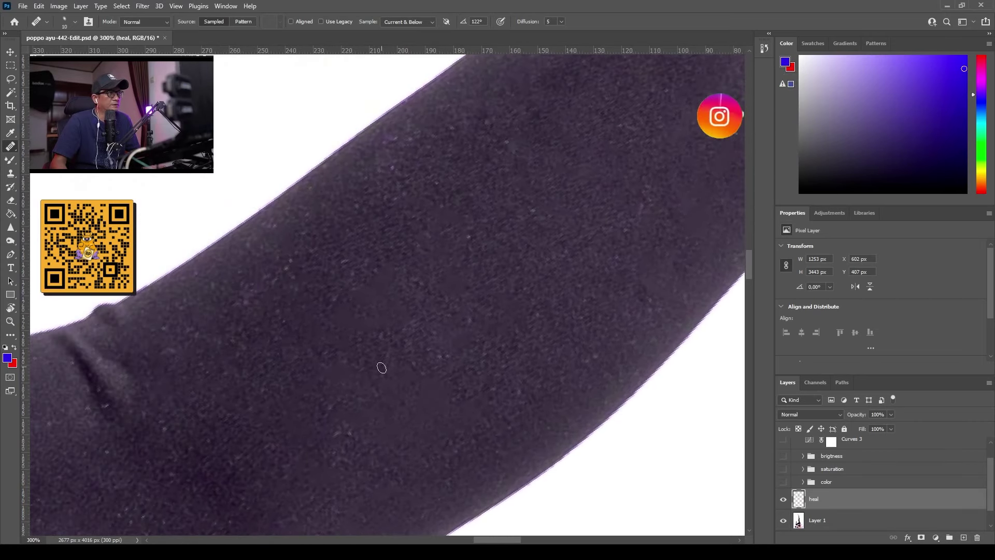
pyautogui.moveTo(382, 366); pyautogui.dragTo(514, 197)
pyautogui.moveTo(442, 291); pyautogui.dragTo(539, 287)
pyautogui.keyDown('alt'); pyautogui.click(408, 372); pyautogui.keyUp('alt')
pyautogui.moveTo(463, 350)
pyautogui.mouseDown()
pyautogui.moveTo(483, 349)
pyautogui.moveTo(474, 375)
pyautogui.moveTo(505, 381)
pyautogui.mouseUp()
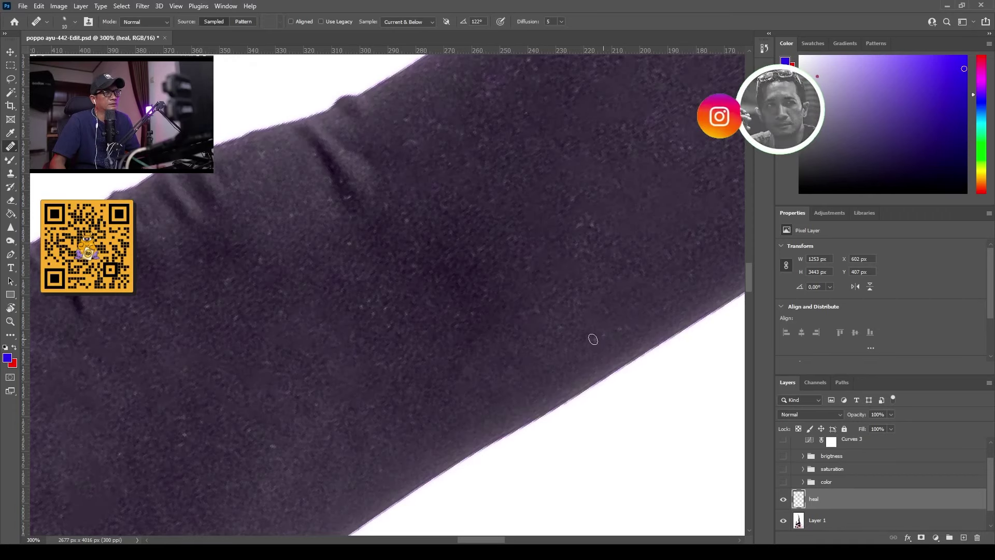
# Step: Stamp all visible layers into a new layer above "heal" and duplicate that merged layer
pyautogui.hotkey('ctrl', '-')
pyautogui.hotkey('ctrl', '-')
pyautogui.hotkey('ctrl', '-')
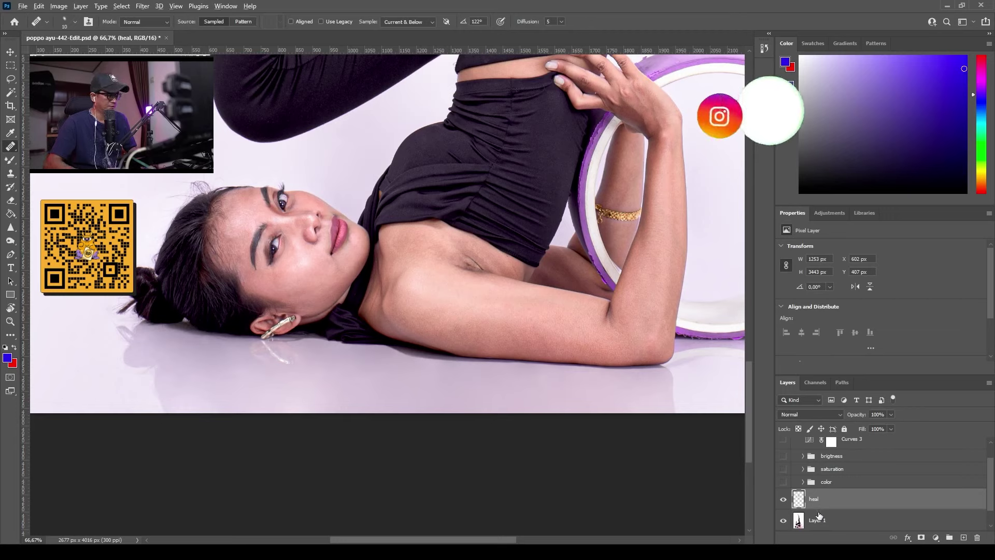
pyautogui.hotkey('ctrl', 'shift', 'alt', 'e')
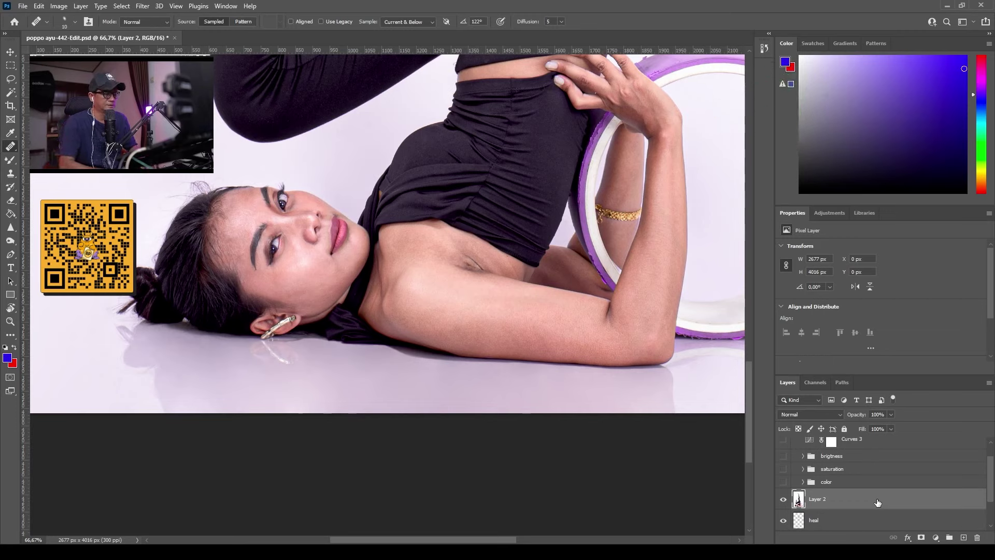
pyautogui.hotkey('ctrl', 'j')
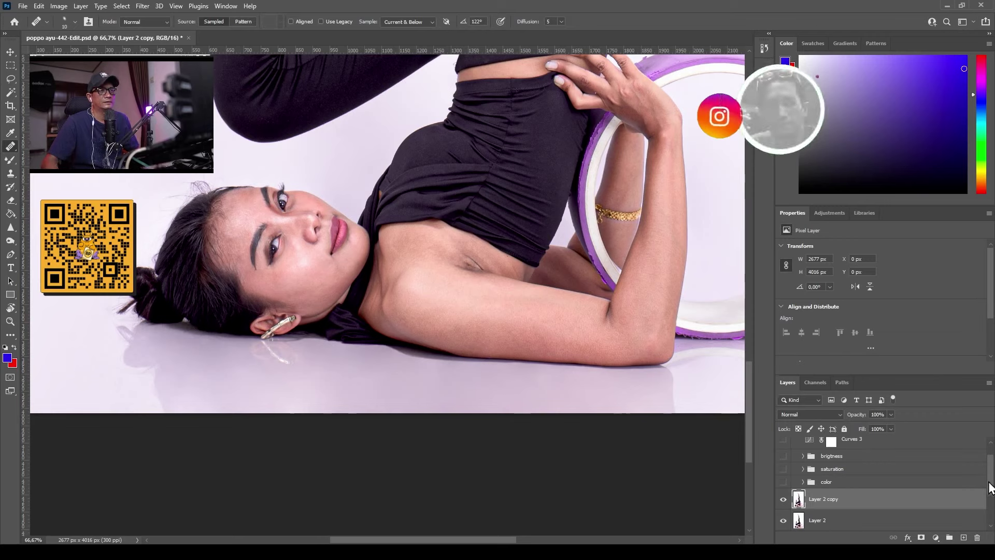
# Step: Rename the lower merged layer "low freq" and its copy above "high freq"
pyautogui.scroll(-2, 833, 491)
pyautogui.doubleClick(818, 485)
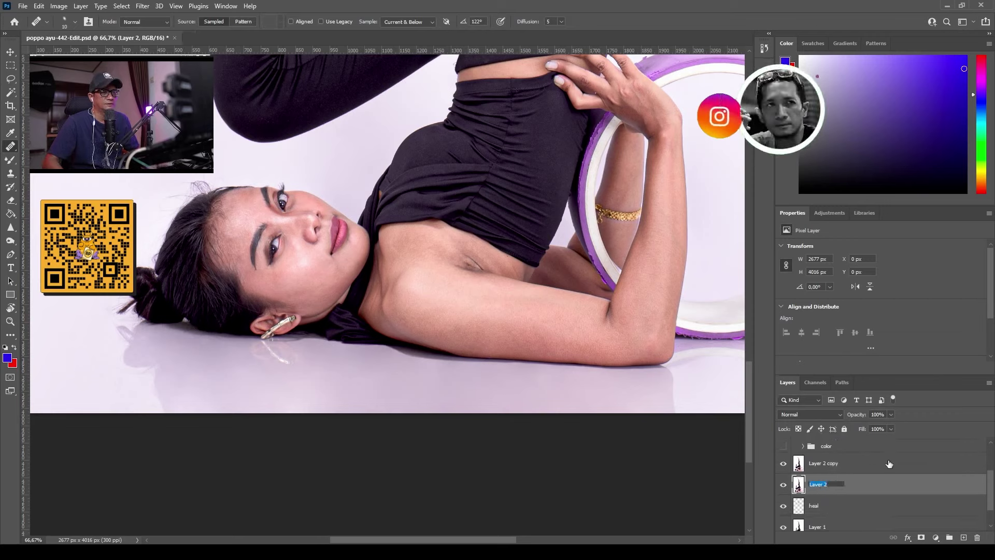
pyautogui.write('low freq')
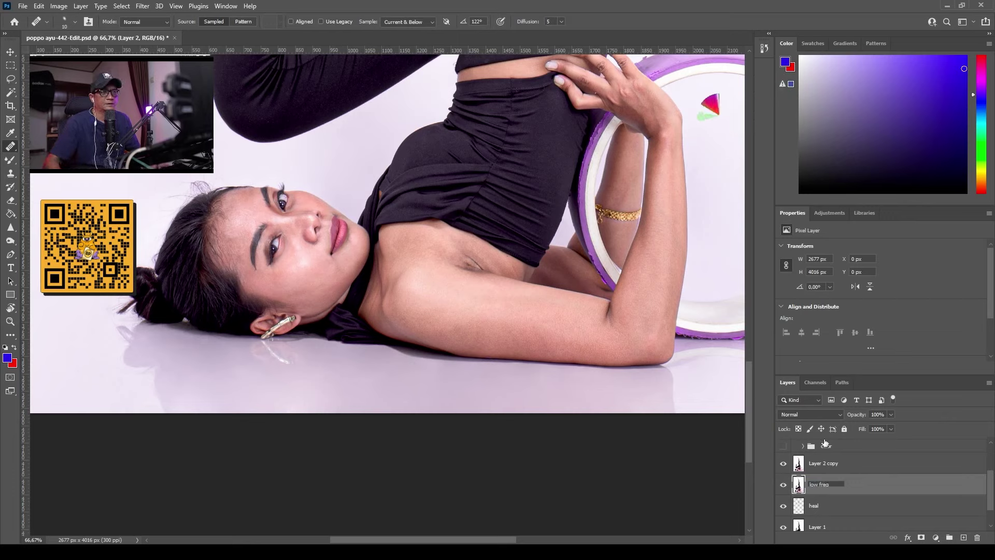
pyautogui.click(829, 464)
pyautogui.write('high f')
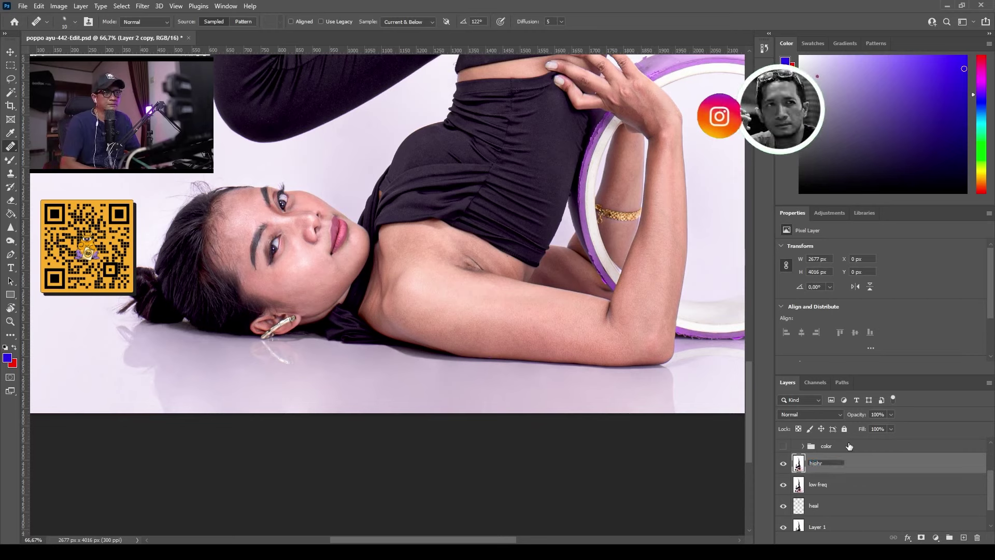
pyautogui.click(849, 446)
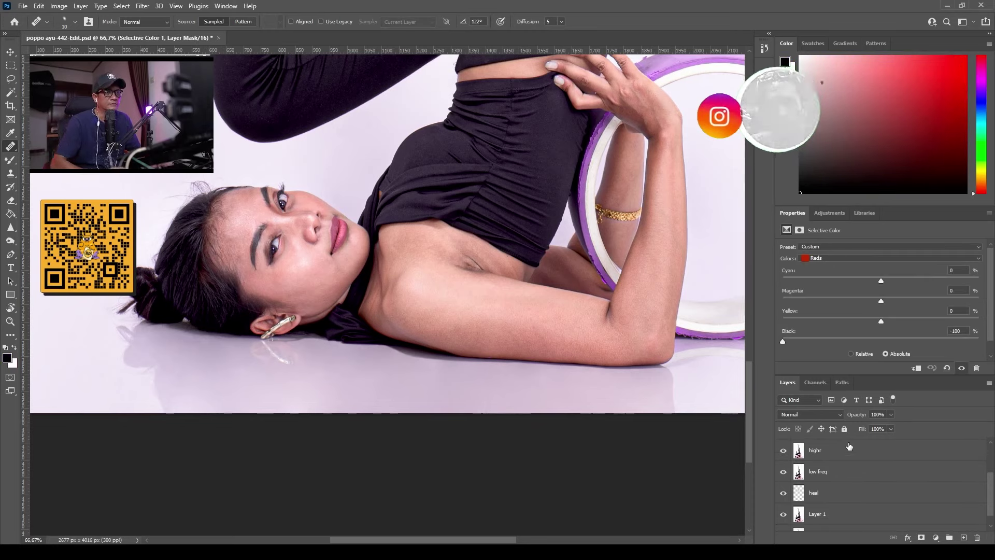
pyautogui.doubleClick(832, 450)
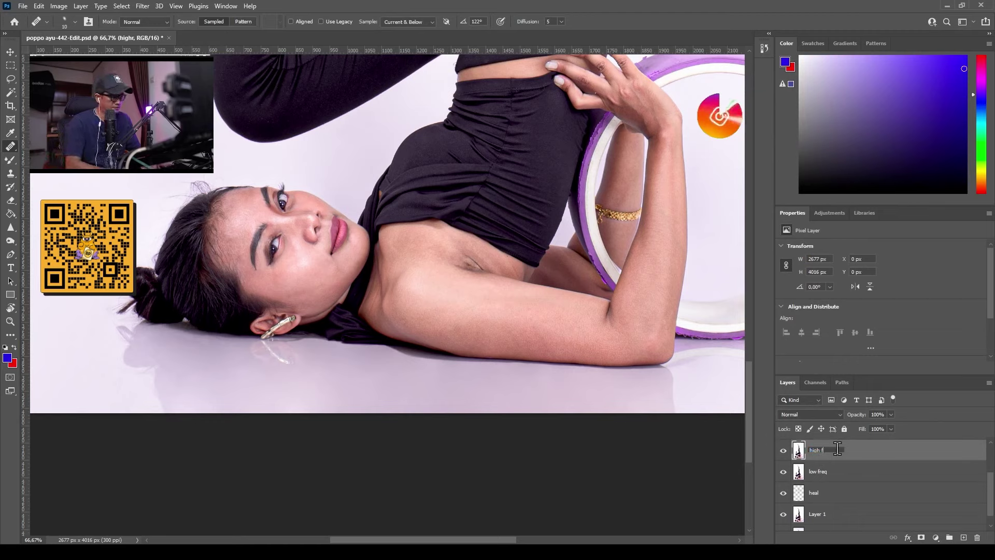
pyautogui.write('high freq')
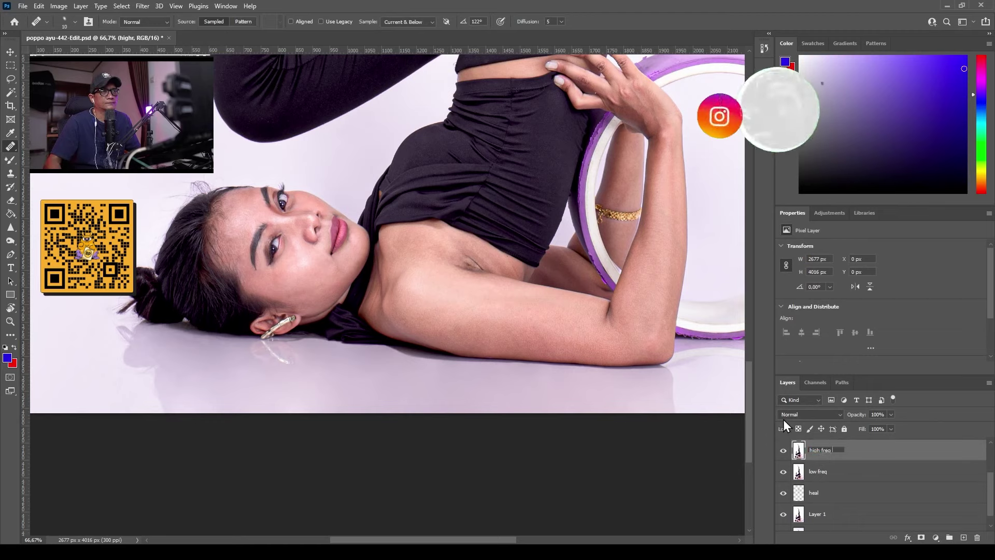
pyautogui.click(869, 469)
pyautogui.click(829, 454)
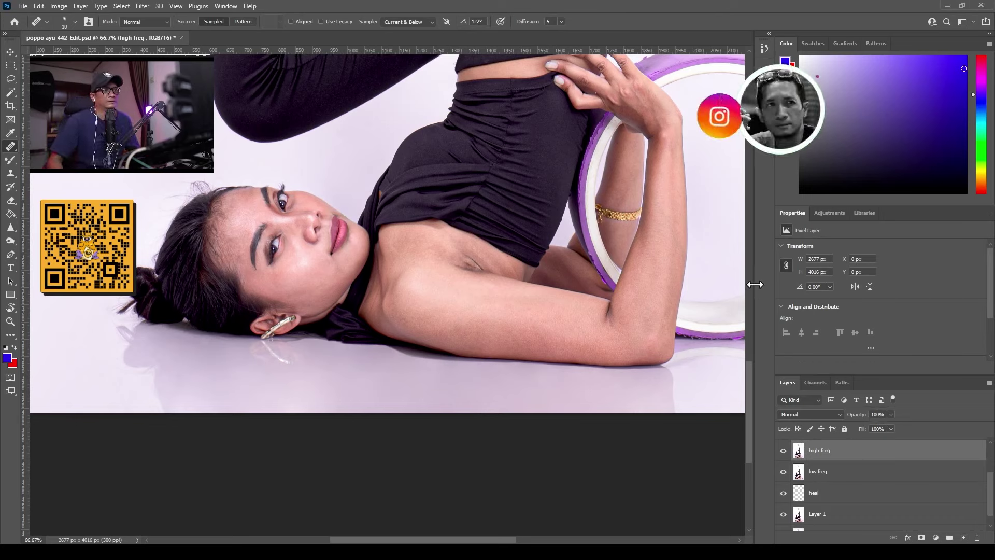
# Step: Hide the "high freq" layer and make "low freq" the active layer
pyautogui.click(784, 451)
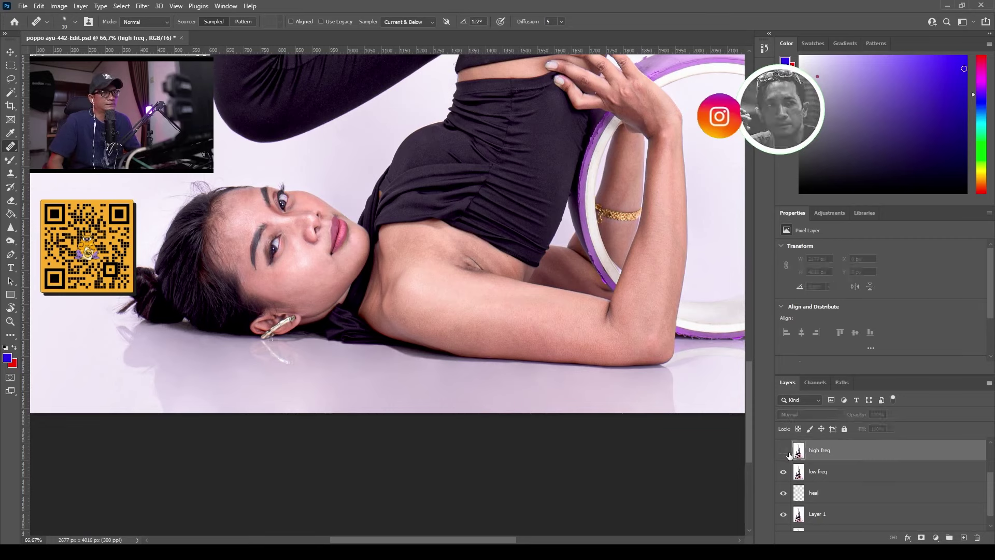
pyautogui.click(786, 452)
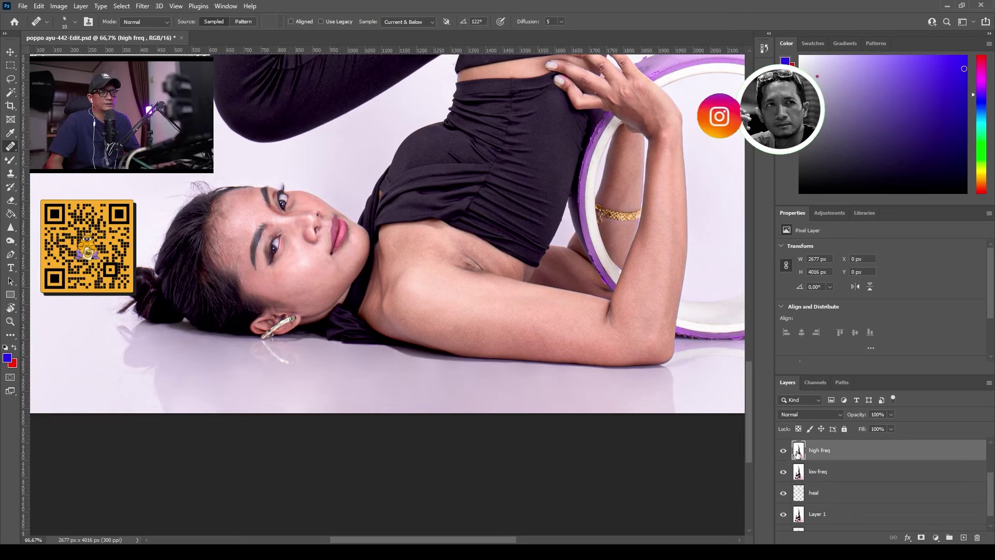
pyautogui.click(784, 450)
pyautogui.click(824, 472)
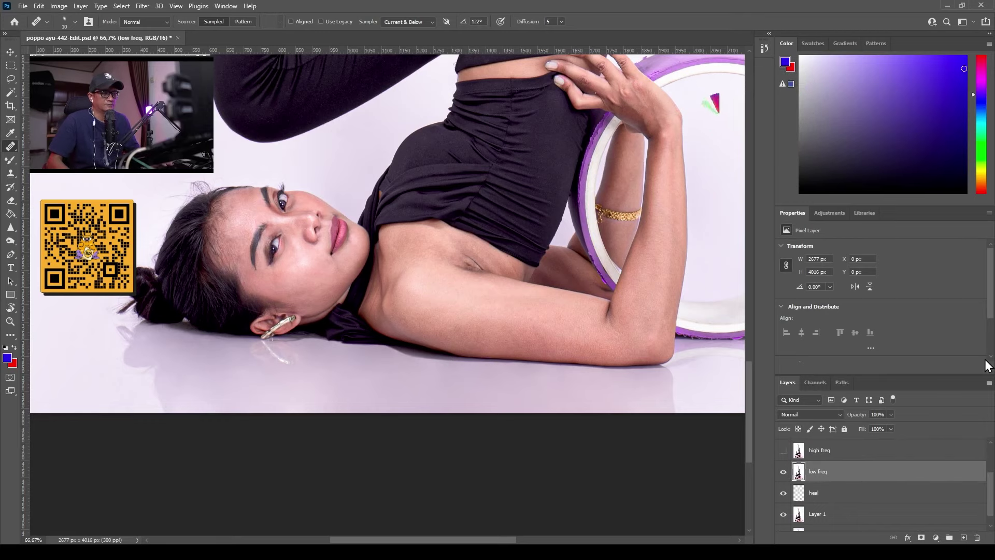
# Step: Apply a Gaussian Blur to the "low freq" layer, just strong enough to smooth away the fine facial skin texture
pyautogui.hotkey('ctrl', '+')
pyautogui.hotkey('ctrl', '+')
pyautogui.hotkey('ctrl', '+')
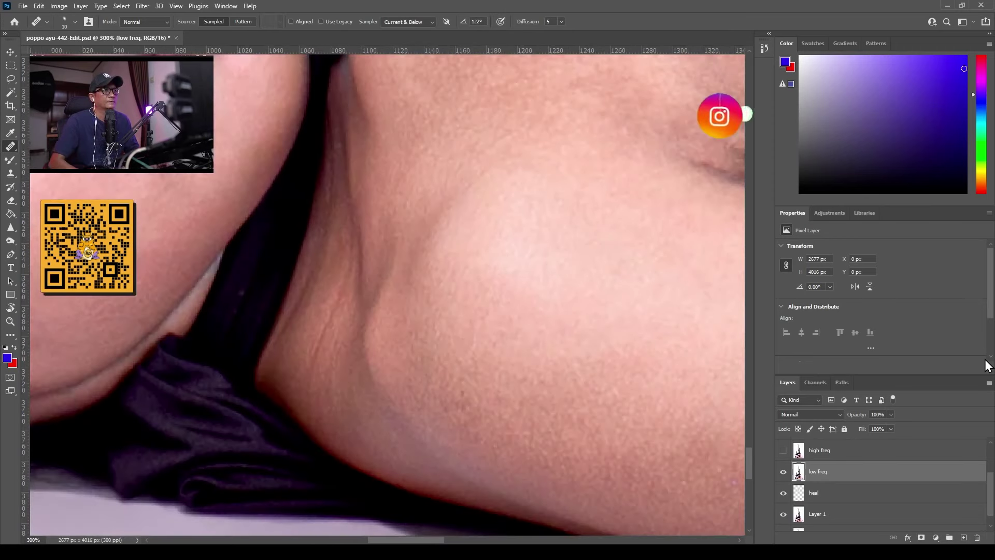
pyautogui.moveTo(281, 220); pyautogui.dragTo(667, 445)
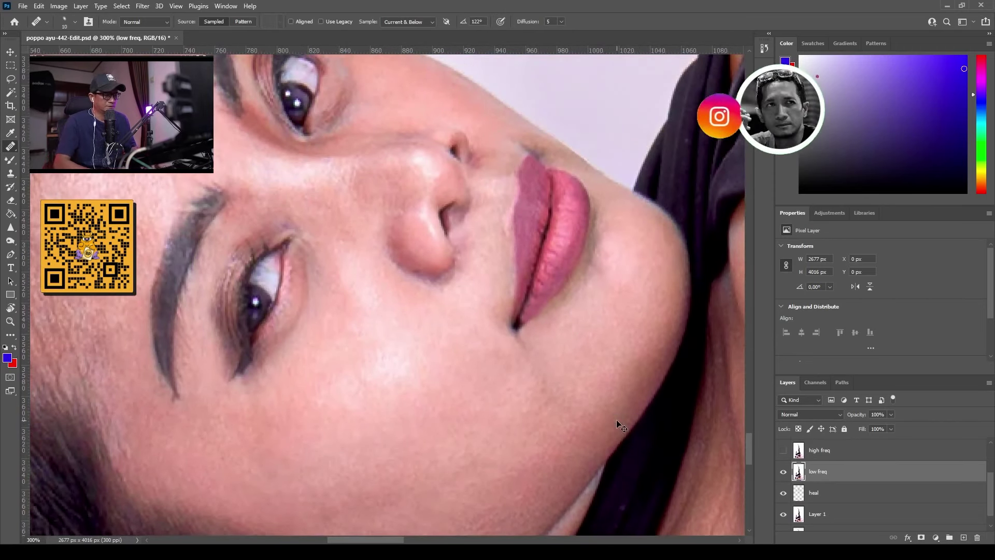
pyautogui.hotkey('ctrl', '-')
pyautogui.moveTo(432, 275); pyautogui.dragTo(461, 276)
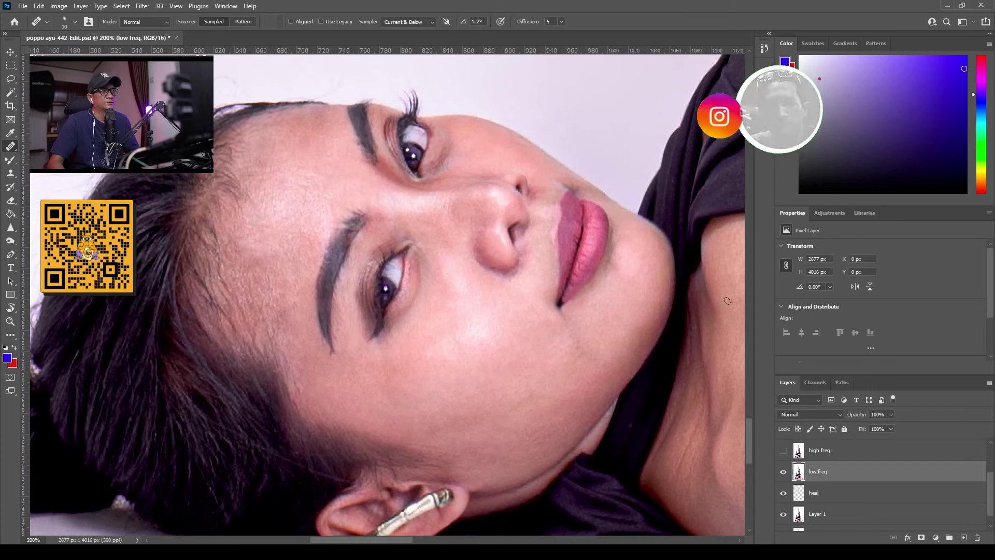
pyautogui.click(11, 52)
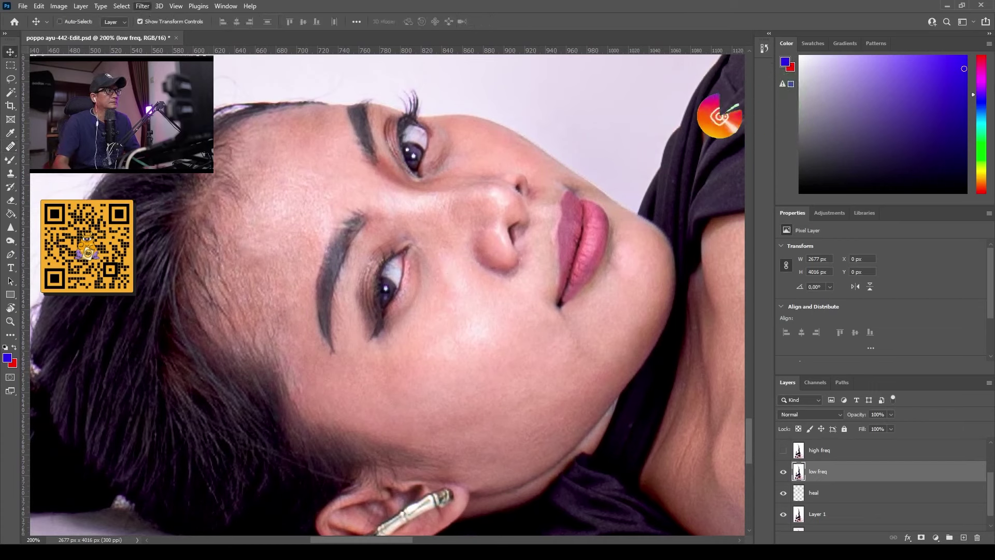
pyautogui.hotkey('ctrl', 'alt', 'f')
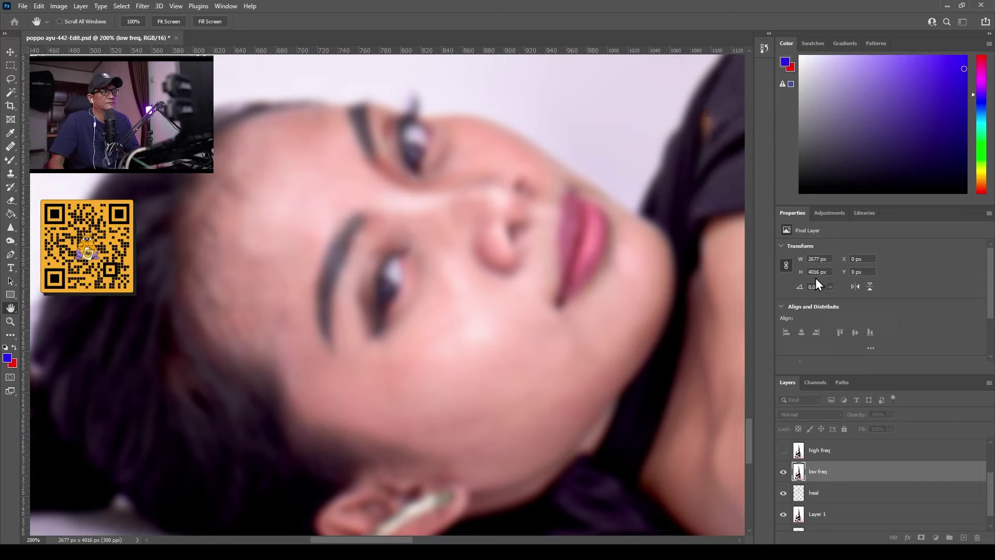
pyautogui.press('p')
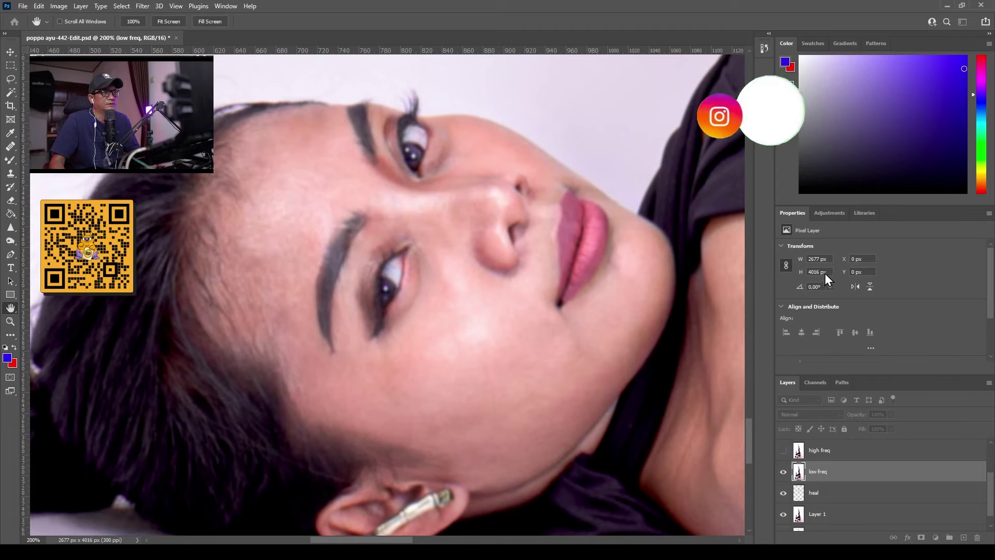
pyautogui.hotkey('ctrl', 'f')
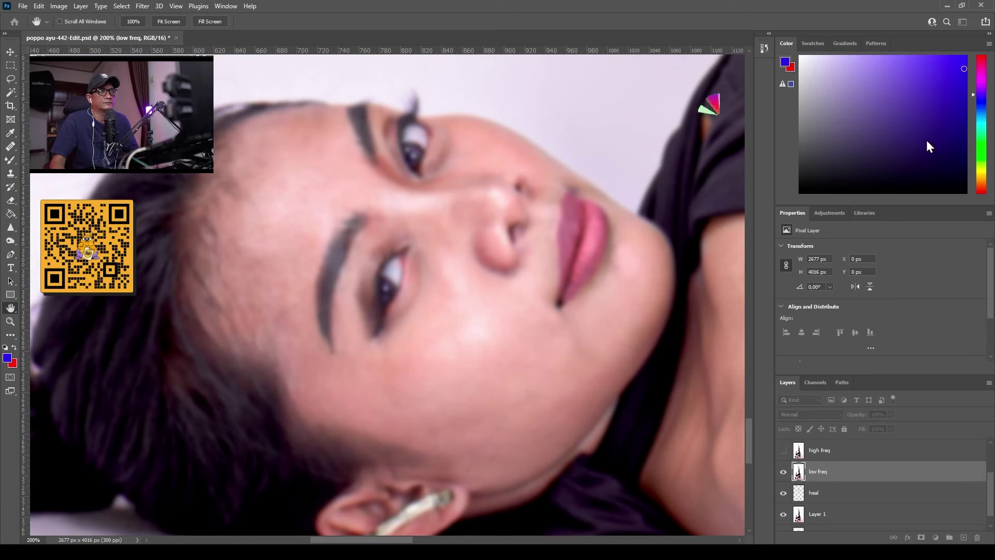
pyautogui.press('v')
# Step: Show the "high freq" layer and use Apply Image with "low freq" to reduce it to gray texture detail
pyautogui.click(819, 450)
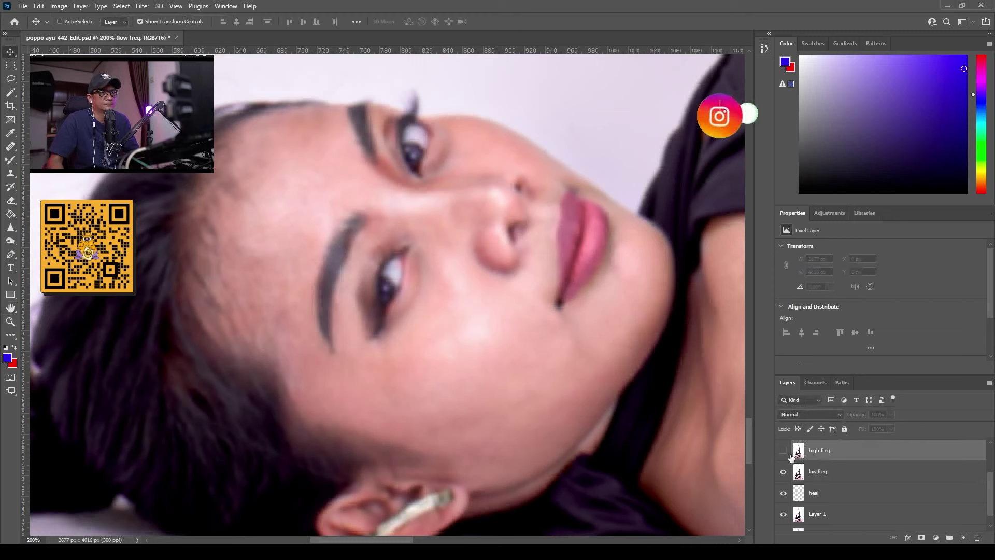
pyautogui.click(783, 450)
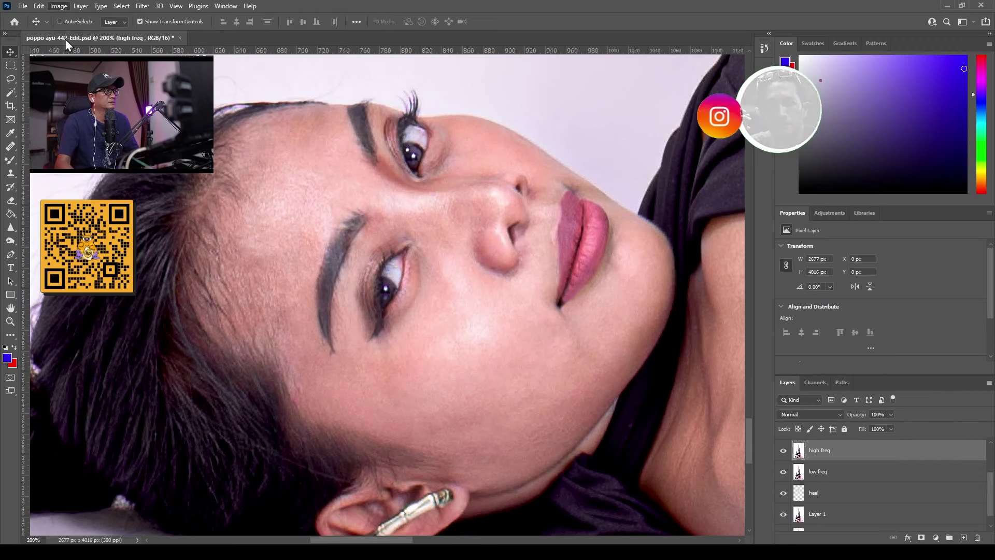
pyautogui.click(77, 166)
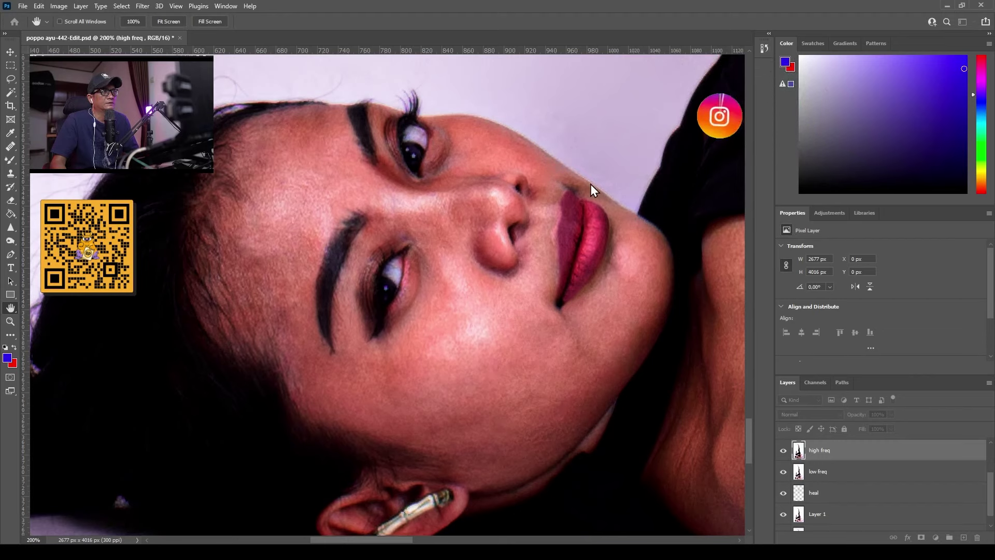
pyautogui.click(571, 195)
pyautogui.click(542, 414)
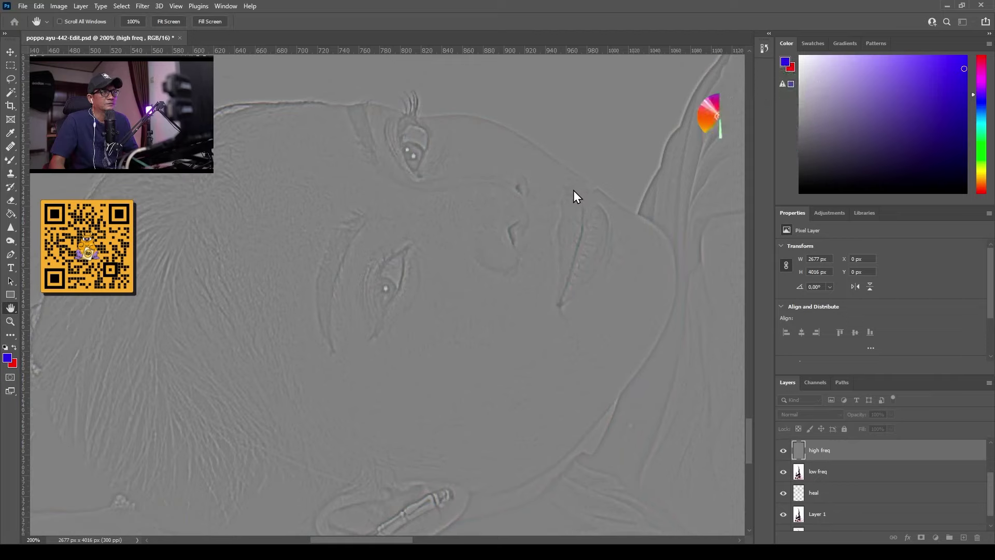
pyautogui.hotkey('ctrl', 'z')
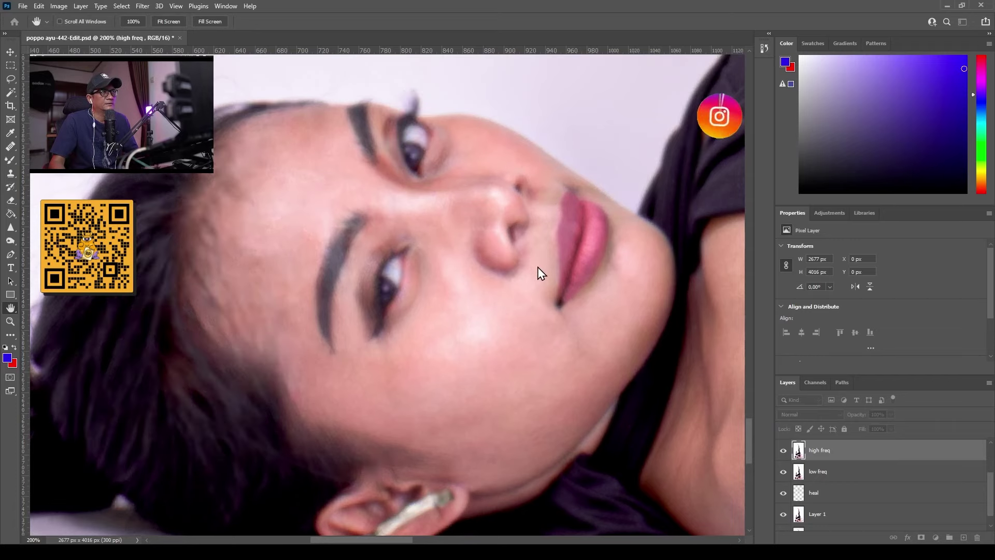
pyautogui.hotkey('ctrl', 'alt', 'f')
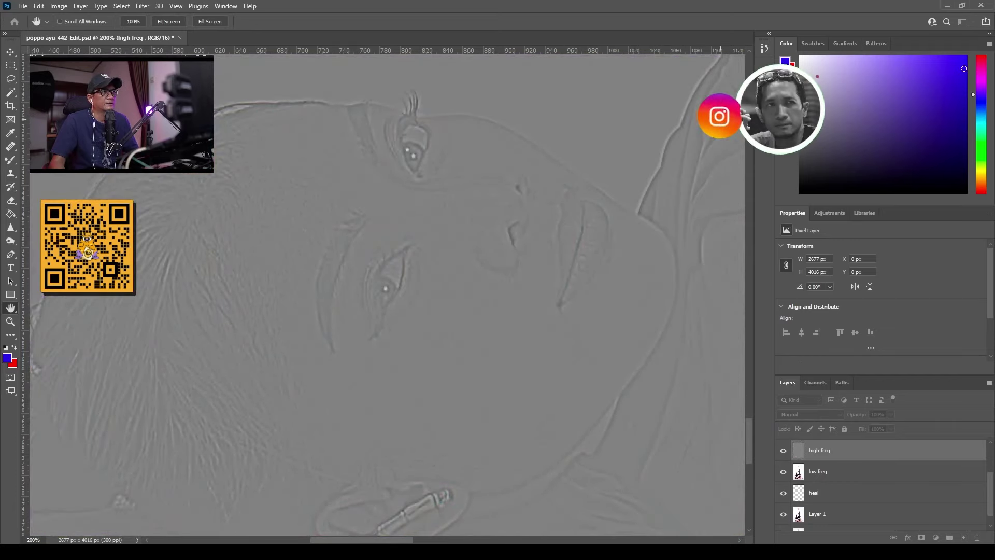
pyautogui.press('v')
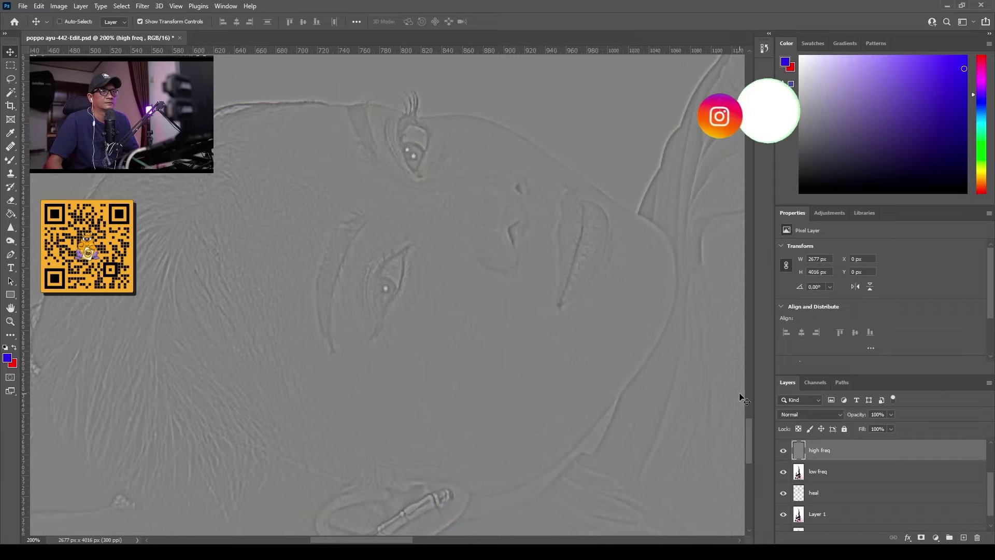
# Step: Set the blend mode of the "high freq" layer to Linear Light
pyautogui.click(810, 414)
pyautogui.click(831, 362)
pyautogui.scroll(-7, 800, 414)
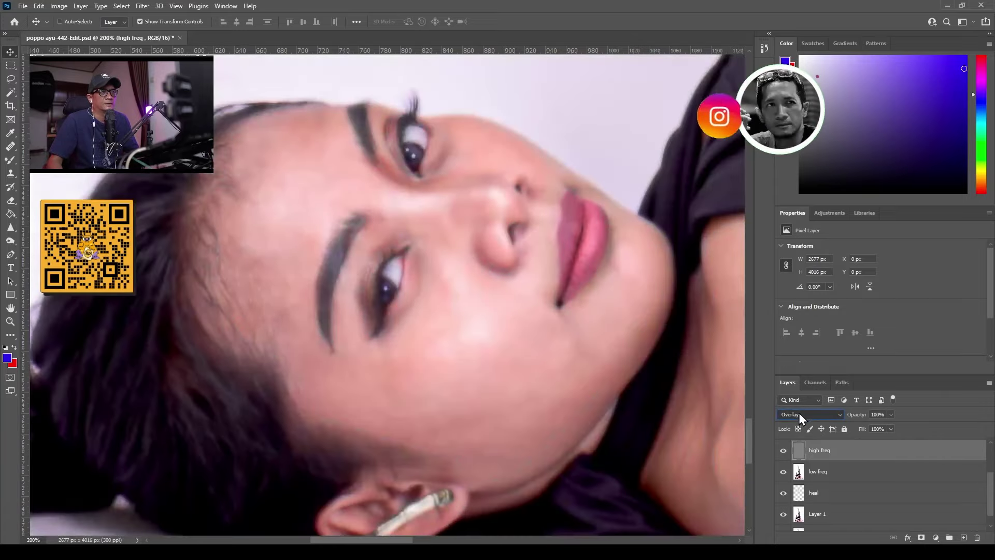
pyautogui.scroll(4, 801, 420)
pyautogui.scroll(-2, 801, 417)
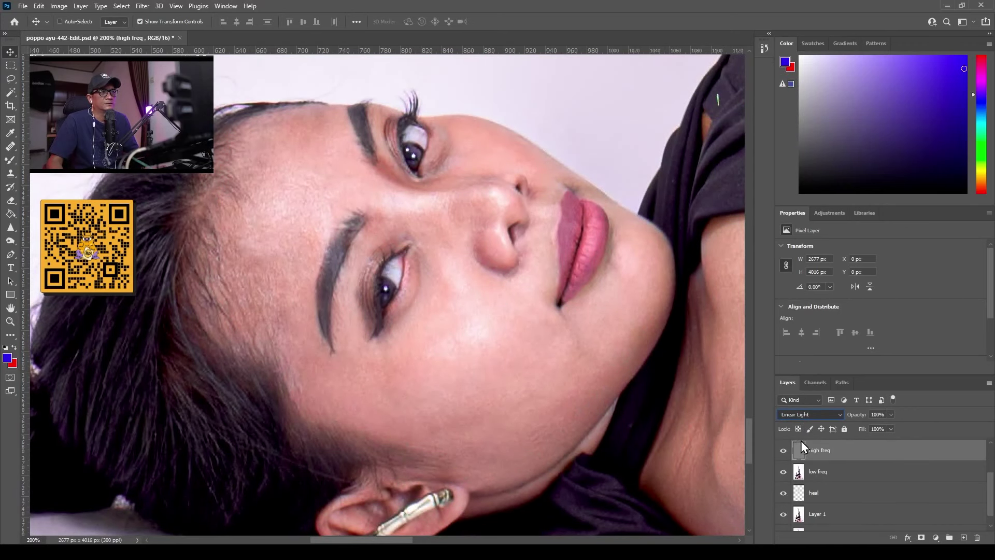
# Step: Group the "high freq" and "low freq" layers and name the group "freq separation"
pyautogui.keyDown('ctrl'); pyautogui.click(843, 470); pyautogui.keyUp('ctrl')
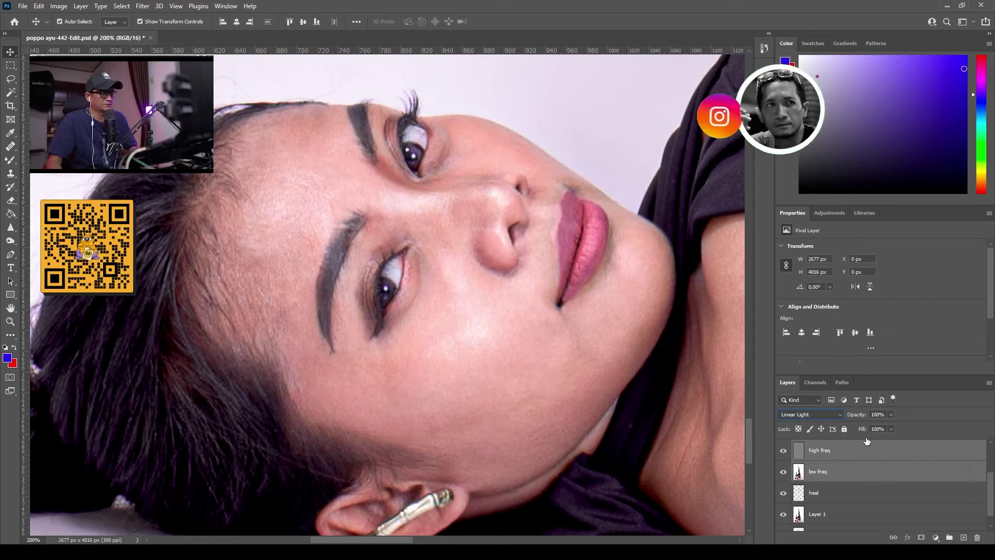
pyautogui.hotkey('ctrl', 'g')
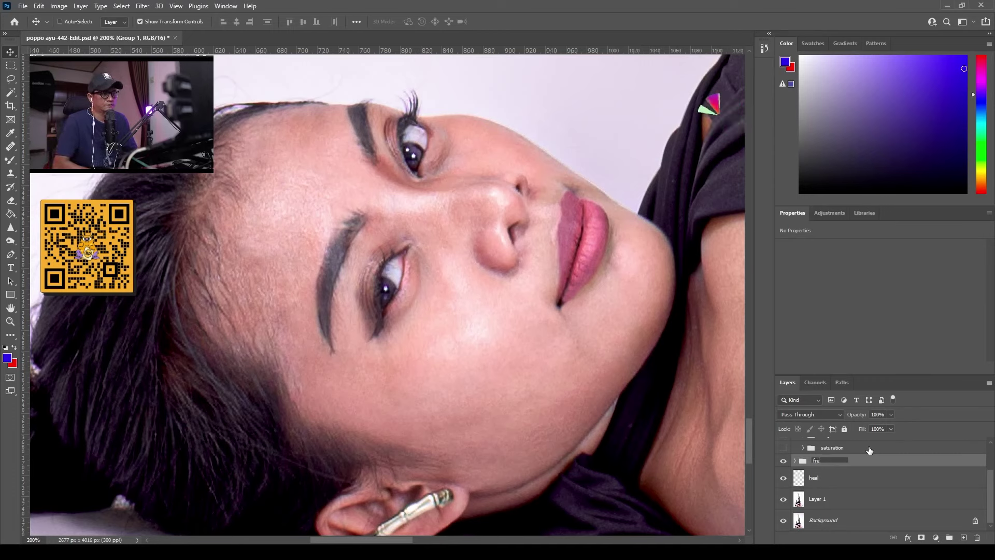
pyautogui.write('freq separation')
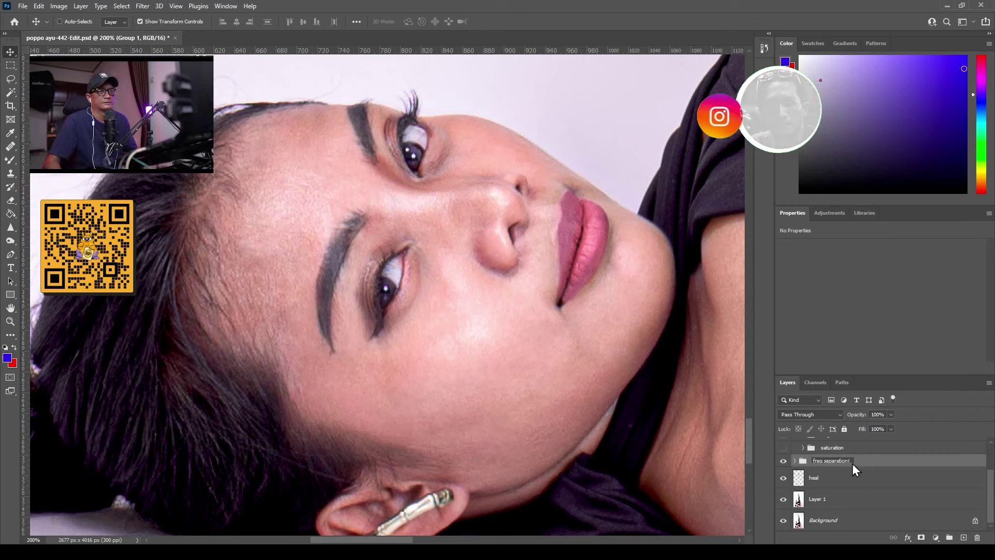
pyautogui.press('Return')
# Step: Expand the "freq separation" group, hide "high freq" and make "low freq" the active layer
pyautogui.click(795, 460)
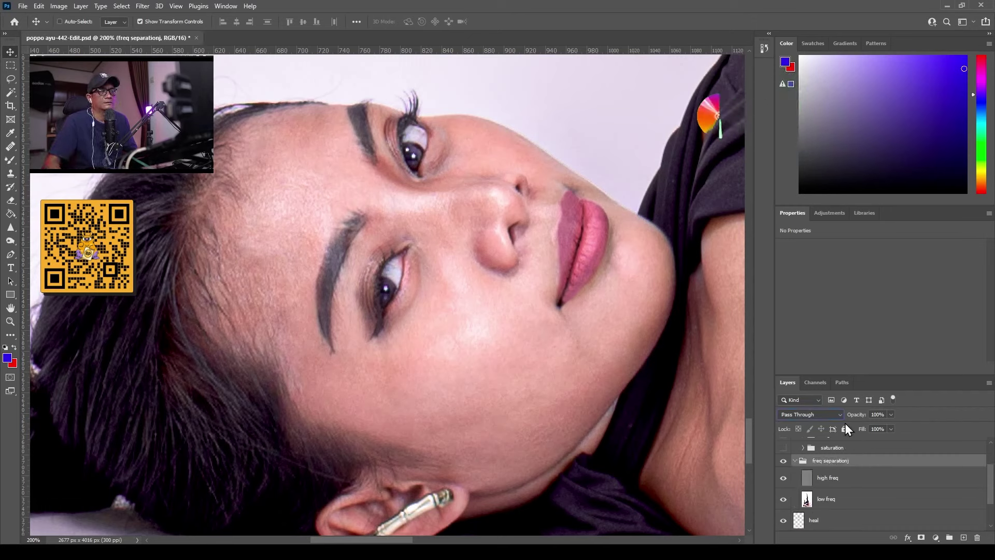
pyautogui.click(783, 477)
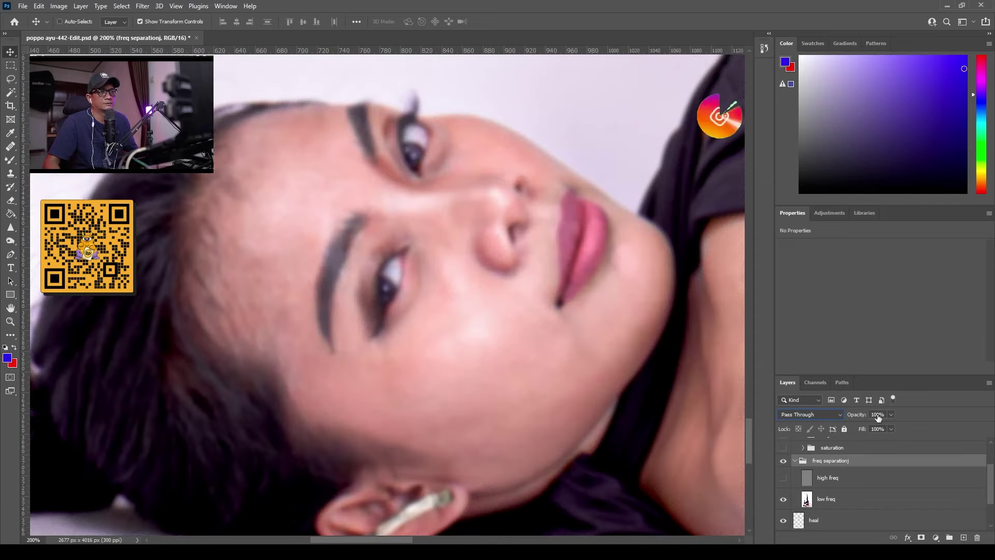
pyautogui.hotkey('ctrl', '+')
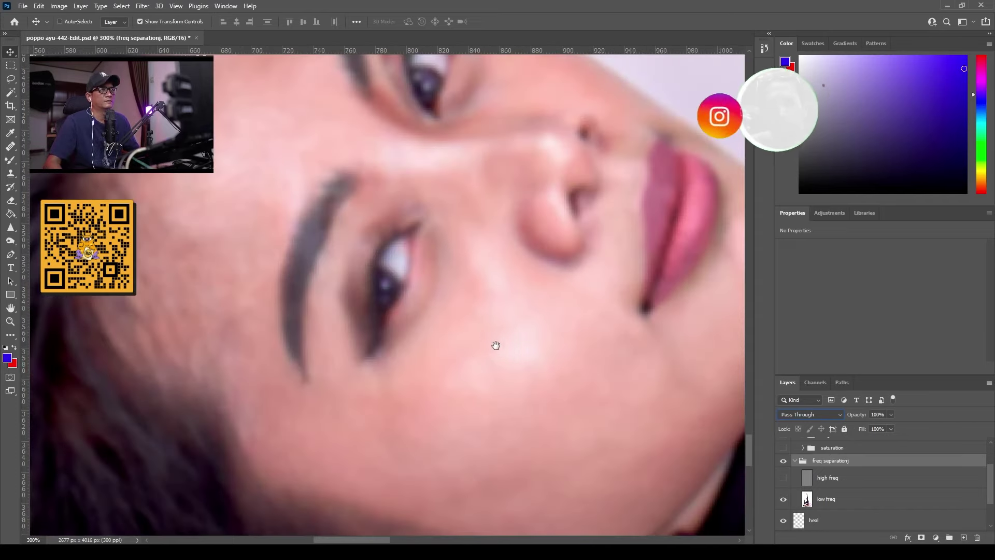
pyautogui.scroll(-2, 496, 345)
pyautogui.click(829, 502)
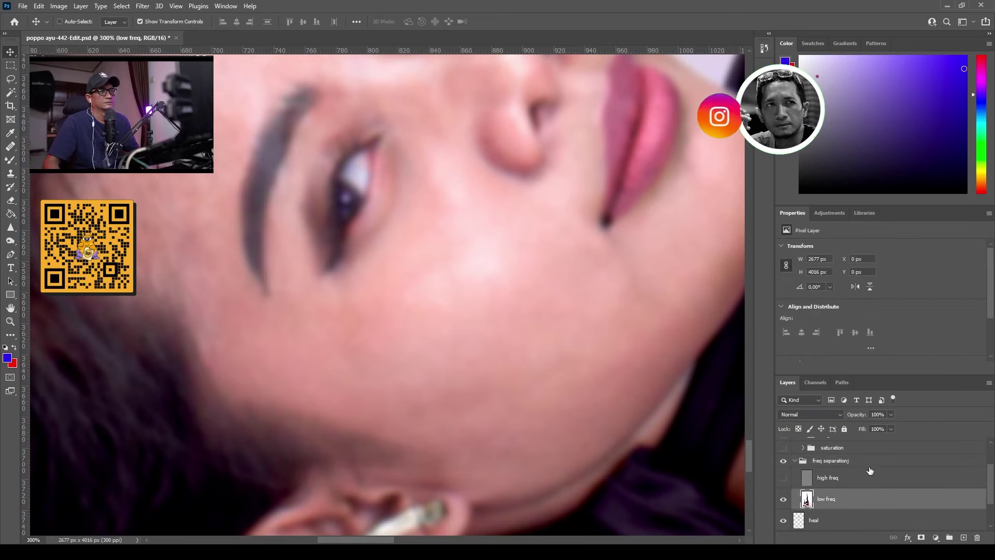
# Step: Duplicate the "low freq" layer directly above itself inside the "freq separation" group
pyautogui.moveTo(529, 316); pyautogui.dragTo(435, 340)
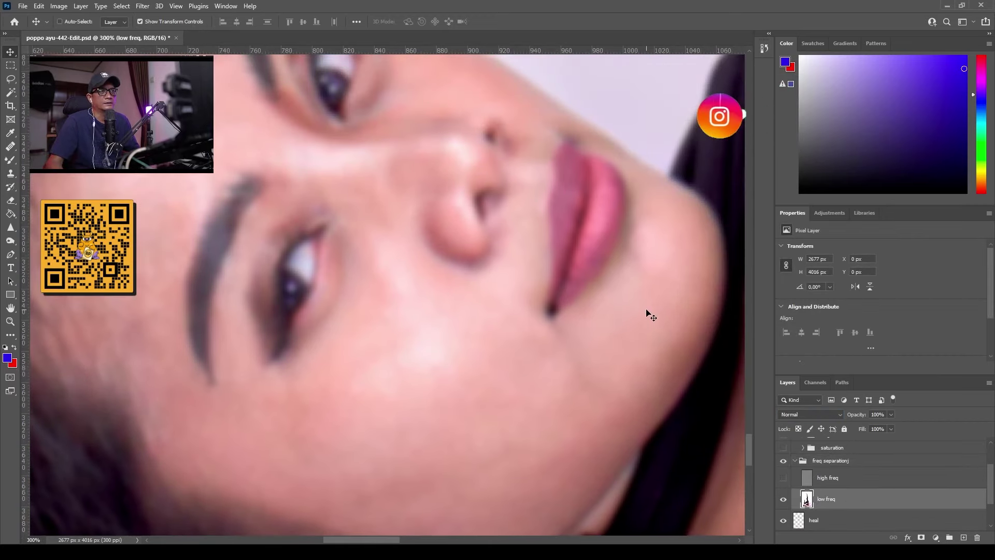
pyautogui.moveTo(749, 448)
pyautogui.mouseDown()
pyautogui.moveTo(749, 431)
pyautogui.moveTo(750, 441)
pyautogui.mouseUp()
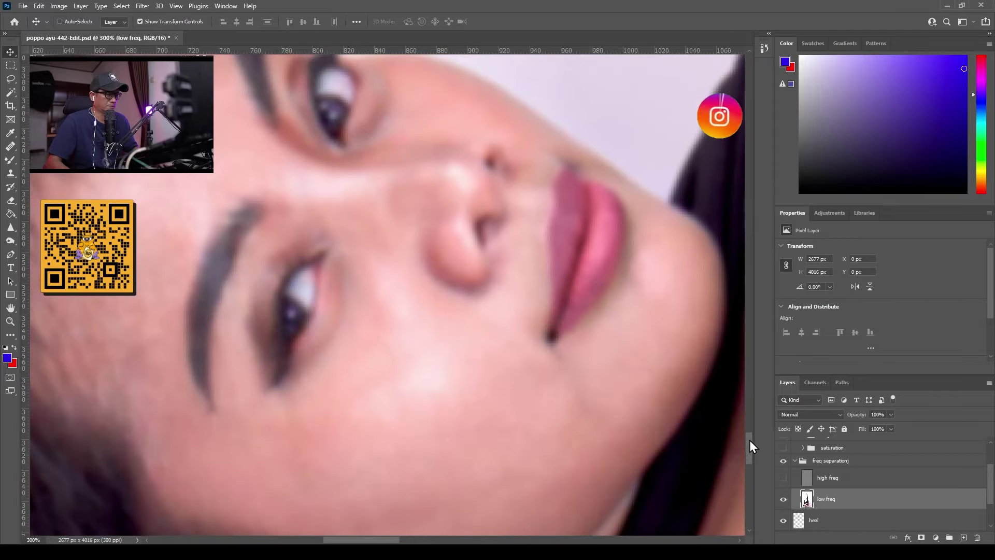
pyautogui.hotkey('ctrl', '-')
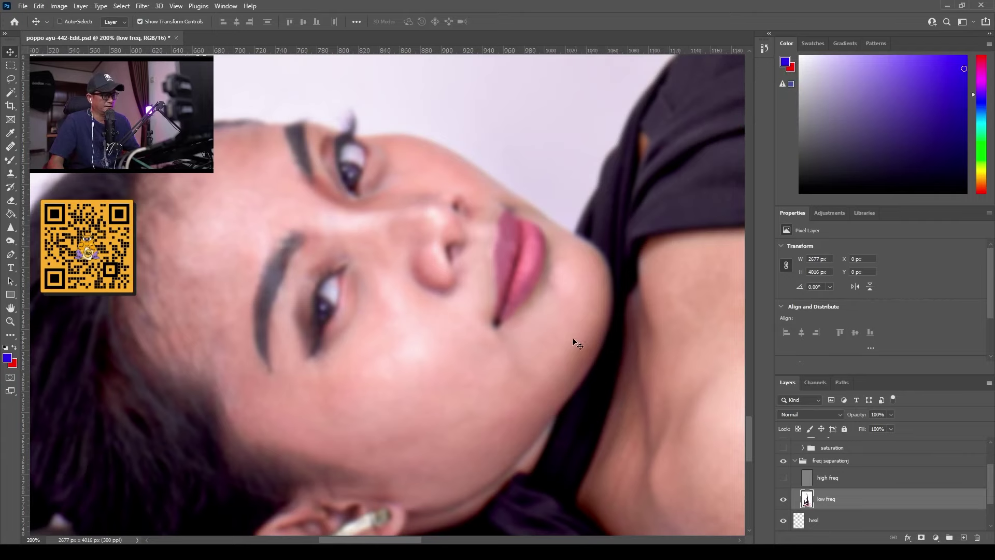
pyautogui.moveTo(454, 351); pyautogui.dragTo(465, 329)
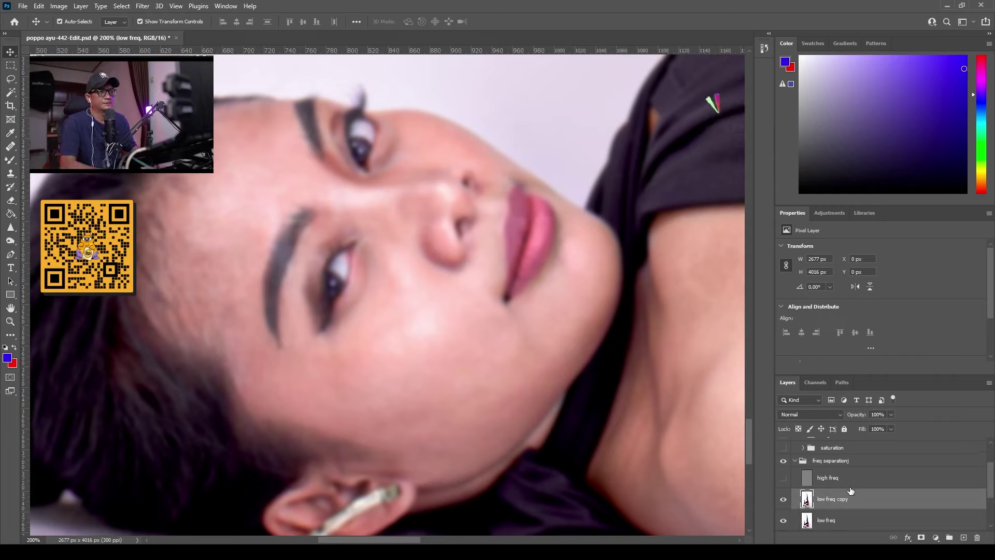
pyautogui.click(850, 492)
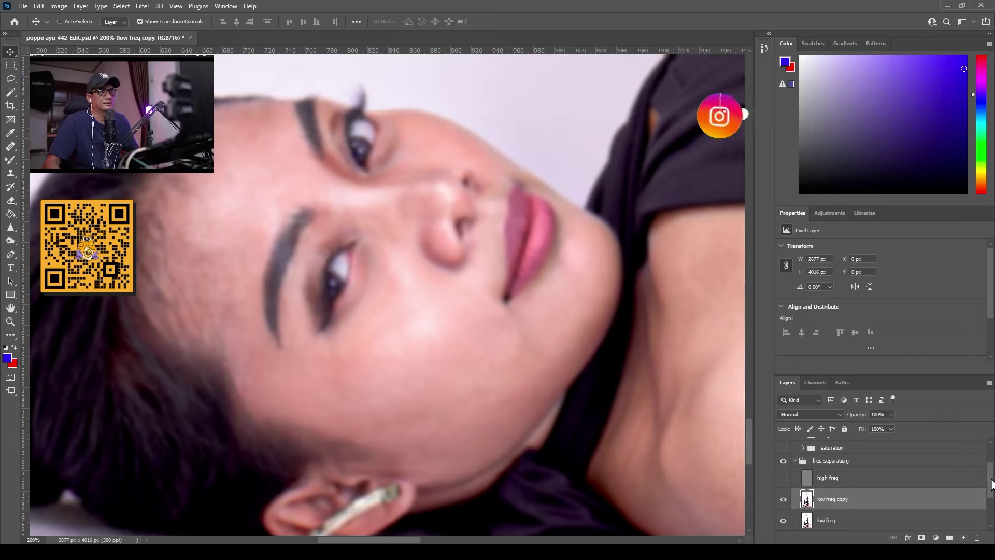
pyautogui.moveTo(991, 485); pyautogui.dragTo(991, 496)
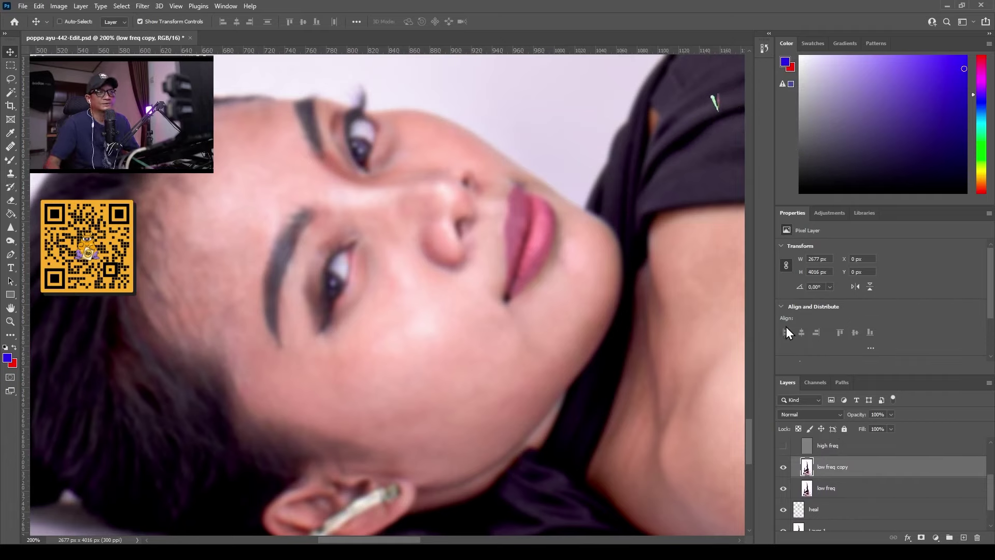
# Step: Activate the Mixer Brush for the visible "low freq copy" layer and set the brush size to 45 px
pyautogui.click(783, 468)
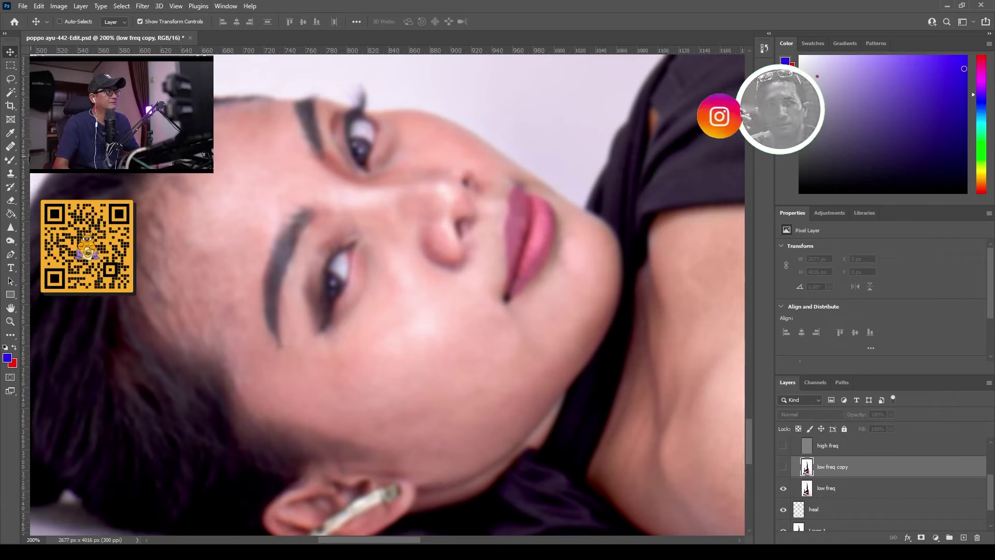
pyautogui.click(11, 160)
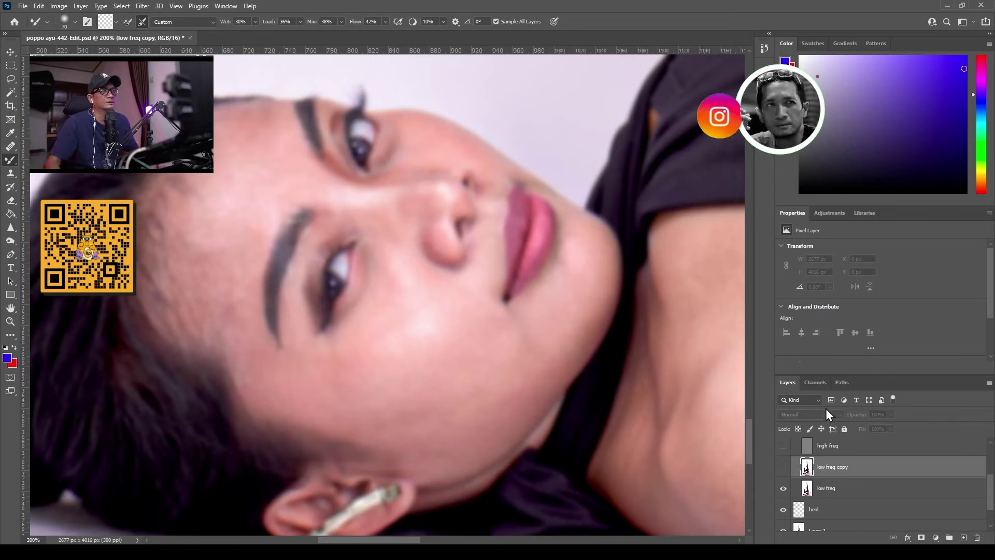
pyautogui.click(784, 470)
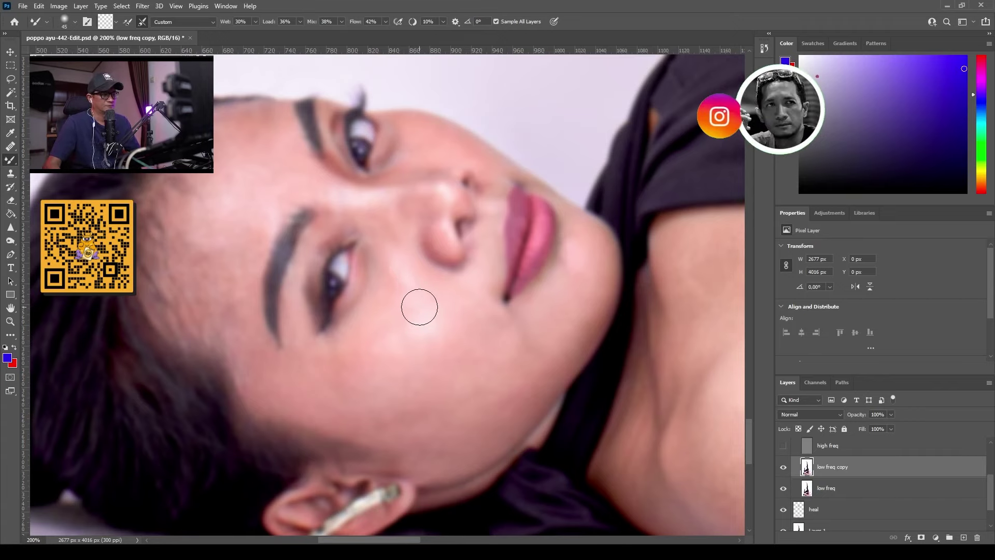
pyautogui.press(']')
pyautogui.press(']')
pyautogui.press(']')
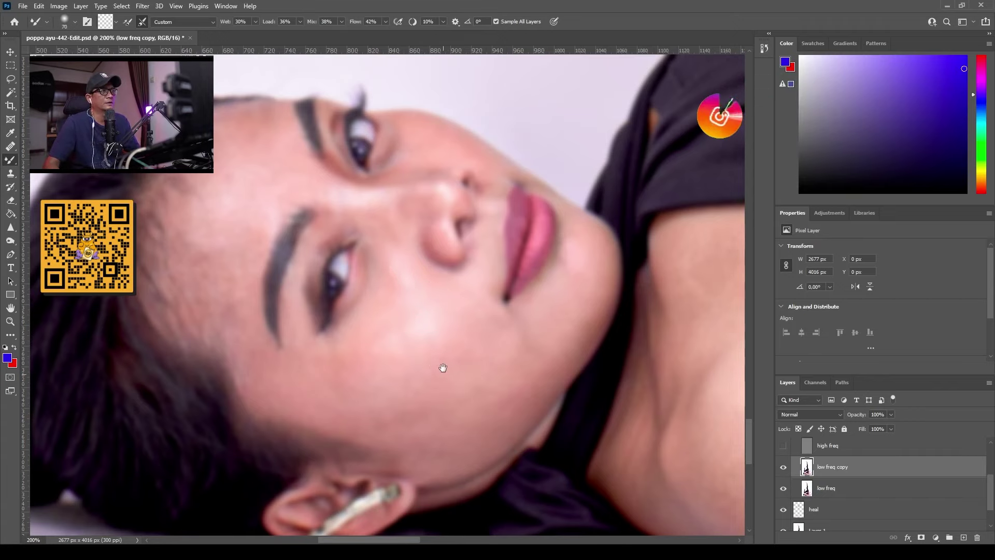
pyautogui.moveTo(442, 367); pyautogui.dragTo(437, 305)
pyautogui.press('[')
pyautogui.press('[')
pyautogui.press('[')
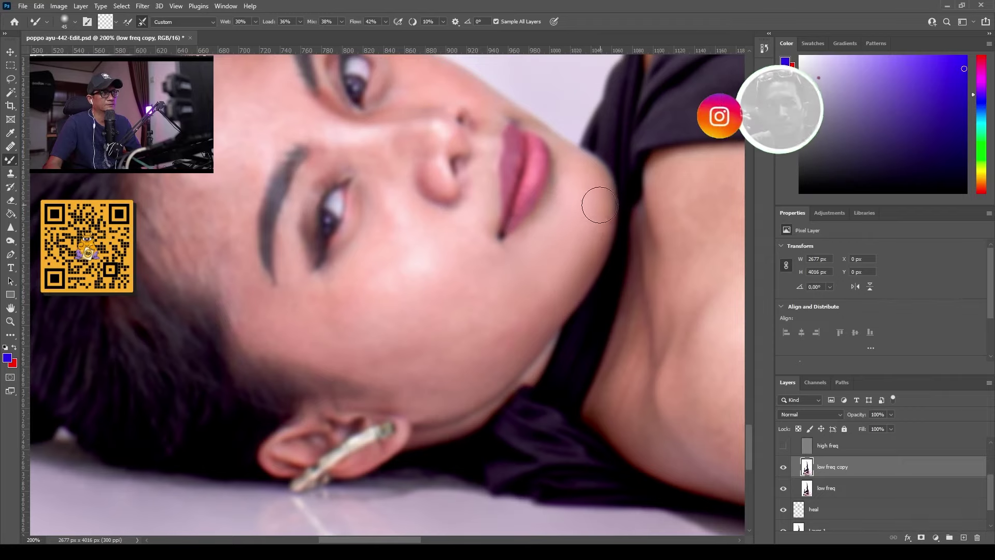
# Step: Blend the uneven skin tones and highlight on the near cheek beside the nose and mouth with the Mixer Brush
pyautogui.hotkey('ctrl', '+')
pyautogui.moveTo(475, 316); pyautogui.dragTo(477, 303)
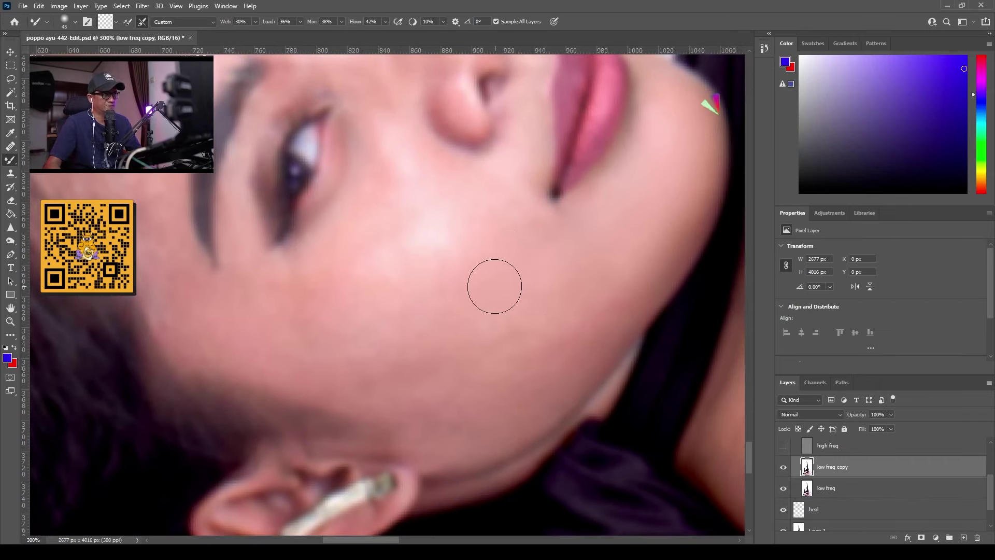
pyautogui.press(']')
pyautogui.press(']')
pyautogui.press(']')
pyautogui.press(']')
pyautogui.press(']')
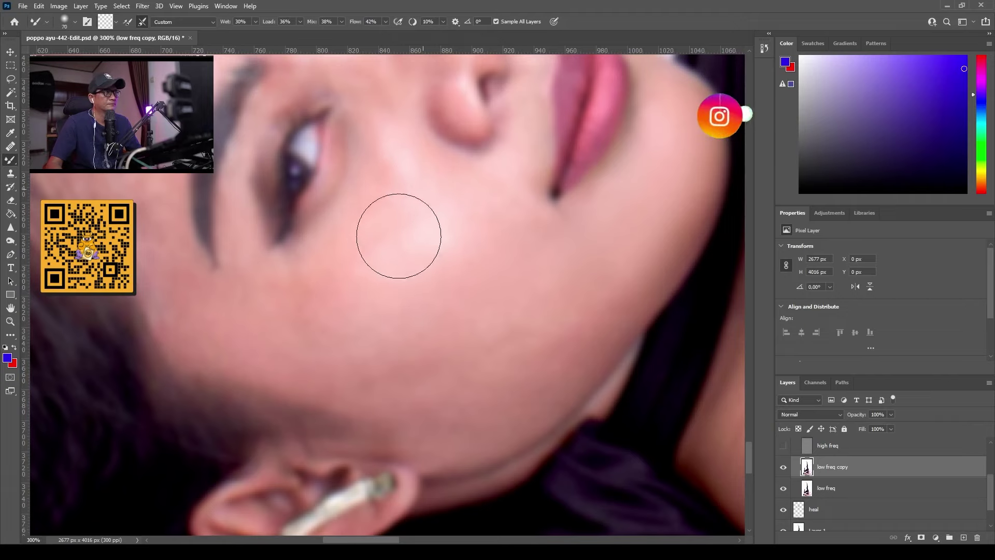
pyautogui.press('[')
pyautogui.press('[')
pyautogui.press('[')
pyautogui.press('[')
pyautogui.press('[')
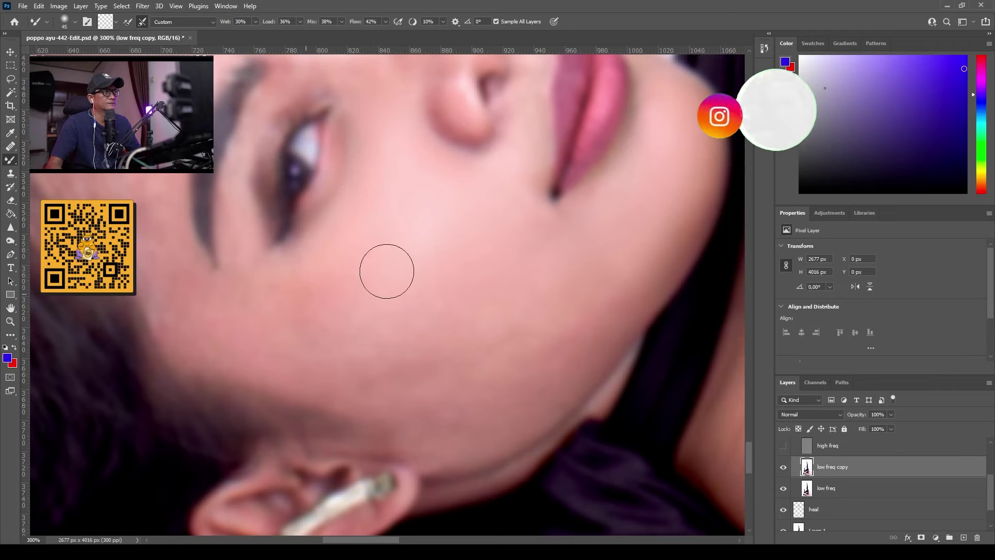
# Step: Check the cheek with "low freq copy" hidden and shown, and blend the lower cheek toward the jaw and temple at 60 px
pyautogui.click(784, 469)
pyautogui.click(784, 469)
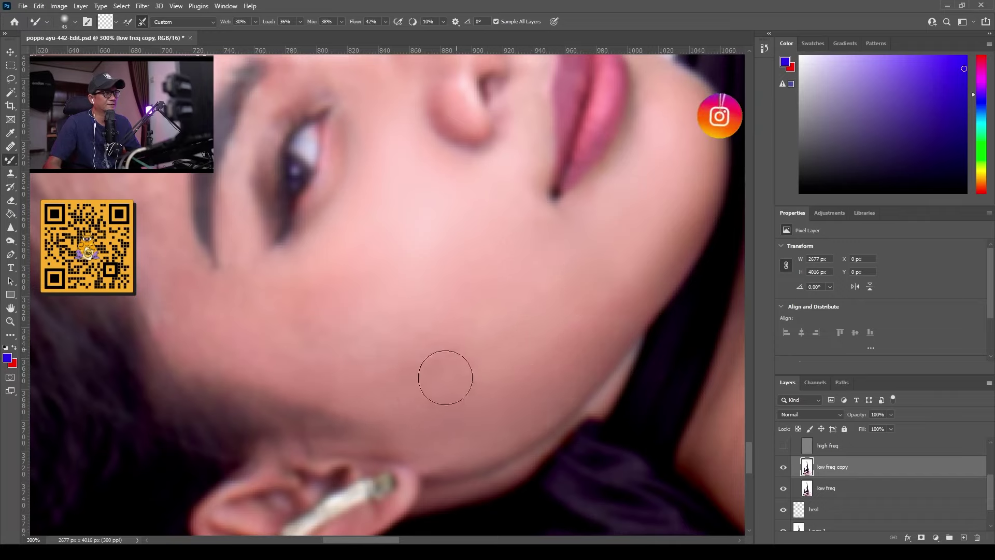
pyautogui.press(']')
pyautogui.press(']')
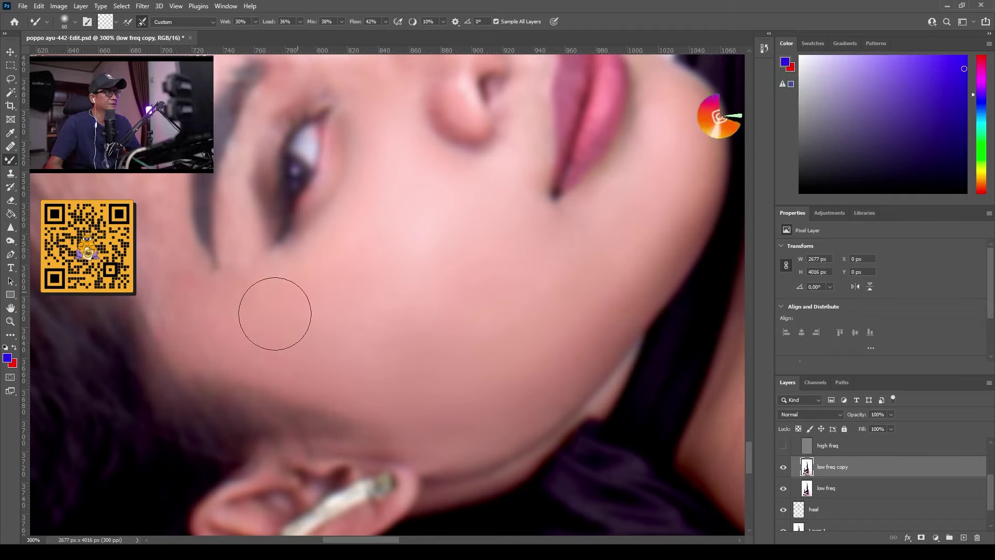
# Step: Blend the skin under the near eye, around the nose and beside the eyebrow with a 35 px Mixer Brush
pyautogui.press('[')
pyautogui.press('[')
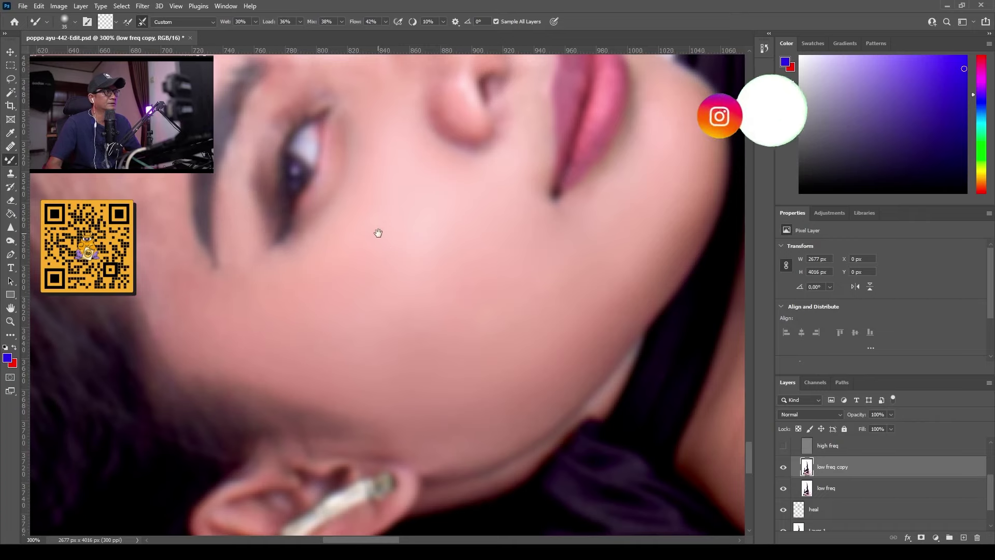
pyautogui.scroll(3, 378, 231)
pyautogui.hscroll(-1, 378, 231)
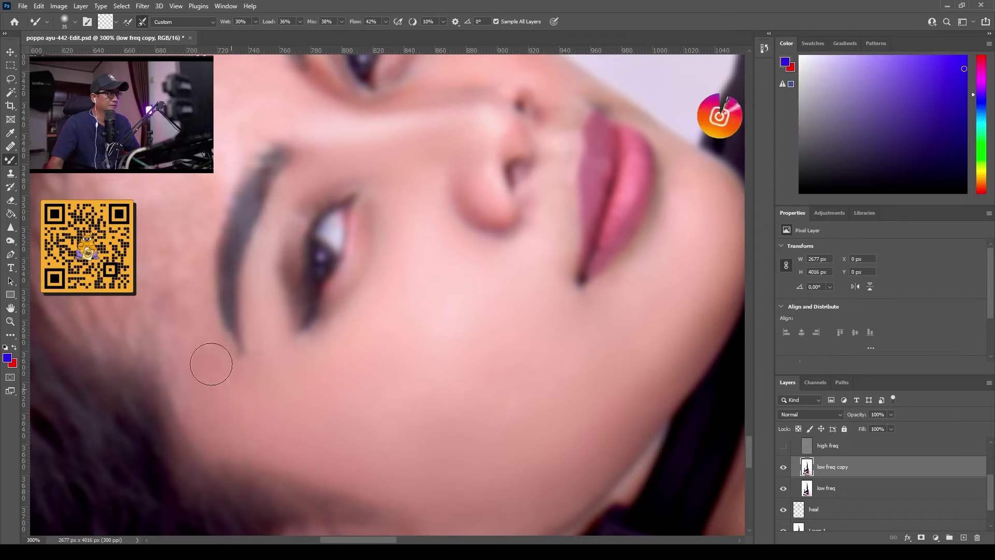
# Step: Smooth the patchy tones across the forehead up to the hairline with a 60 px Mixer Brush
pyautogui.moveTo(187, 292); pyautogui.dragTo(335, 367)
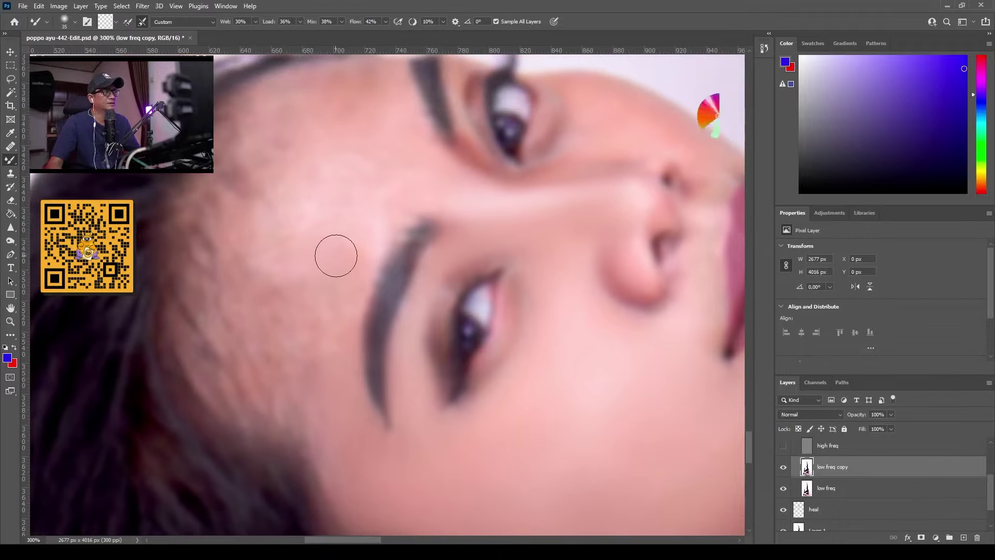
pyautogui.press(']')
pyautogui.press(']')
pyautogui.press(']')
pyautogui.press(']')
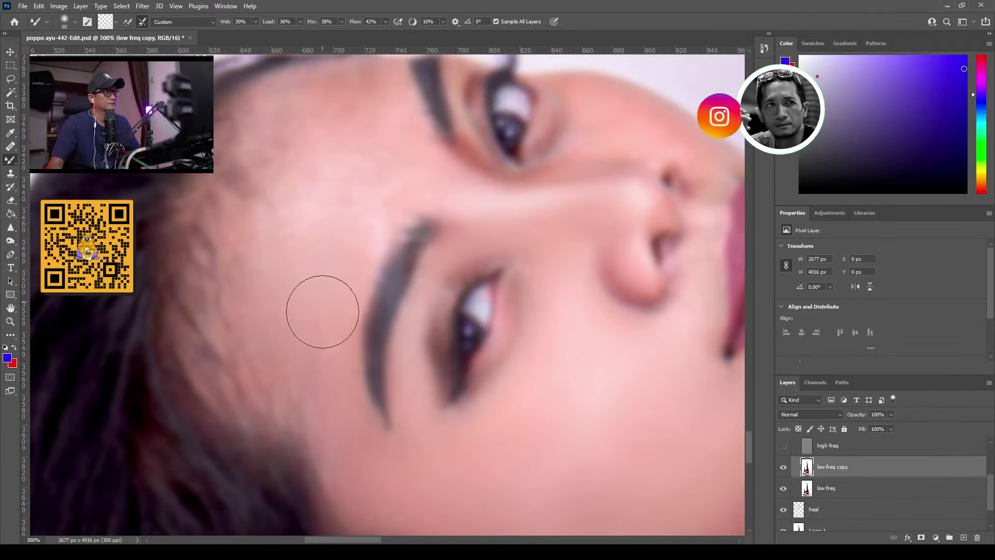
pyautogui.moveTo(365, 192); pyautogui.dragTo(330, 312)
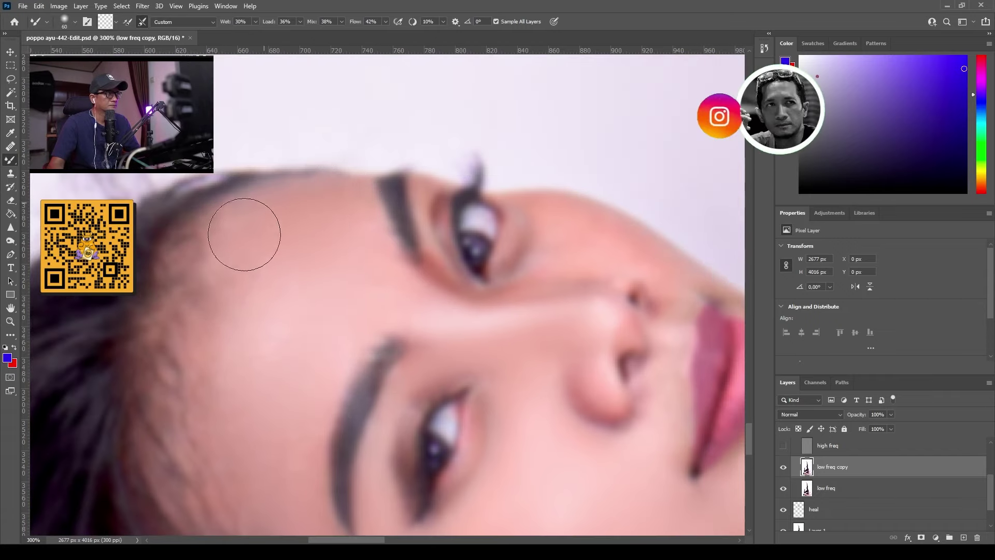
# Step: Compare the whole face with "low freq copy" hidden and shown
pyautogui.click(782, 469)
pyautogui.click(782, 467)
pyautogui.moveTo(409, 439); pyautogui.dragTo(251, 251)
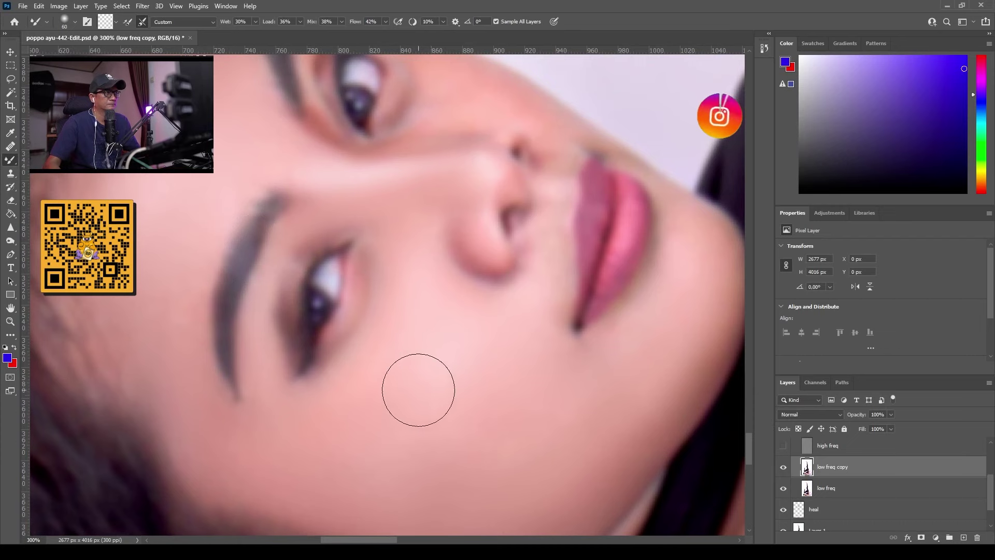
pyautogui.hotkey('ctrl', '1')
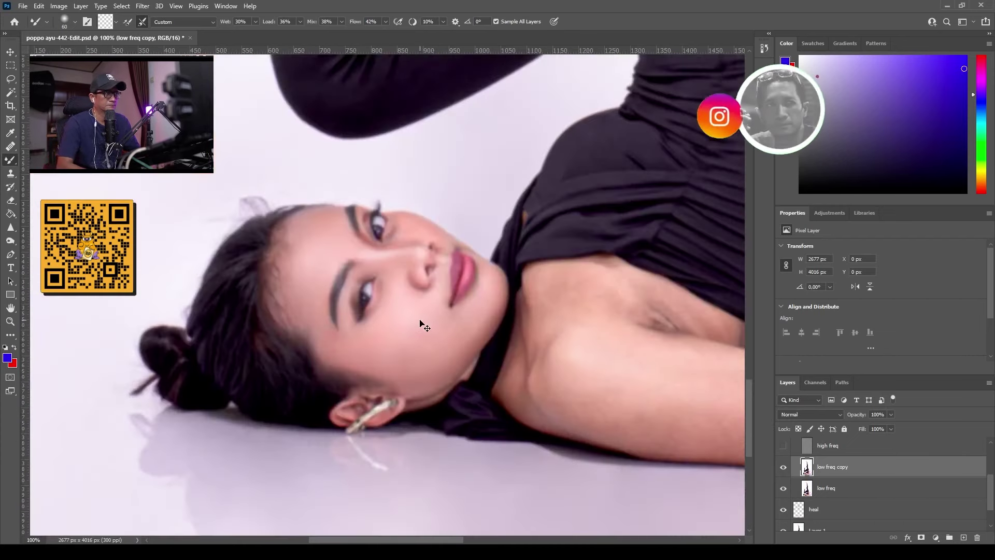
pyautogui.click(784, 468)
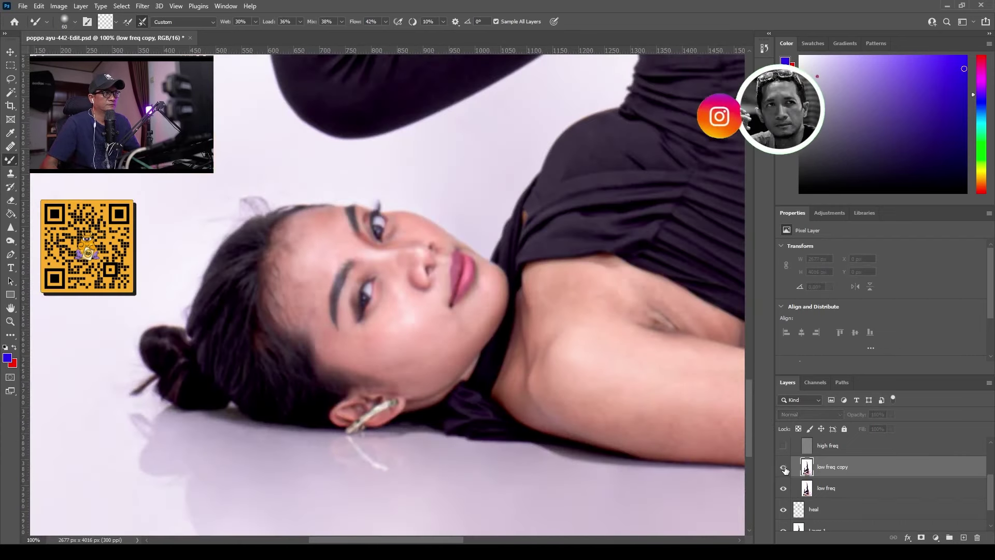
pyautogui.hotkey('ctrl', '+')
pyautogui.hotkey('ctrl', '+')
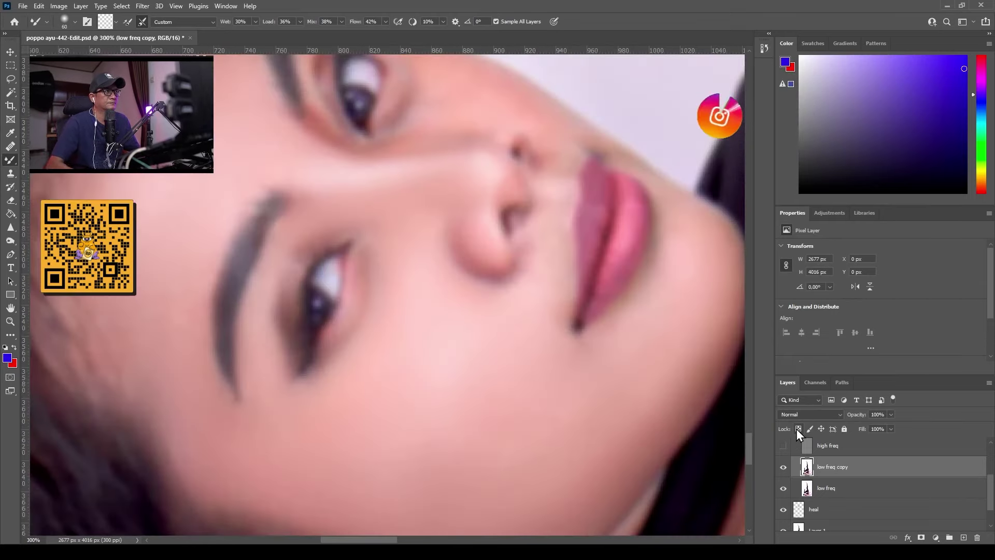
# Step: Blend the skin on the far cheek, above the upper lip and around the chin with a 20 to 45 px Mixer Brush
pyautogui.press('[')
pyautogui.press('[')
pyautogui.press('[')
pyautogui.press('[')
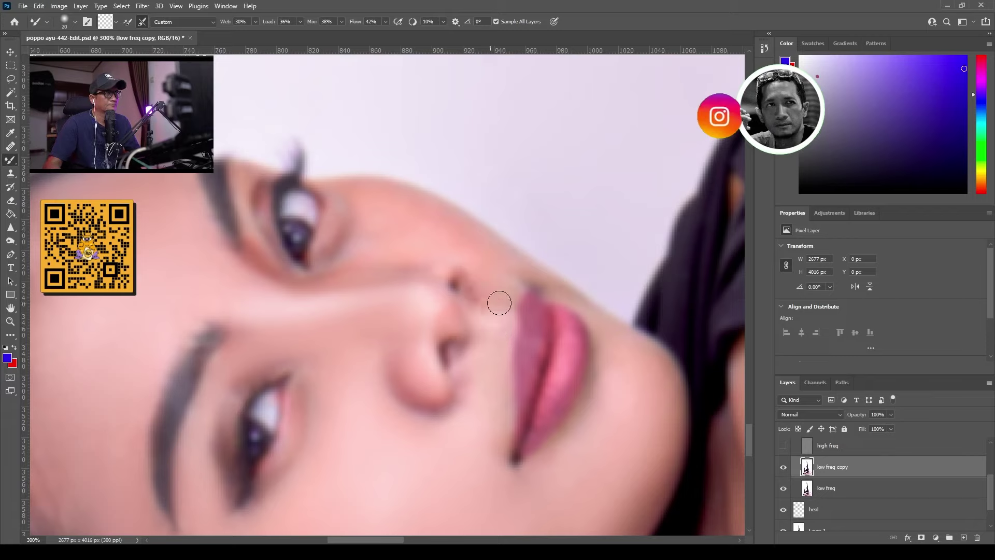
pyautogui.press(']')
pyautogui.press(']')
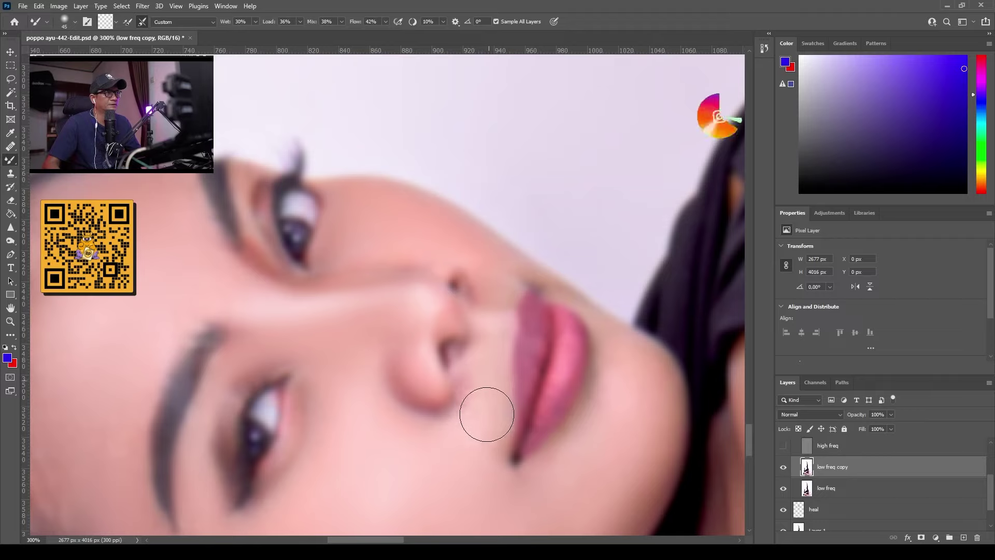
pyautogui.press('[')
pyautogui.press('[')
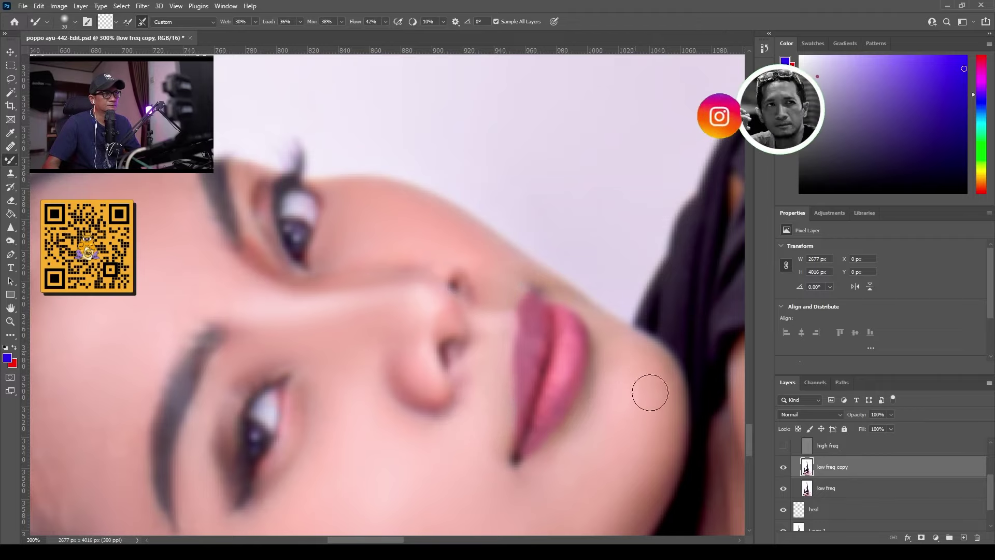
# Step: Enlarge the Mixer Brush to 80 px and blend the broad area of the near cheek
pyautogui.scroll(-4, 650, 393)
pyautogui.press(']')
pyautogui.press(']')
pyautogui.press(']')
pyautogui.press(']')
pyautogui.press(']')
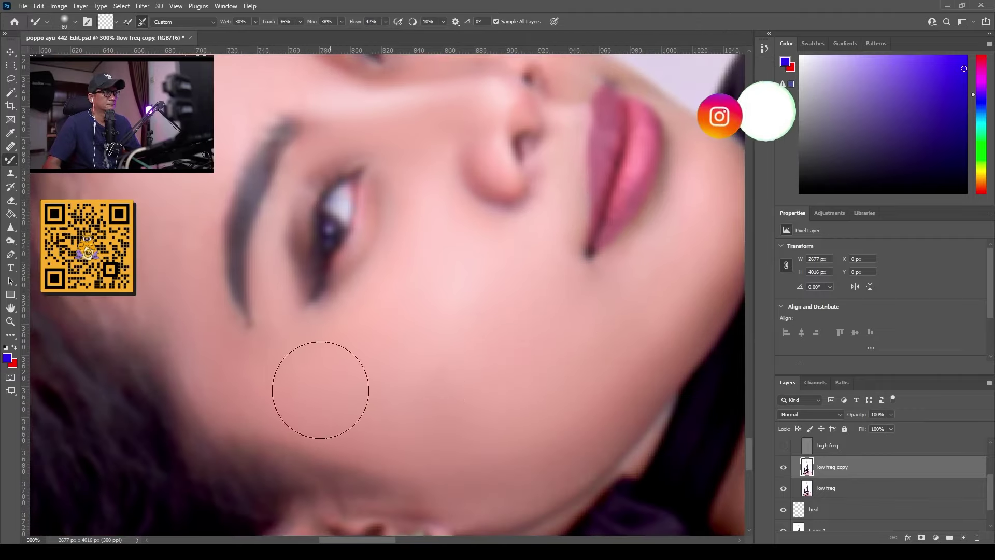
# Step: Check the smoothed face against the shoulder and arm by hiding and showing "low freq copy" at 100% zoom
pyautogui.hotkey('ctrl', '1')
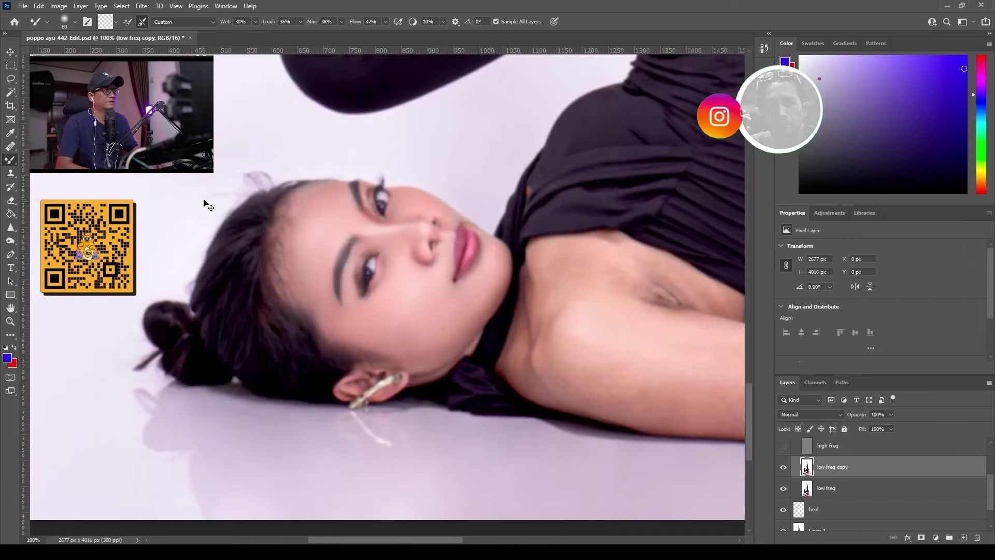
pyautogui.moveTo(584, 288); pyautogui.dragTo(449, 393)
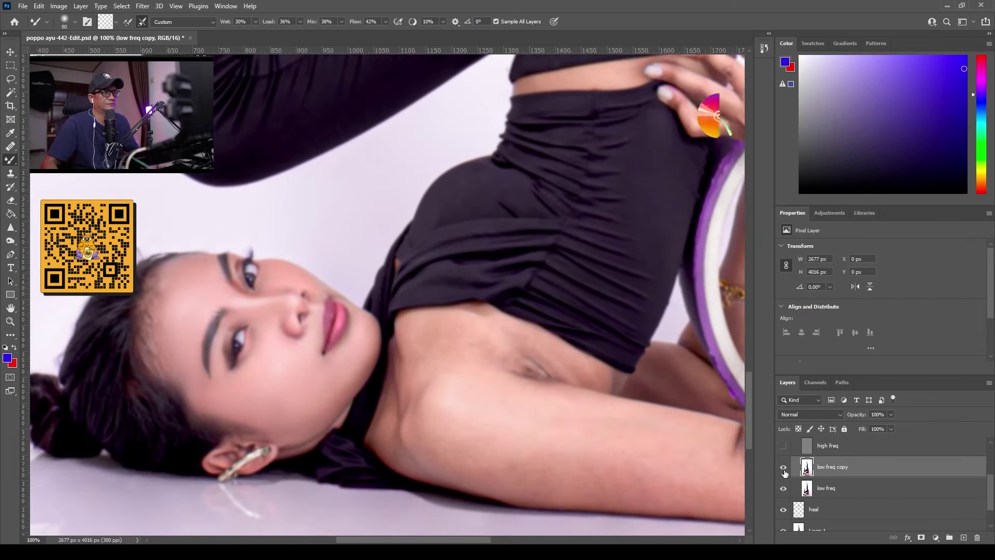
pyautogui.click(783, 468)
pyautogui.click(783, 468)
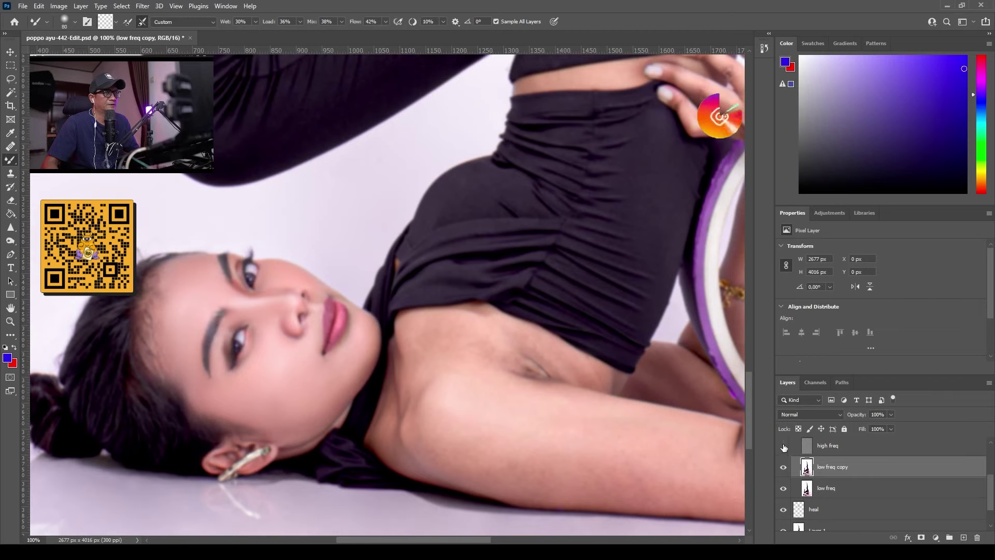
# Step: Show the "high freq" layer and compare the textured face with "low freq copy" hidden and shown
pyautogui.hotkey('ctrl', '+')
pyautogui.hotkey('ctrl', '+')
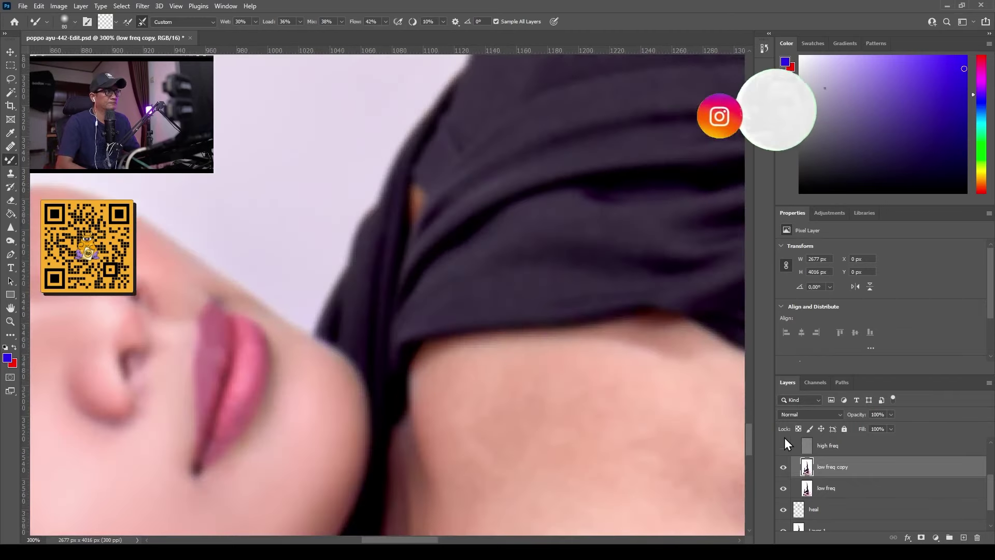
pyautogui.moveTo(368, 357); pyautogui.dragTo(664, 333)
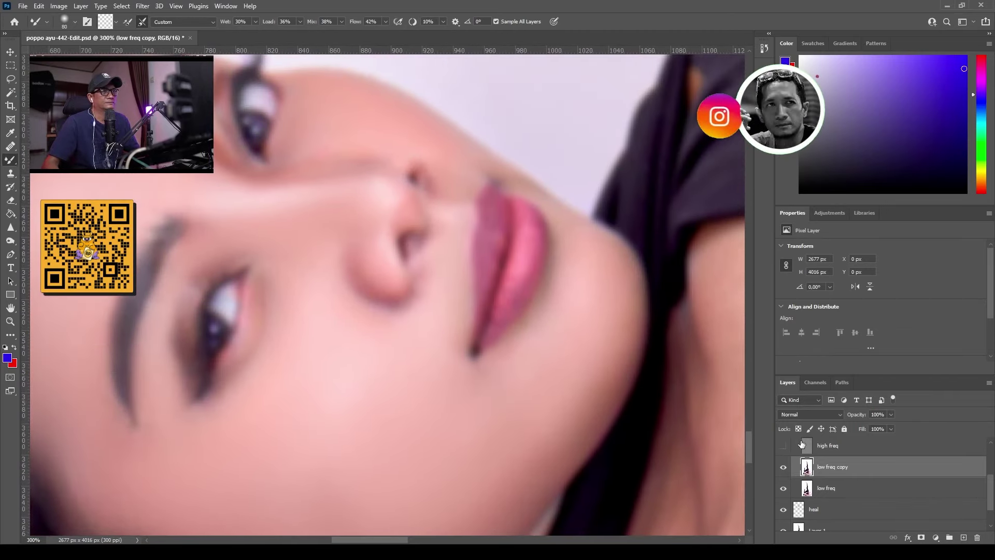
pyautogui.click(783, 448)
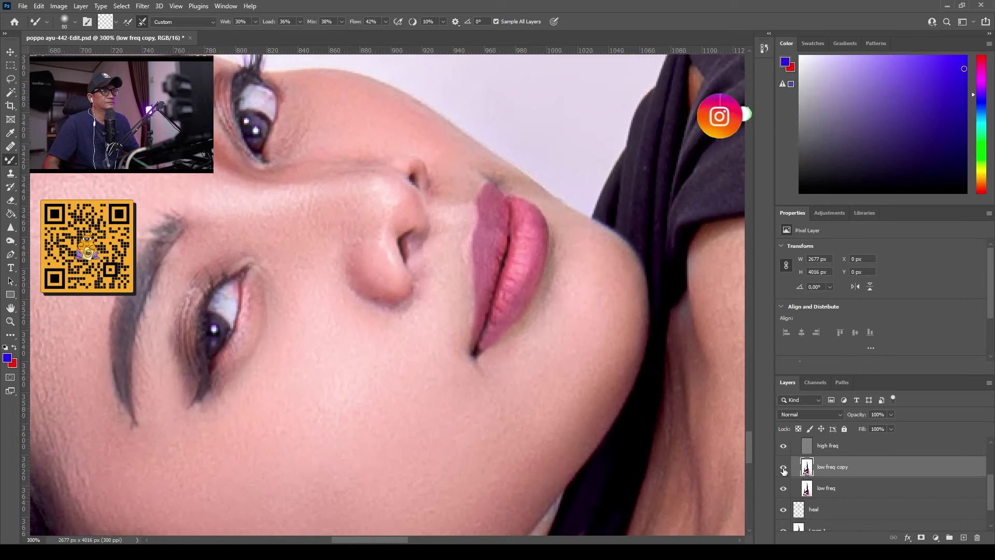
pyautogui.click(783, 468)
pyautogui.click(783, 468)
pyautogui.click(783, 468)
pyautogui.click(783, 468)
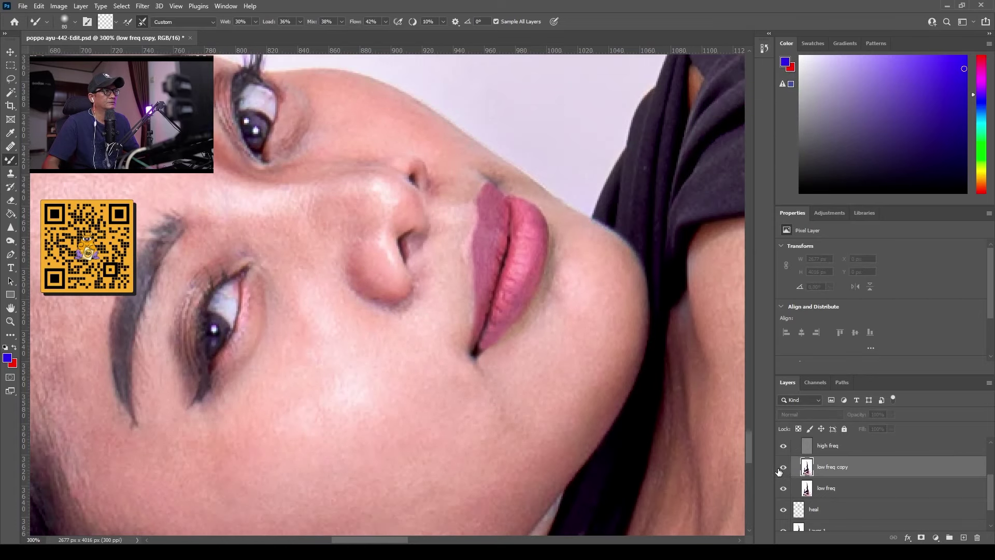
# Step: Compare the whole face with the "high freq" texture layer hidden and shown
pyautogui.hotkey('ctrl', '-')
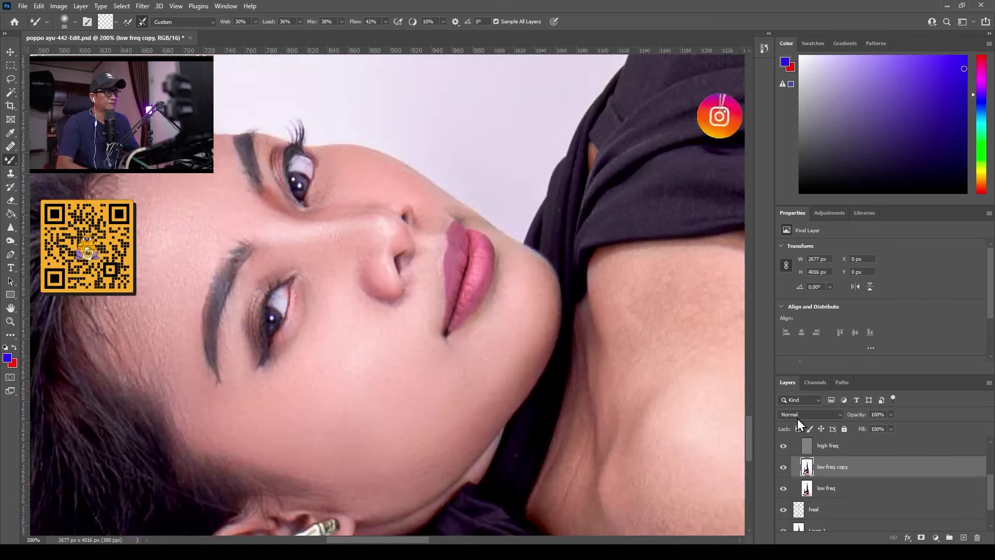
pyautogui.click(783, 446)
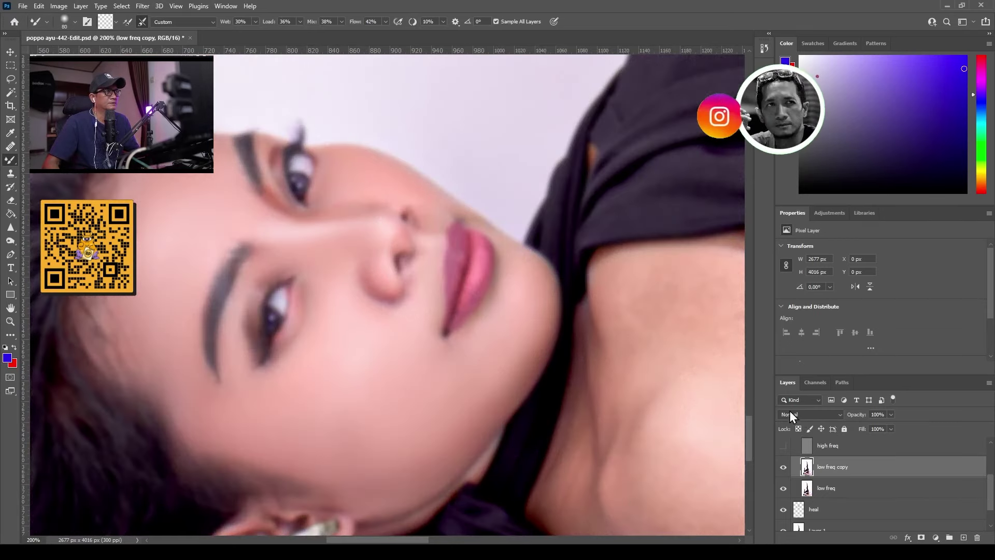
pyautogui.click(783, 445)
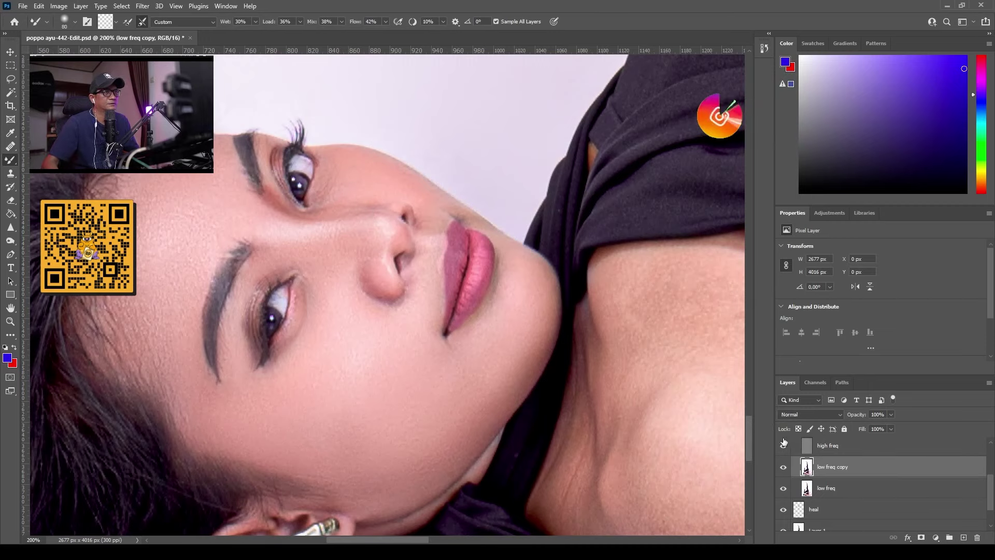
# Step: Reduce the Mixer Brush to 30 px and blend the skin beside the nose bridge on "low freq copy" with "high freq" hidden
pyautogui.hotkey('ctrl', '+')
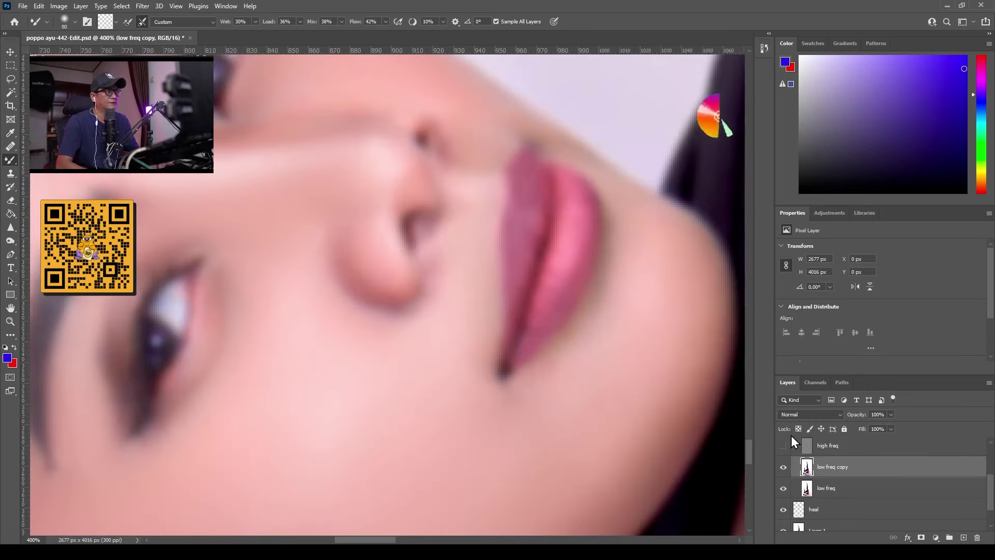
pyautogui.moveTo(443, 281); pyautogui.dragTo(630, 347)
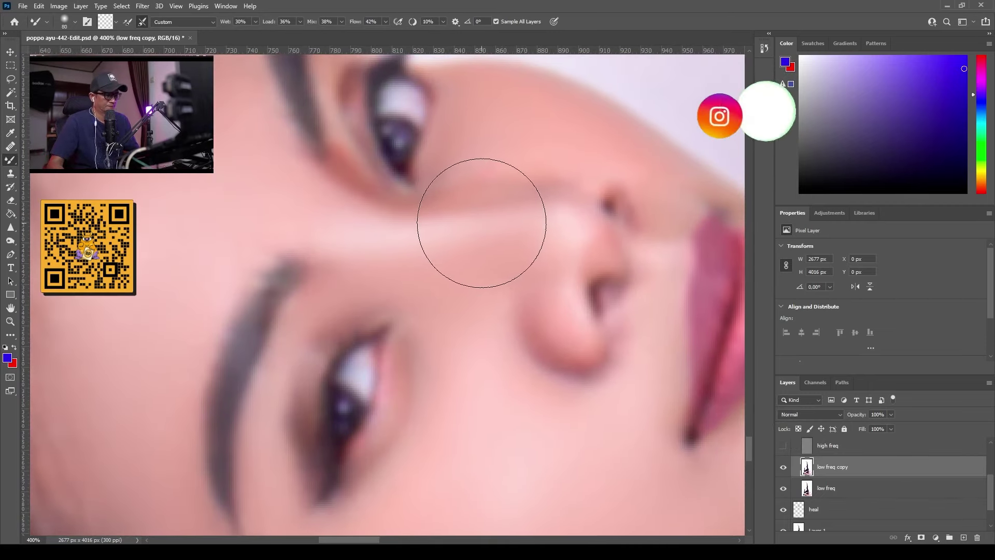
pyautogui.press('[')
pyautogui.press('[')
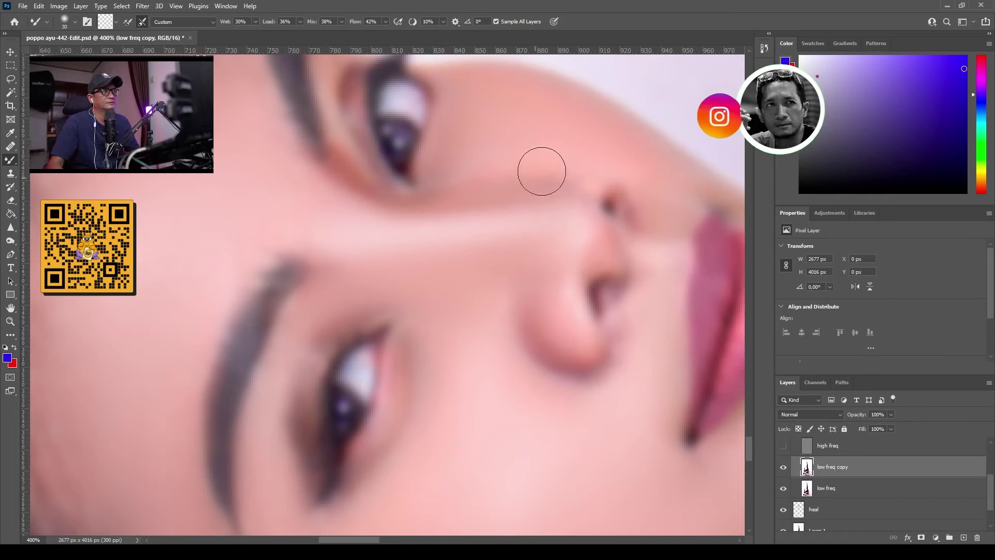
# Step: Enlarge the Mixer Brush to 100 px
pyautogui.hotkey('ctrl', '-')
pyautogui.hotkey('ctrl', '-')
pyautogui.hotkey('ctrl', '-')
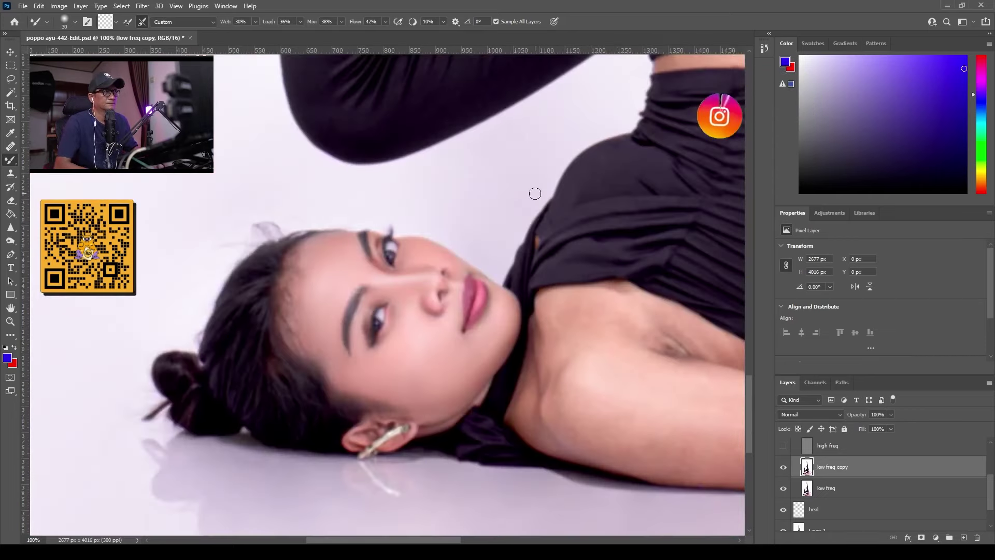
pyautogui.press(']')
pyautogui.press(']')
pyautogui.press(']')
pyautogui.press(']')
pyautogui.press(']')
pyautogui.press(']')
pyautogui.press(']')
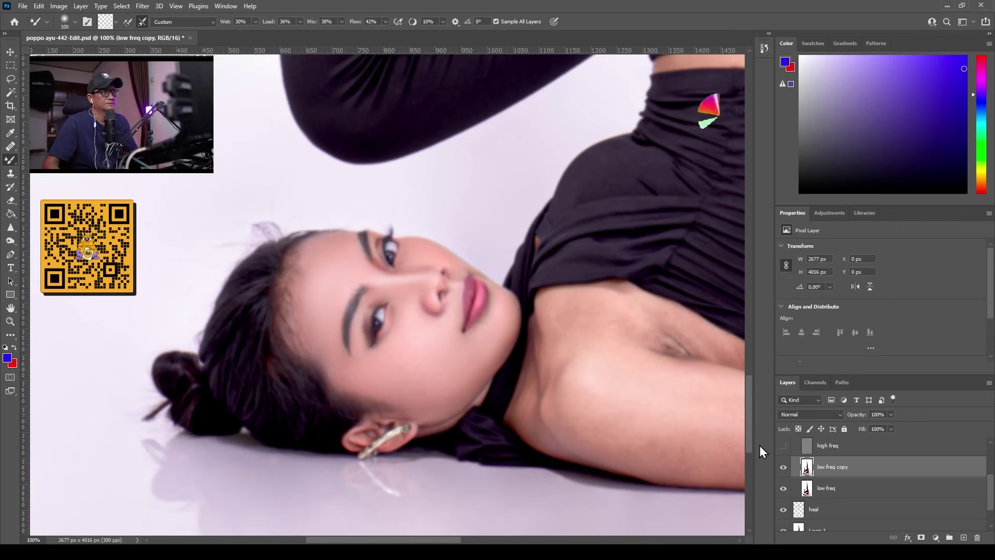
# Step: Compare the portrait with "low freq copy" hidden and shown, both without and with the "high freq" texture
pyautogui.click(783, 468)
pyautogui.click(783, 467)
pyautogui.click(783, 446)
pyautogui.click(782, 469)
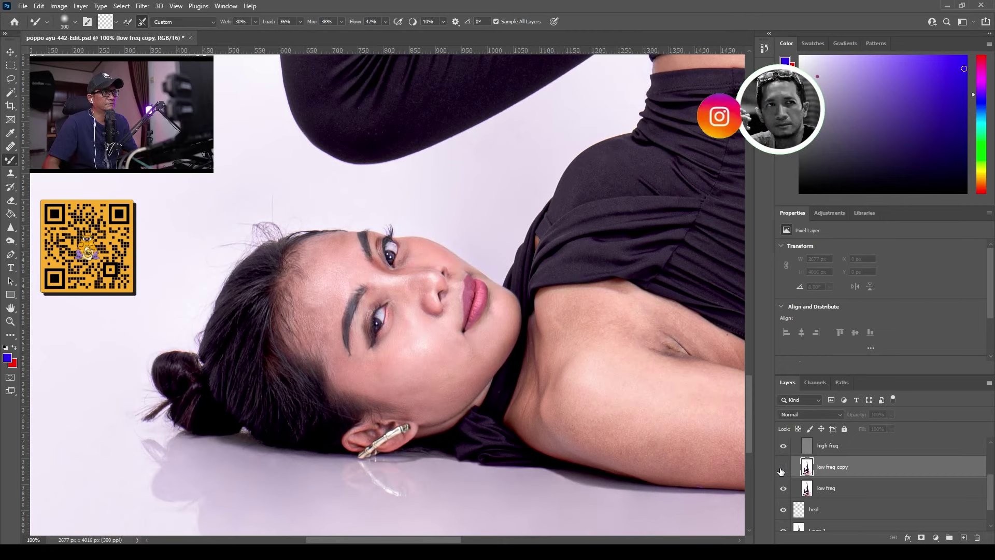
pyautogui.click(783, 468)
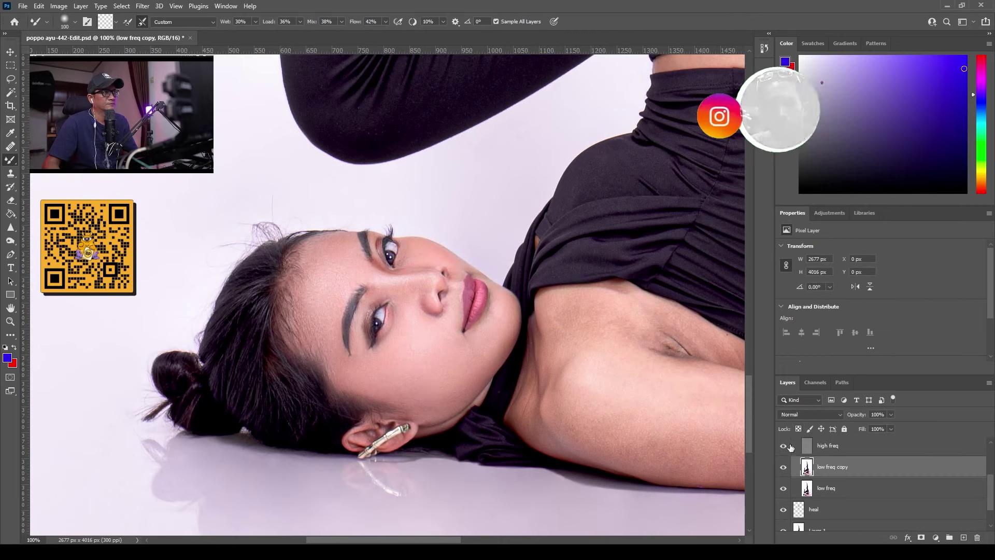
pyautogui.click(783, 446)
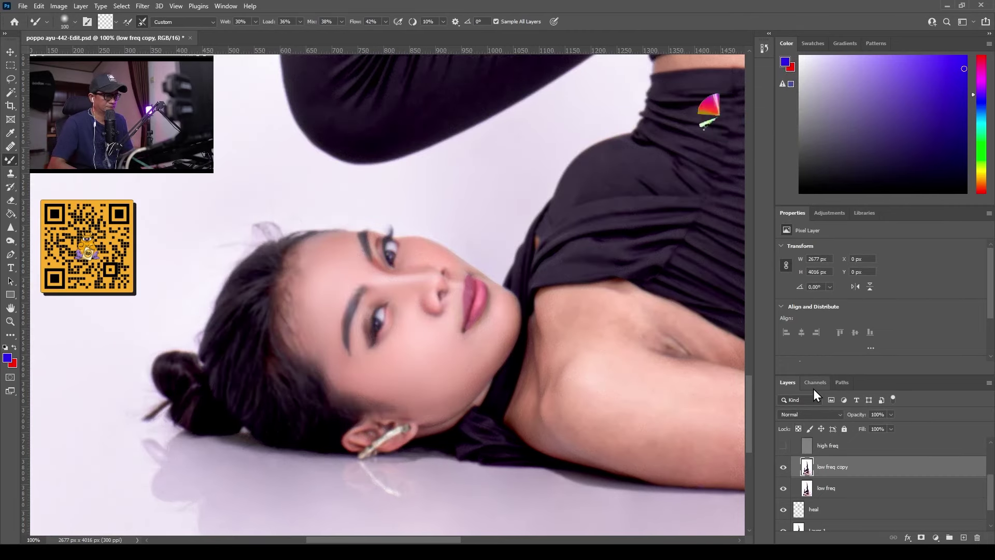
# Step: Reduce the Mixer Brush to 15 px, blend the tones of the lips on "low freq copy" and check them against the "high freq" texture
pyautogui.hotkey('ctrl', '+')
pyautogui.hotkey('ctrl', '+')
pyautogui.moveTo(502, 343); pyautogui.dragTo(327, 369)
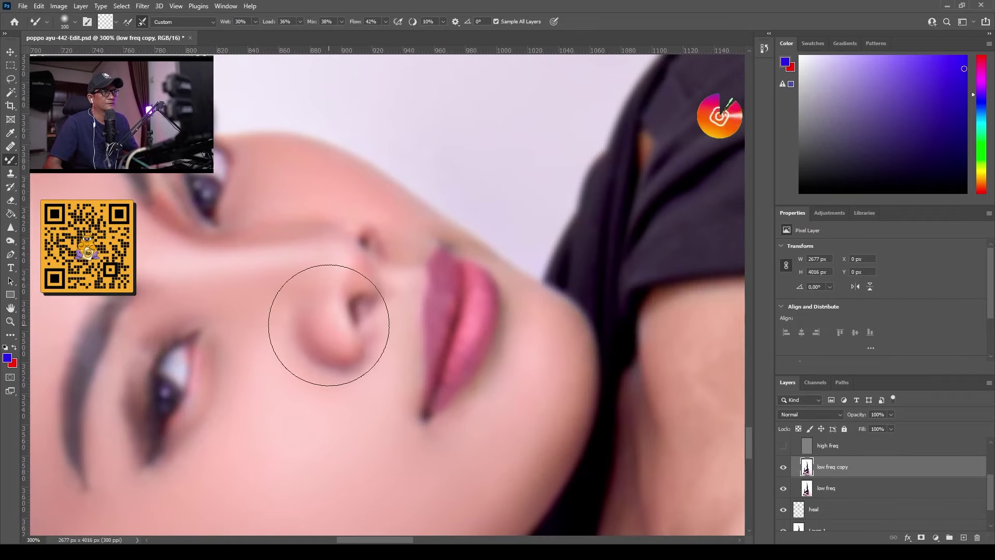
pyautogui.hotkey('ctrl', '+')
pyautogui.moveTo(462, 329); pyautogui.dragTo(417, 323)
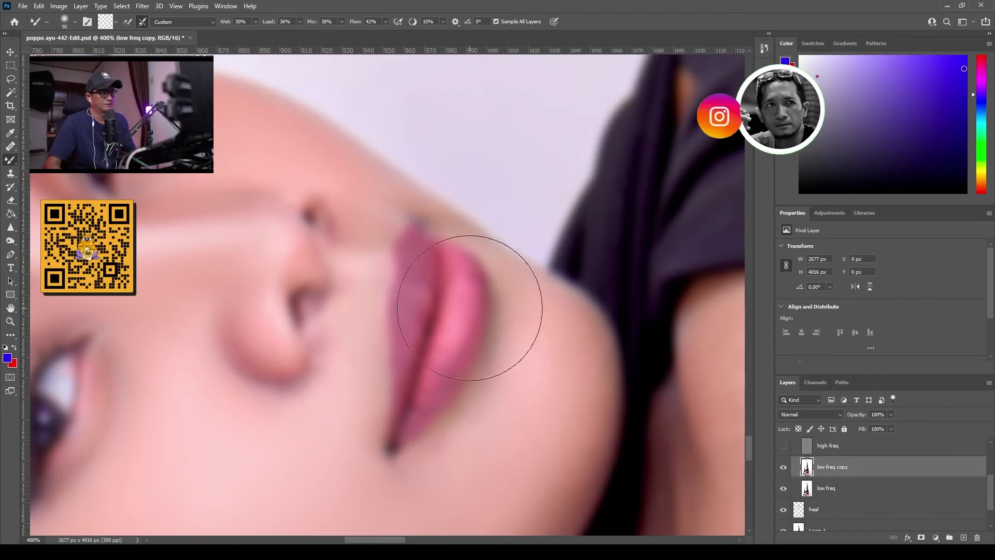
pyautogui.press('[')
pyautogui.press('[')
pyautogui.press('[')
pyautogui.press('[')
pyautogui.press('[')
pyautogui.press('[')
pyautogui.press('[')
pyautogui.press('[')
pyautogui.press('[')
pyautogui.press('[')
pyautogui.press('[')
pyautogui.press('[')
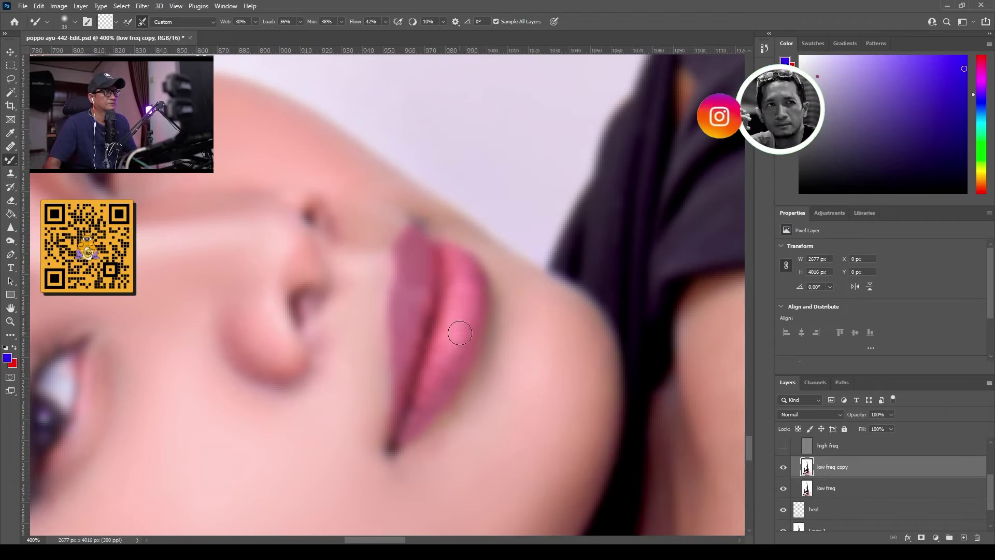
pyautogui.press(']')
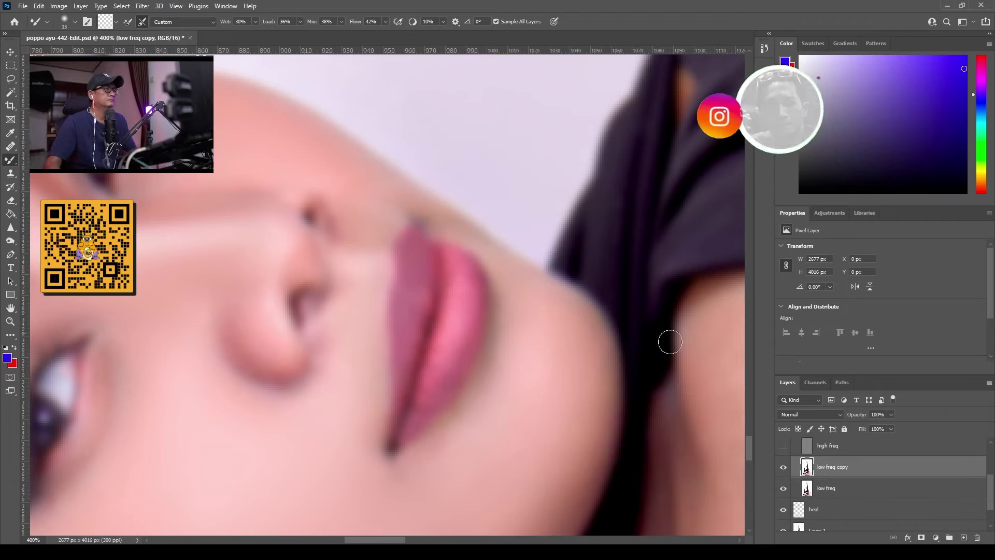
pyautogui.click(783, 445)
pyautogui.click(783, 445)
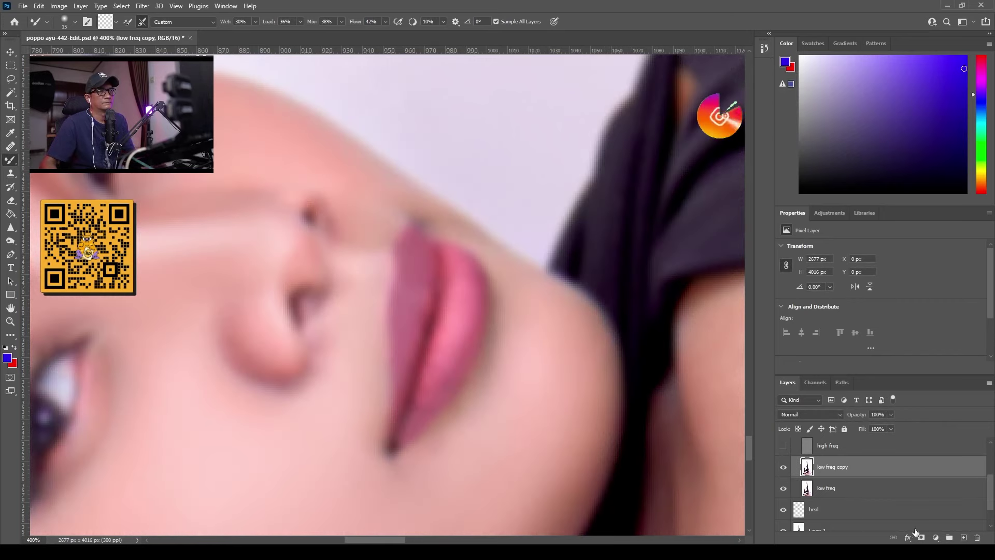
# Step: Add a new layer above "low freq copy" and sample the lower lip's pink as the colour for the regular Brush
pyautogui.click(962, 534)
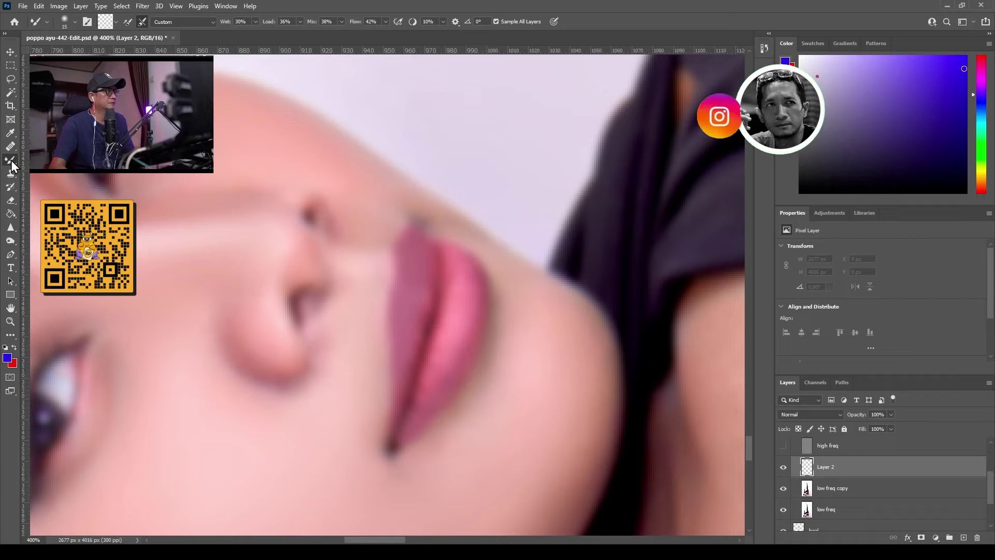
pyautogui.hotkey('shift', 'b')
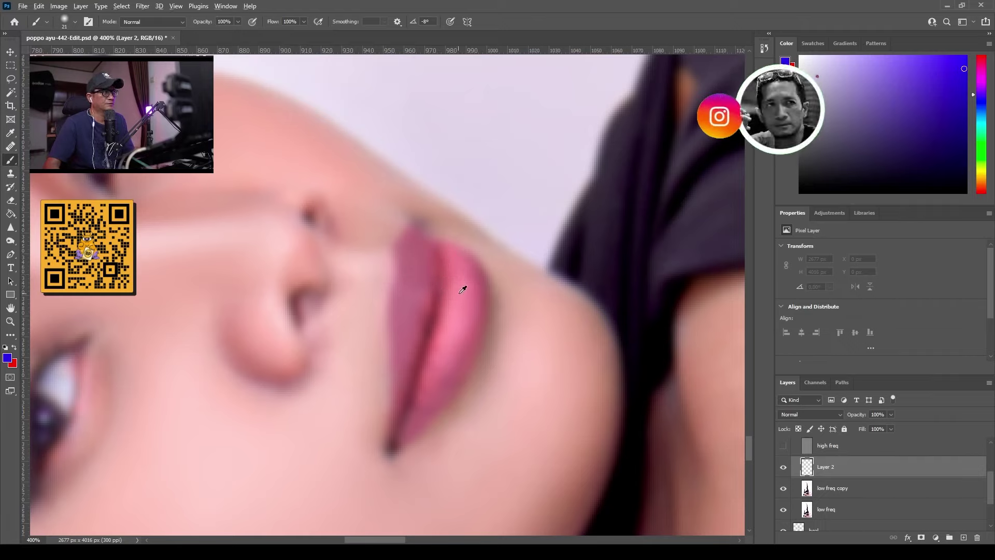
pyautogui.keyDown('alt'); pyautogui.click(478, 280); pyautogui.keyUp('alt')
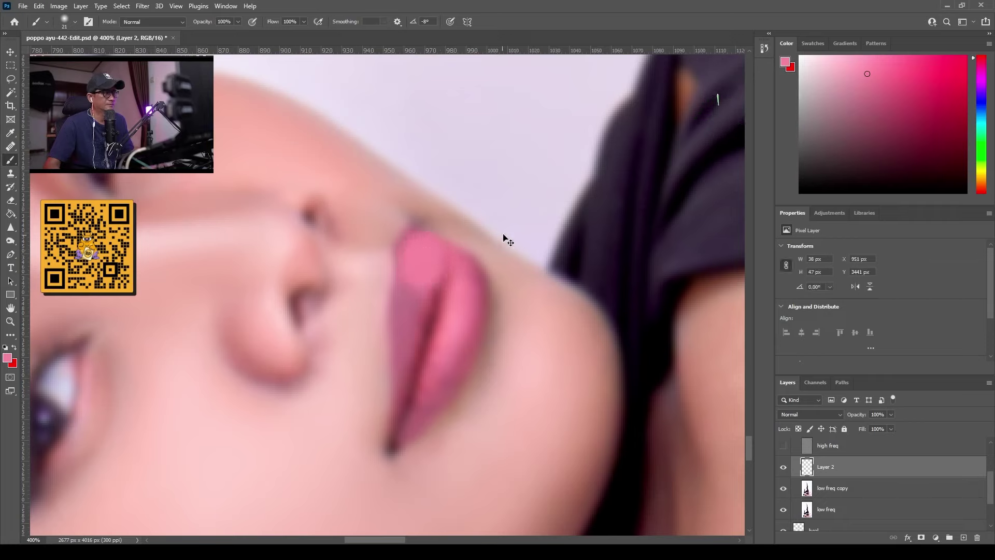
pyautogui.hotkey('ctrl', 'z')
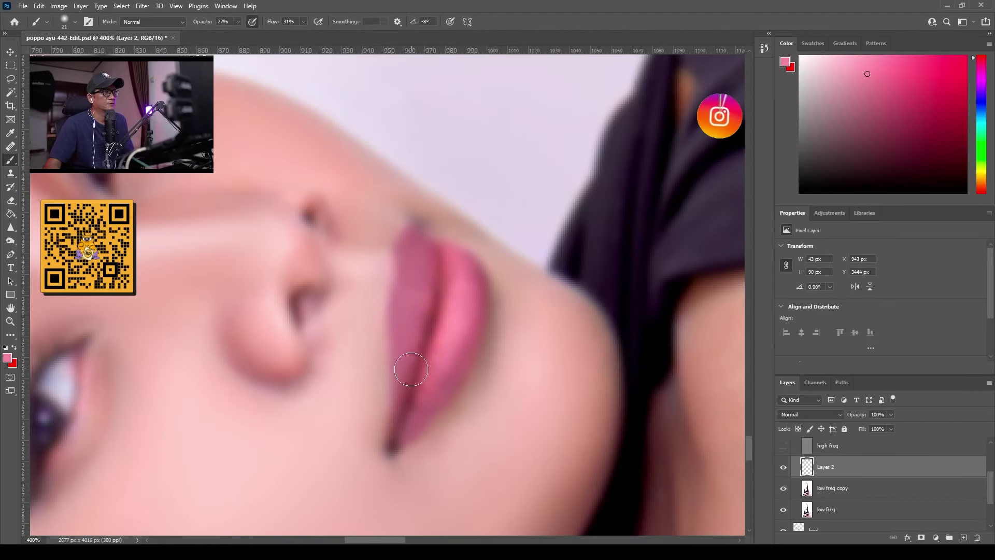
# Step: Tint the lips with the sampled pink on the new layer using a 21 px Brush at 27% opacity and 31% flow
pyautogui.moveTo(411, 369); pyautogui.dragTo(403, 428)
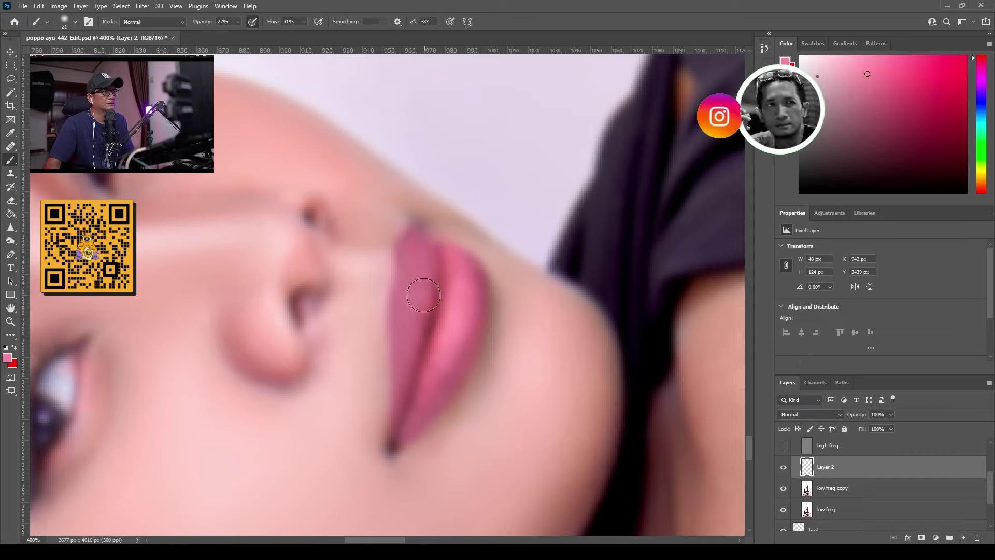
pyautogui.moveTo(446, 373)
pyautogui.mouseDown()
pyautogui.moveTo(466, 318)
pyautogui.moveTo(478, 327)
pyautogui.mouseUp()
pyautogui.click(408, 255)
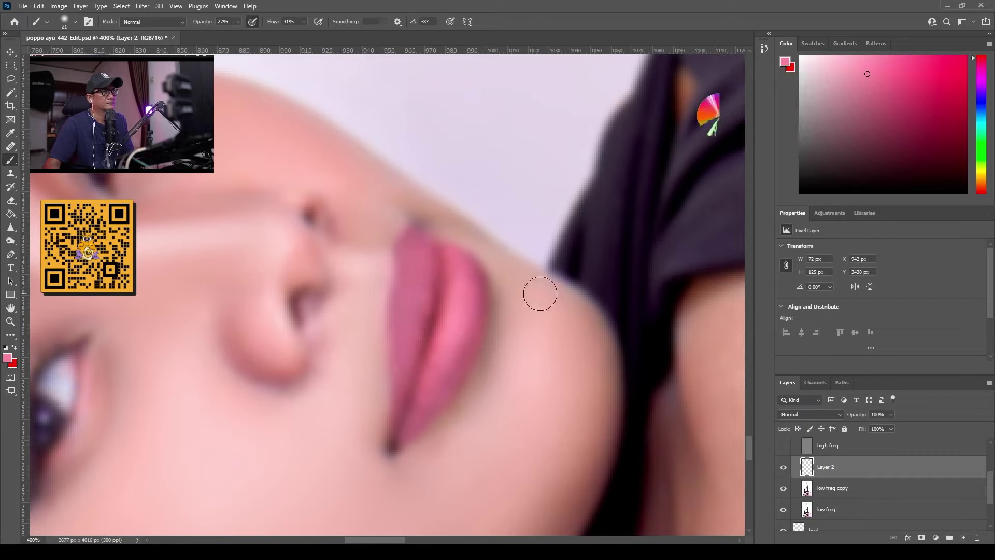
pyautogui.click(783, 468)
pyautogui.click(783, 468)
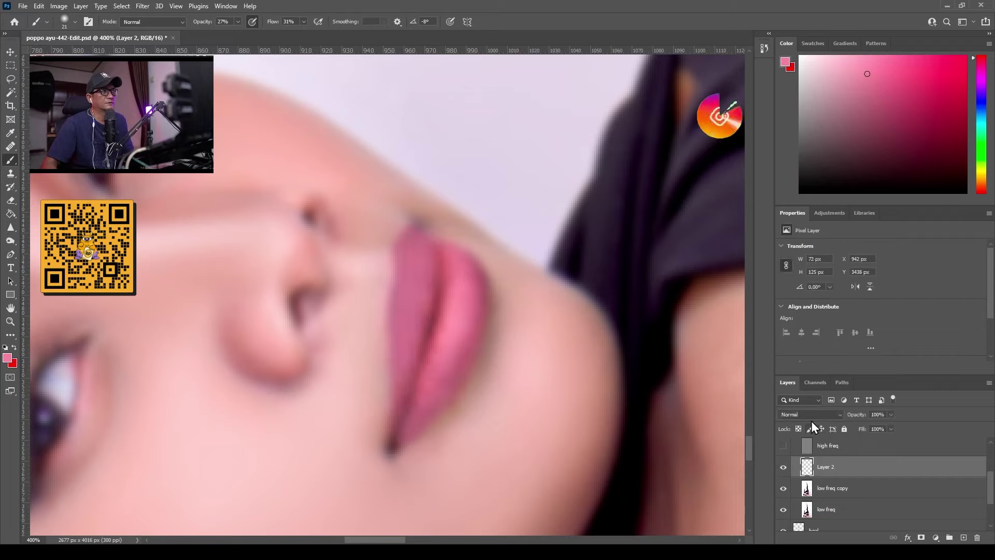
pyautogui.moveTo(414, 399); pyautogui.dragTo(398, 425)
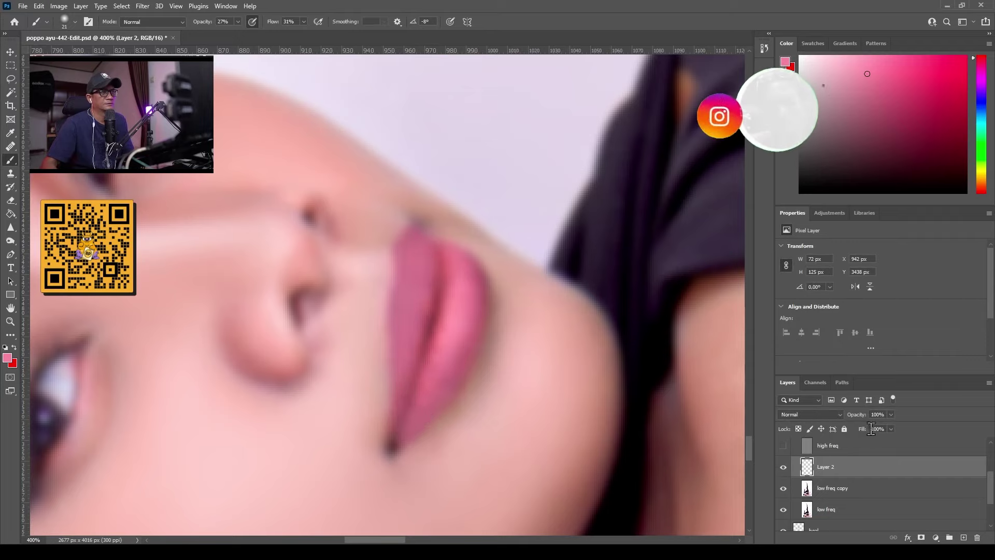
# Step: Lower the lip tint layer's opacity to 84% and compare it hidden and shown with the "high freq" texture visible
pyautogui.click(890, 414)
pyautogui.moveTo(892, 426); pyautogui.dragTo(885, 426)
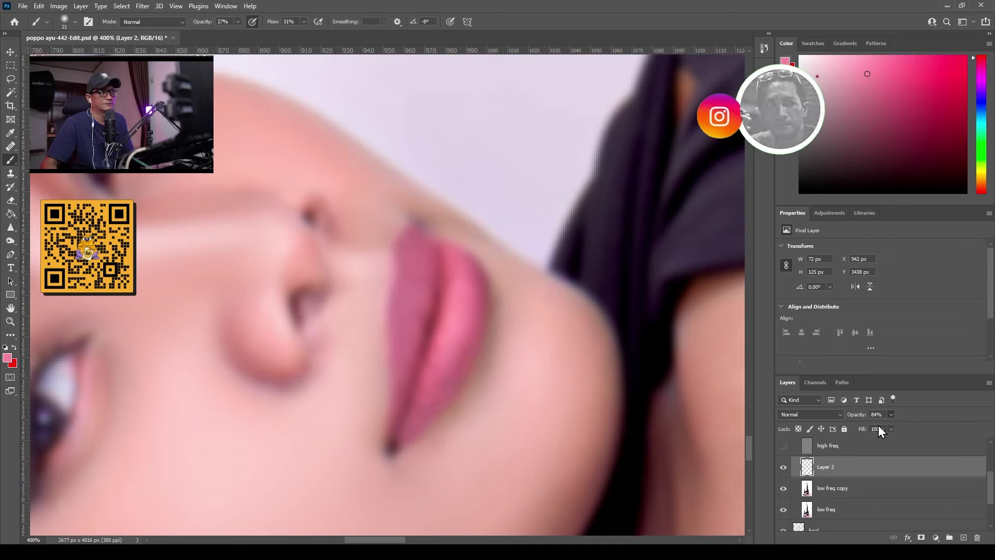
pyautogui.click(784, 448)
pyautogui.click(784, 467)
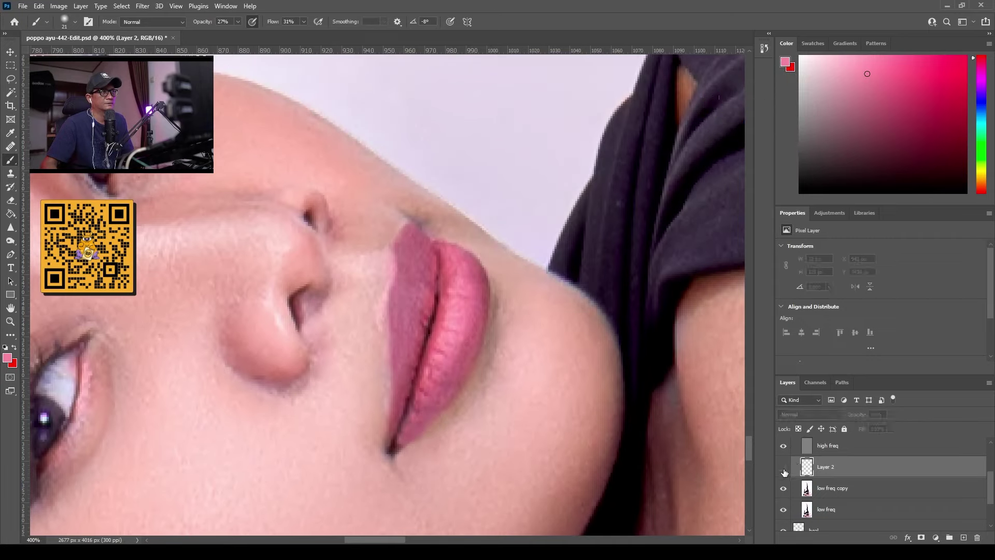
pyautogui.click(784, 468)
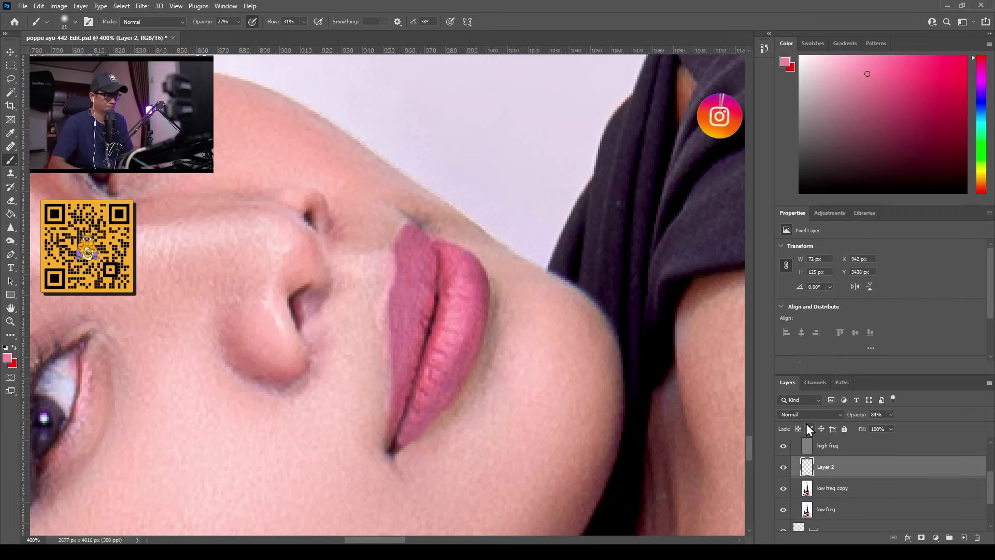
pyautogui.hotkey('ctrl', '0')
pyautogui.hotkey('ctrl', '-')
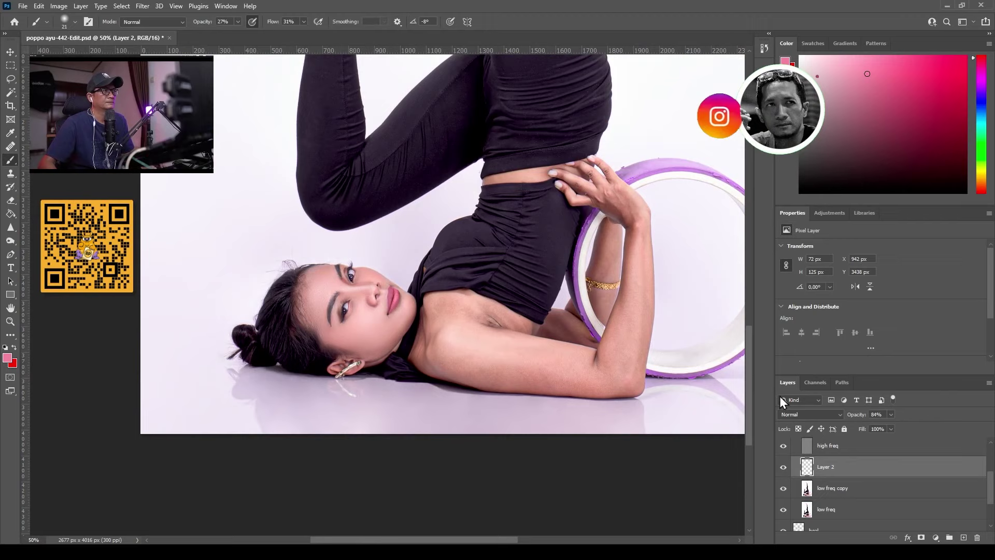
# Step: Hide "high freq" and stamp all visible layers into a new layer above the lip tint layer
pyautogui.click(783, 446)
pyautogui.hotkey('ctrl', '+')
pyautogui.hotkey('ctrl', '+')
pyautogui.hotkey('ctrl', '+')
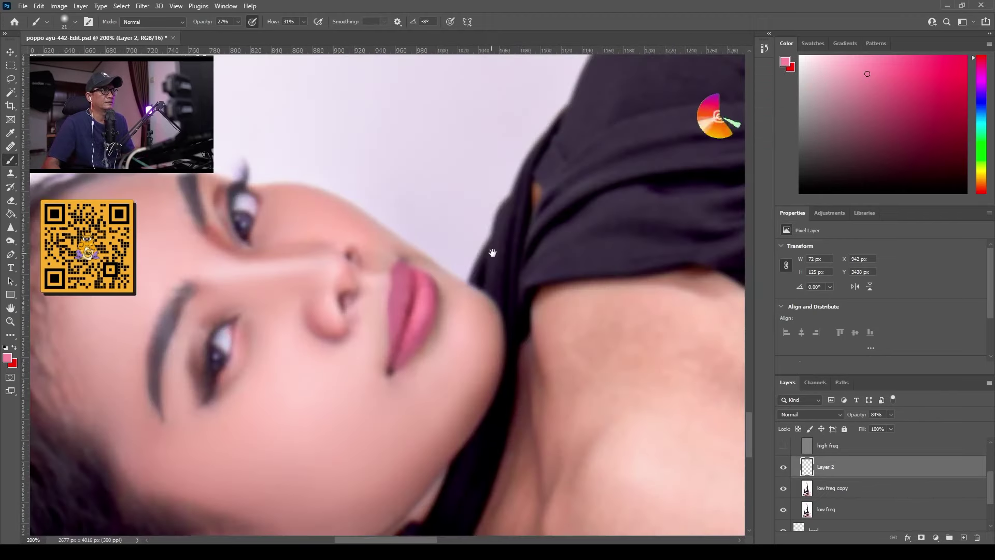
pyautogui.moveTo(492, 252)
pyautogui.mouseDown()
pyautogui.moveTo(461, 248)
pyautogui.moveTo(433, 280)
pyautogui.moveTo(347, 329)
pyautogui.mouseUp()
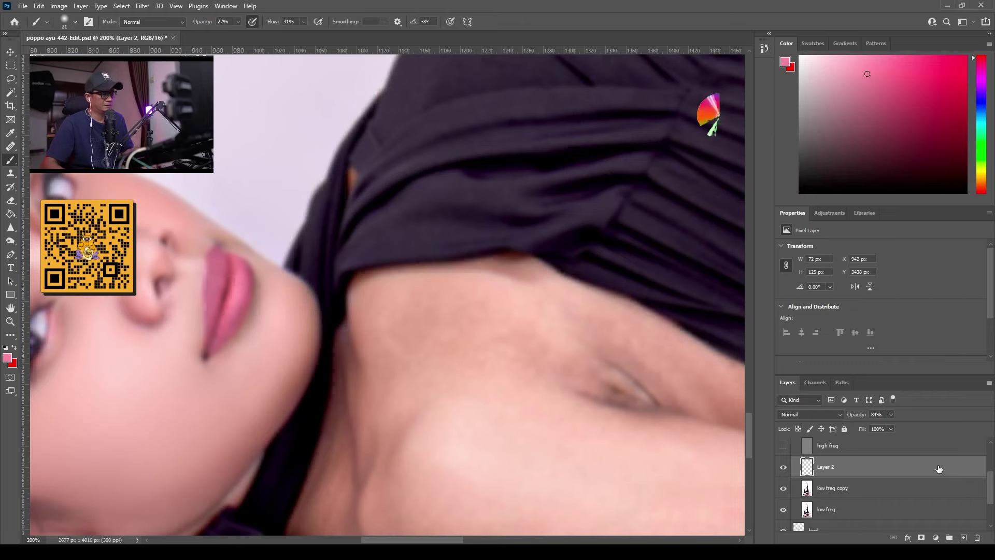
pyautogui.hotkey('ctrl', 'alt', 'shift', 'e')
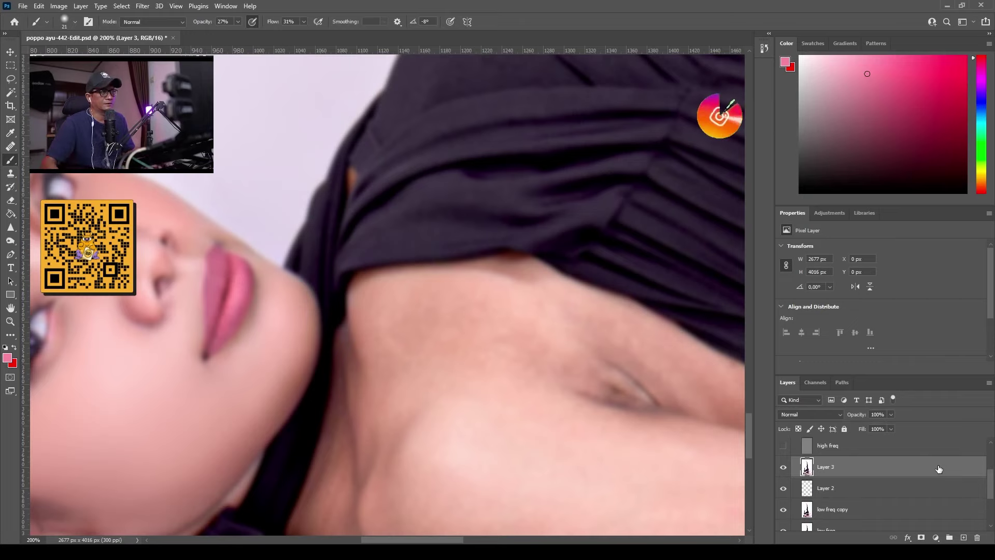
# Step: Smooth the blotchy chest skin below the dark top on the stamped layer with a 60 px Mixer Brush
pyautogui.scroll(2, 545, 274)
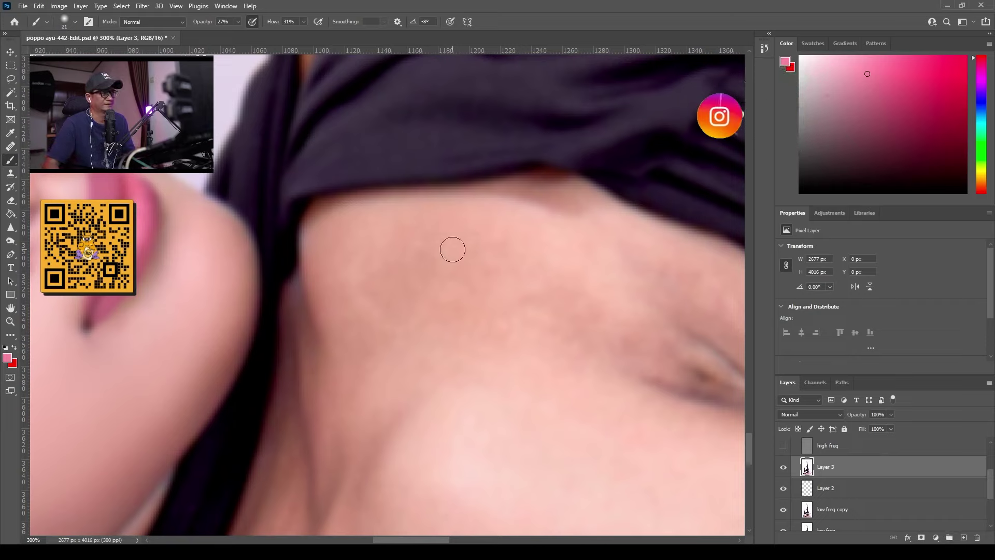
pyautogui.press(']')
pyautogui.press(']')
pyautogui.press(']')
pyautogui.press(']')
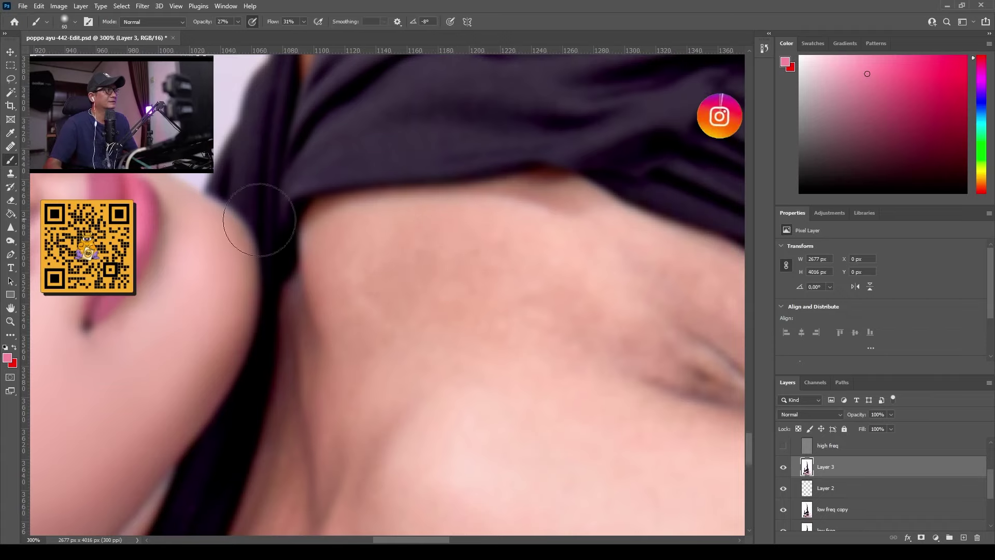
pyautogui.rightClick(10, 160)
pyautogui.click(49, 199)
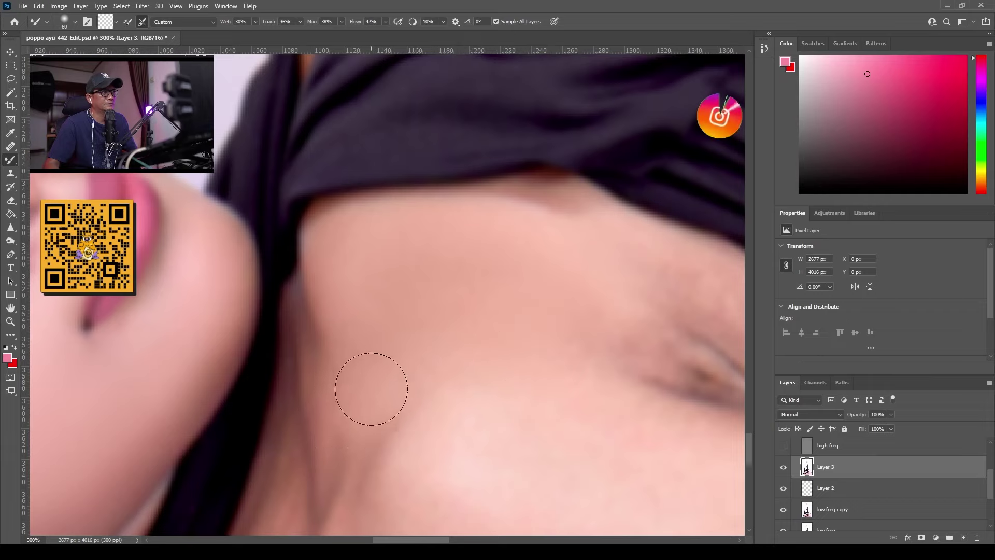
# Step: Blend the skin around the armpit crease and along the arm's upper edge with the Mixer Brush at 25 and 45 px
pyautogui.hscroll(5, 524, 285)
pyautogui.scroll(-1, 524, 284)
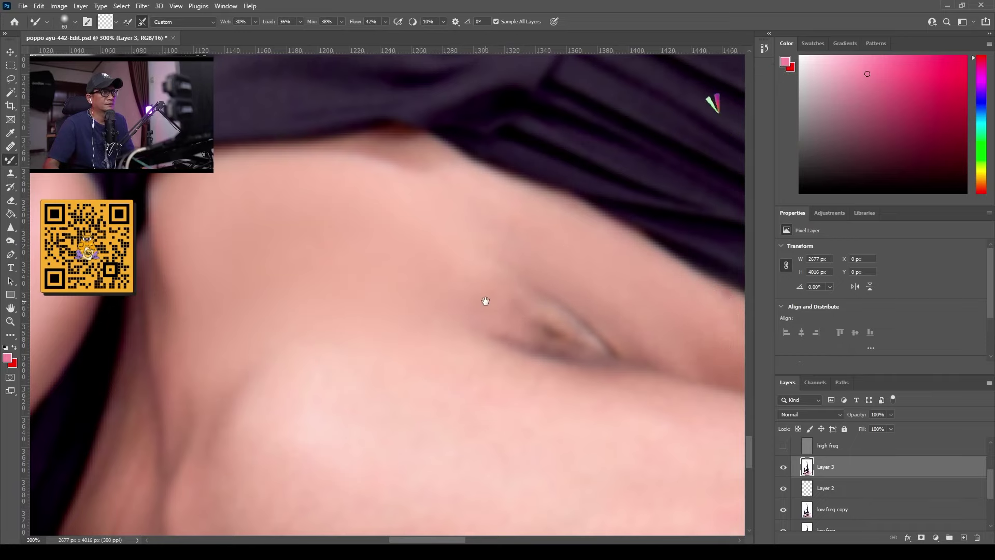
pyautogui.moveTo(485, 301); pyautogui.dragTo(363, 278)
pyautogui.scroll(2, 364, 279)
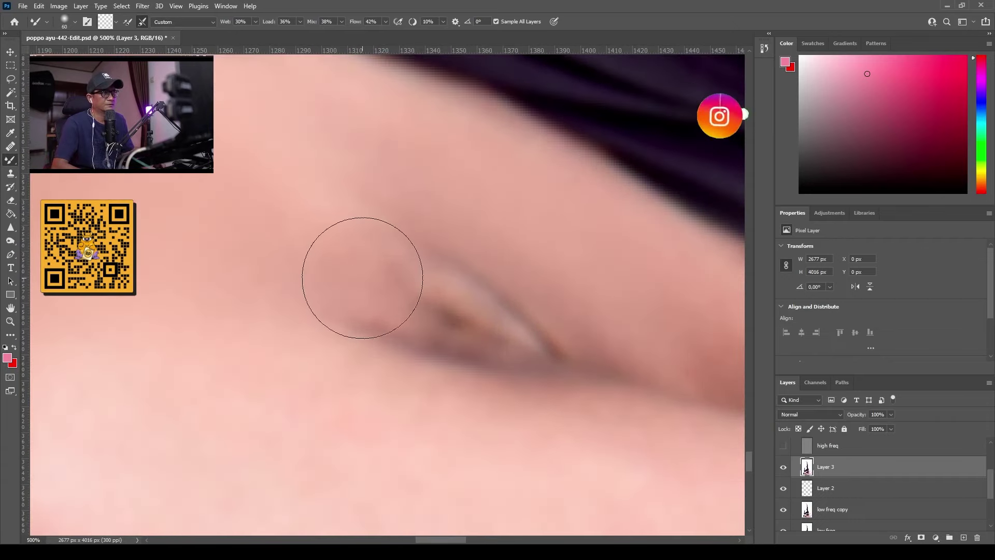
pyautogui.moveTo(498, 306); pyautogui.dragTo(391, 216)
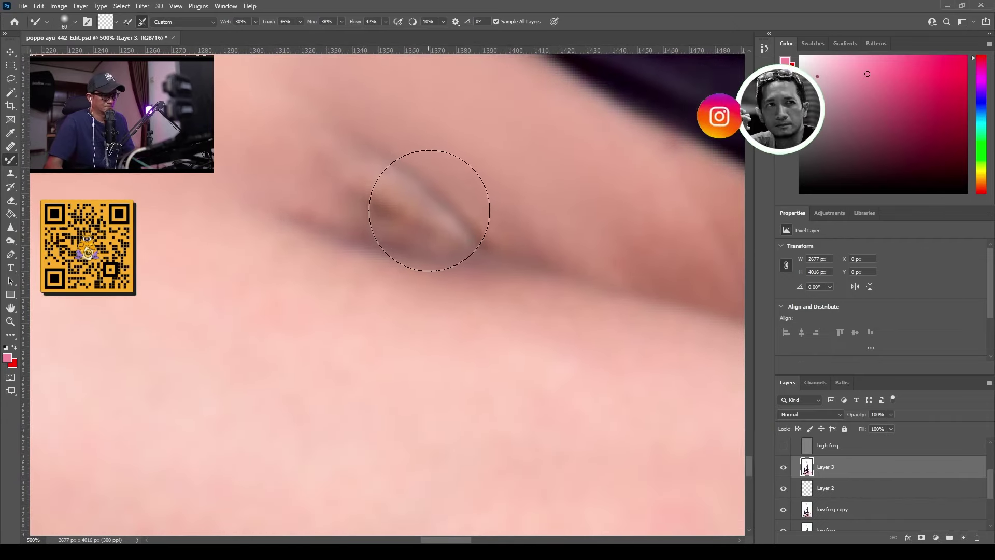
pyautogui.press('[')
pyautogui.press('[')
pyautogui.press('[')
pyautogui.press('[')
pyautogui.press('[')
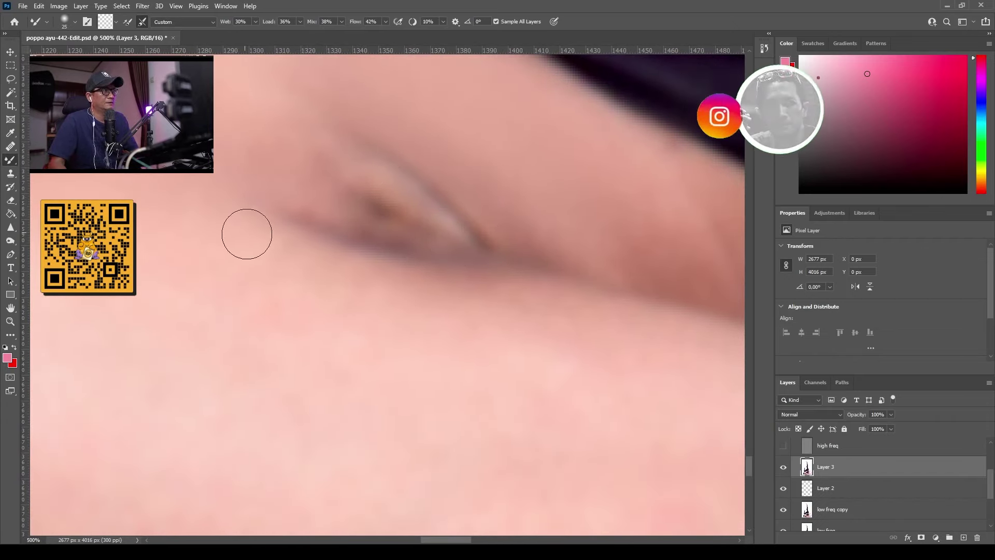
pyautogui.press(']')
pyautogui.press(']')
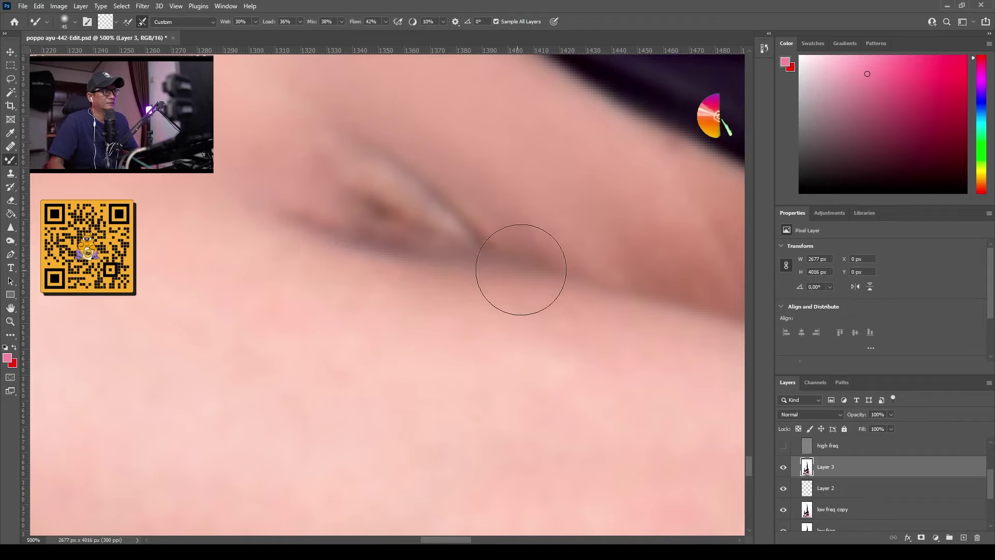
# Step: Soften the dark and light lines inside the armpit crease with the Mixer Brush at 25, 10 and 15 px
pyautogui.press('[')
pyautogui.press('[')
pyautogui.press('[')
pyautogui.press('[')
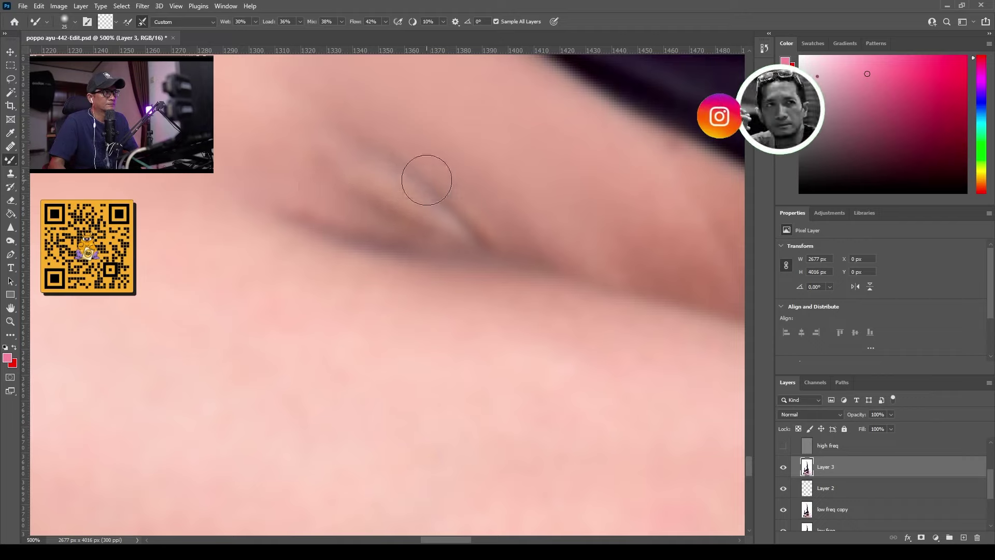
pyautogui.press('[')
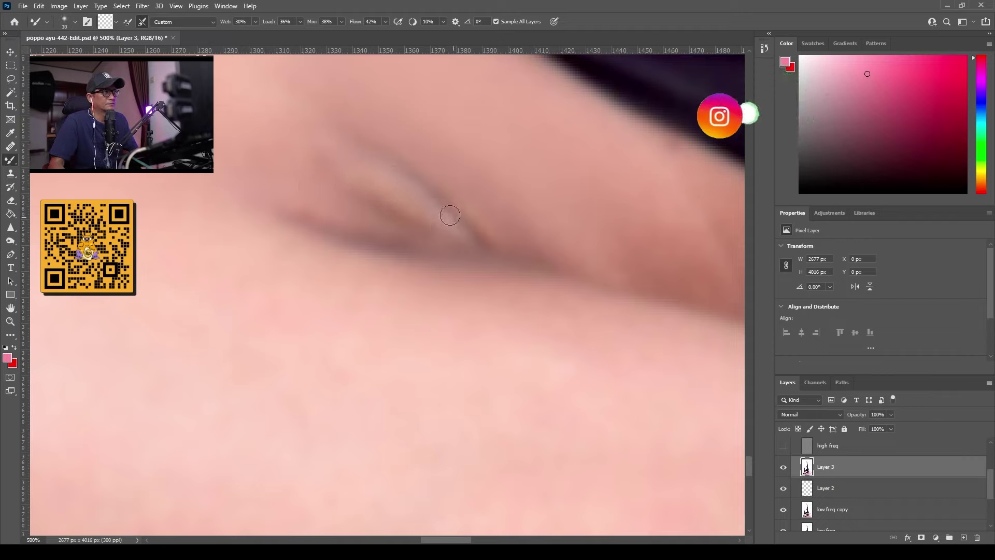
pyautogui.press(']')
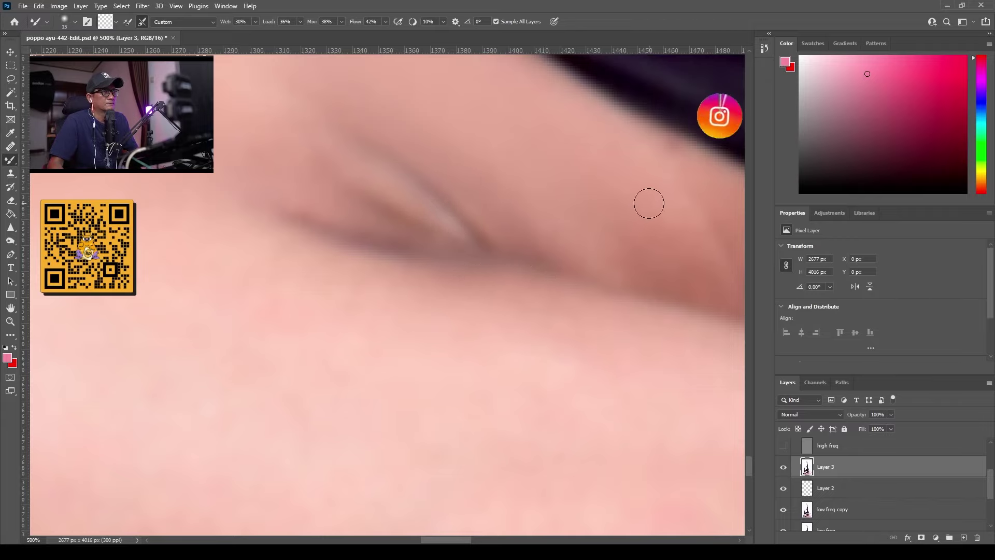
# Step: Smooth the skin between the armpit crease and the hem of the dark top with the Mixer Brush at 30 to 40 px
pyautogui.hotkey('ctrl', '-')
pyautogui.hotkey('ctrl', '-')
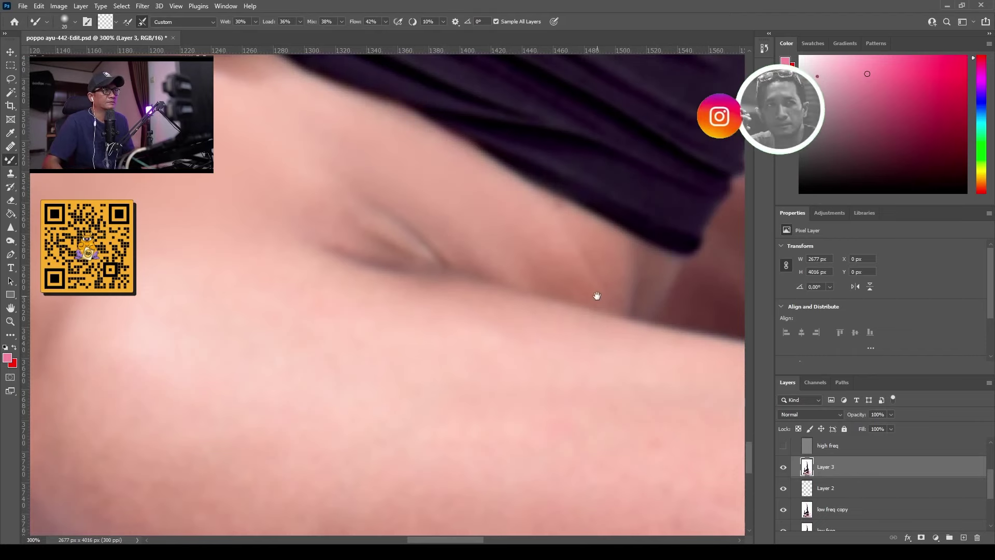
pyautogui.moveTo(595, 293); pyautogui.dragTo(446, 254)
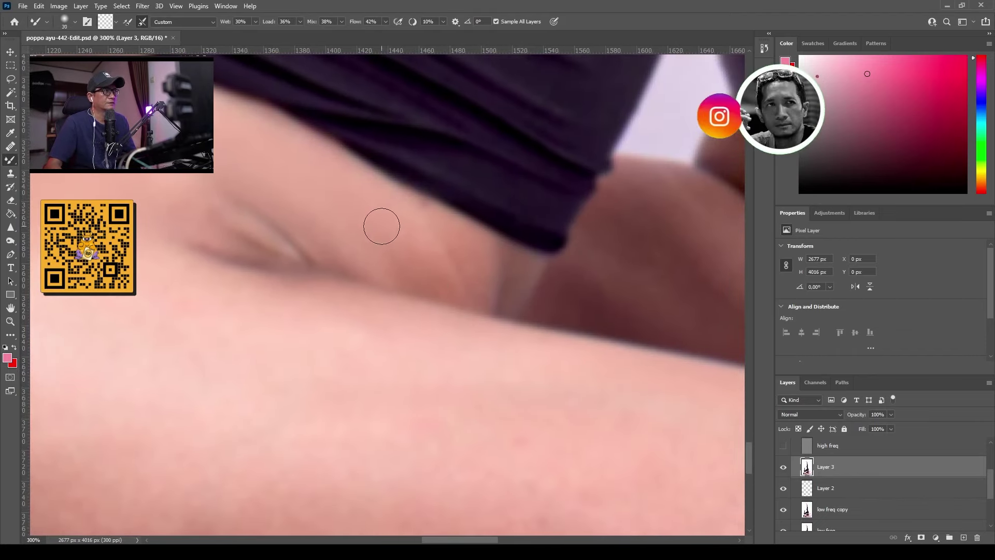
pyautogui.press(']')
pyautogui.press(']')
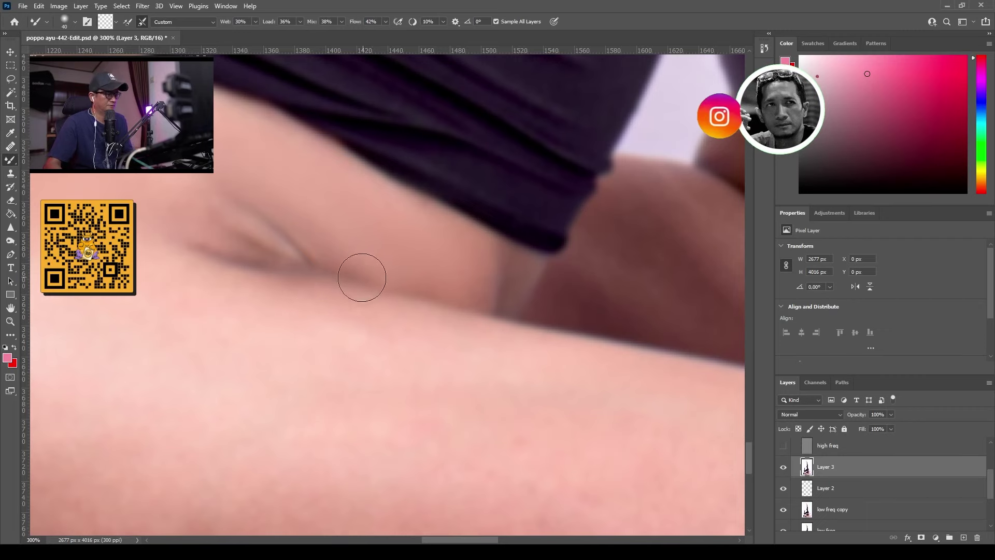
# Step: Smooth the shoulder and the adjoining part of the upper arm with the Mixer Brush enlarged to 100 px
pyautogui.hotkey('ctrl', '-')
pyautogui.moveTo(551, 217); pyautogui.dragTo(589, 311)
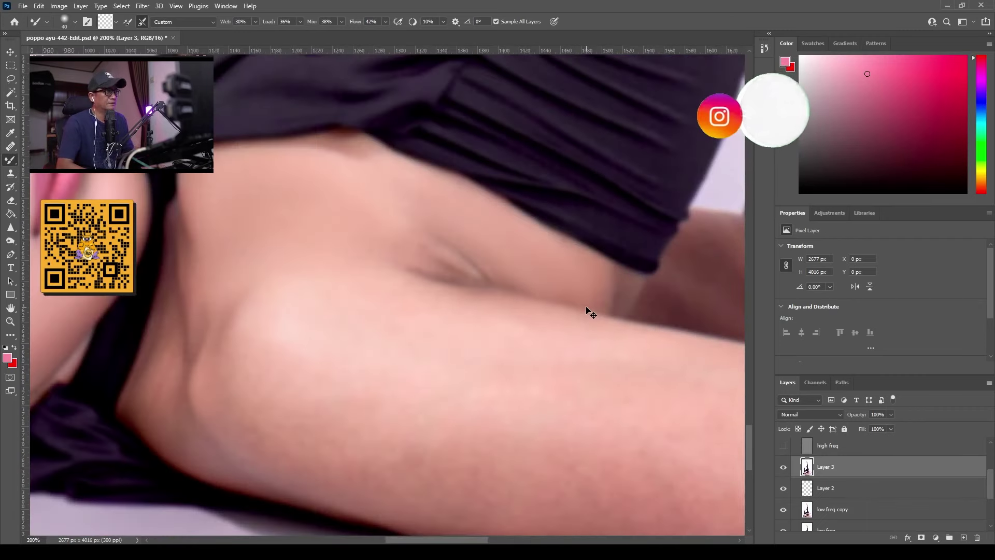
pyautogui.hotkey('ctrl', '-')
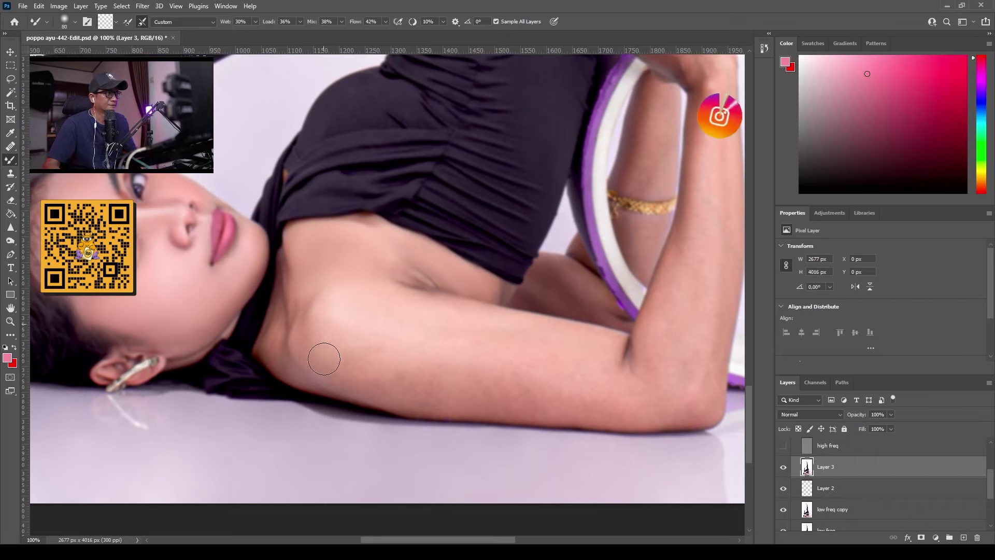
pyautogui.press(']')
pyautogui.press(']')
pyautogui.hotkey('ctrl', '+')
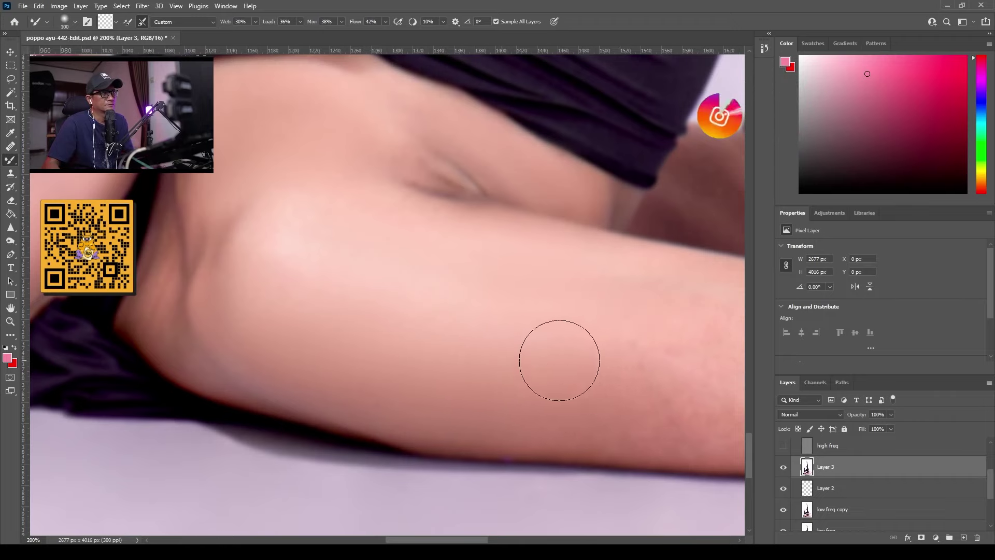
# Step: Even out the rest of the upper arm and the elbow with the 100 px Mixer Brush
pyautogui.hscroll(5, 506, 338)
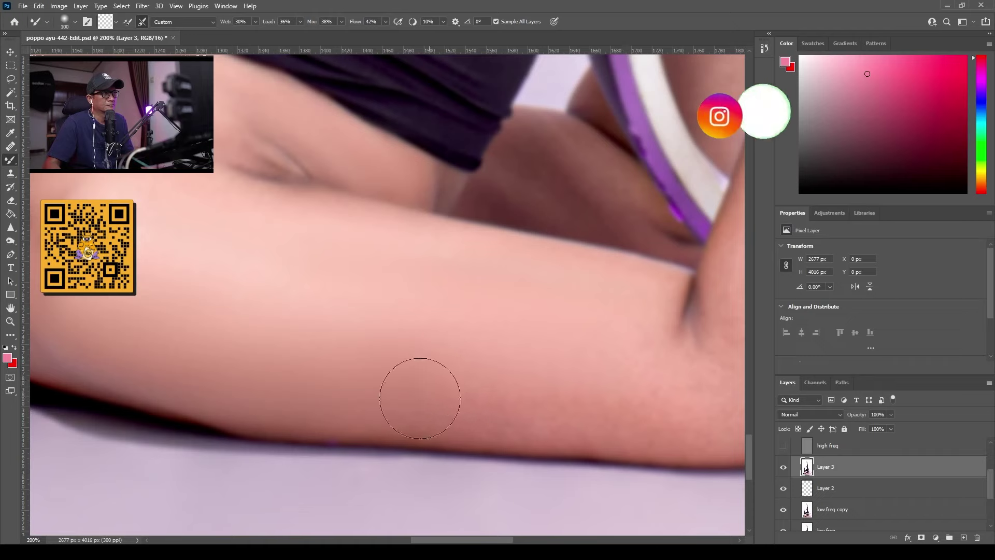
pyautogui.hscroll(5, 559, 400)
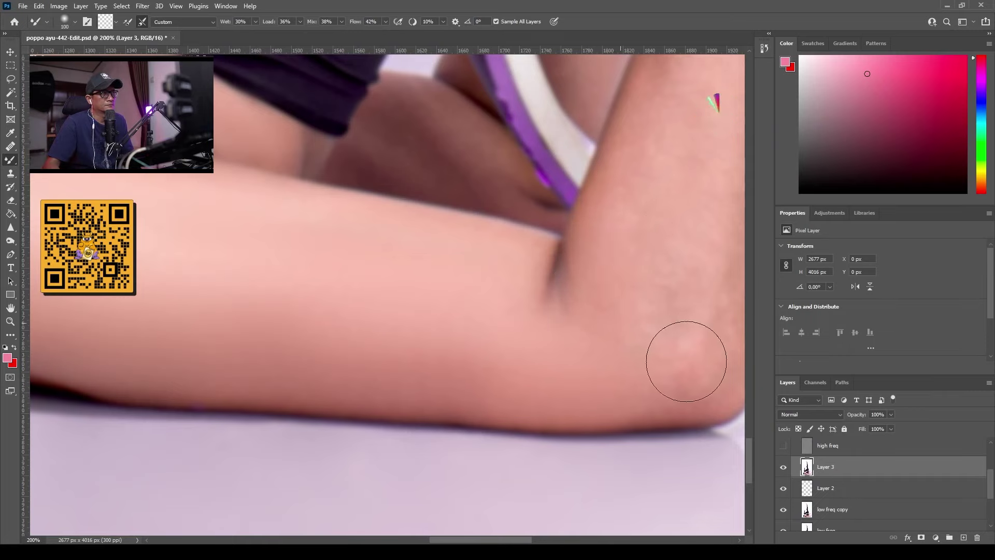
pyautogui.click(783, 468)
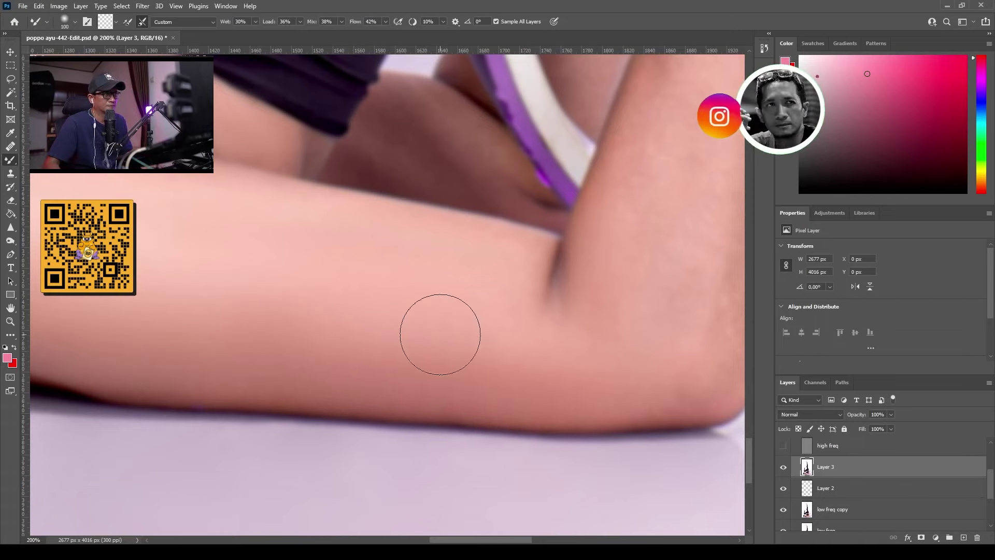
# Step: Add a new layer above the stamped layer and sample the light pink skin beside the armpit crease for a small regular Brush
pyautogui.moveTo(480, 313); pyautogui.dragTo(447, 401)
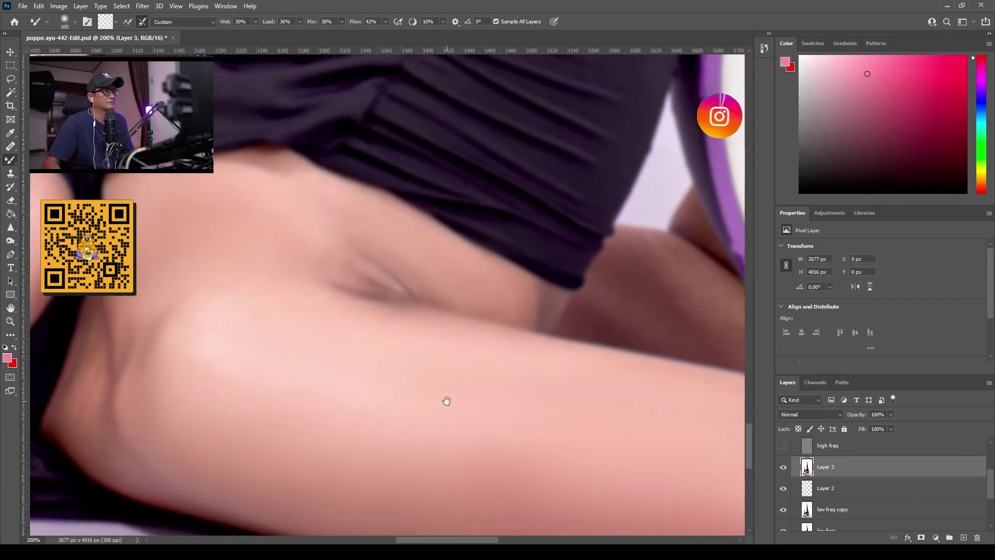
pyautogui.hotkey('ctrl', '+')
pyautogui.hotkey('ctrl', '+')
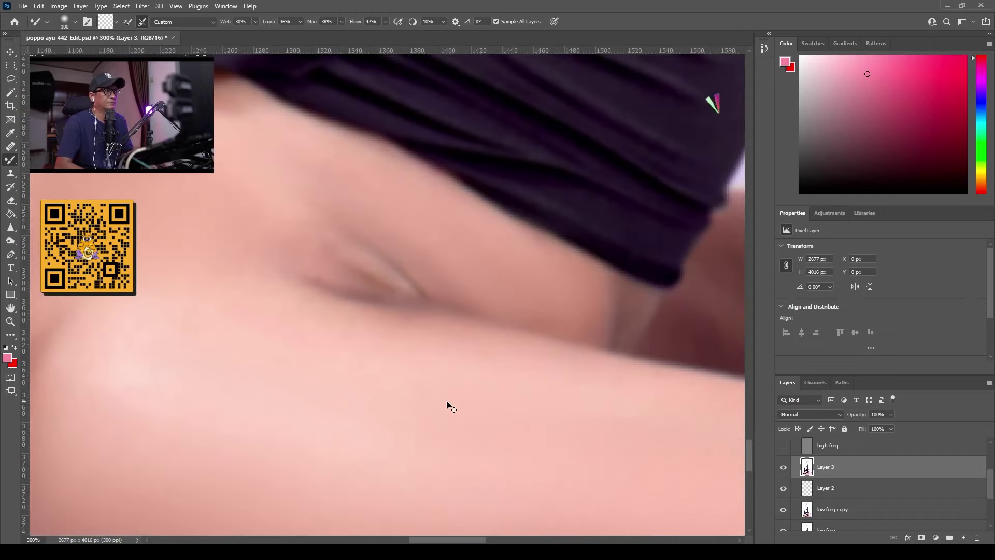
pyautogui.hotkey('ctrl', 'shift', 'alt', 'n')
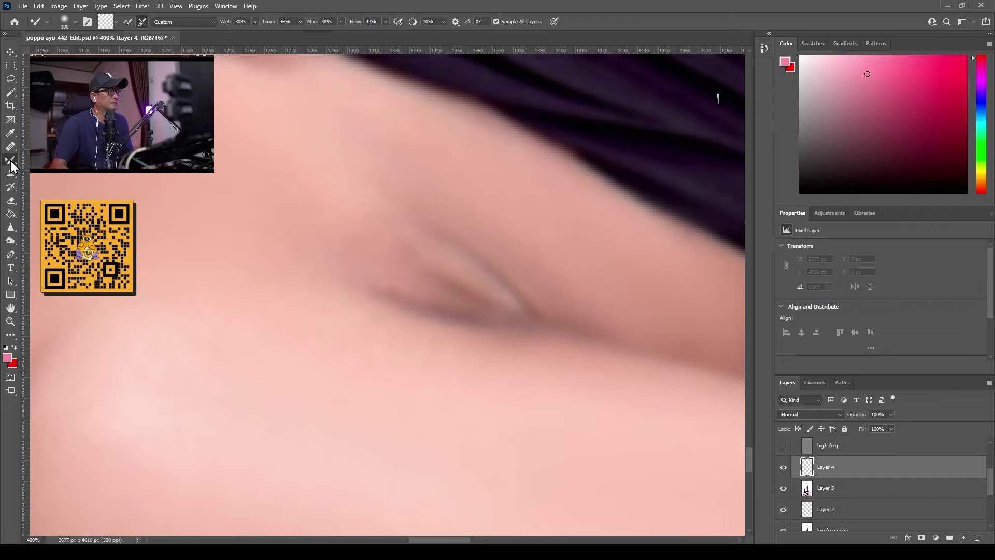
pyautogui.press('b')
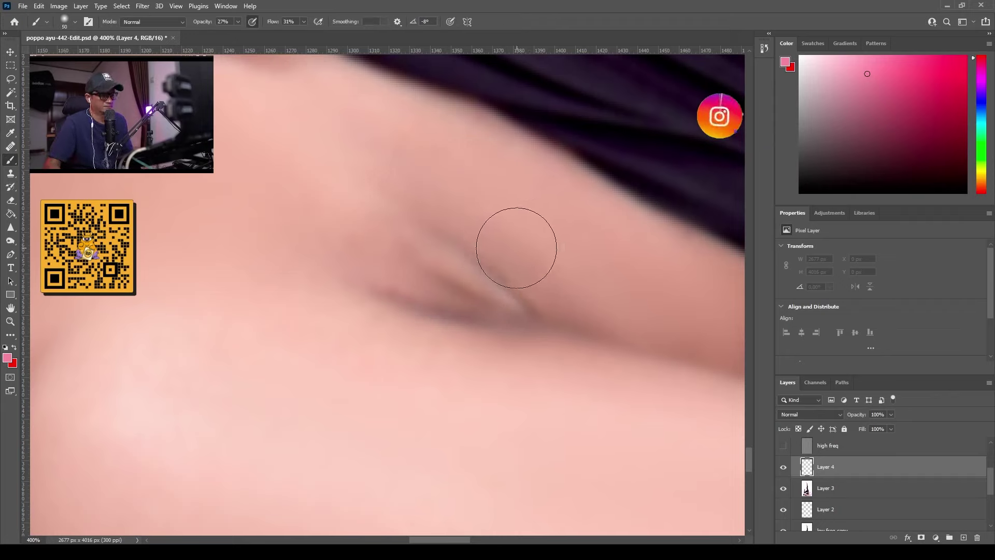
pyautogui.press('[')
pyautogui.press('[')
pyautogui.press('[')
pyautogui.press('[')
pyautogui.press('[')
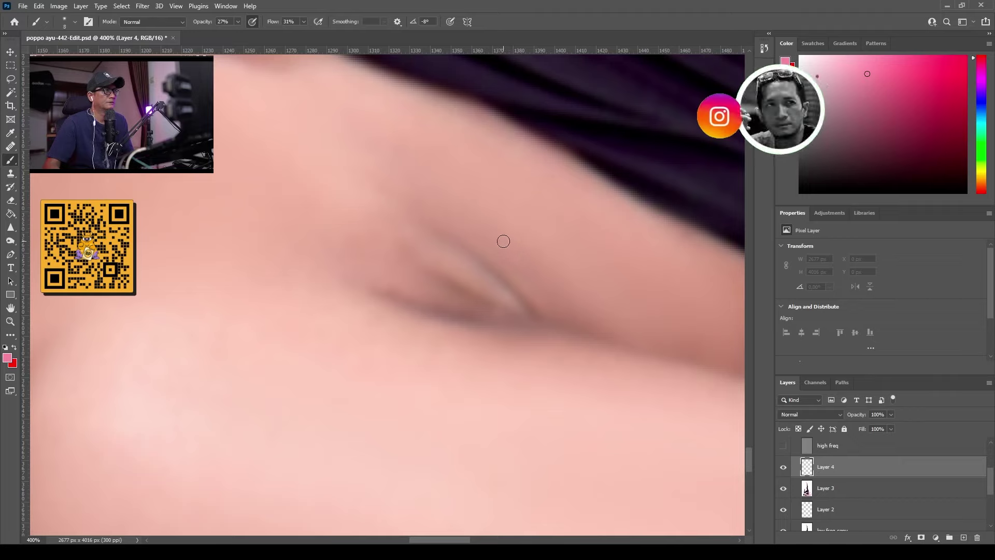
pyautogui.keyDown('alt'); pyautogui.click(373, 290); pyautogui.keyUp('alt')
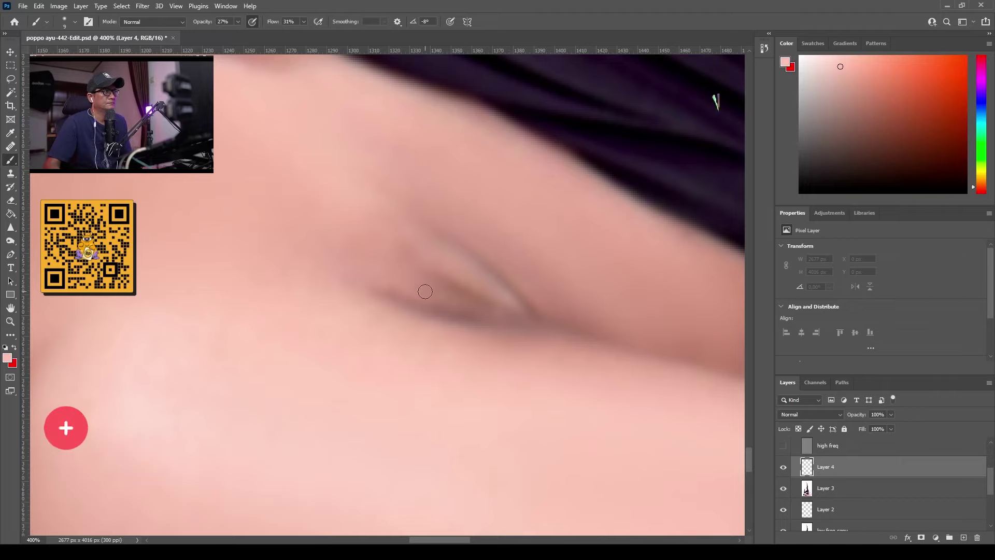
# Step: Lighten the armpit crease with the sampled skin tone using a 20 px Brush at 27% opacity and 31% flow, undoing and repainting the last strokes
pyautogui.press(']')
pyautogui.press(']')
pyautogui.press(']')
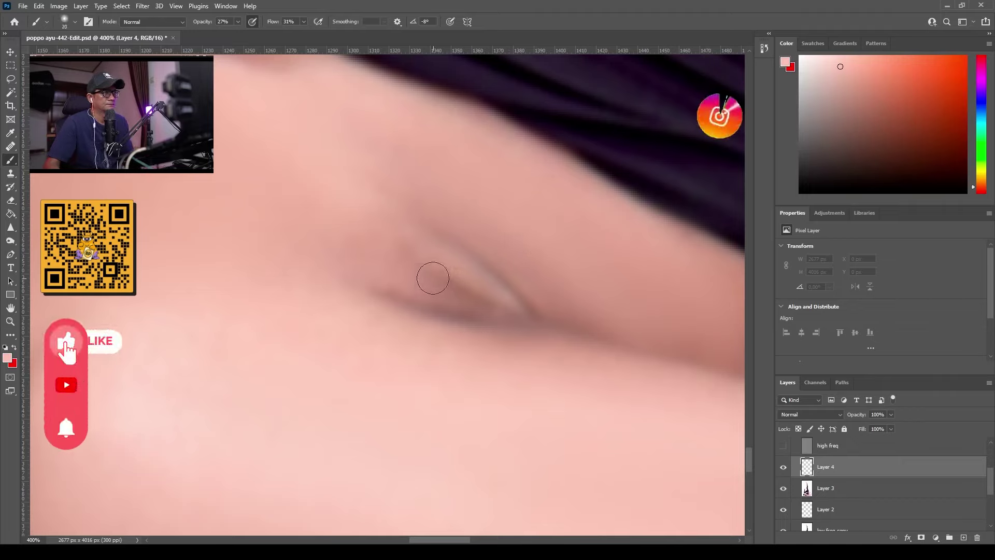
pyautogui.moveTo(431, 275)
pyautogui.mouseDown()
pyautogui.moveTo(476, 306)
pyautogui.moveTo(416, 303)
pyautogui.moveTo(471, 318)
pyautogui.moveTo(382, 295)
pyautogui.moveTo(478, 325)
pyautogui.moveTo(371, 287)
pyautogui.moveTo(460, 316)
pyautogui.moveTo(432, 281)
pyautogui.moveTo(396, 264)
pyautogui.moveTo(478, 313)
pyautogui.moveTo(434, 288)
pyautogui.moveTo(525, 316)
pyautogui.mouseUp()
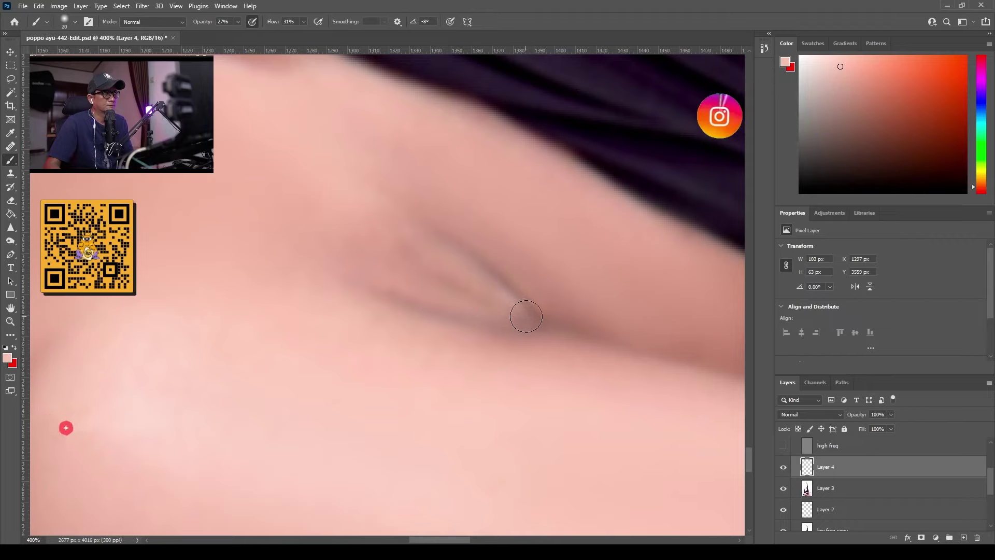
pyautogui.hotkey('ctrl', 'z')
pyautogui.hotkey('ctrl', 'z')
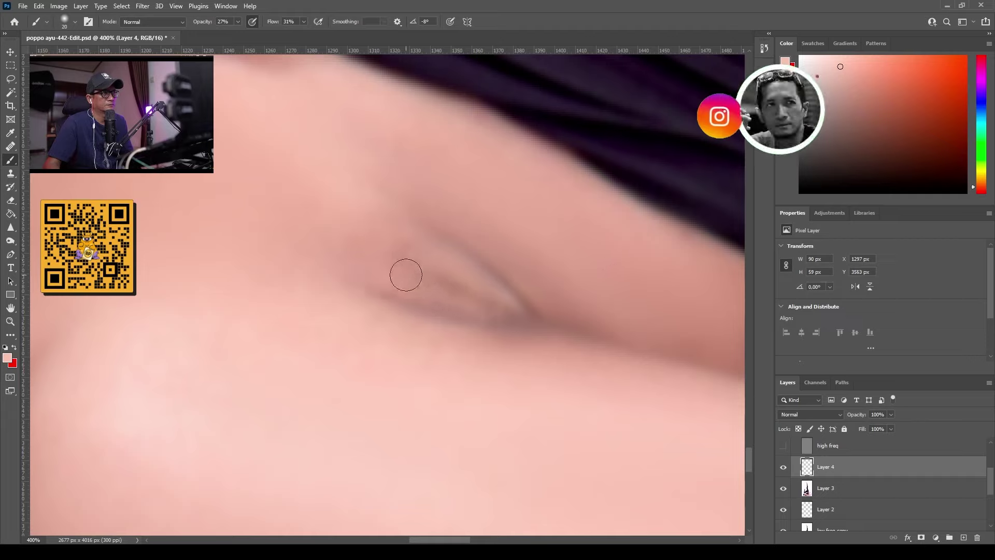
pyautogui.moveTo(384, 246)
pyautogui.mouseDown()
pyautogui.moveTo(406, 259)
pyautogui.moveTo(536, 273)
pyautogui.moveTo(511, 267)
pyautogui.mouseUp()
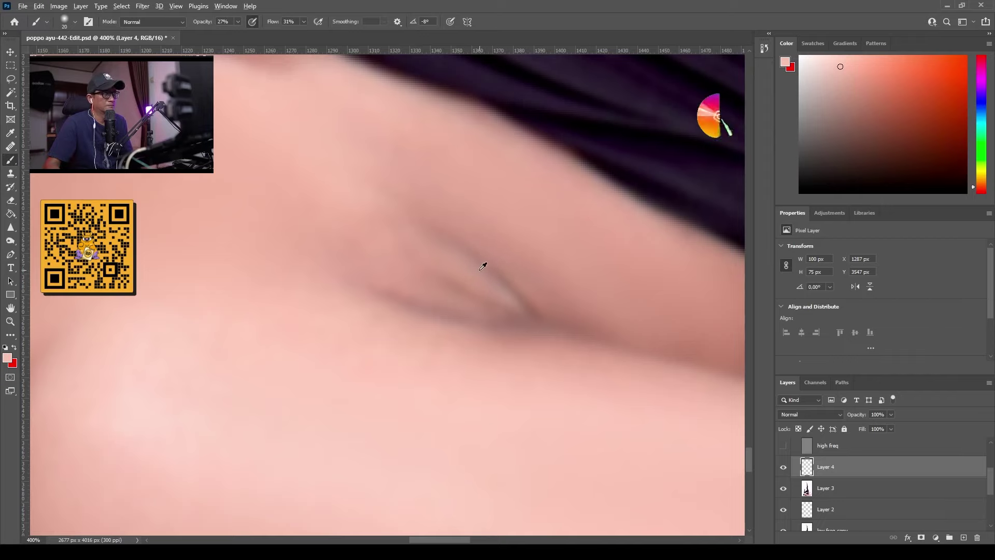
# Step: Continue lightening the armpit crease with resampled nearby skin tones, using the Brush at 8 px for the fine lines and at 20 px
pyautogui.keyDown('alt'); pyautogui.click(522, 272); pyautogui.keyUp('alt')
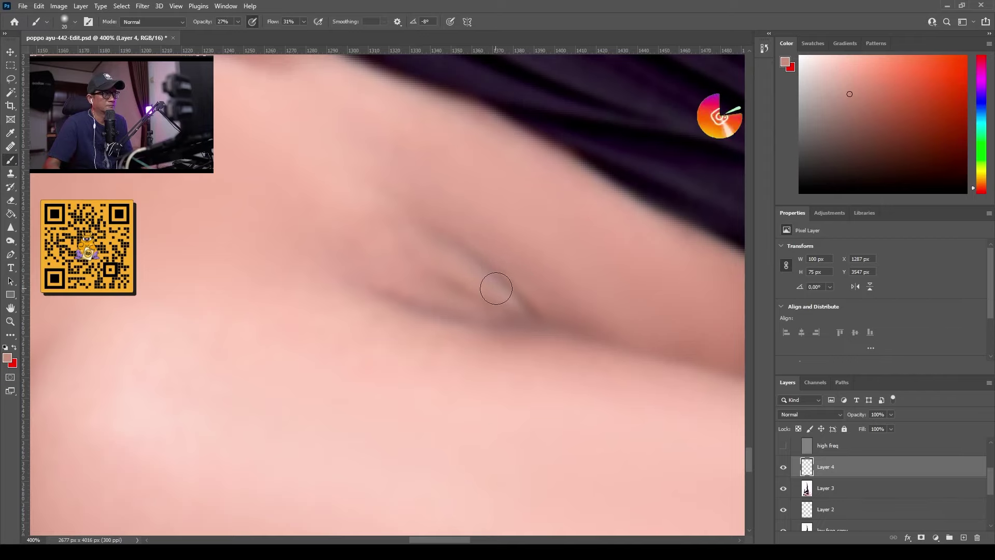
pyautogui.hotkey('ctrl', '+')
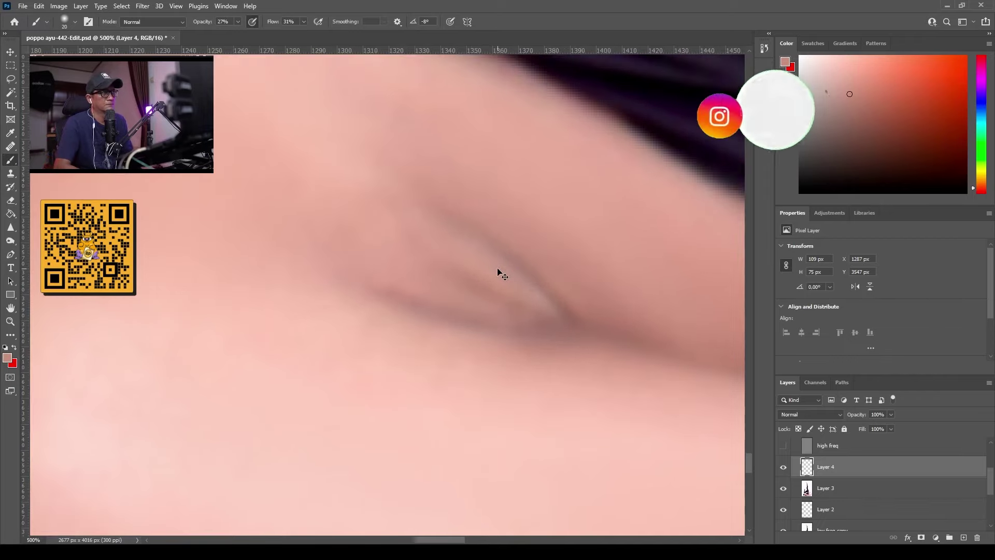
pyautogui.keyDown('alt'); pyautogui.click(579, 282); pyautogui.keyUp('alt')
pyautogui.press('[')
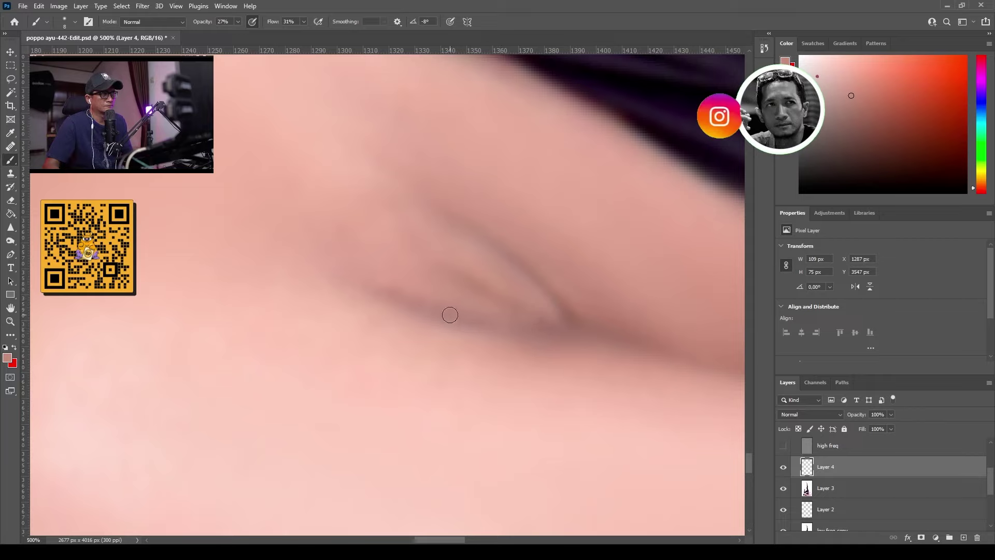
pyautogui.keyDown('alt'); pyautogui.click(637, 339); pyautogui.keyUp('alt')
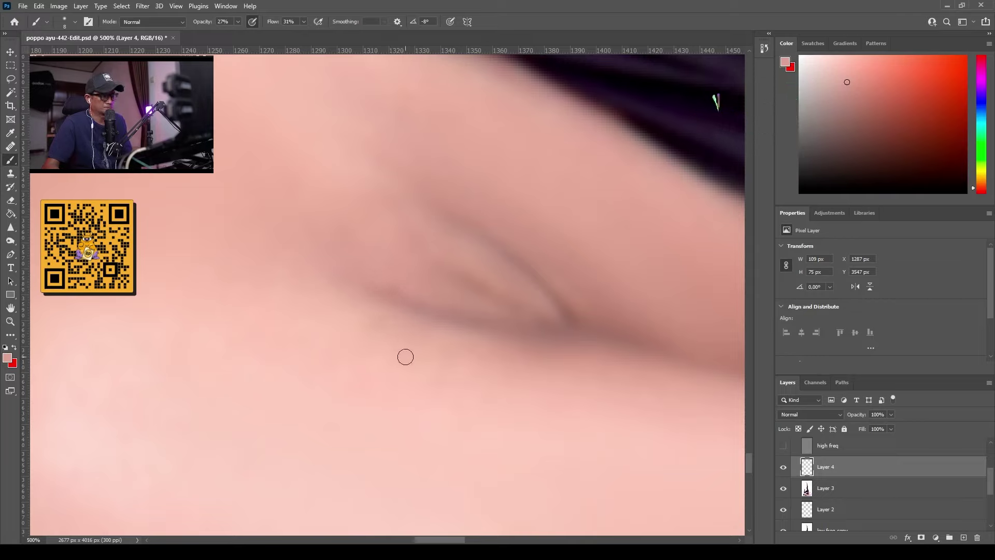
pyautogui.keyDown('alt'); pyautogui.click(387, 363); pyautogui.keyUp('alt')
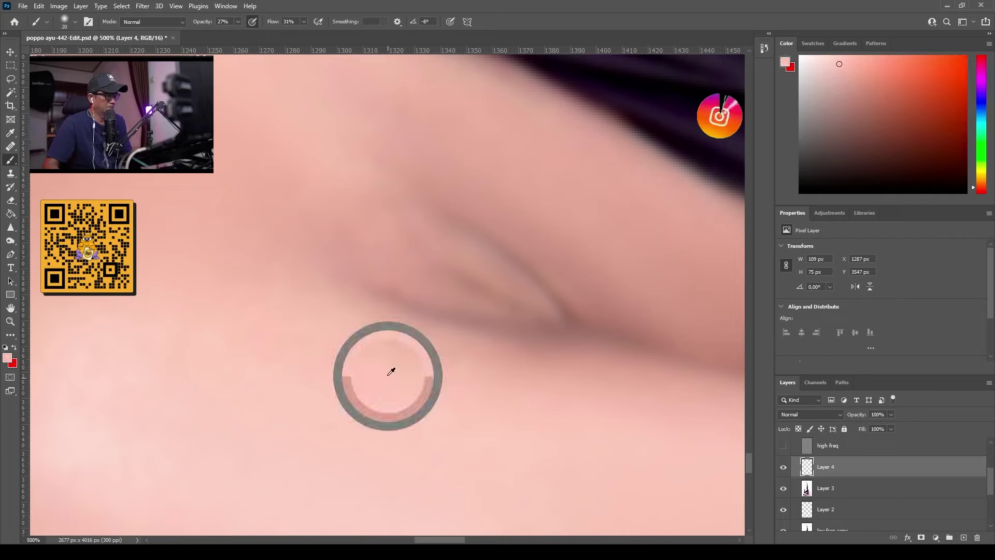
pyautogui.moveTo(550, 354); pyautogui.dragTo(589, 355)
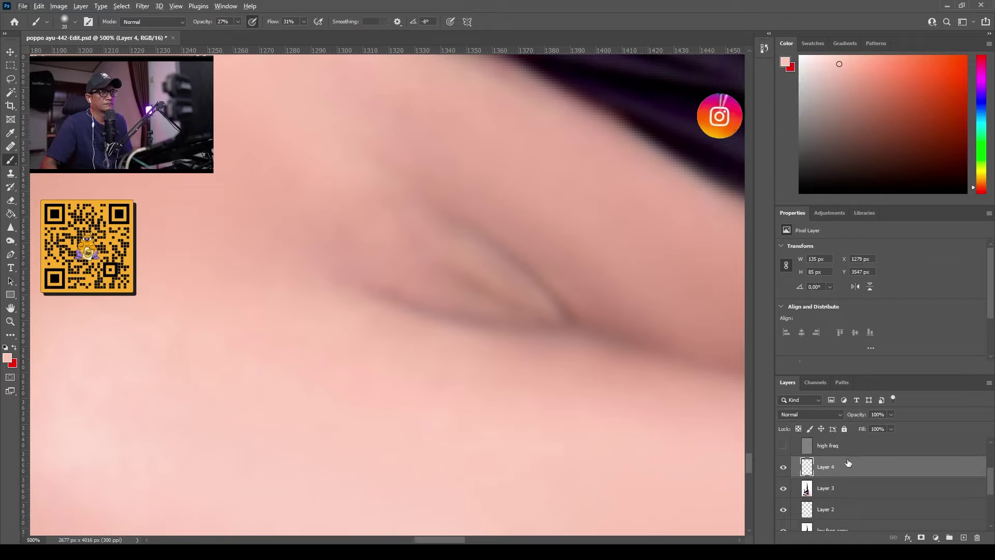
# Step: Stamp the visible layers into a new layer and blend the armpit crease and surrounding skin with the Mixer Brush at 25 px and 45 px
pyautogui.hotkey('ctrl', 'shift', 'alt', 'e')
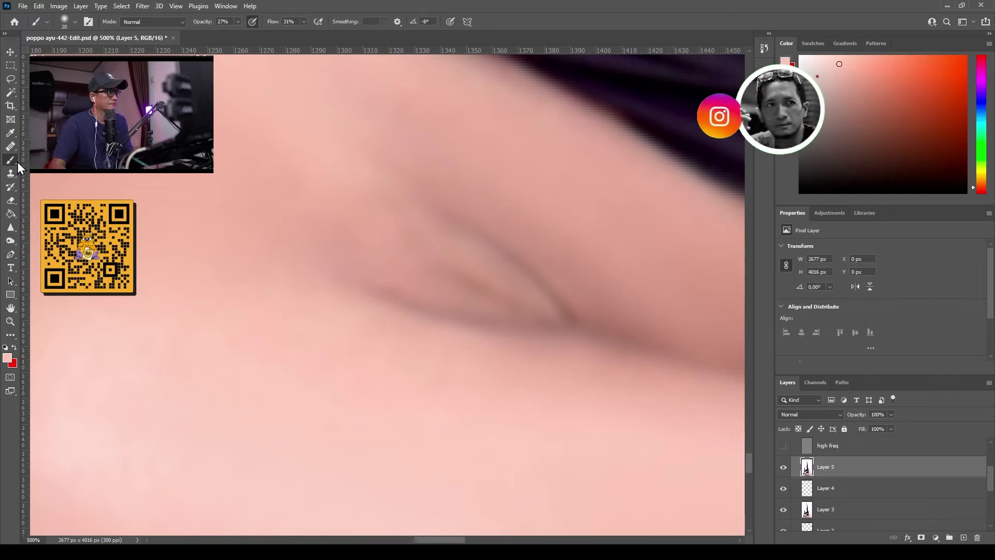
pyautogui.hotkey('shift', 'b')
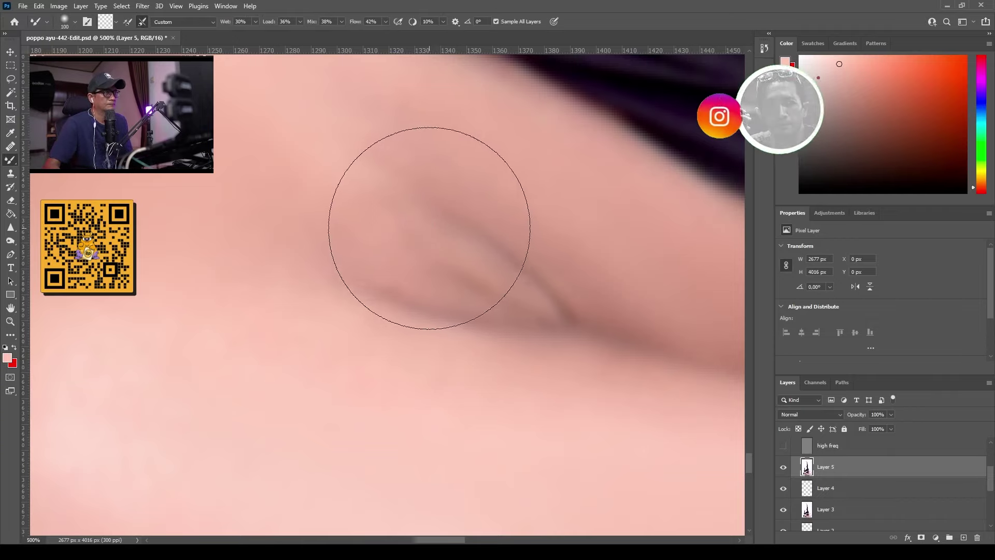
pyautogui.press('[')
pyautogui.press('[')
pyautogui.press('[')
pyautogui.press('[')
pyautogui.press('[')
pyautogui.press('[')
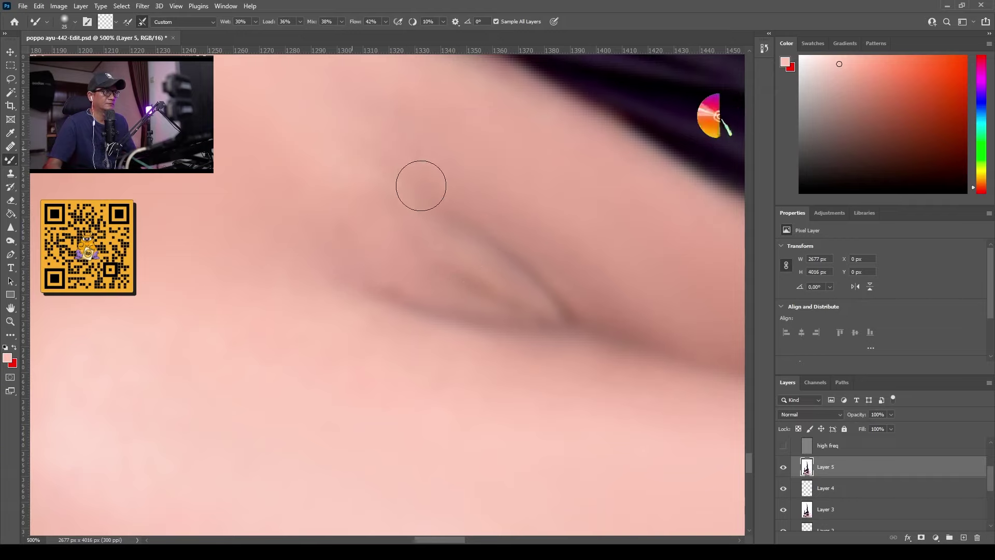
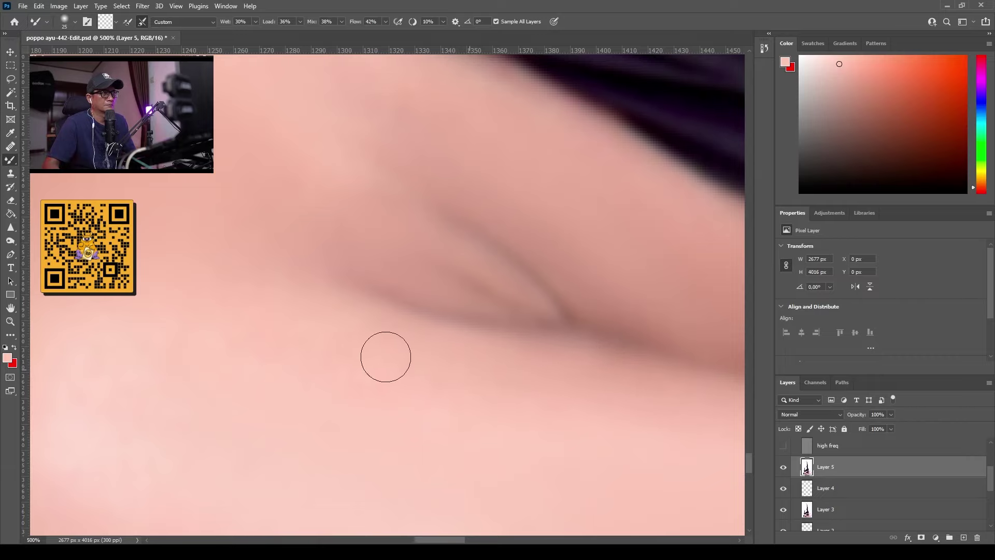
pyautogui.press(']')
pyautogui.press(']')
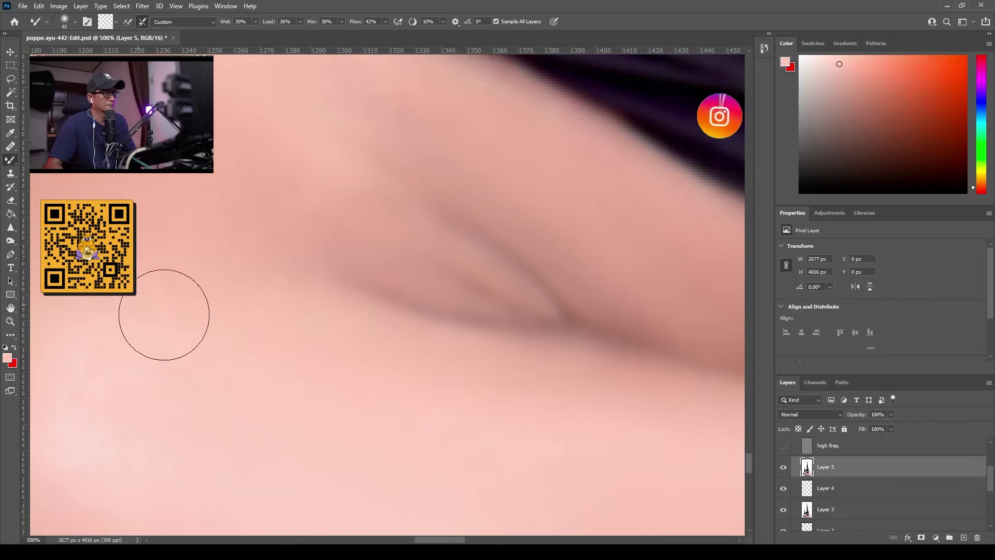
# Step: Show the high freq layer and compare the retouched arm and armpit at 100% with the original Background
pyautogui.click(784, 447)
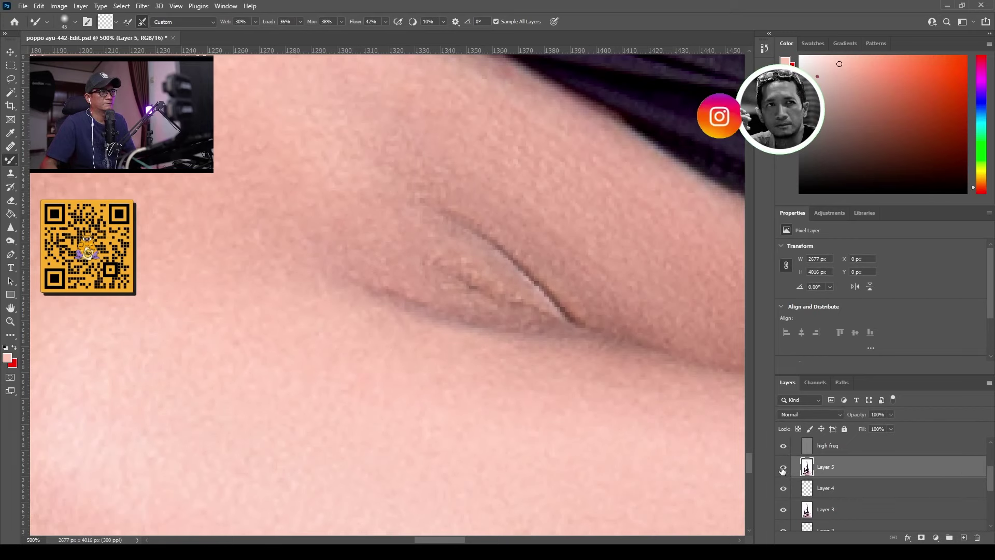
pyautogui.hotkey('ctrl', '1')
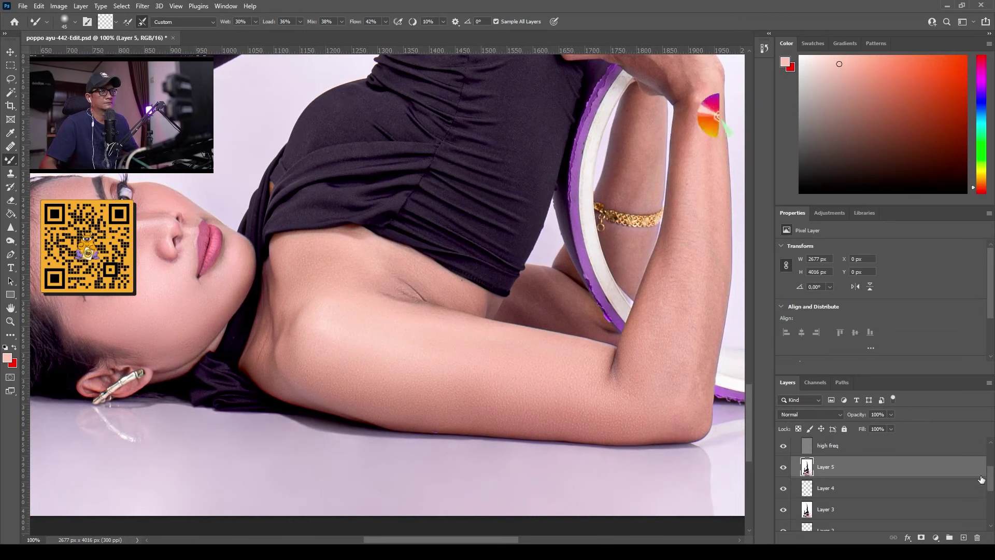
pyautogui.scroll(-5, 881, 497)
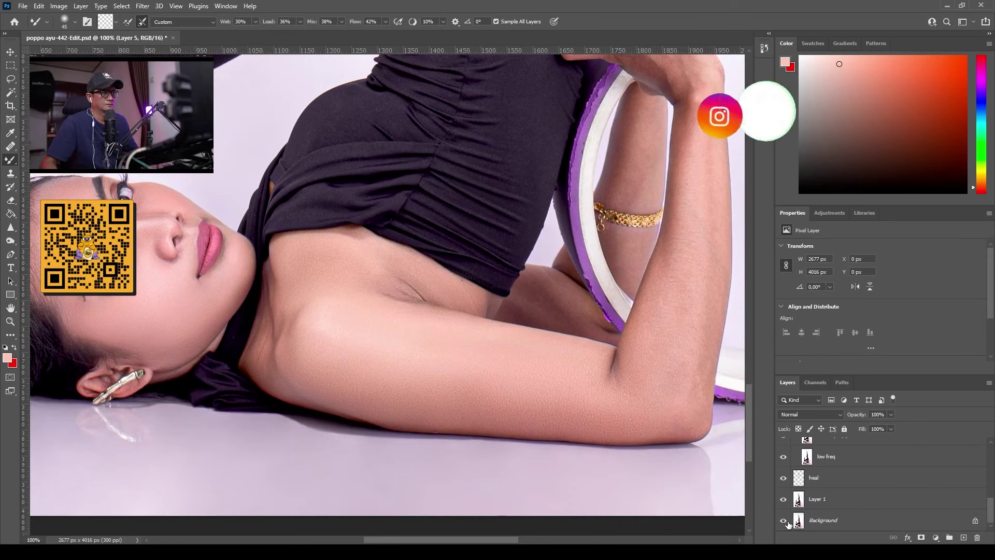
pyautogui.keyDown('alt'); pyautogui.click(783, 520); pyautogui.keyUp('alt')
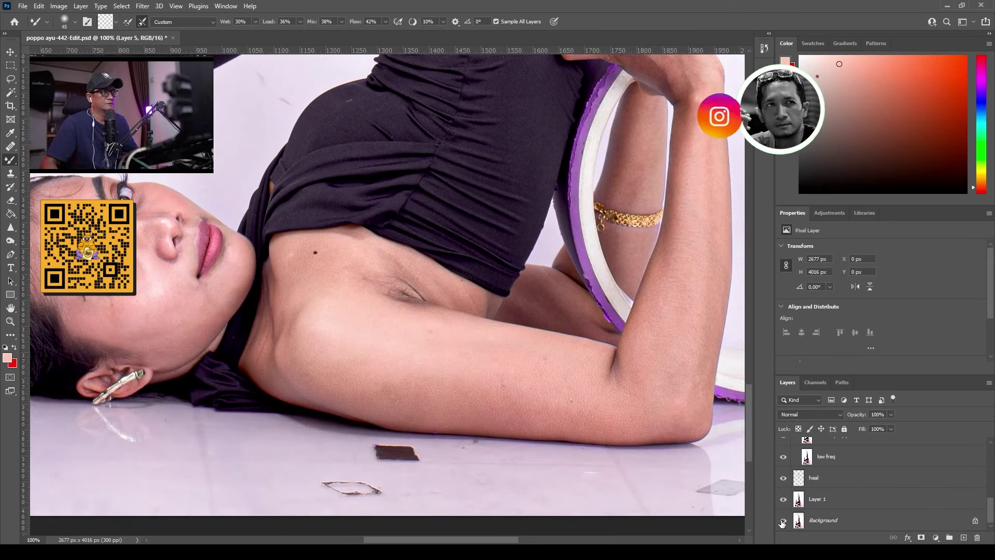
pyautogui.keyDown('alt'); pyautogui.click(782, 522); pyautogui.keyUp('alt')
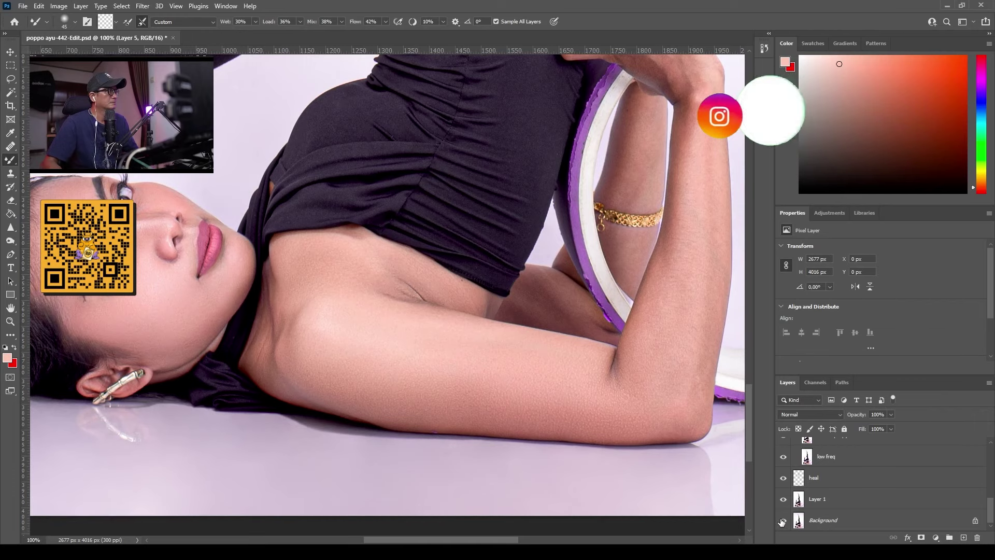
# Step: On a new layer with high freq hidden, soften the armpit crease using the Mixer Brush and a 20 px skin-toned Brush; set layer opacity to 65%
pyautogui.hotkey('ctrl', '+')
pyautogui.hotkey('ctrl', '+')
pyautogui.hotkey('ctrl', '+')
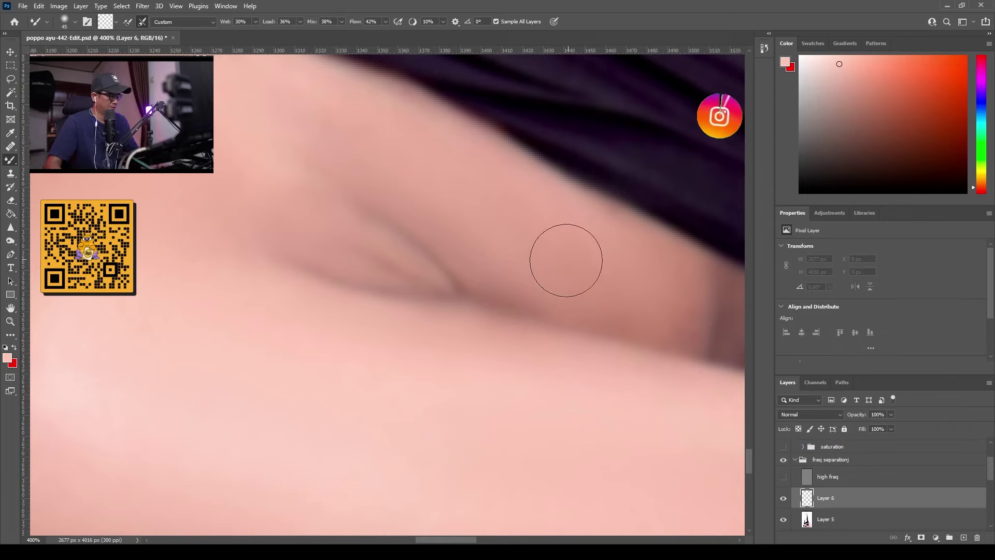
pyautogui.moveTo(511, 234)
pyautogui.mouseDown()
pyautogui.moveTo(438, 262)
pyautogui.moveTo(475, 295)
pyautogui.mouseUp()
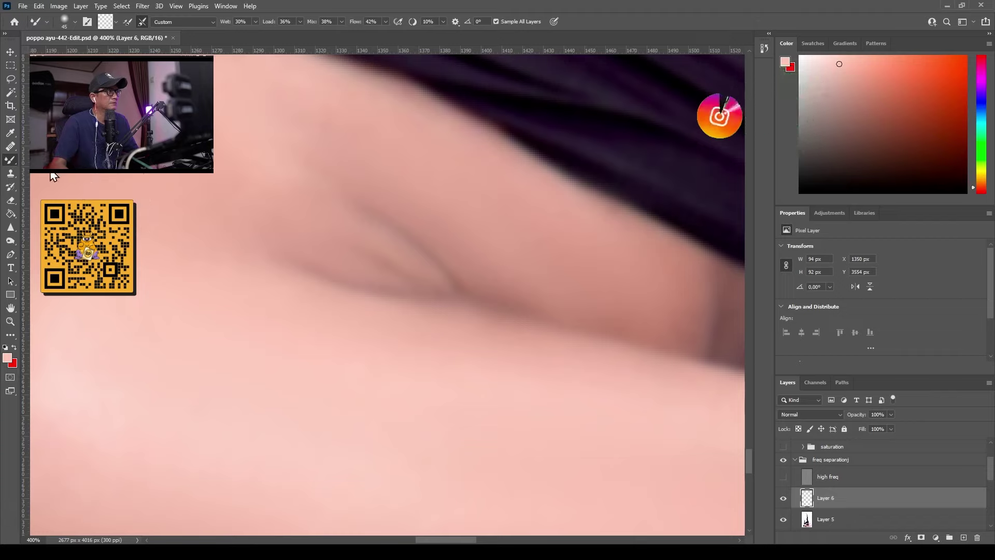
pyautogui.hotkey('shift', 'b')
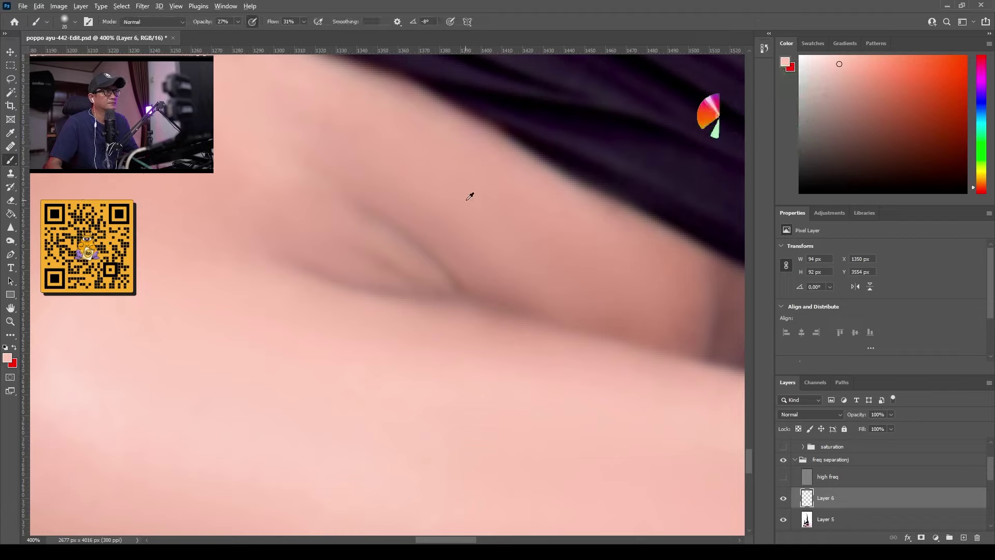
pyautogui.moveTo(388, 246)
pyautogui.mouseDown()
pyautogui.moveTo(415, 304)
pyautogui.moveTo(327, 271)
pyautogui.mouseUp()
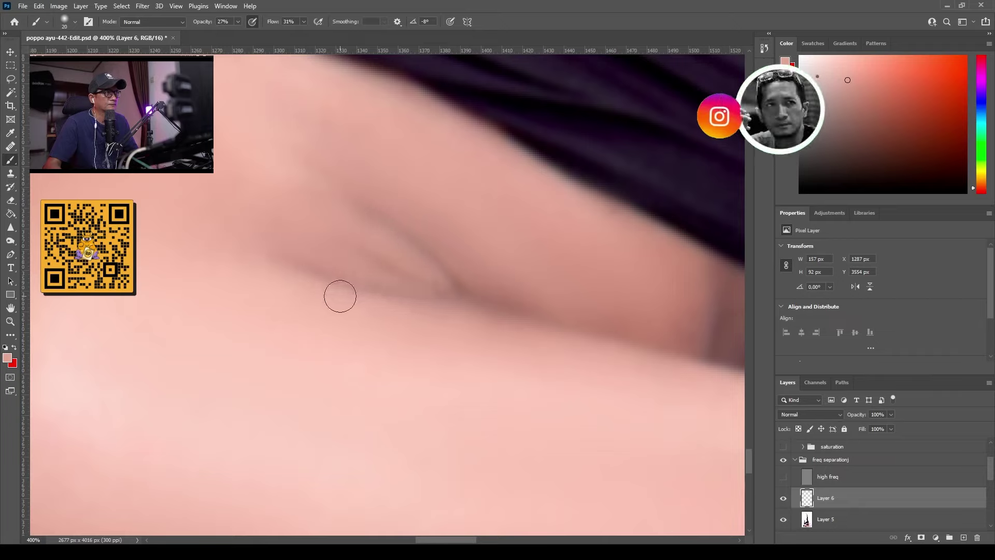
pyautogui.moveTo(486, 279)
pyautogui.mouseDown()
pyautogui.moveTo(524, 299)
pyautogui.moveTo(495, 293)
pyautogui.moveTo(523, 288)
pyautogui.moveTo(427, 236)
pyautogui.mouseUp()
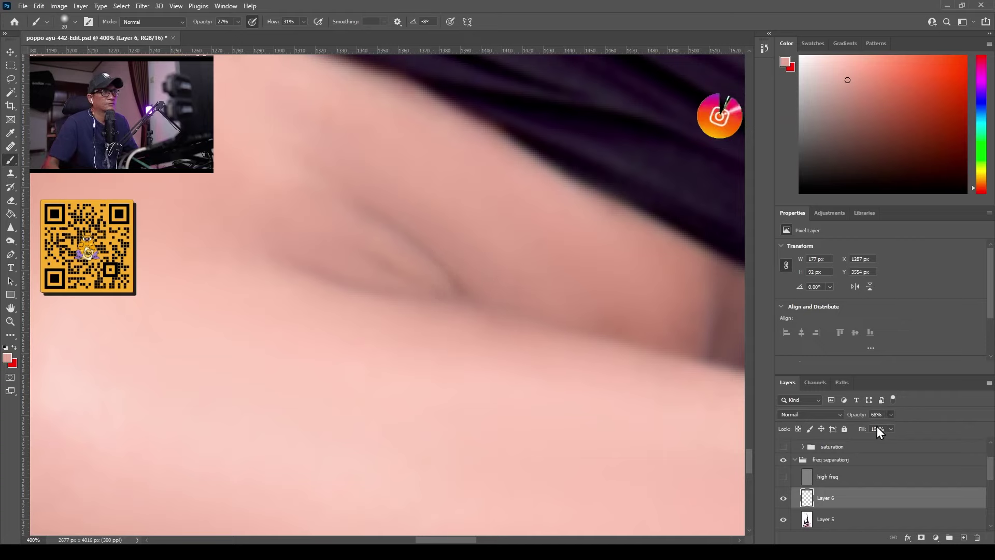
# Step: Show the high freq layer, compare the armpit with and without the newest paint layer, and review the whole portrait
pyautogui.click(783, 476)
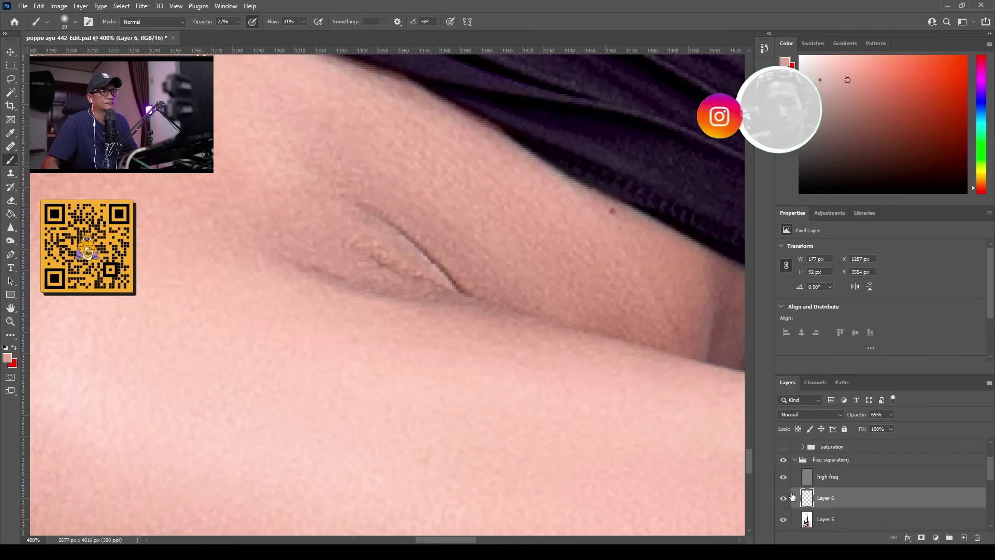
pyautogui.click(786, 498)
pyautogui.click(786, 498)
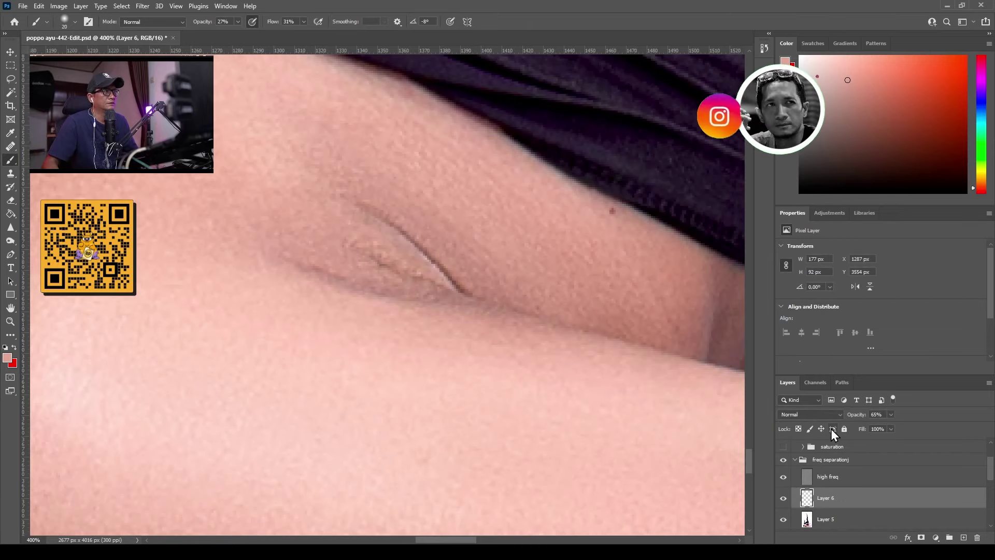
pyautogui.hotkey('ctrl', '-')
pyautogui.hotkey('ctrl', '-')
pyautogui.hotkey('ctrl', '-')
pyautogui.hotkey('ctrl', '-')
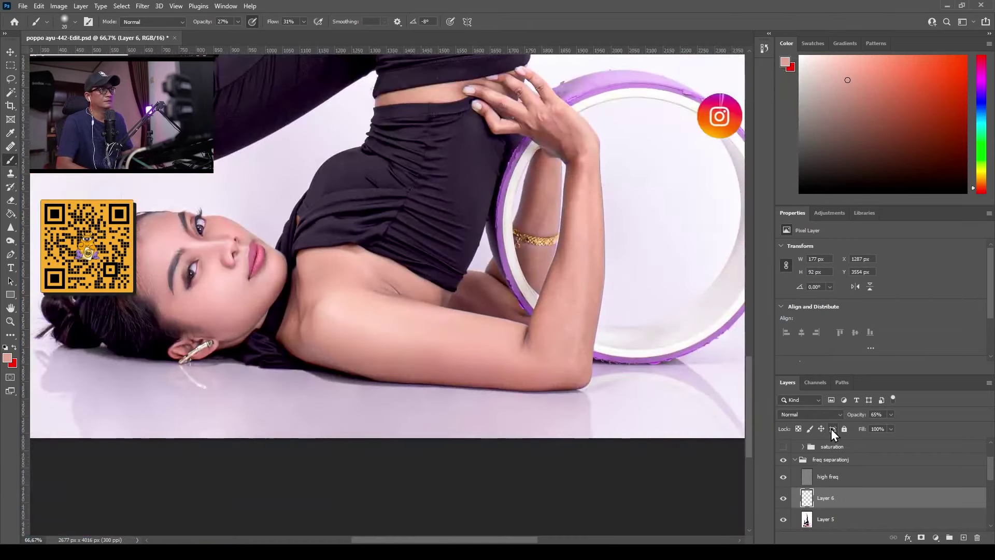
pyautogui.hotkey('ctrl', '-')
pyautogui.hotkey('ctrl', '-')
pyautogui.hotkey('ctrl', '-')
pyautogui.hotkey('ctrl', '+')
pyautogui.hotkey('ctrl', '+')
pyautogui.hotkey('ctrl', '+')
pyautogui.hotkey('ctrl', '+')
pyautogui.hotkey('ctrl', '+')
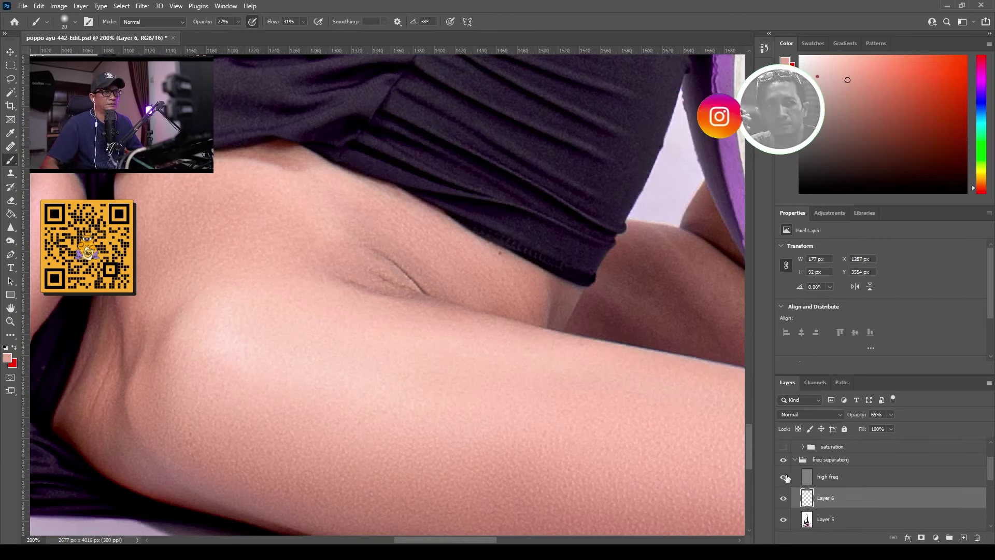
# Step: Hide the high freq layer, stamp the visible layers into a new layer, and smooth the armpit area with a 90 px Mixer Brush
pyautogui.click(783, 477)
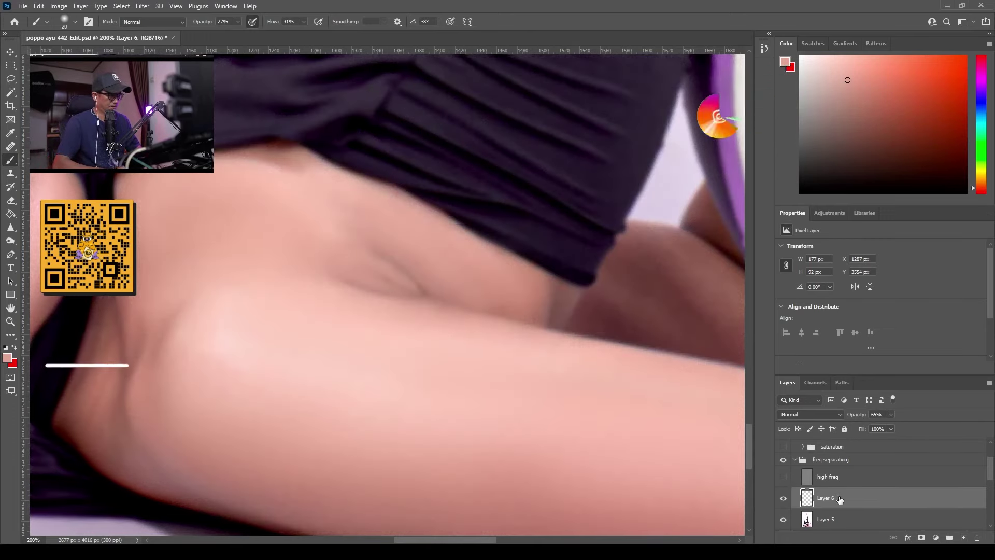
pyautogui.hotkey('ctrl', 'alt', 'shift', 'e')
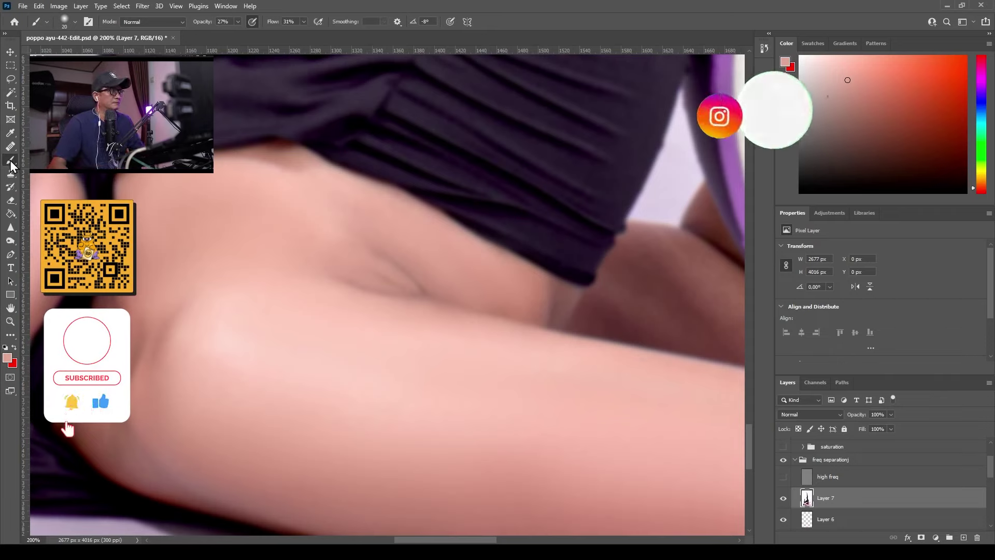
pyautogui.hotkey('shift', 'b')
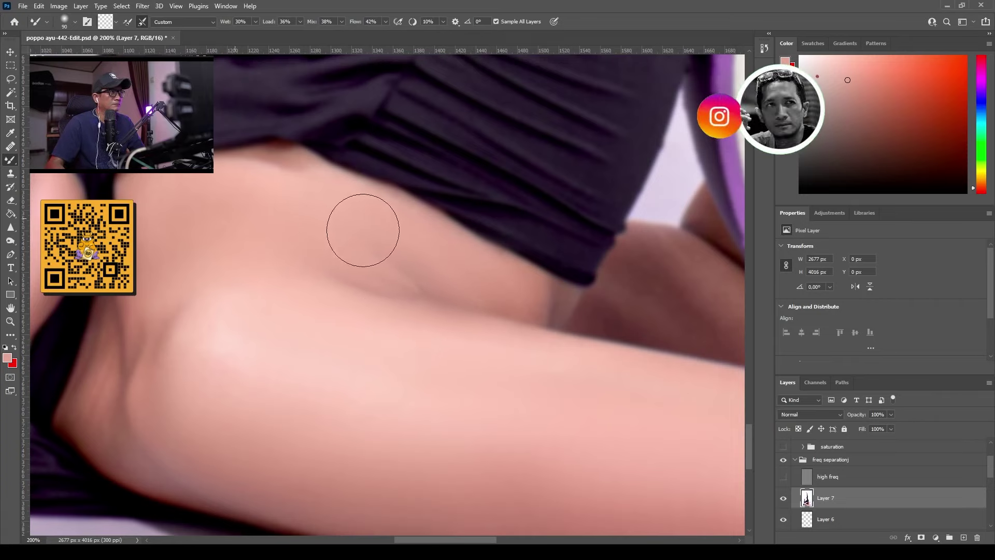
# Step: Smooth the skin of the front forearm and elbow with an 80 px Mixer Brush
pyautogui.scroll(-4, 344, 224)
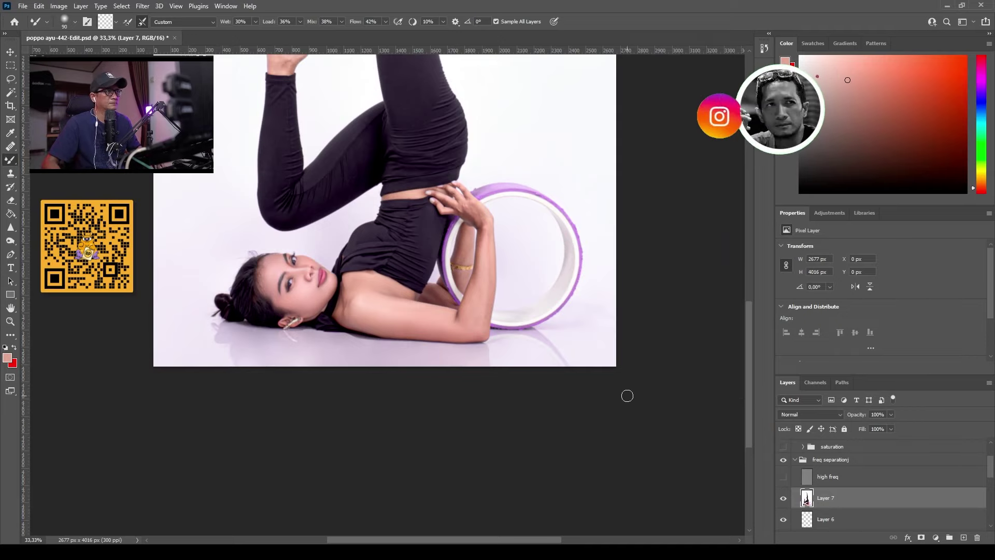
pyautogui.hotkey('ctrl', '+')
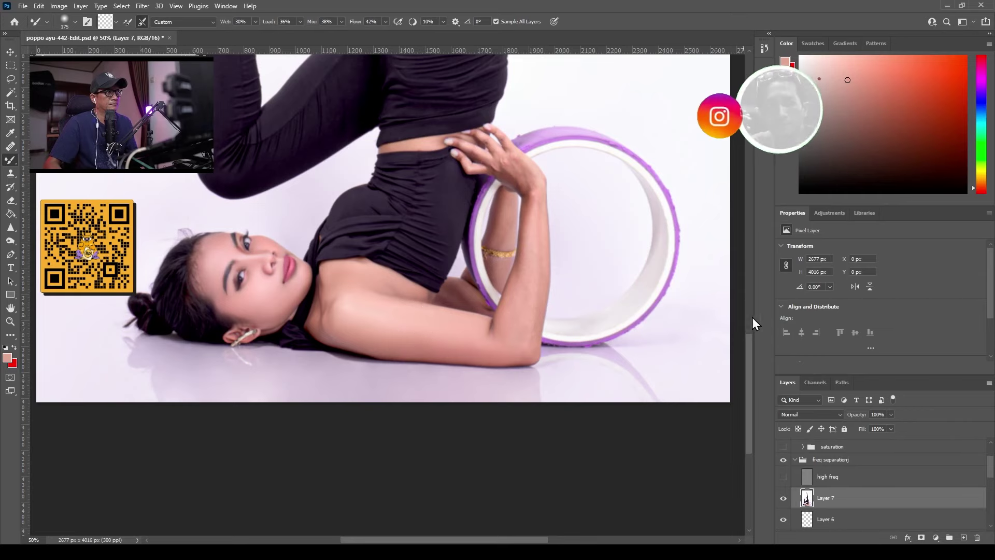
pyautogui.hotkey('ctrl', '+')
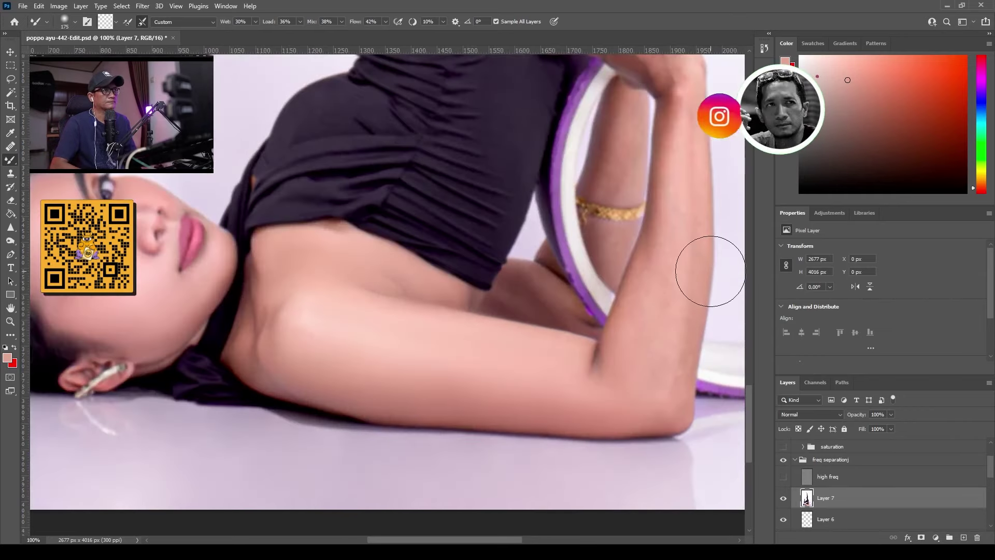
pyautogui.moveTo(570, 295); pyautogui.dragTo(406, 321)
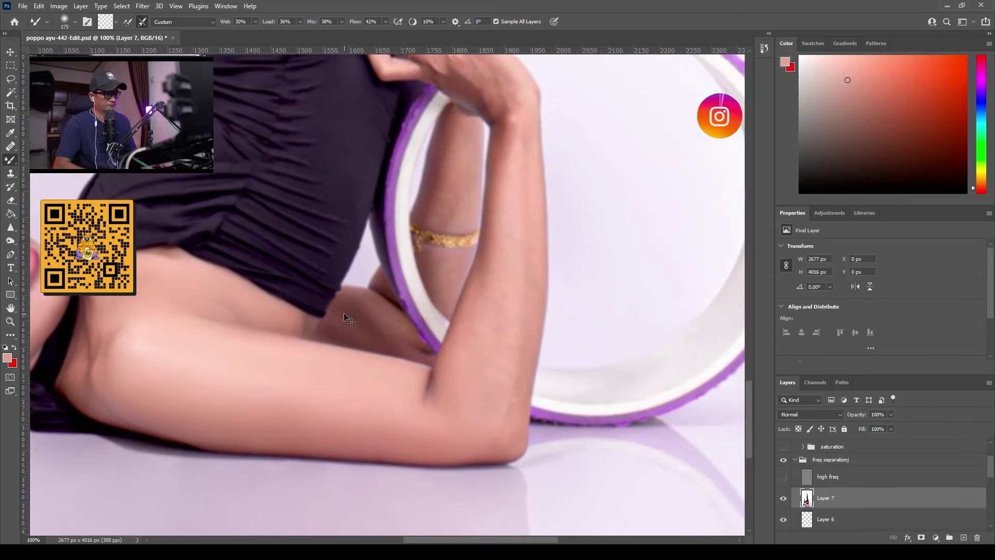
pyautogui.hotkey('ctrl', '+')
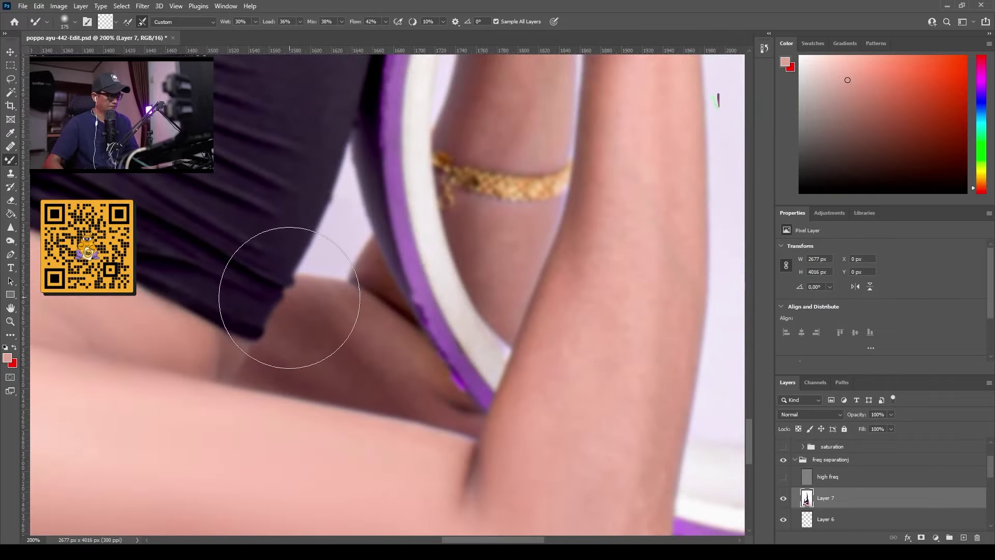
pyautogui.press('r')
pyautogui.moveTo(275, 249)
pyautogui.mouseDown()
pyautogui.moveTo(467, 224)
pyautogui.moveTo(384, 207)
pyautogui.moveTo(418, 251)
pyautogui.moveTo(425, 164)
pyautogui.mouseUp()
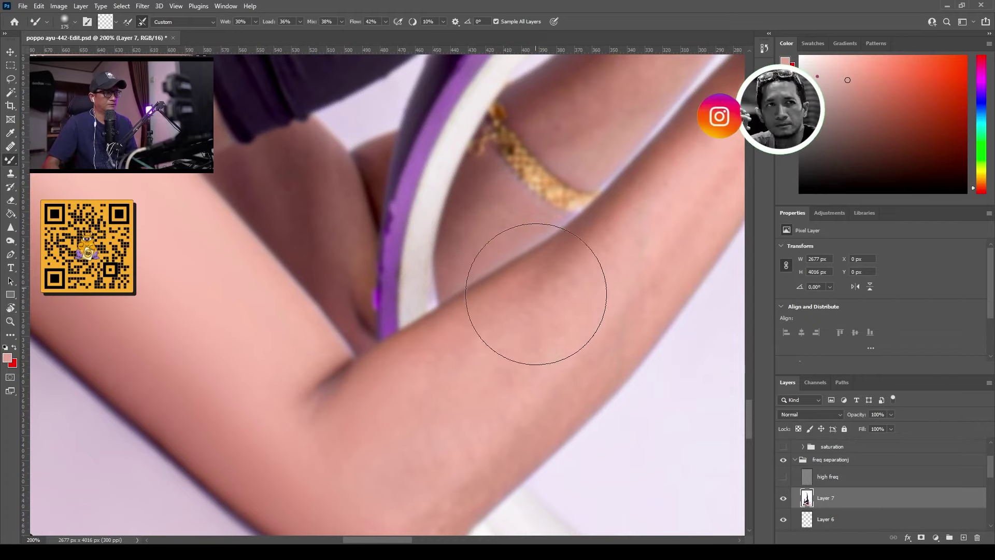
pyautogui.press('[')
pyautogui.press('[')
pyautogui.press('[')
pyautogui.press('[')
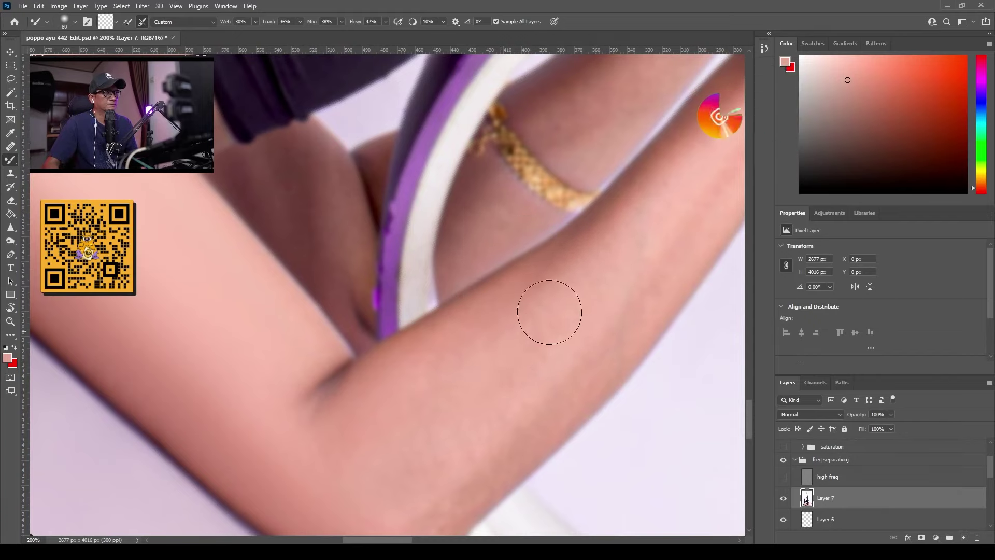
pyautogui.moveTo(484, 404); pyautogui.dragTo(484, 325)
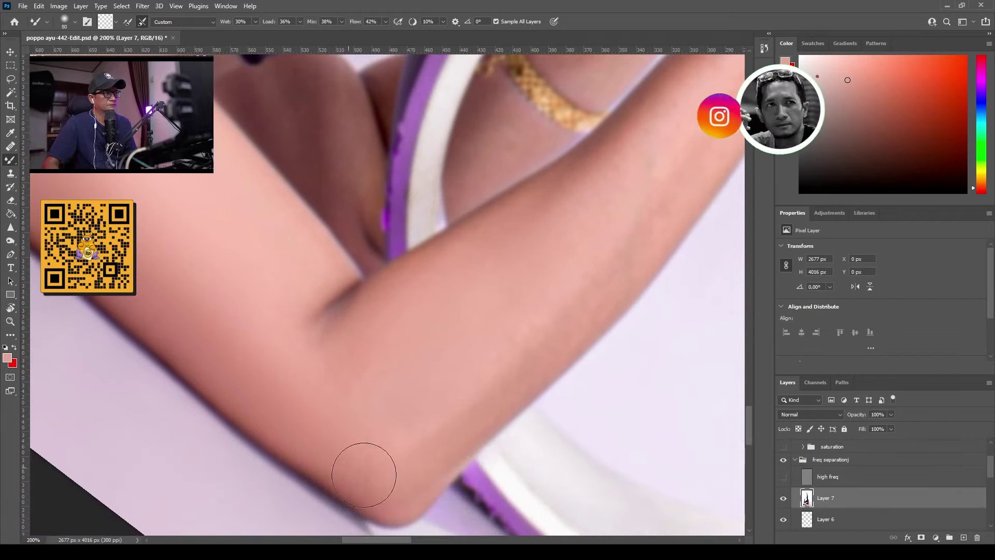
# Step: Smooth the wrist and the back of the hand resting on the waist with a 50 px Mixer Brush
pyautogui.moveTo(674, 204); pyautogui.dragTo(537, 315)
pyautogui.scroll(4, 511, 264)
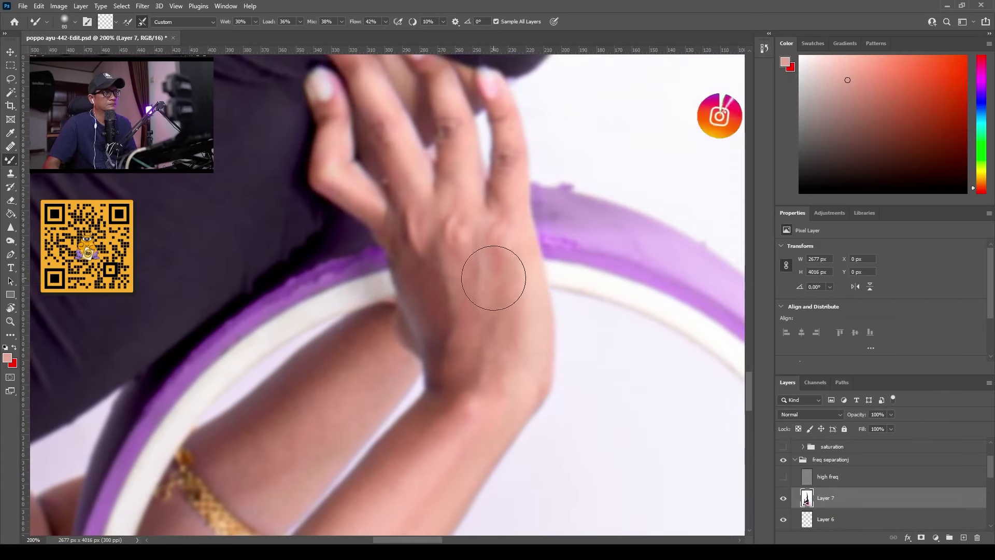
pyautogui.press('[')
pyautogui.press('[')
pyautogui.press('[')
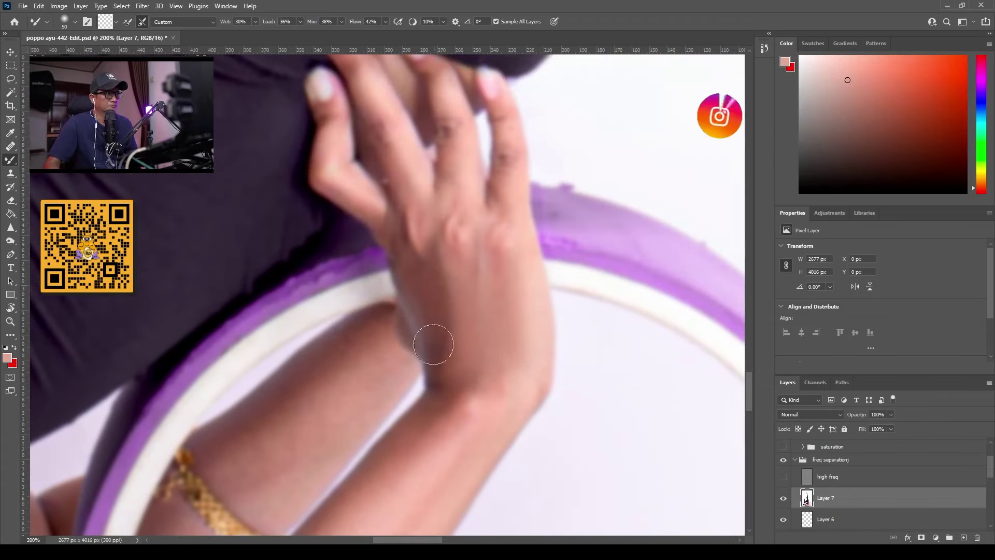
# Step: Smooth the rear arm's skin around the gold bracelet and behind the wheel with a 70 px Mixer Brush
pyautogui.moveTo(385, 373); pyautogui.dragTo(629, 225)
pyautogui.press(']')
pyautogui.press(']')
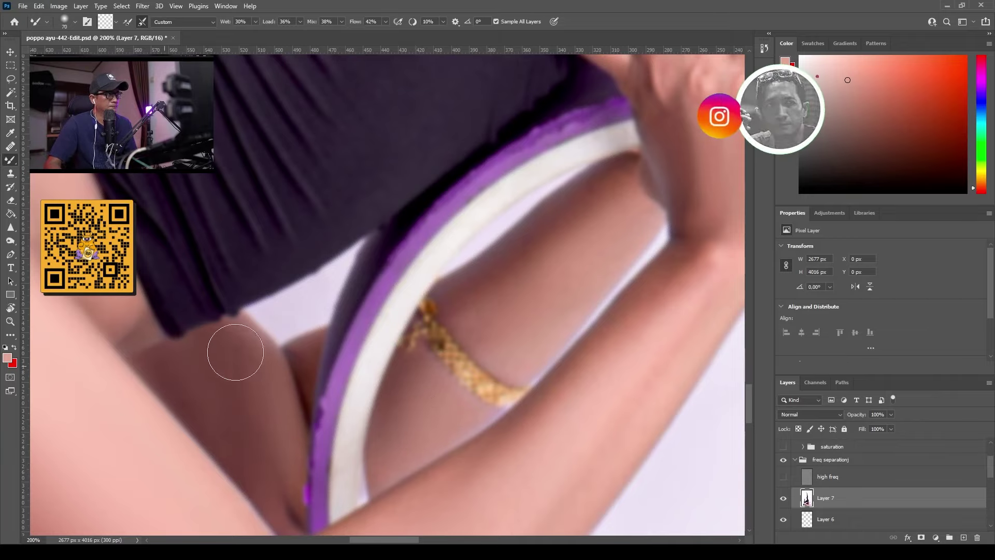
pyautogui.scroll(-3, 399, 297)
pyautogui.scroll(3, 430, 249)
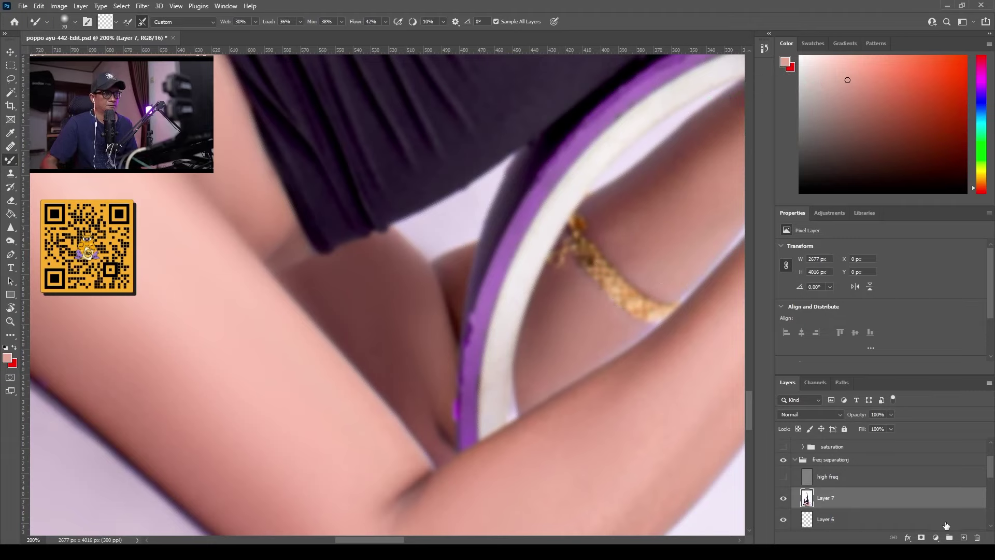
# Step: Add a new layer and blend the shadowed skin between the top's hem and the wheel with the 70 px Mixer Brush
pyautogui.click(965, 538)
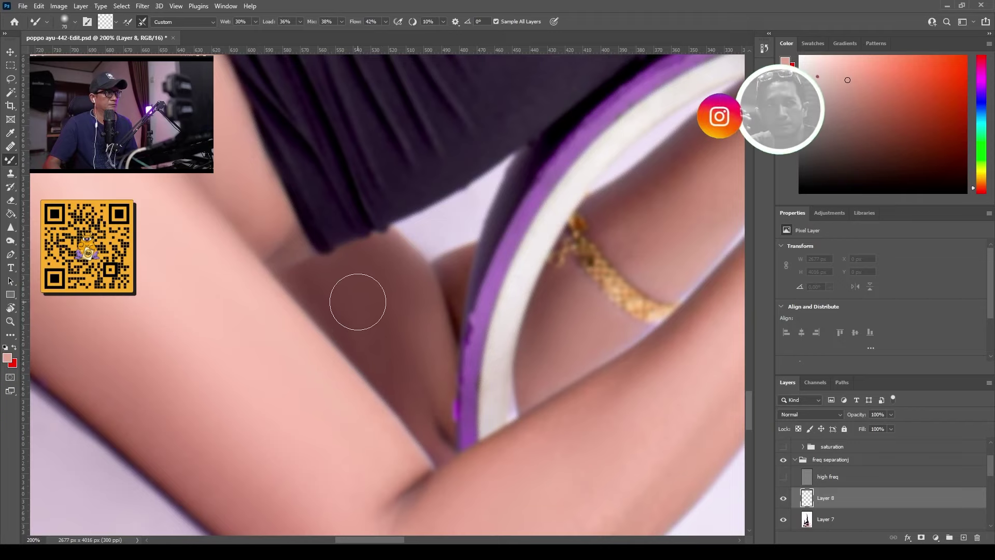
pyautogui.moveTo(370, 274); pyautogui.dragTo(382, 264)
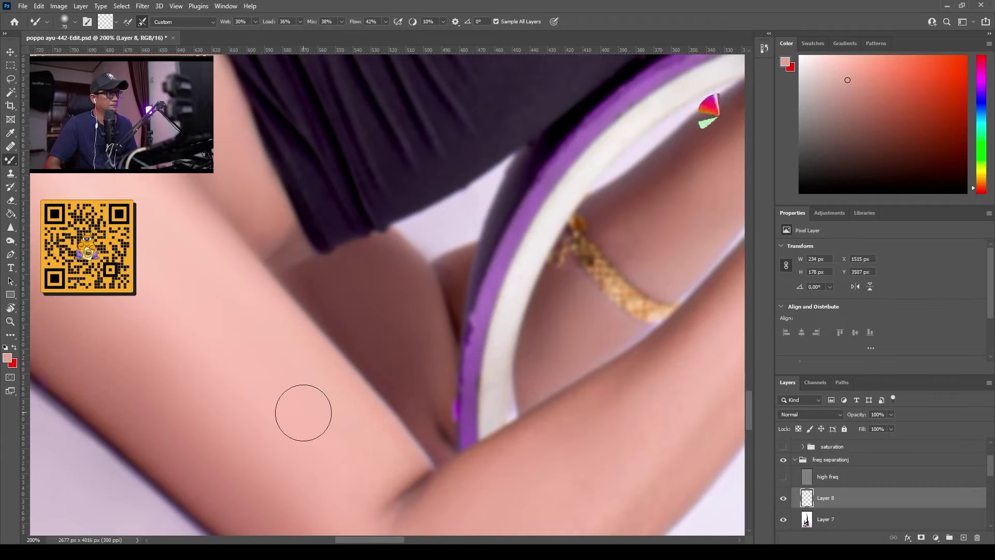
pyautogui.moveTo(322, 280)
pyautogui.mouseDown()
pyautogui.moveTo(328, 270)
pyautogui.moveTo(394, 263)
pyautogui.moveTo(414, 288)
pyautogui.moveTo(359, 275)
pyautogui.mouseUp()
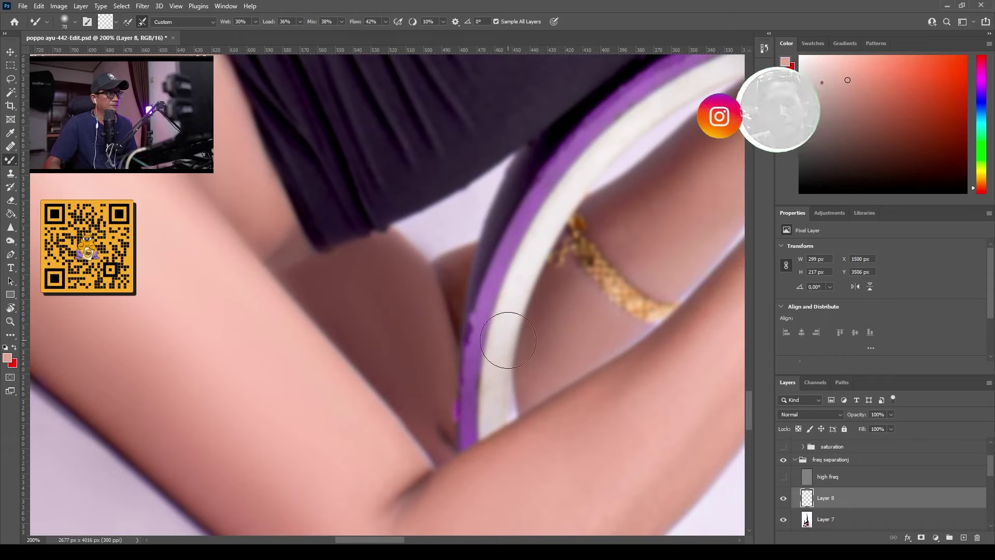
# Step: Compare the shadowed skin with and without the new blending layer, and set that layer's opacity to 48%
pyautogui.click(782, 500)
pyautogui.click(782, 501)
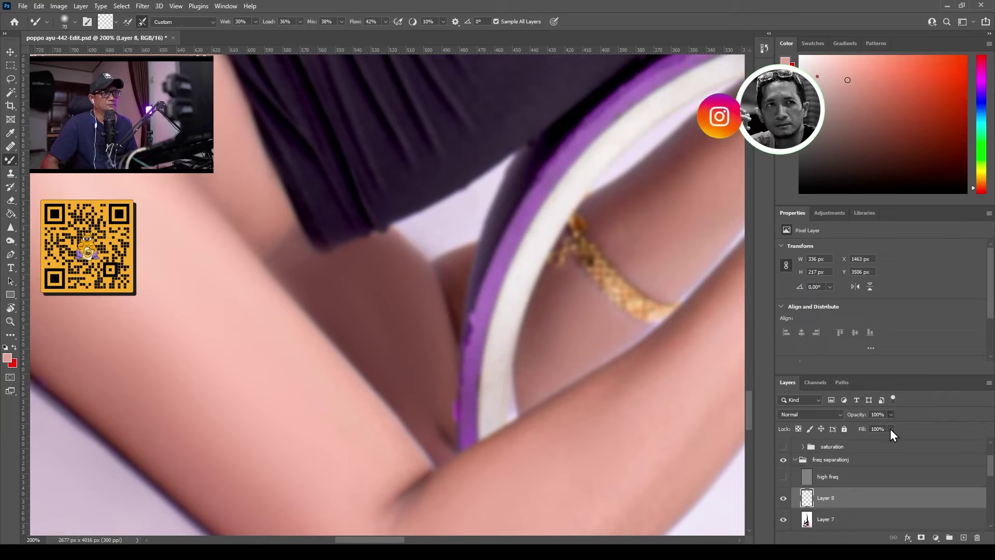
pyautogui.moveTo(869, 424); pyautogui.dragTo(848, 421)
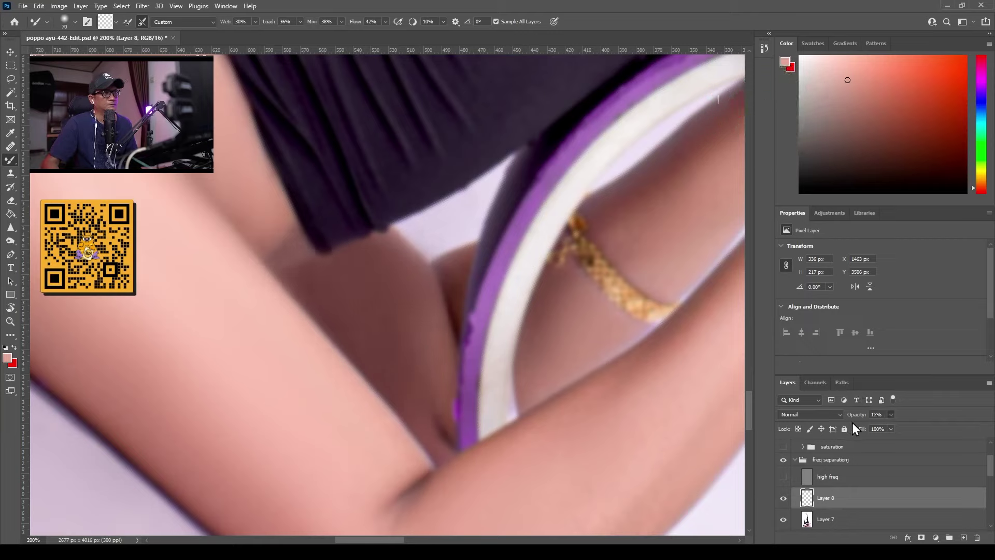
pyautogui.moveTo(866, 424); pyautogui.dragTo(866, 424)
pyautogui.click(885, 403)
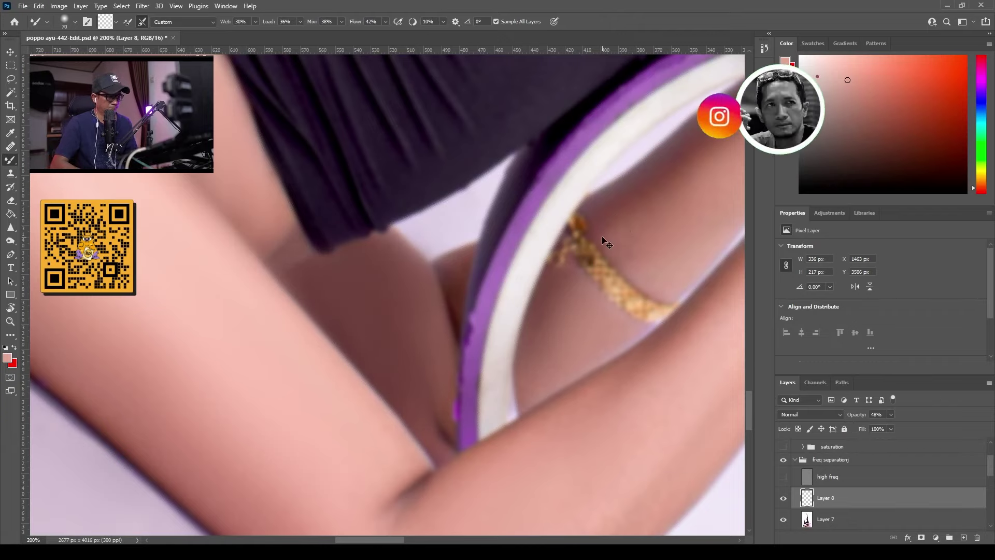
# Step: Stamp the visible layers into a new layer and smooth the bare strip of waist skin with a 35 px Mixer Brush
pyautogui.hotkey('ctrl', '-')
pyautogui.hotkey('ctrl', '-')
pyautogui.hotkey('ctrl', '-')
pyautogui.hotkey('ctrl', '-')
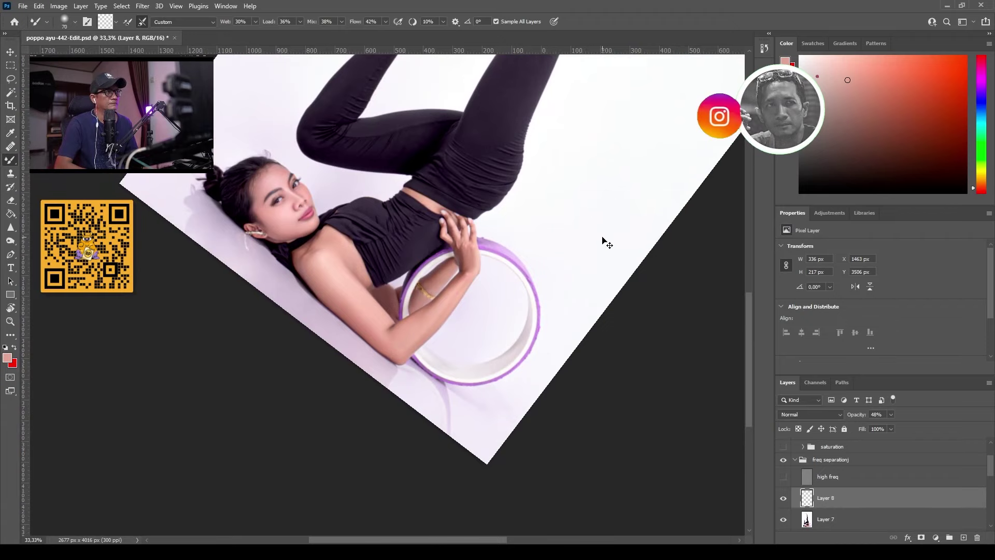
pyautogui.hotkey('ctrl', '+')
pyautogui.hotkey('ctrl', '+')
pyautogui.hotkey('ctrl', '+')
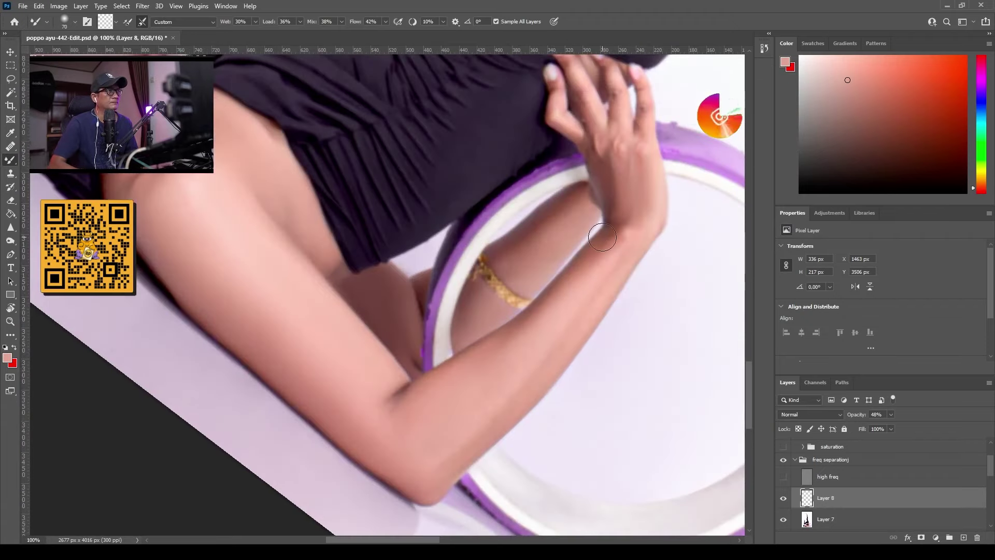
pyautogui.moveTo(531, 167); pyautogui.dragTo(459, 397)
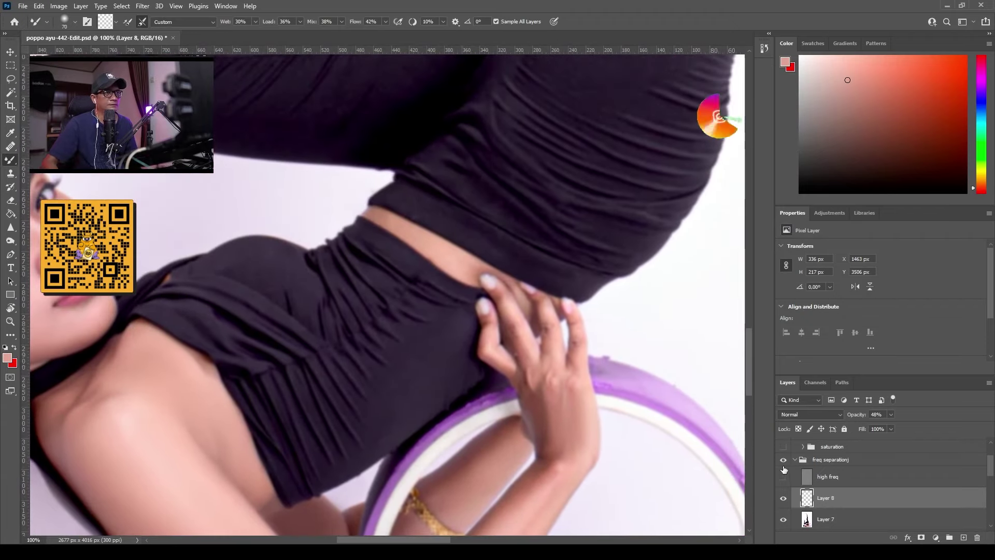
pyautogui.hotkey('ctrl', '+')
pyautogui.hotkey('ctrl', '+')
pyautogui.moveTo(573, 195)
pyautogui.mouseDown()
pyautogui.moveTo(573, 263)
pyautogui.moveTo(444, 328)
pyautogui.moveTo(413, 366)
pyautogui.moveTo(520, 375)
pyautogui.moveTo(509, 357)
pyautogui.mouseUp()
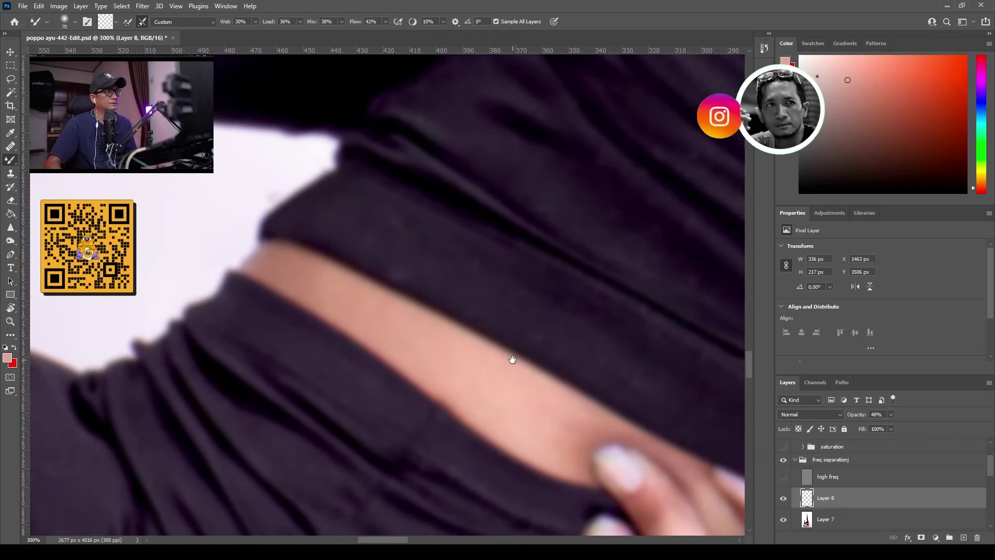
pyautogui.press('[')
pyautogui.press('[')
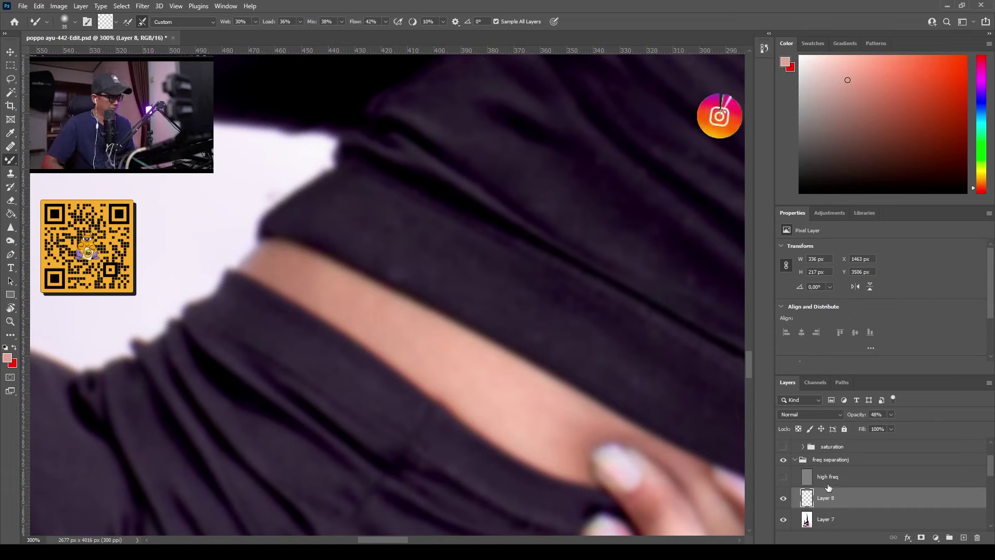
pyautogui.hotkey('ctrl', 'shift', 'alt', 'e')
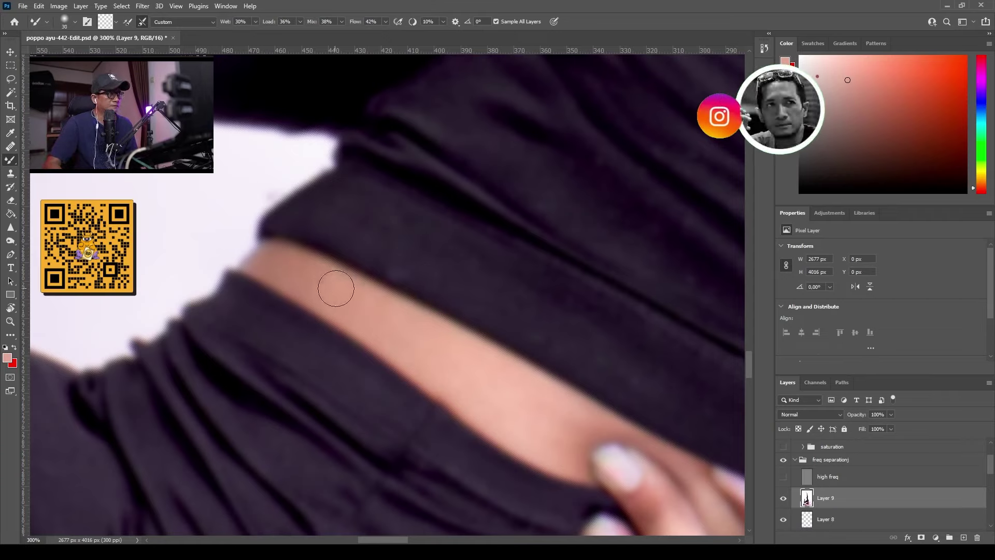
pyautogui.press(']')
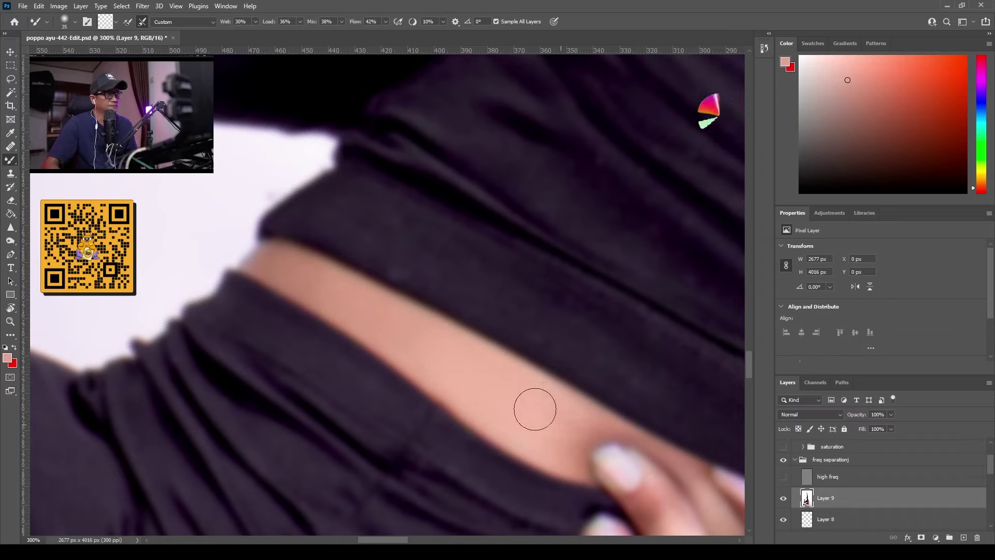
pyautogui.moveTo(347, 286)
pyautogui.mouseDown()
pyautogui.moveTo(433, 352)
pyautogui.moveTo(282, 262)
pyautogui.moveTo(464, 376)
pyautogui.moveTo(441, 352)
pyautogui.moveTo(524, 392)
pyautogui.moveTo(497, 377)
pyautogui.mouseUp()
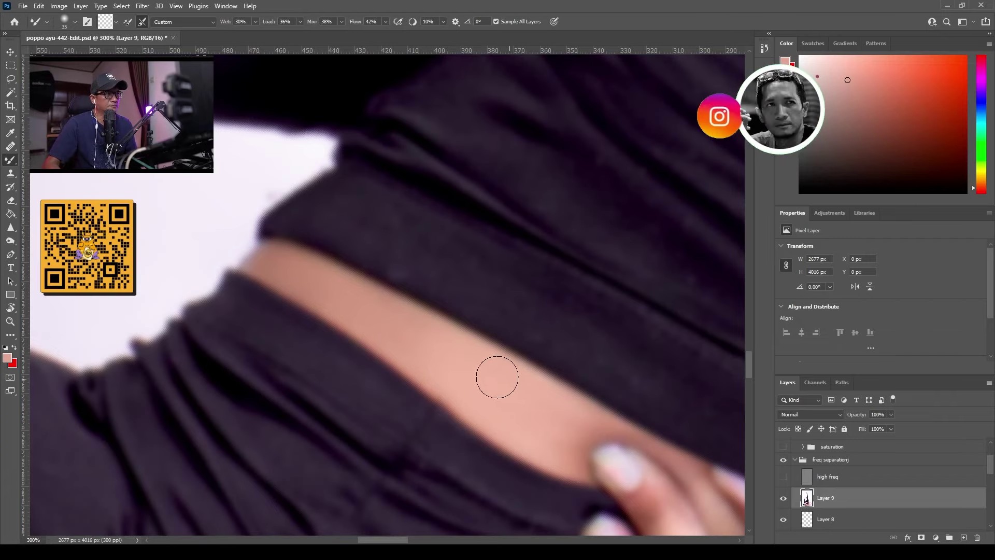
pyautogui.scroll(-5, 539, 309)
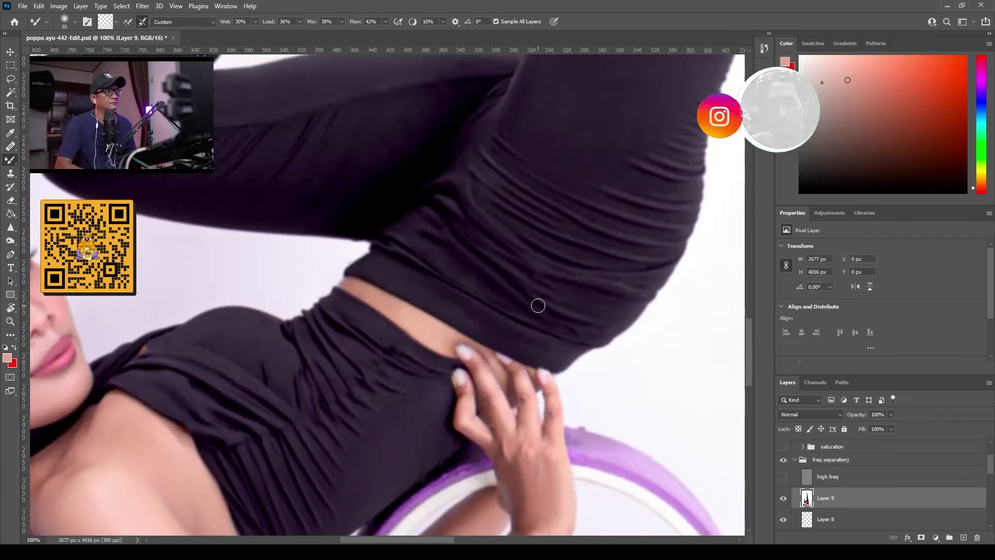
# Step: Enlarge the Mixer Brush to 50 px and blend the blotchy ankle skin on the bent leg's foot
pyautogui.scroll(2, 477, 166)
pyautogui.moveTo(460, 356); pyautogui.dragTo(489, 347)
pyautogui.scroll(5, 490, 347)
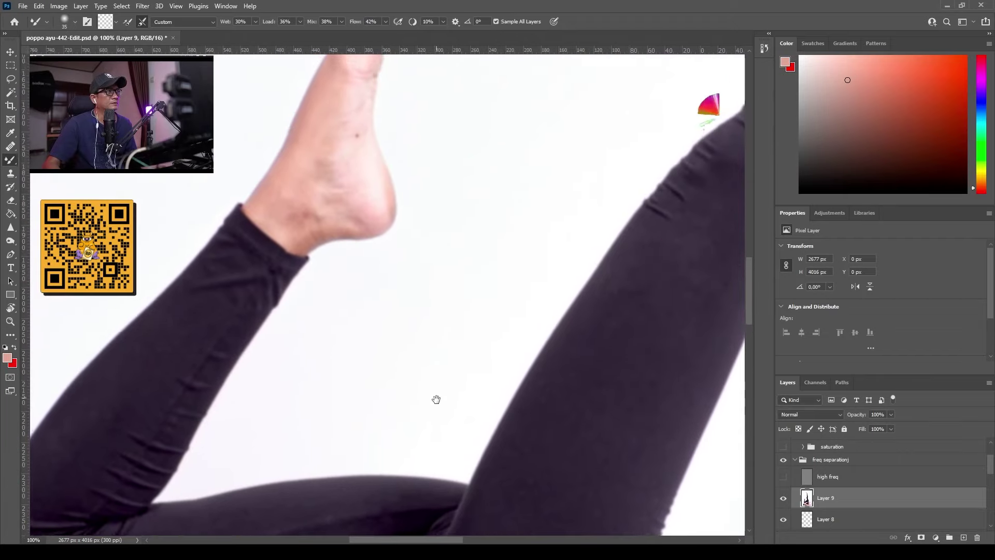
pyautogui.scroll(3, 449, 348)
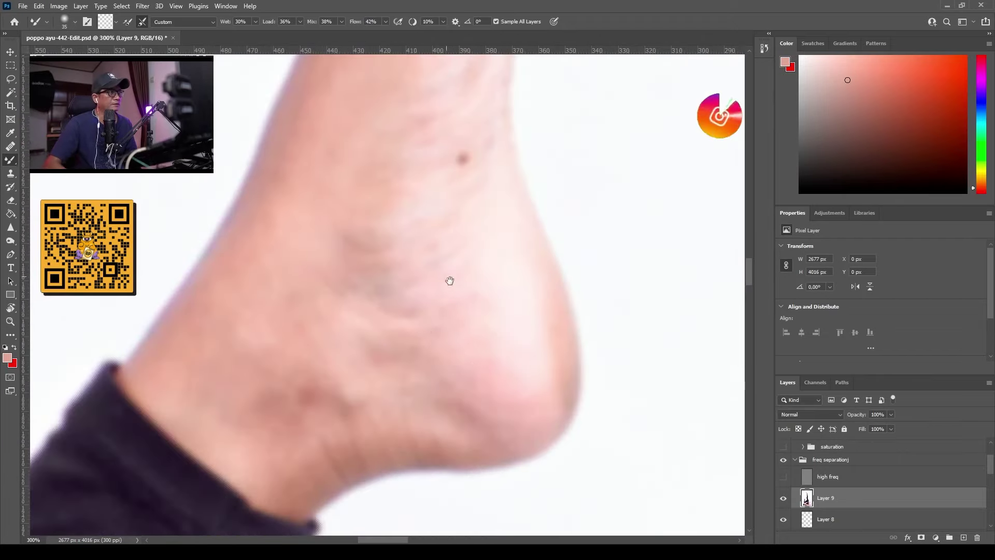
pyautogui.moveTo(449, 280); pyautogui.dragTo(538, 313)
pyautogui.press(']')
pyautogui.press(']')
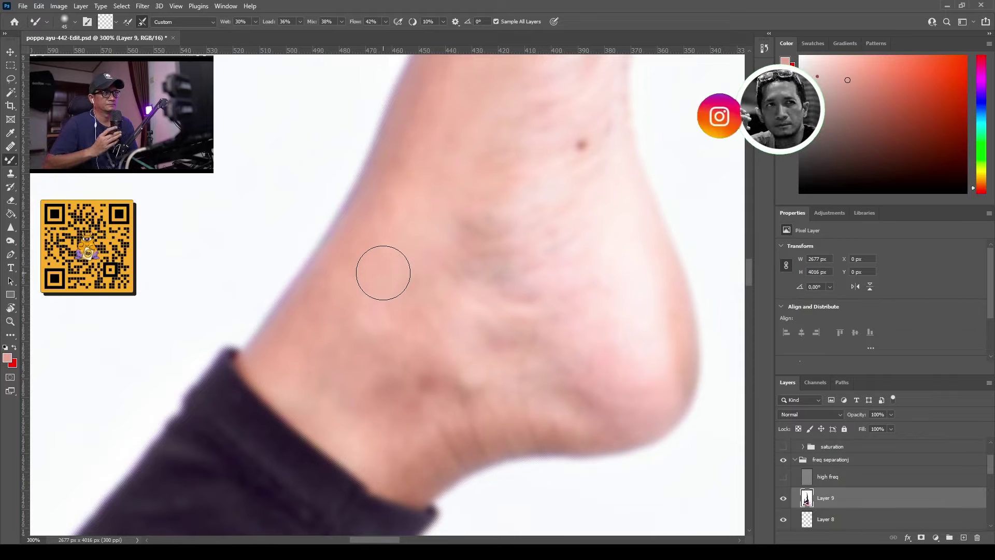
pyautogui.press(']')
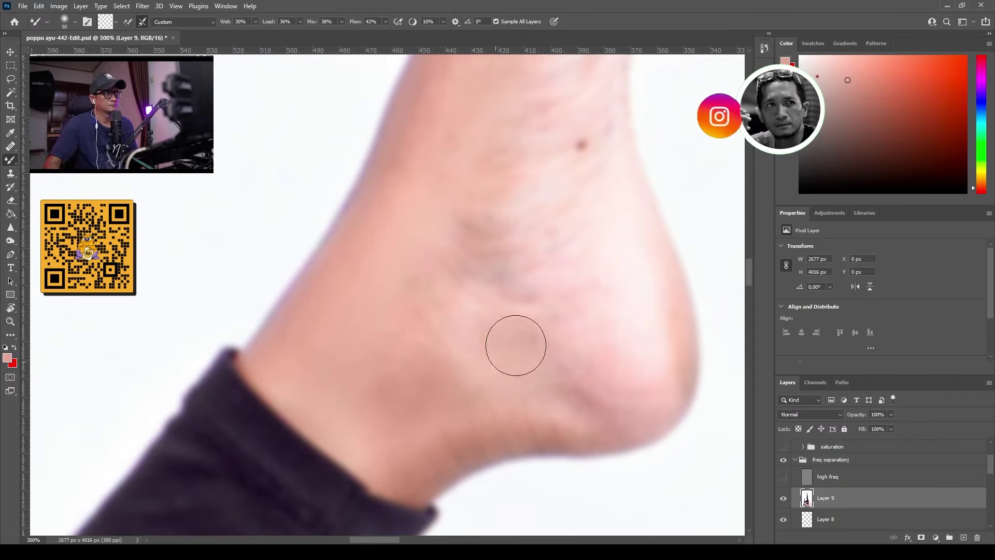
# Step: Blend the uneven skin along the sole and heel of the bent leg's foot with the Mixer Brush
pyautogui.scroll(6, 446, 158)
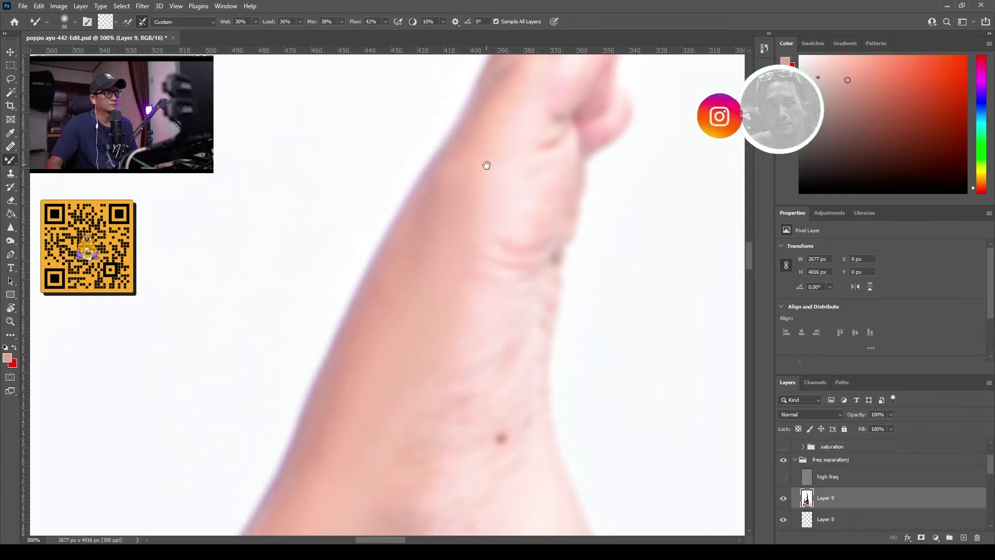
pyautogui.scroll(2, 410, 359)
pyautogui.scroll(-4, 462, 340)
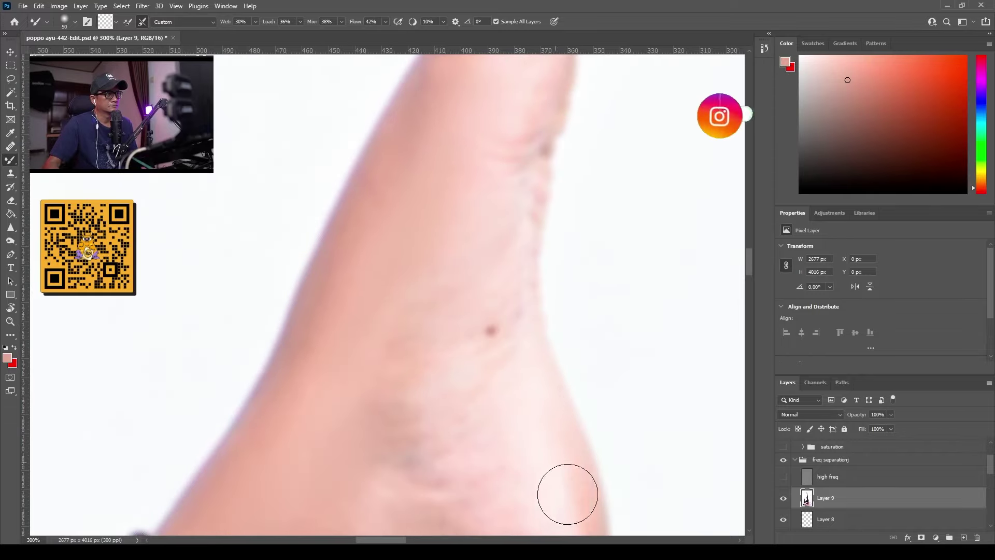
pyautogui.scroll(-3, 529, 371)
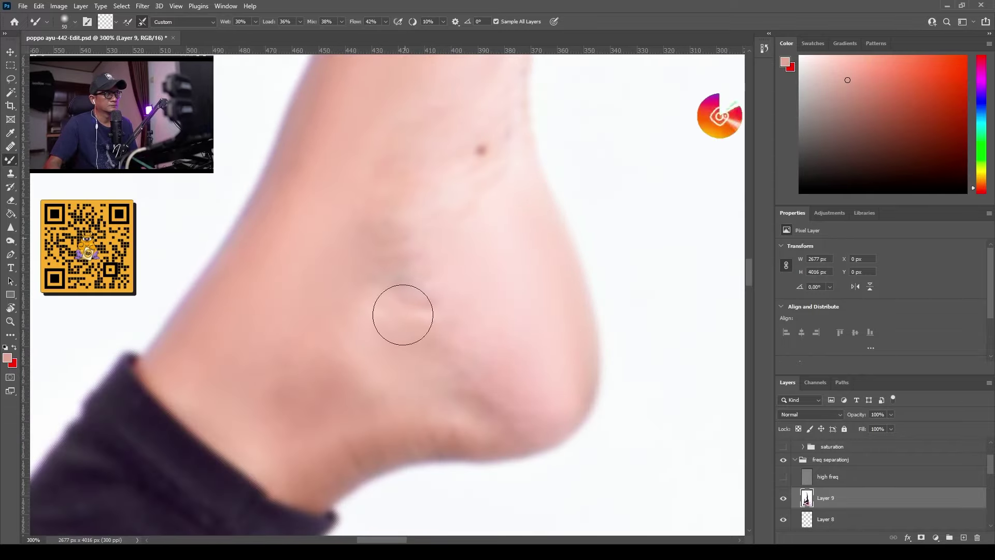
# Step: Show the high freq layer to check the blended foot together with its skin texture
pyautogui.hotkey('ctrl', '-')
pyautogui.click(783, 476)
pyautogui.hotkey('ctrl', '-')
pyautogui.hotkey('ctrl', '-')
pyautogui.hotkey('ctrl', '-')
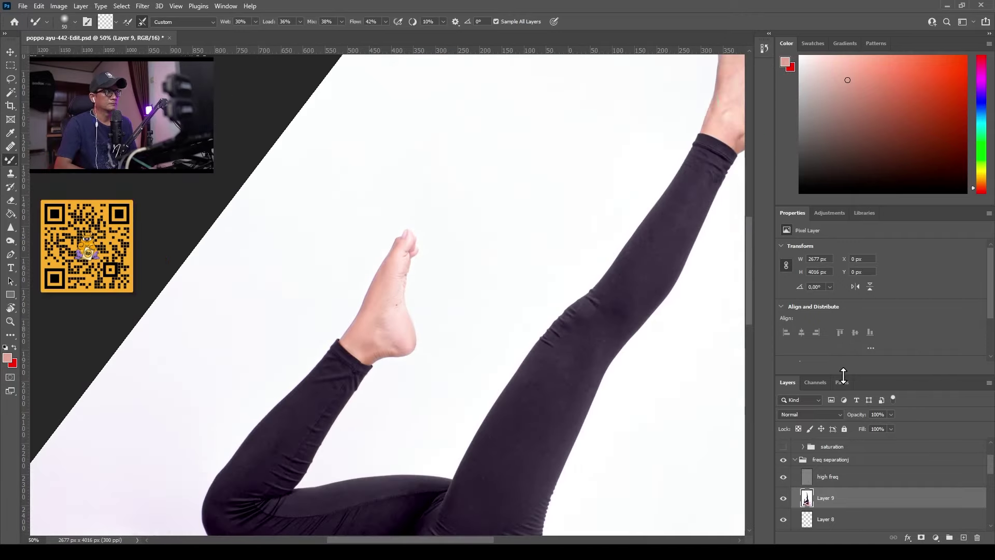
# Step: Add an empty layer directly beneath high freq, then hide high freq for retouching the raised leg's foot
pyautogui.hotkey('ctrl', '+')
pyautogui.hotkey('ctrl', '+')
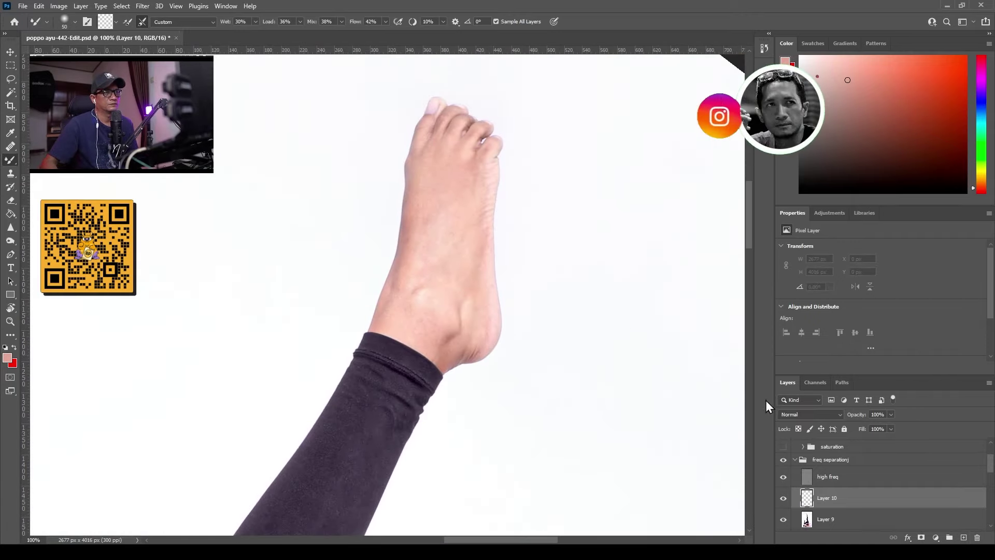
pyautogui.moveTo(438, 242); pyautogui.dragTo(420, 304)
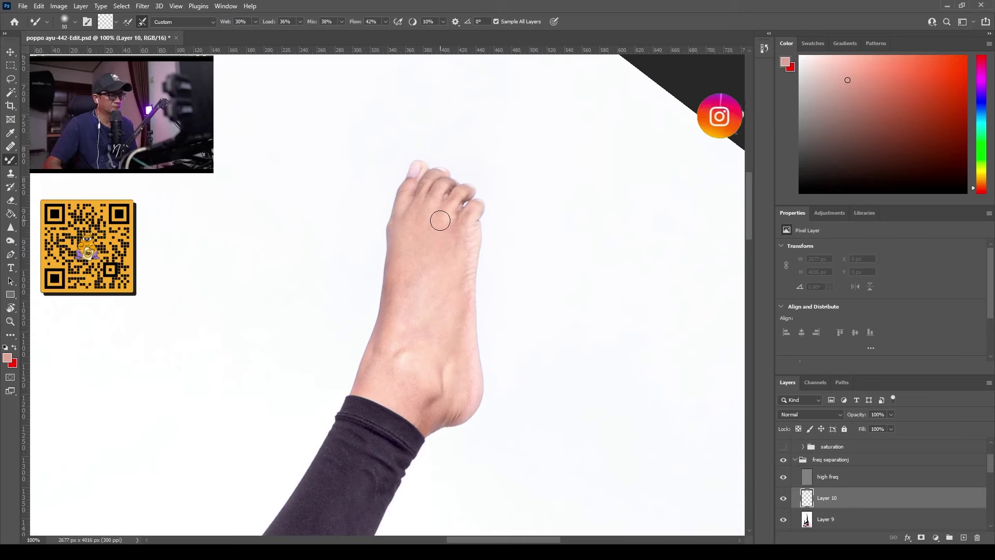
pyautogui.hotkey('ctrl', '+')
pyautogui.hotkey('ctrl', '+')
pyautogui.moveTo(461, 184); pyautogui.dragTo(473, 224)
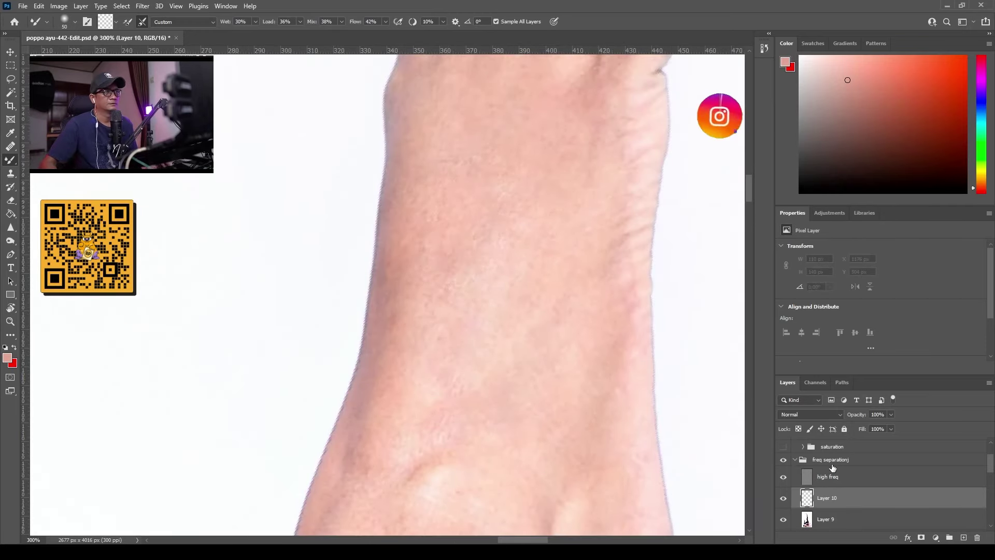
pyautogui.click(784, 477)
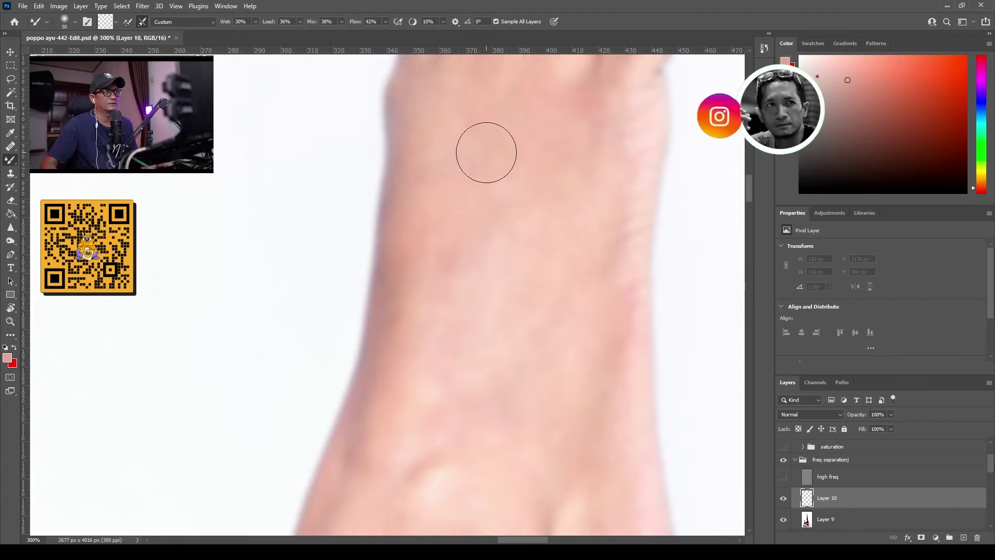
# Step: Blend the skin tones across the instep of the raised foot with the Mixer Brush on the new layer
pyautogui.moveTo(506, 184)
pyautogui.mouseDown()
pyautogui.moveTo(532, 162)
pyautogui.moveTo(562, 207)
pyautogui.mouseUp()
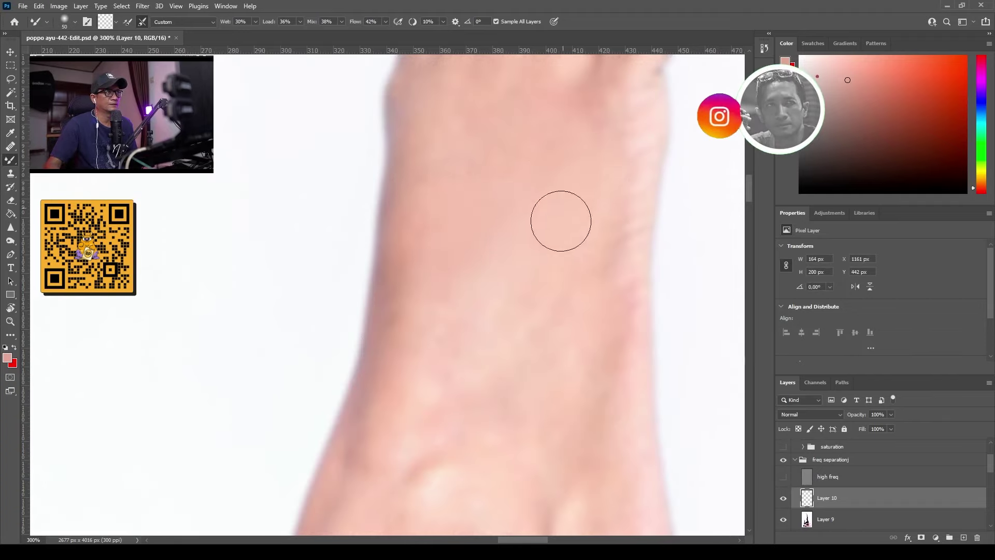
pyautogui.scroll(3, 568, 238)
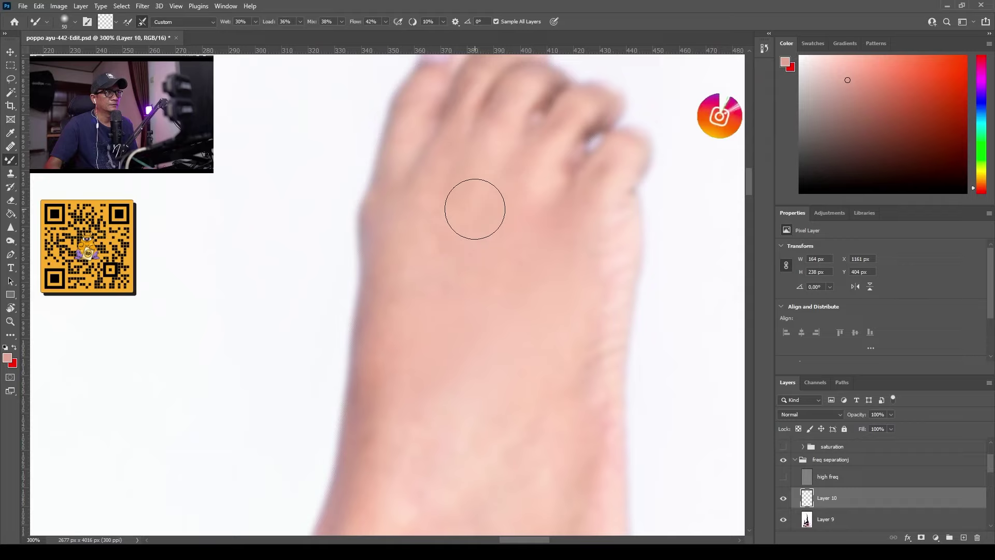
pyautogui.moveTo(424, 245)
pyautogui.mouseDown()
pyautogui.moveTo(395, 333)
pyautogui.moveTo(413, 265)
pyautogui.moveTo(431, 433)
pyautogui.mouseUp()
pyautogui.moveTo(481, 305); pyautogui.dragTo(500, 166)
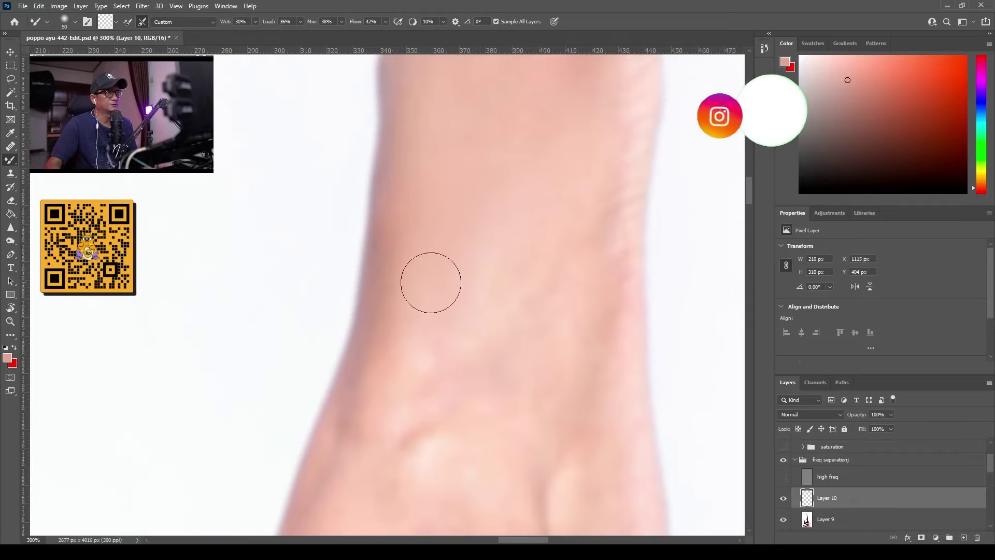
pyautogui.moveTo(535, 278)
pyautogui.mouseDown()
pyautogui.moveTo(572, 188)
pyautogui.moveTo(615, 158)
pyautogui.mouseUp()
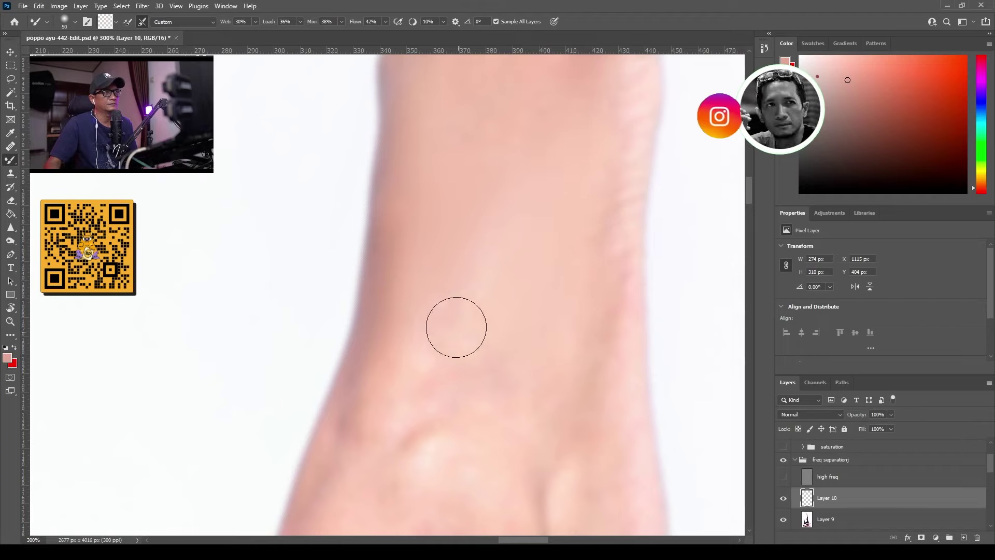
pyautogui.moveTo(520, 254); pyautogui.dragTo(513, 120)
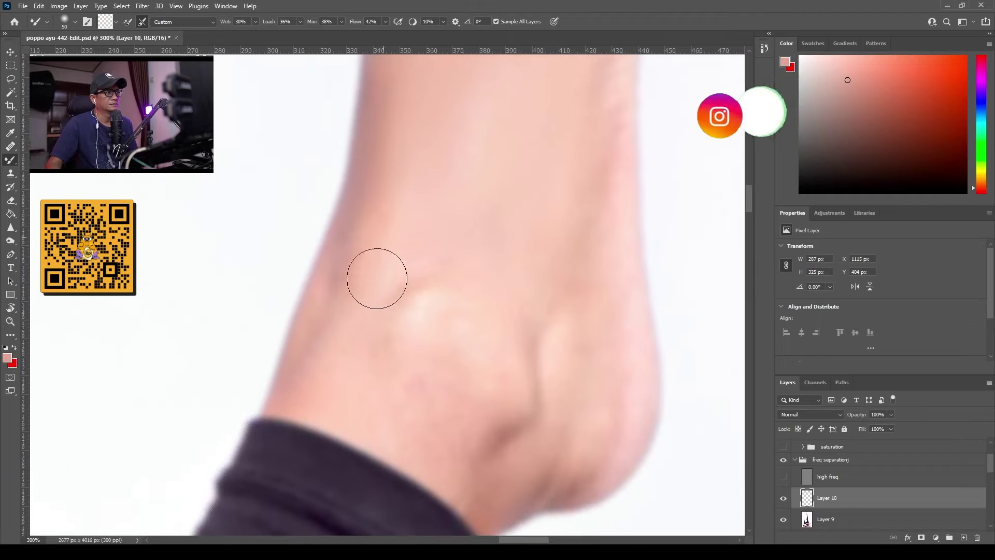
# Step: Smooth the skin around the ankle bone and heel of the raised foot with the Mixer Brush
pyautogui.moveTo(376, 277); pyautogui.dragTo(448, 245)
pyautogui.moveTo(393, 343)
pyautogui.mouseDown()
pyautogui.moveTo(482, 311)
pyautogui.moveTo(457, 431)
pyautogui.mouseUp()
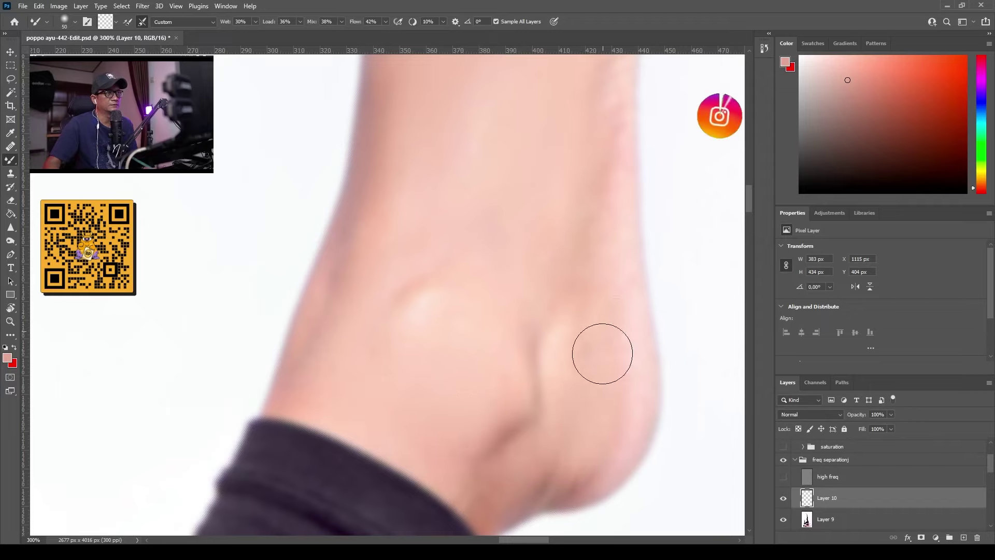
pyautogui.moveTo(558, 437)
pyautogui.mouseDown()
pyautogui.moveTo(484, 469)
pyautogui.moveTo(482, 506)
pyautogui.mouseUp()
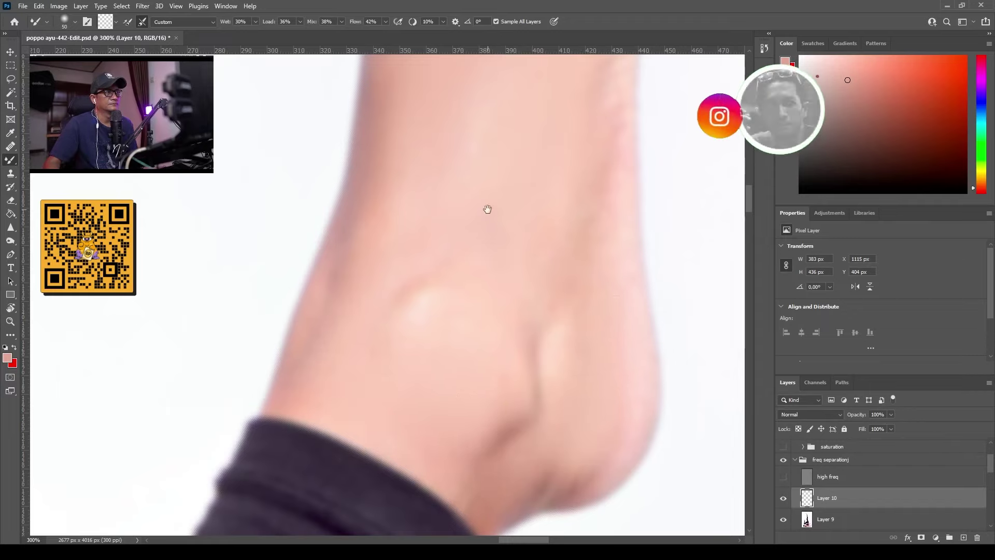
# Step: Blend the skin at the base of the toes on the raised foot
pyautogui.scroll(5, 487, 211)
pyautogui.scroll(3, 466, 248)
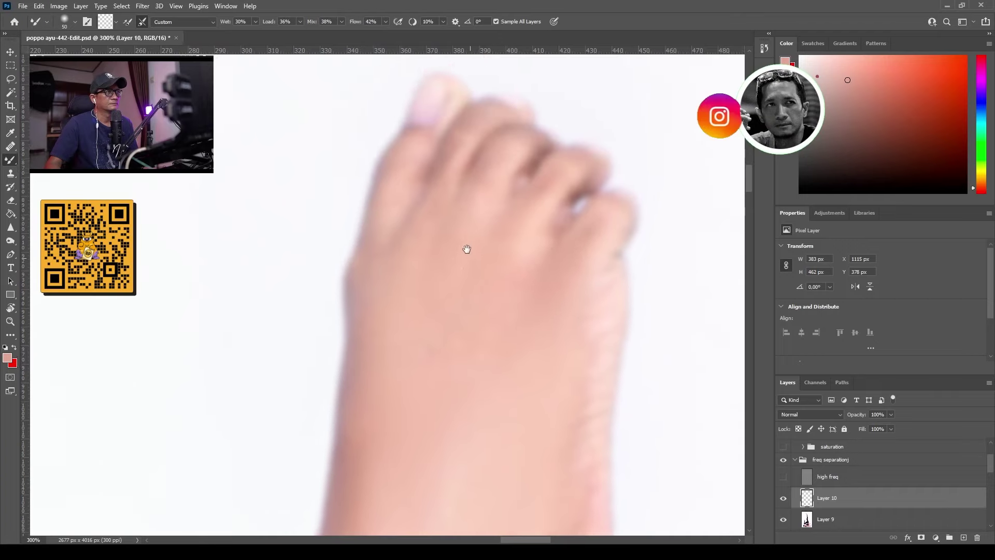
pyautogui.moveTo(418, 219)
pyautogui.mouseDown()
pyautogui.moveTo(440, 244)
pyautogui.moveTo(448, 195)
pyautogui.mouseUp()
# Step: Reset the rotated canvas view to upright and return to the Mixer Brush
pyautogui.hotkey('ctrl', '-')
pyautogui.scroll(-7, 451, 202)
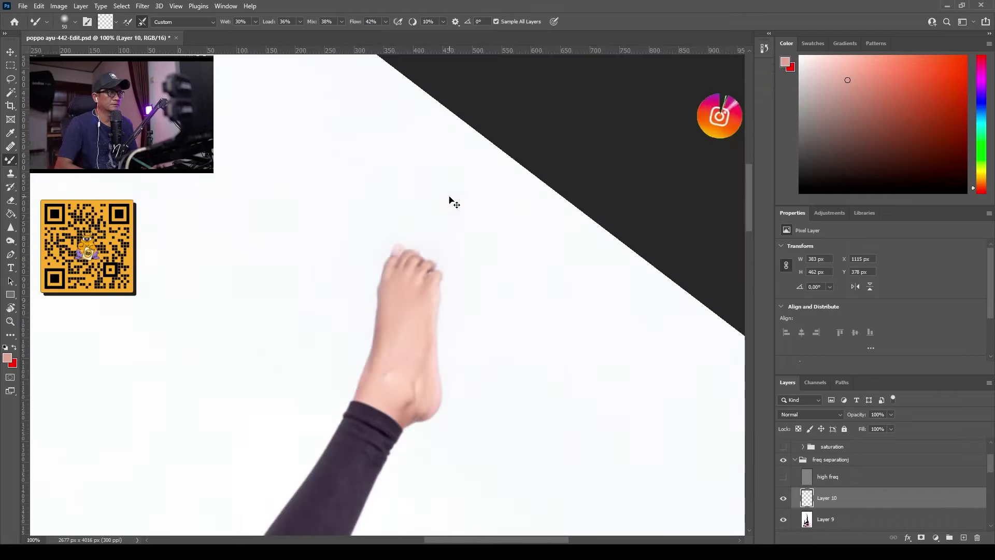
pyautogui.moveTo(422, 311); pyautogui.dragTo(497, 219)
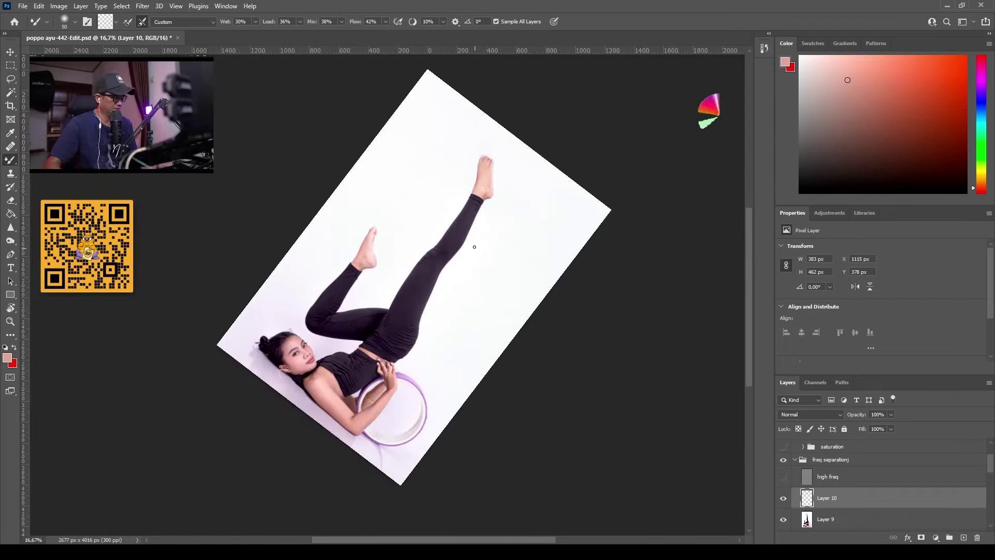
pyautogui.press('r')
pyautogui.click(158, 22)
pyautogui.press('b')
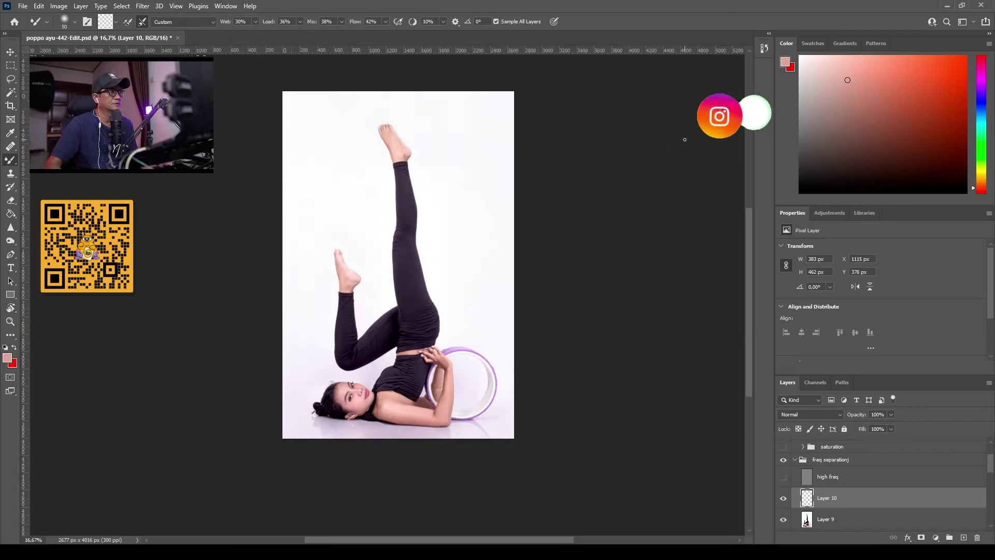
# Step: Make the high freq layer visible again to restore the skin texture over the blended layers
pyautogui.hotkey('ctrl', '1')
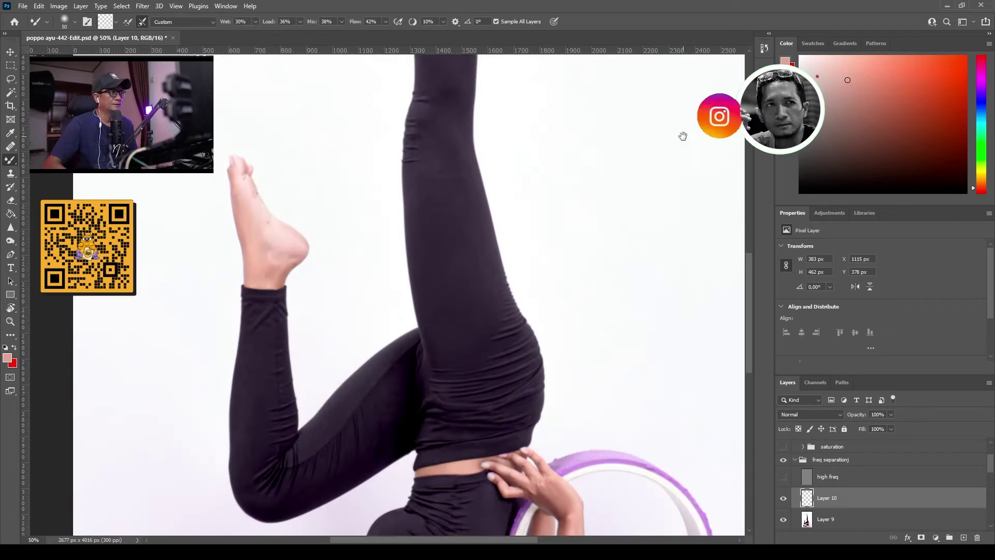
pyautogui.hotkey('ctrl', '-')
pyautogui.hotkey('ctrl', '-')
pyautogui.moveTo(496, 230); pyautogui.dragTo(466, 161)
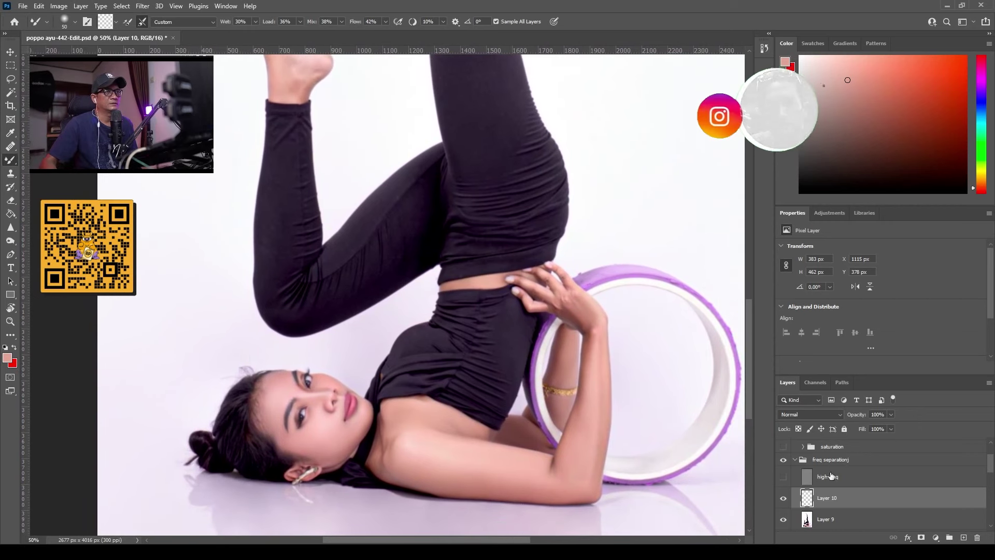
pyautogui.click(783, 476)
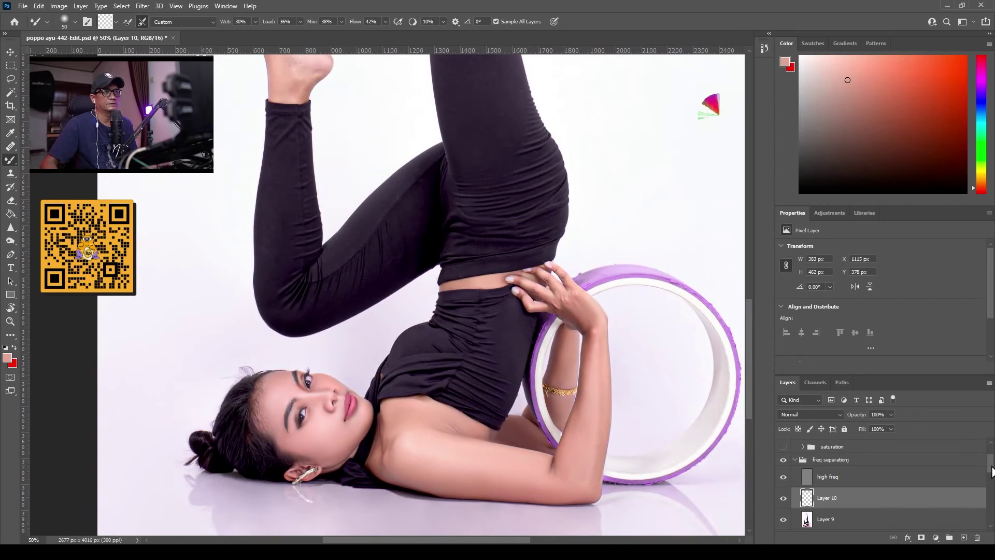
# Step: Compare the retouched photo with the original by isolating the Background layer, then restore all layers' visibility
pyautogui.moveTo(991, 470); pyautogui.dragTo(983, 536)
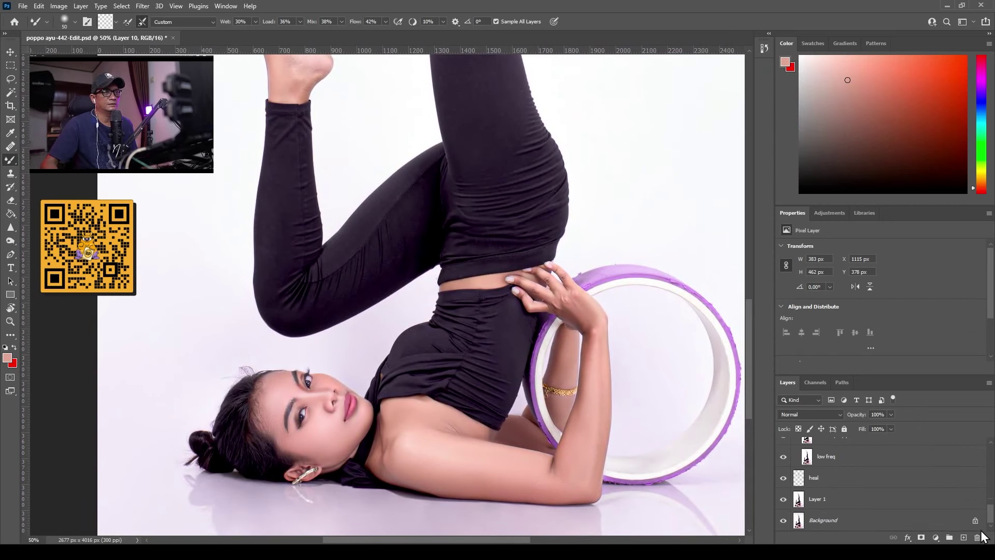
pyautogui.keyDown('alt'); pyautogui.click(784, 521); pyautogui.keyUp('alt')
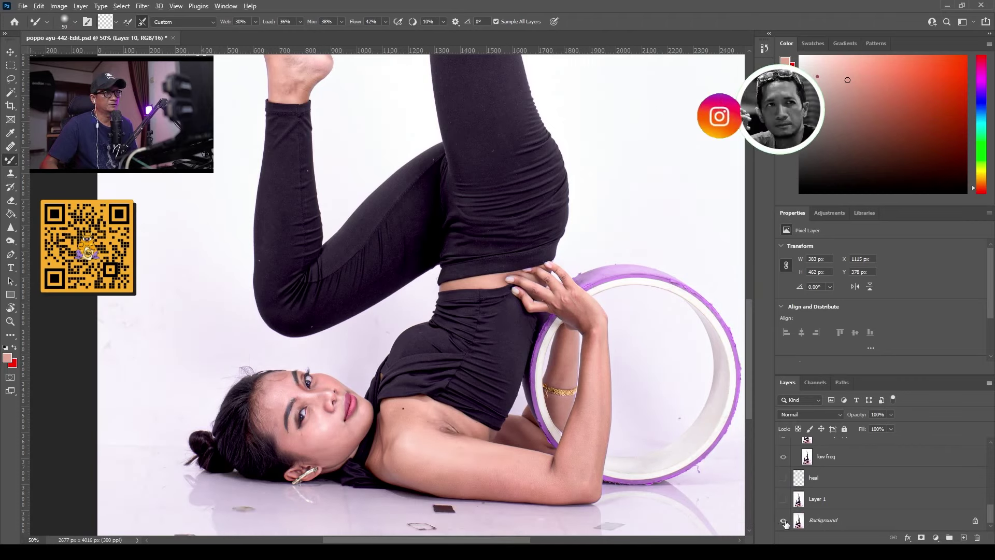
pyautogui.keyDown('alt'); pyautogui.click(784, 521); pyautogui.keyUp('alt')
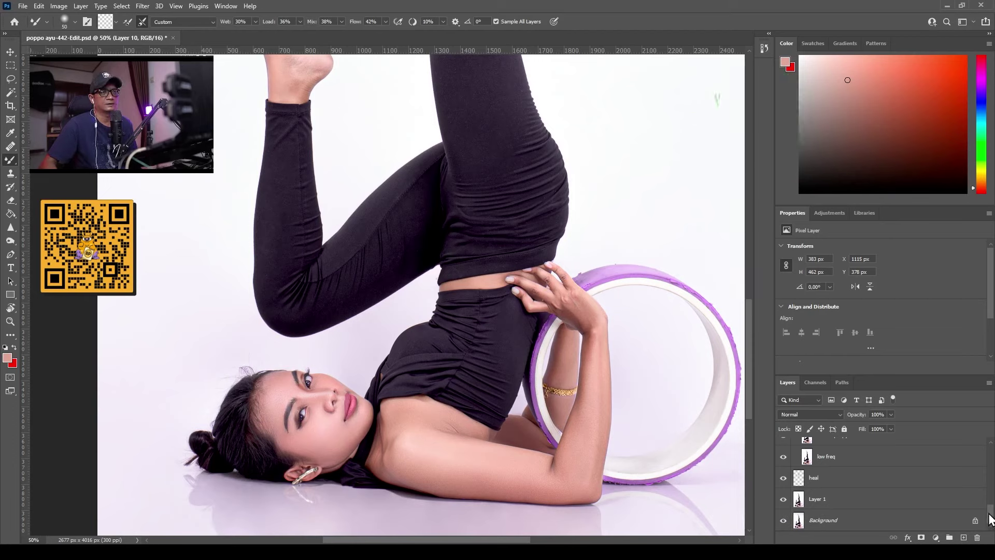
pyautogui.moveTo(990, 518); pyautogui.dragTo(792, 473)
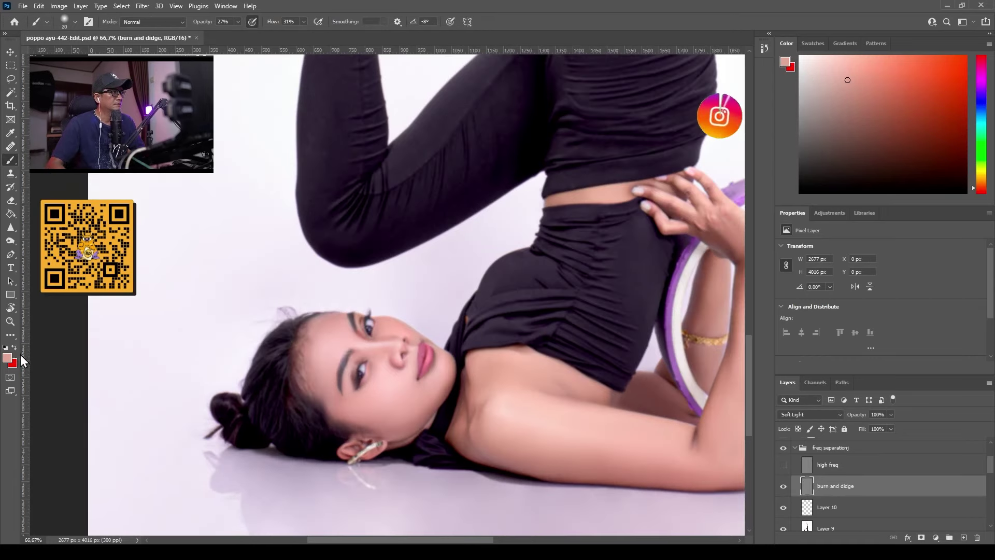
# Step: Set the foreground colour to white and the background to black for brushing on the burn and didge layer
pyautogui.press('i')
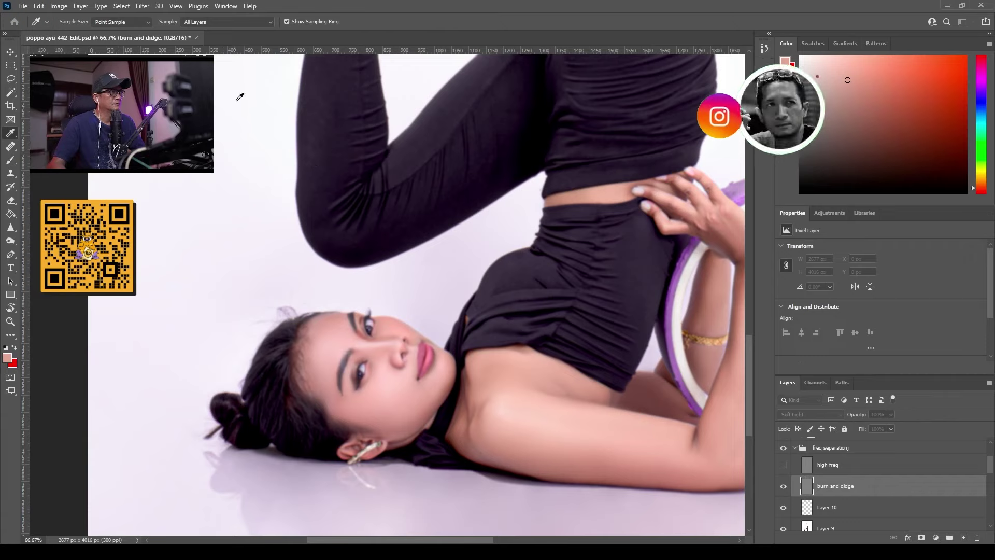
pyautogui.click(492, 121)
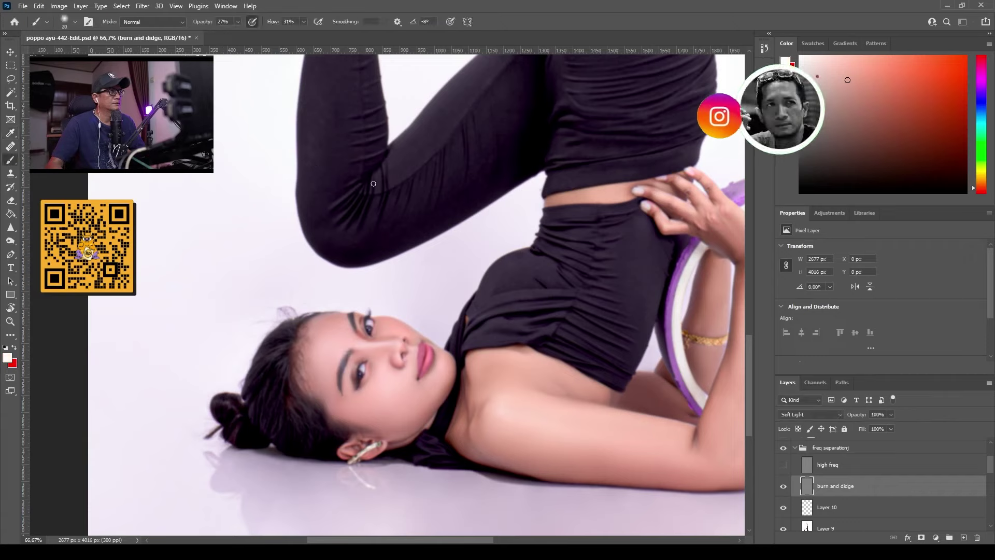
pyautogui.click(14, 347)
pyautogui.press('i')
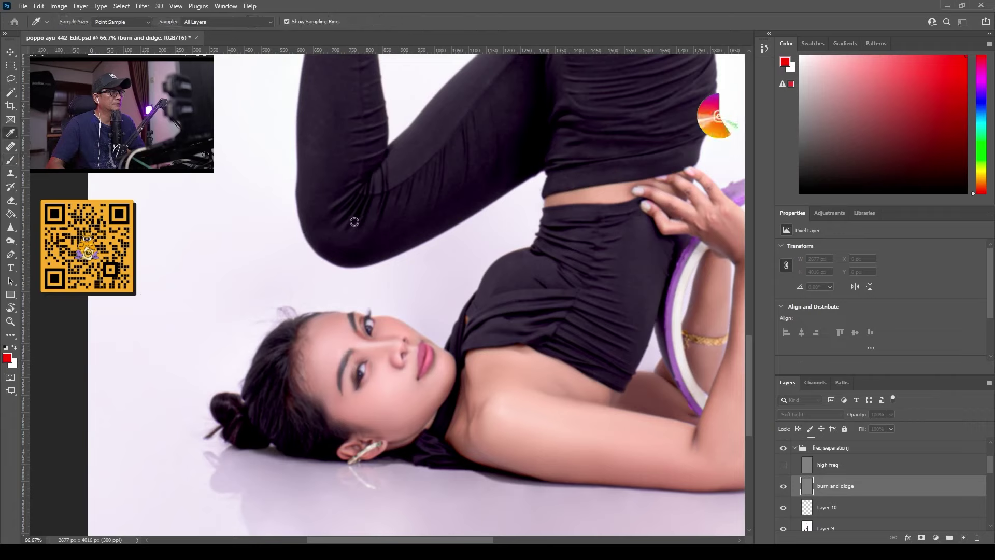
pyautogui.click(495, 124)
pyautogui.press('b')
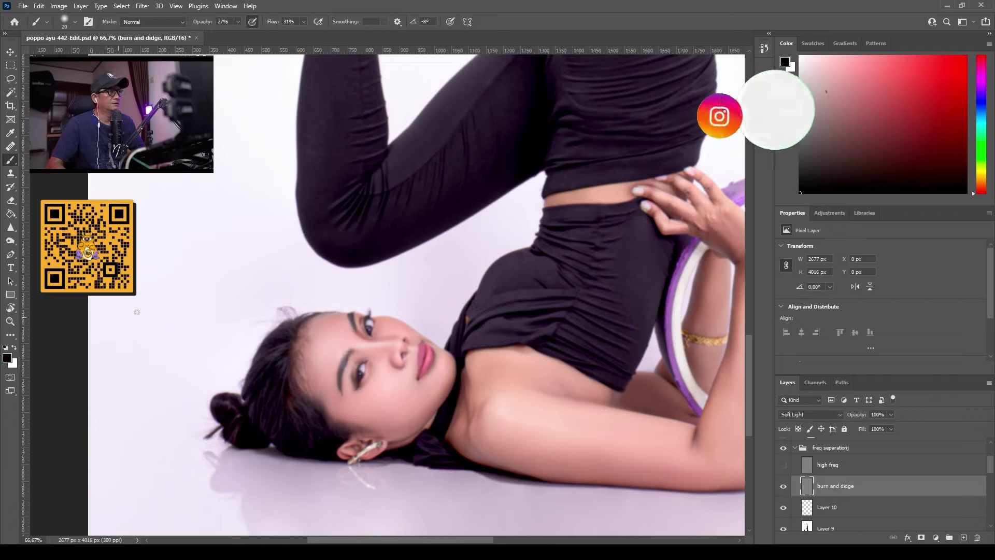
pyautogui.press('x')
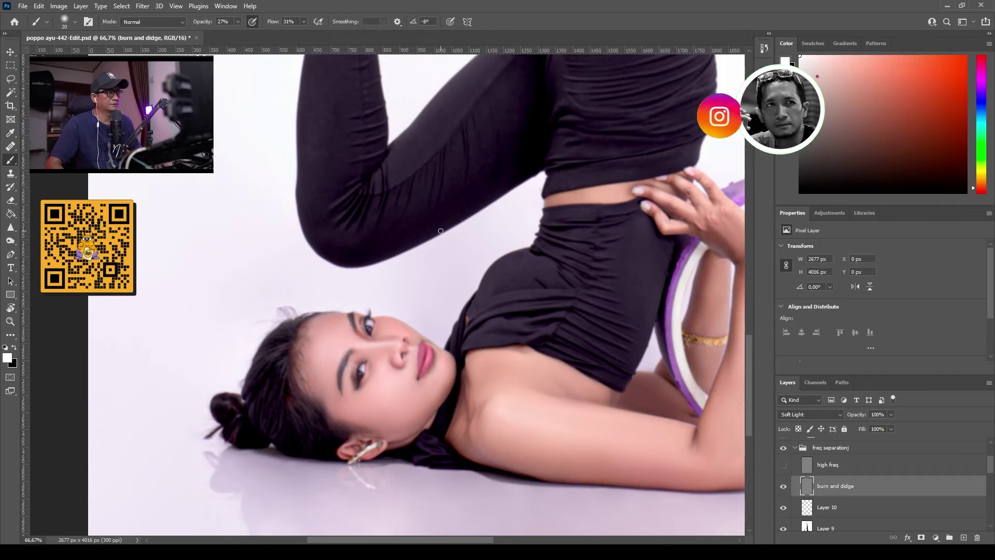
# Step: Rotate the canvas until the face is upright and lower the brush to 18% opacity and 15% flow
pyautogui.scroll(2, 441, 232)
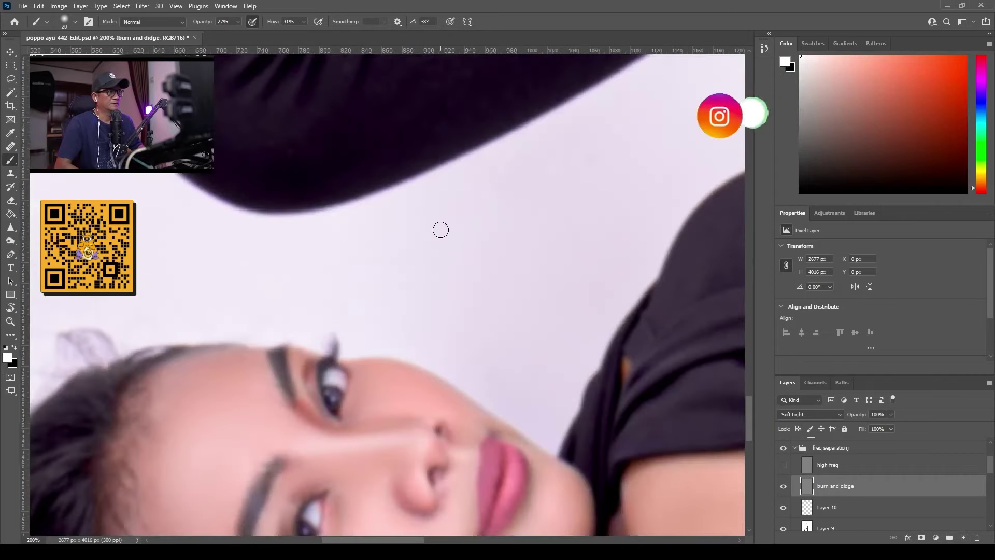
pyautogui.moveTo(382, 342); pyautogui.dragTo(462, 201)
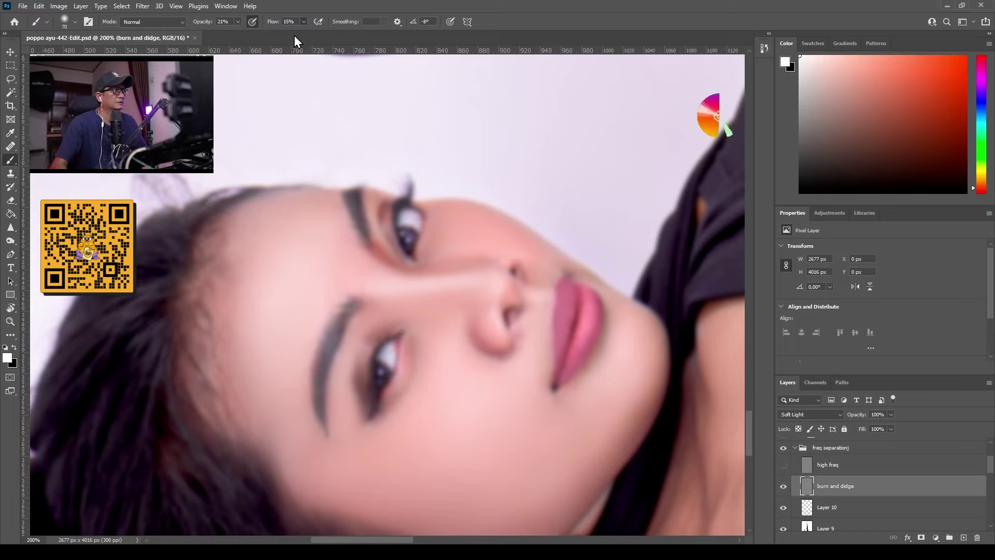
pyautogui.press('r')
pyautogui.moveTo(651, 278)
pyautogui.mouseDown()
pyautogui.moveTo(699, 293)
pyautogui.moveTo(560, 229)
pyautogui.mouseUp()
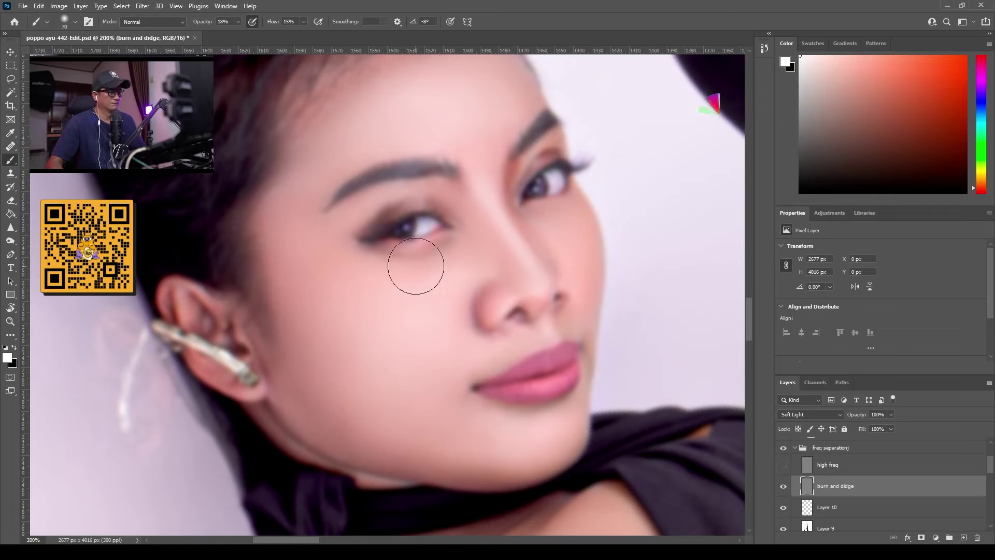
# Step: Burn the cheek beside the ear on the burn and didge layer with a large soft black brush, about 125 px
pyautogui.press('x')
pyautogui.press(']')
pyautogui.press(']')
pyautogui.press(']')
pyautogui.press(']')
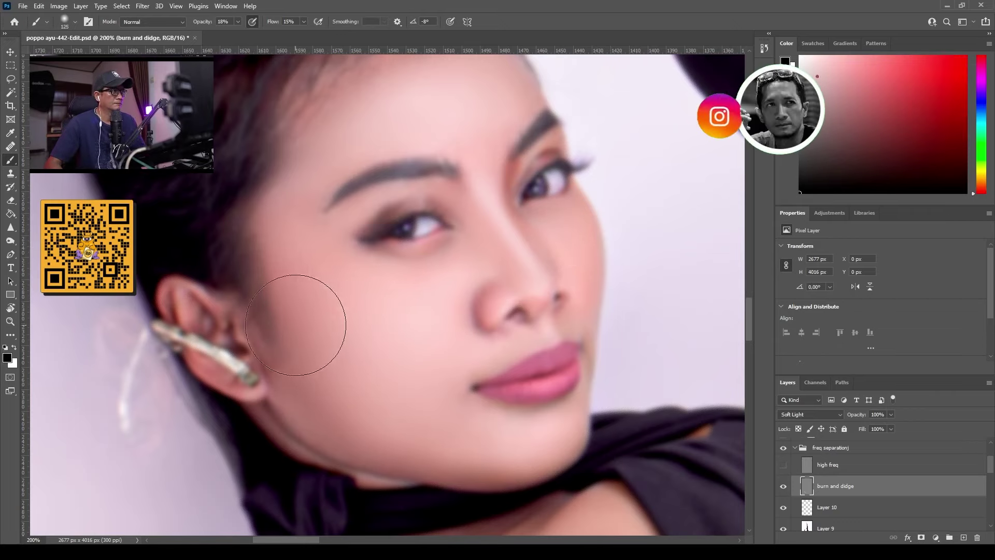
pyautogui.moveTo(274, 321); pyautogui.dragTo(270, 324)
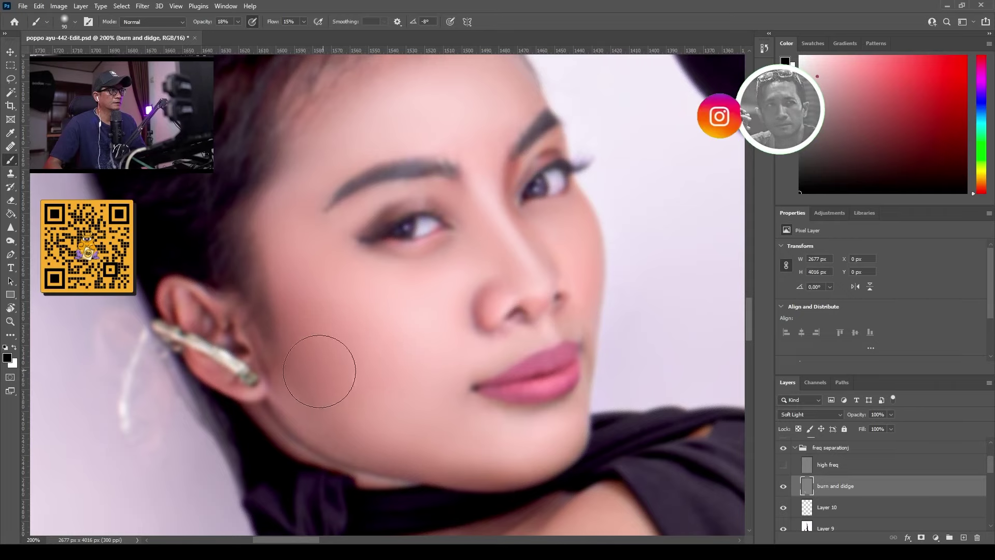
# Step: Dodge the forehead area between the eyebrows with a 50 px white brush
pyautogui.press('[')
pyautogui.press('[')
pyautogui.press('[')
pyautogui.press('[')
pyautogui.press('x')
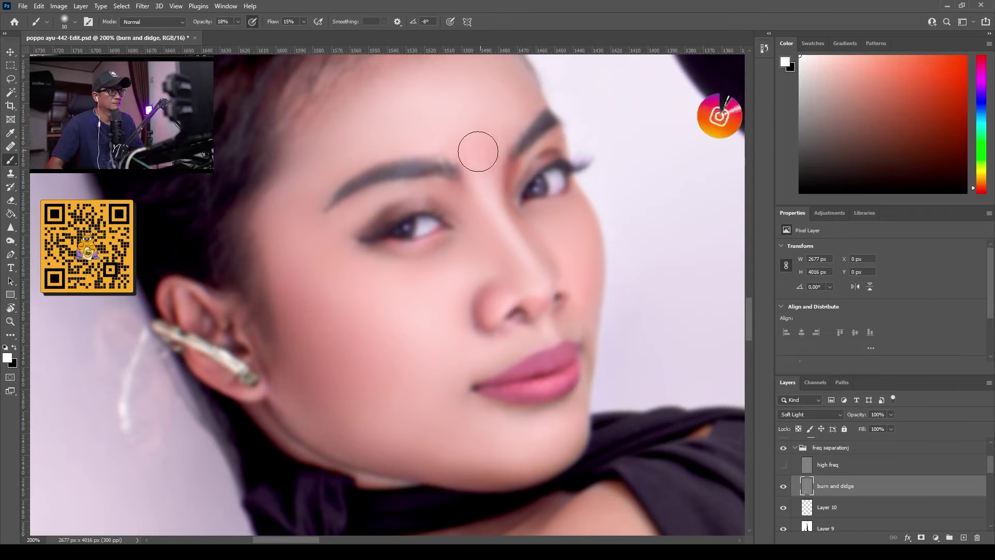
# Step: Darken the eyebrow on the ear side with a small black brush
pyautogui.scroll(3, 455, 204)
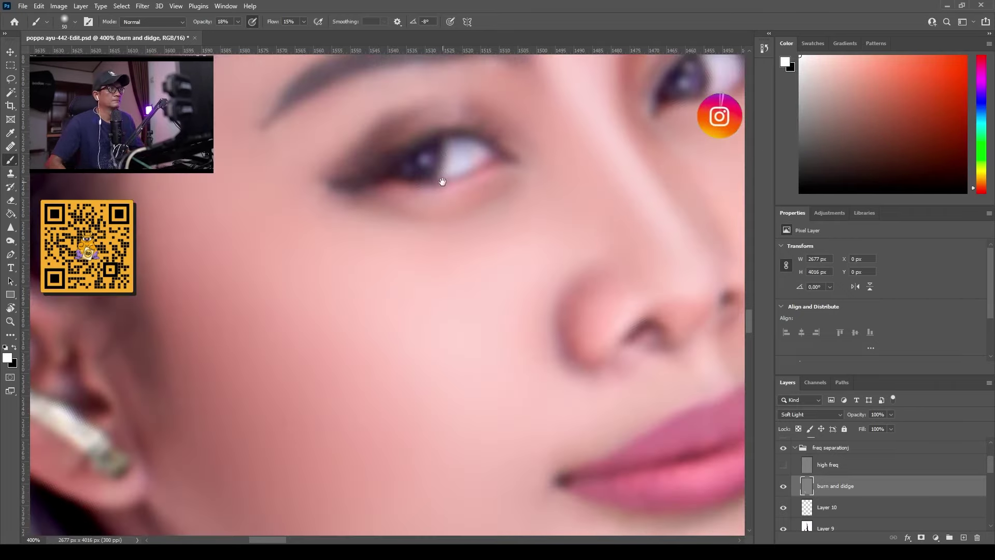
pyautogui.press('[')
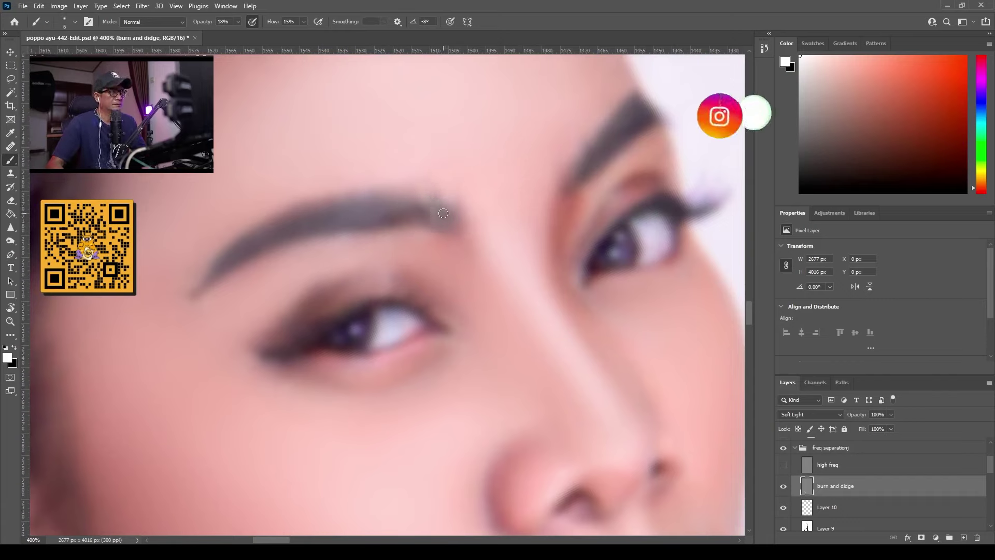
pyautogui.press('x')
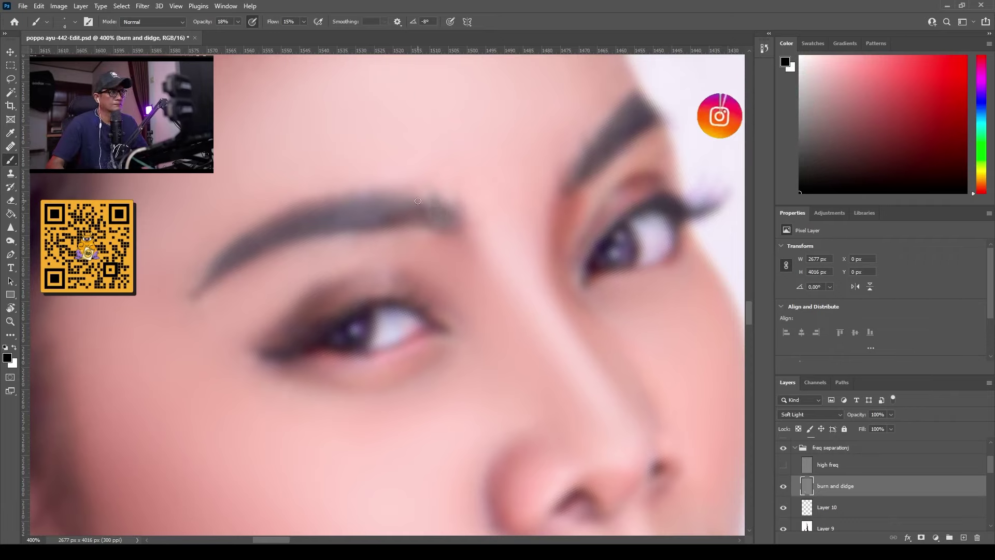
pyautogui.press(']')
pyautogui.press(']')
pyautogui.press(']')
pyautogui.press(']')
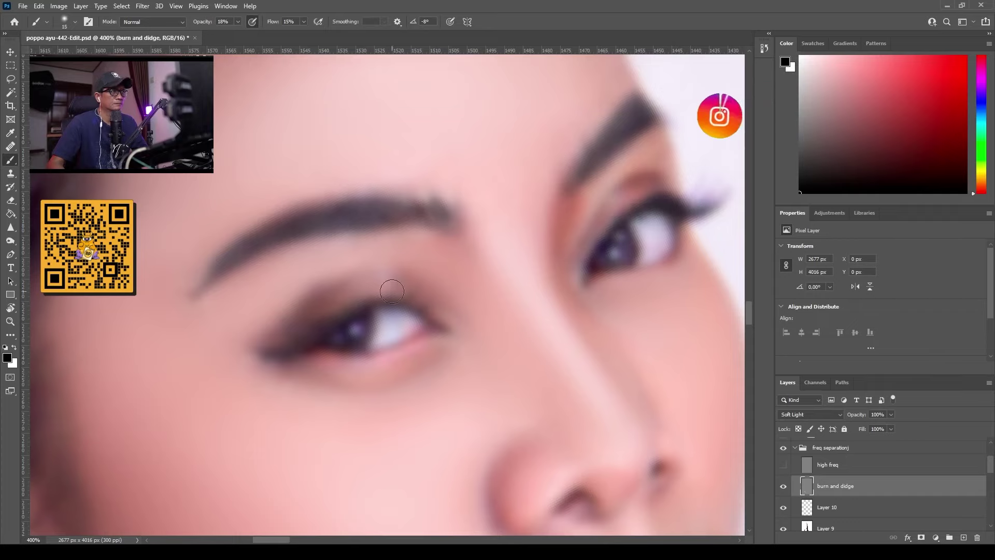
# Step: Shade the outer corner of the ear-side eye with a 30 px black brush and lighten the other eyelid with white
pyautogui.press(']')
pyautogui.press(']')
pyautogui.press(']')
pyautogui.press('x')
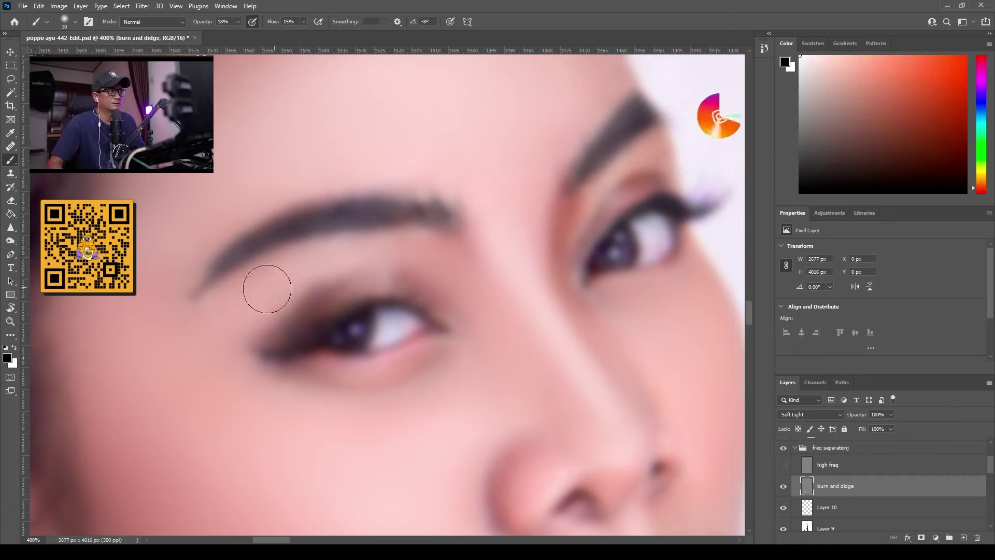
pyautogui.press('x')
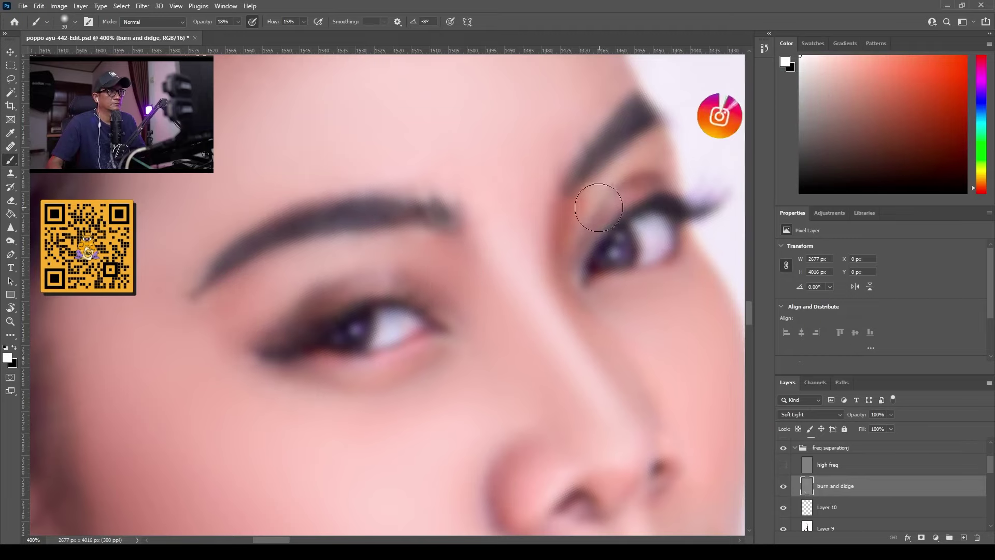
# Step: Burn the nostril edges, lip contours and the area above the upper lip with a small black brush of 8 to 20 px
pyautogui.moveTo(446, 311); pyautogui.dragTo(395, 140)
pyautogui.press('[')
pyautogui.press('[')
pyautogui.press('[')
pyautogui.press('[')
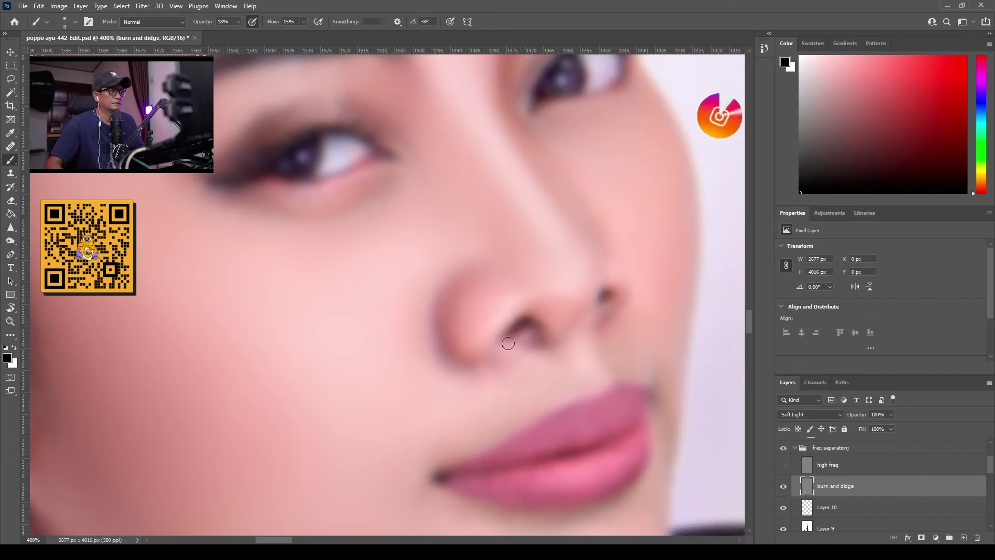
pyautogui.moveTo(621, 395); pyautogui.dragTo(585, 323)
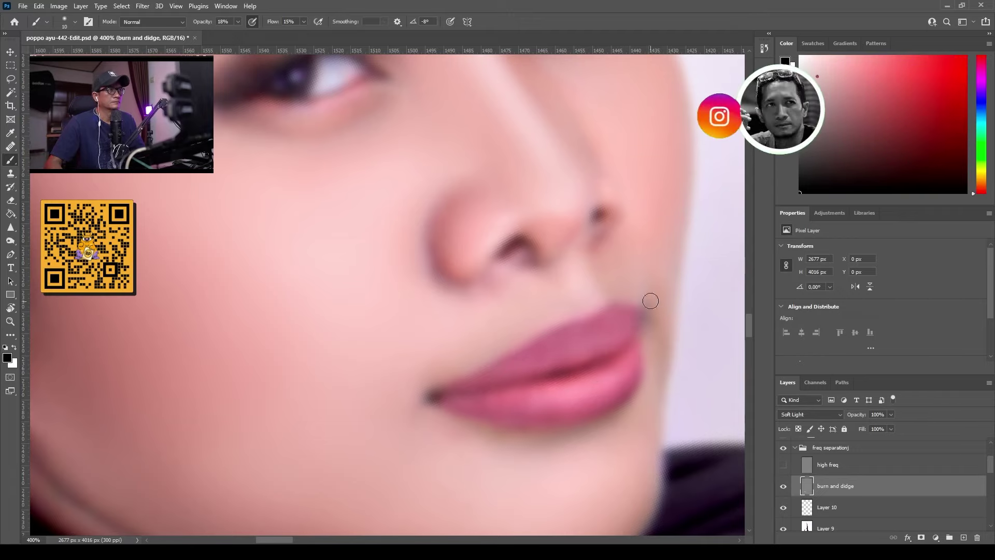
pyautogui.moveTo(651, 301); pyautogui.dragTo(568, 420)
pyautogui.press(']')
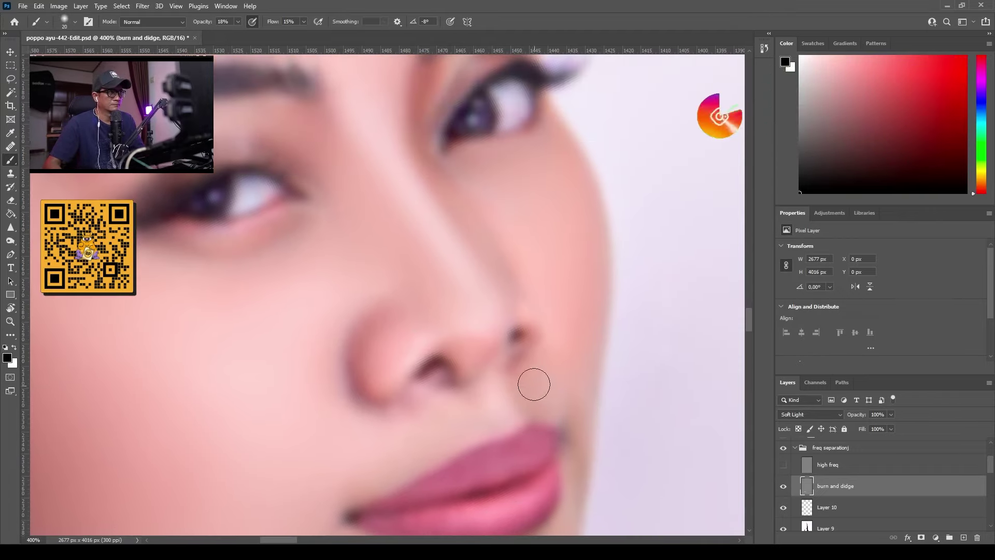
# Step: Examine the dodged and burned face both from afar and close up to judge how natural the shading looks
pyautogui.hotkey('ctrl', '-')
pyautogui.hotkey('ctrl', '-')
pyautogui.hotkey('ctrl', '-')
pyautogui.hotkey('ctrl', '-')
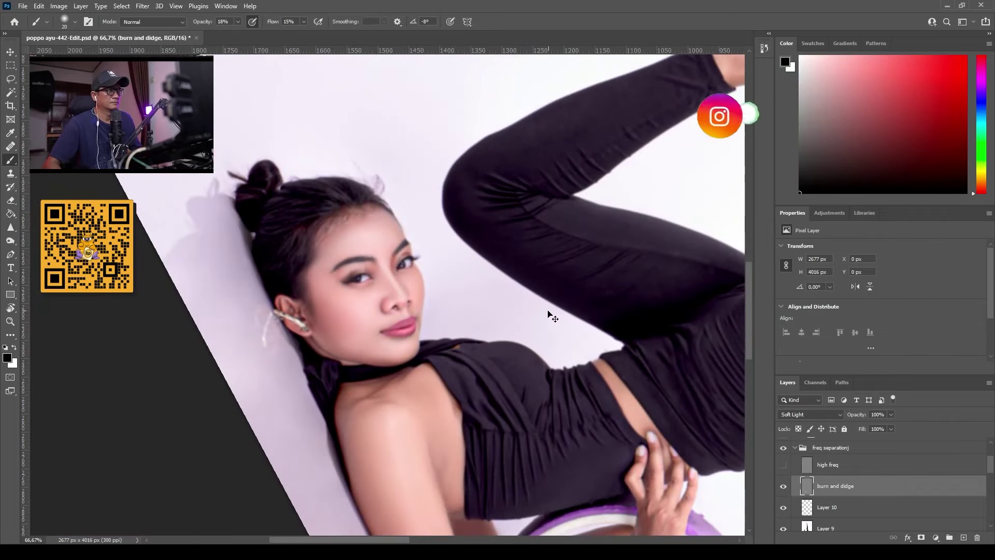
pyautogui.hotkey('ctrl', '+')
pyautogui.hotkey('ctrl', '+')
pyautogui.hotkey('ctrl', '+')
pyautogui.hotkey('ctrl', '+')
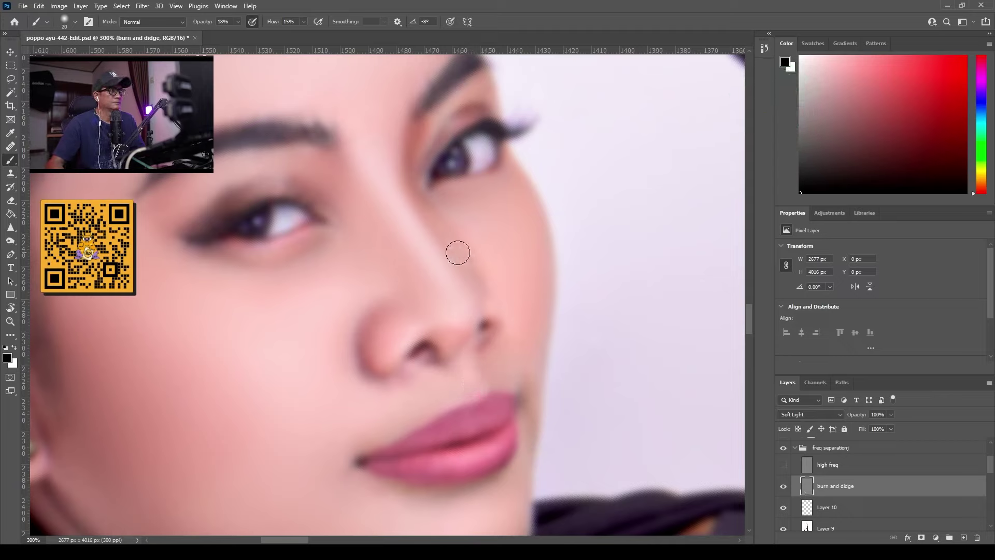
pyautogui.moveTo(355, 345)
pyautogui.mouseDown()
pyautogui.moveTo(608, 291)
pyautogui.moveTo(516, 305)
pyautogui.mouseUp()
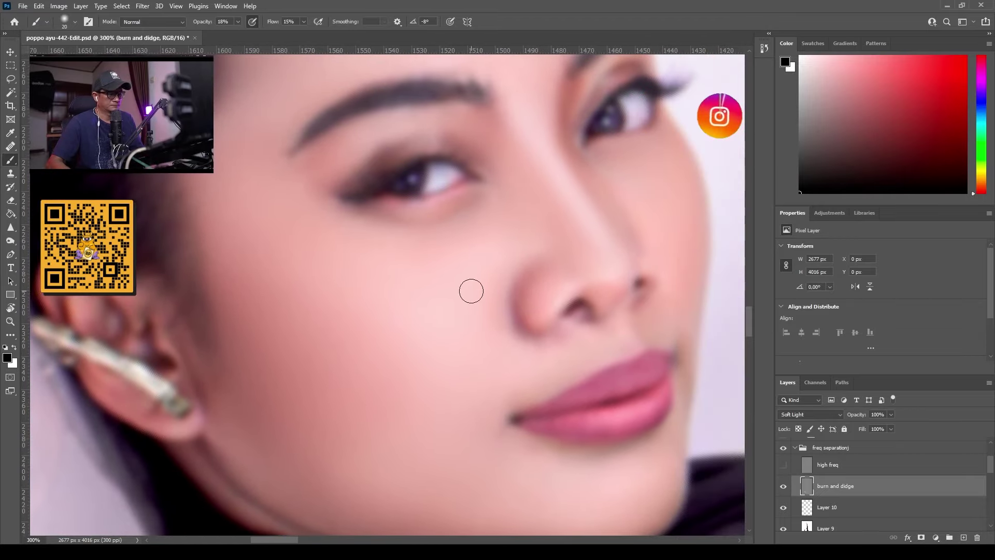
pyautogui.hotkey('ctrl', '-')
pyautogui.hotkey('ctrl', '-')
pyautogui.hotkey('ctrl', '-')
pyautogui.hotkey('ctrl', '-')
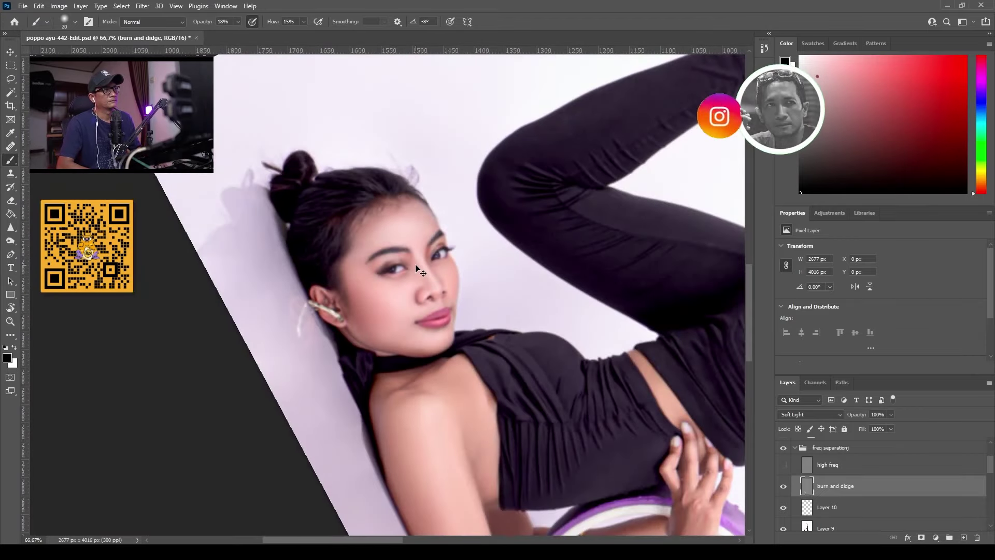
# Step: Burn the hair along the hairline and beside the temple with a 45 px black brush
pyautogui.scroll(4, 417, 268)
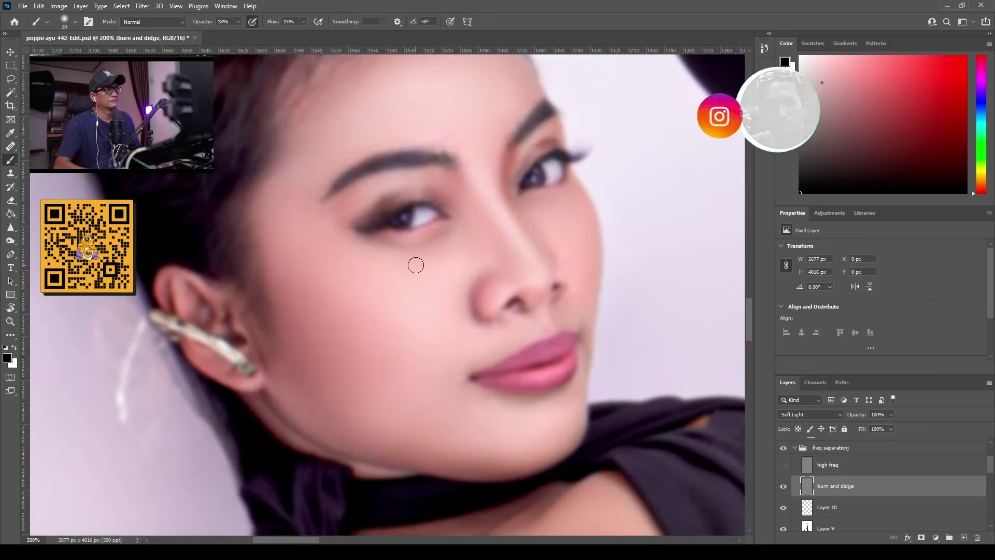
pyautogui.moveTo(415, 180); pyautogui.dragTo(418, 193)
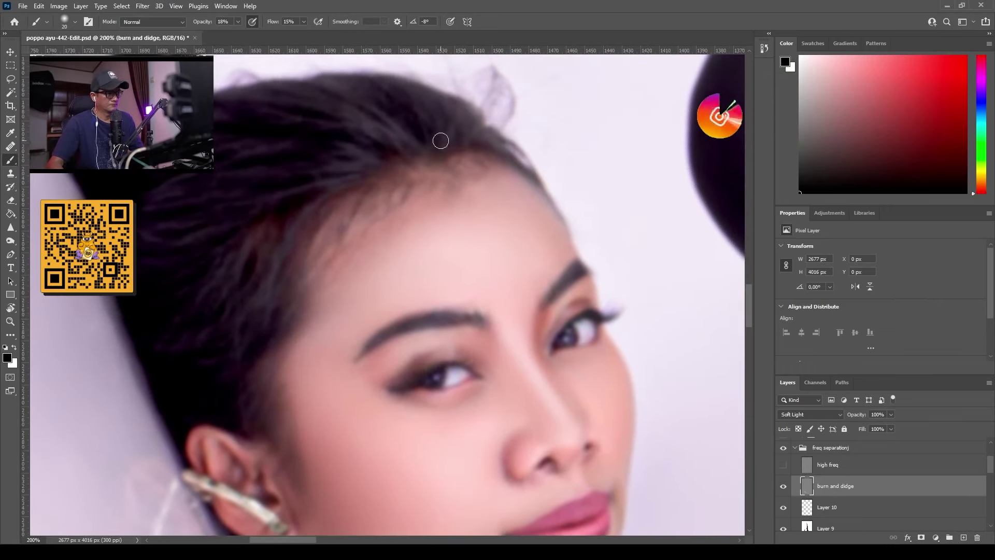
pyautogui.press(']')
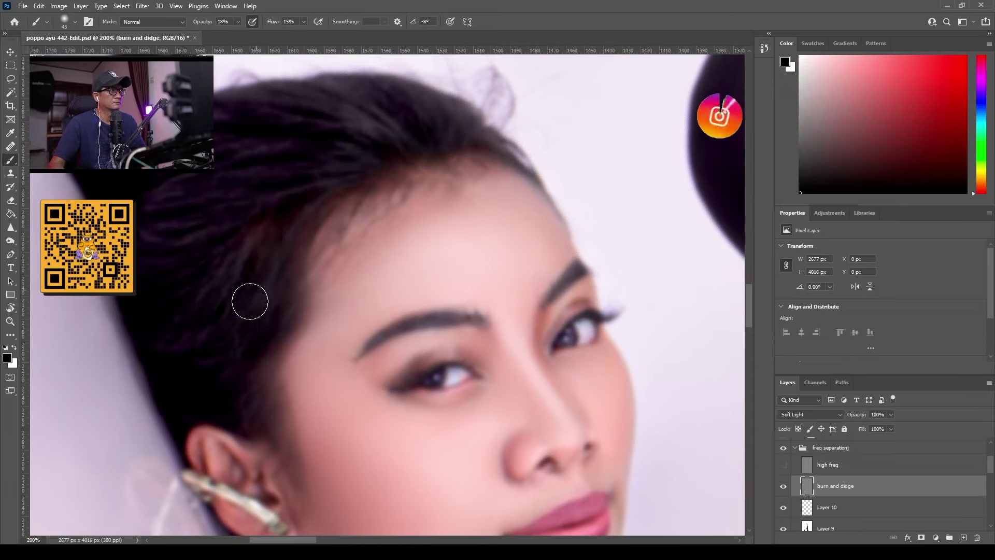
# Step: Dodge the hair strands on top of the head with a 45 px white brush and switch back to black
pyautogui.press('x')
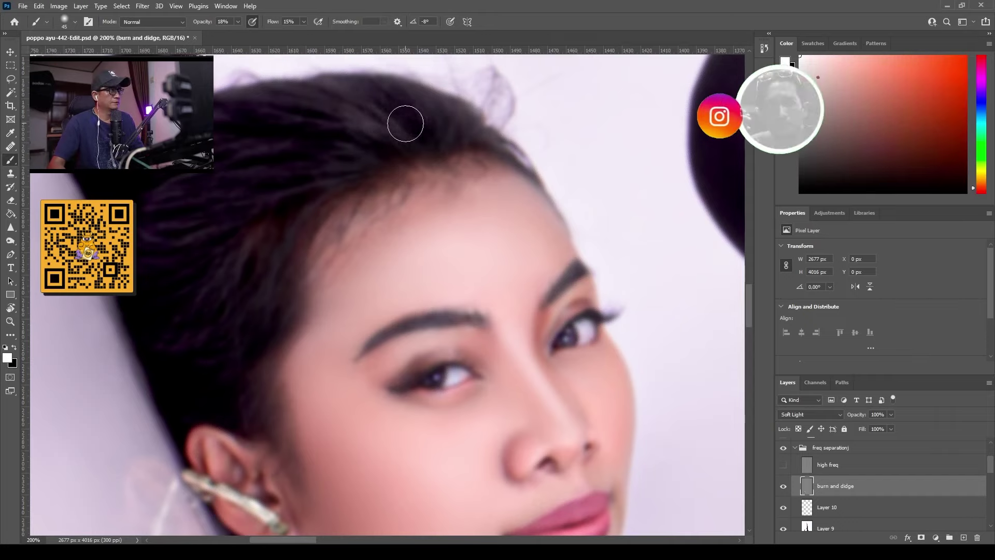
pyautogui.moveTo(357, 115); pyautogui.dragTo(328, 130)
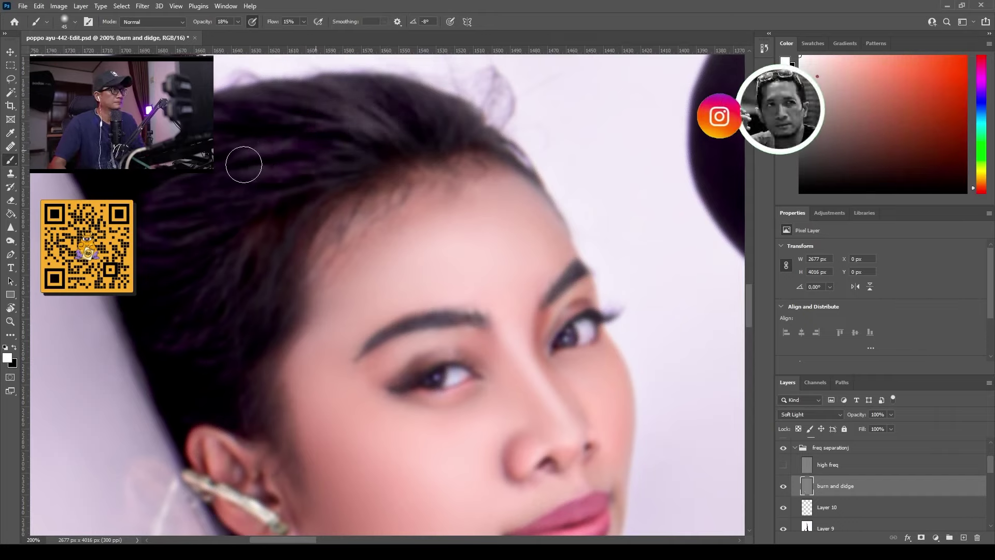
pyautogui.press('x')
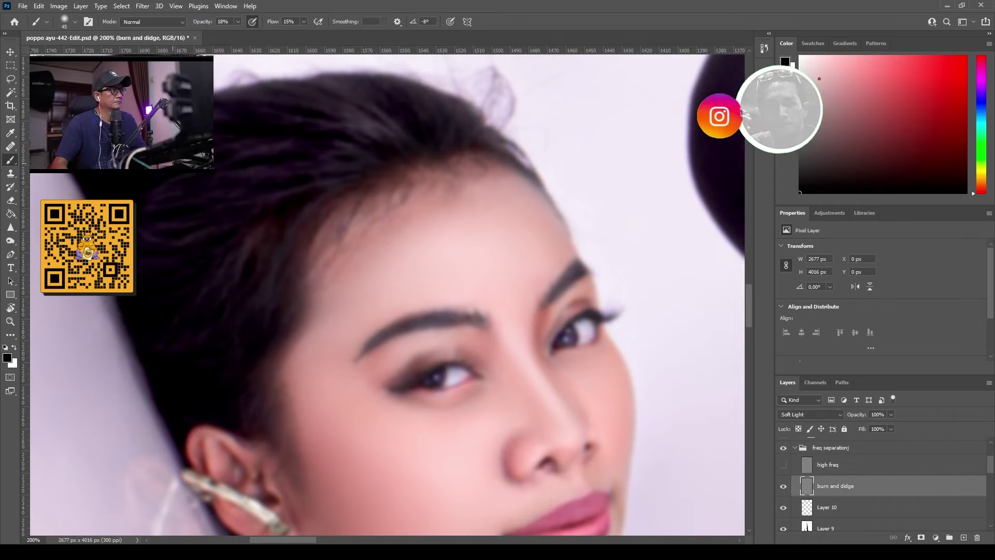
# Step: Lighten the hair bun with a 35 px white brush and return the foreground colour to black
pyautogui.moveTo(166, 104); pyautogui.dragTo(223, 229)
pyautogui.press('[')
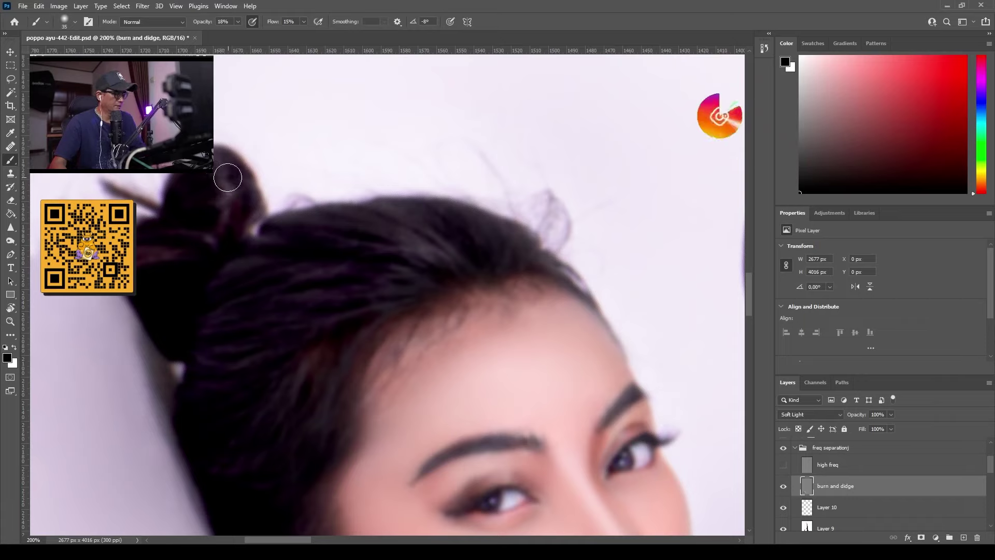
pyautogui.press('x')
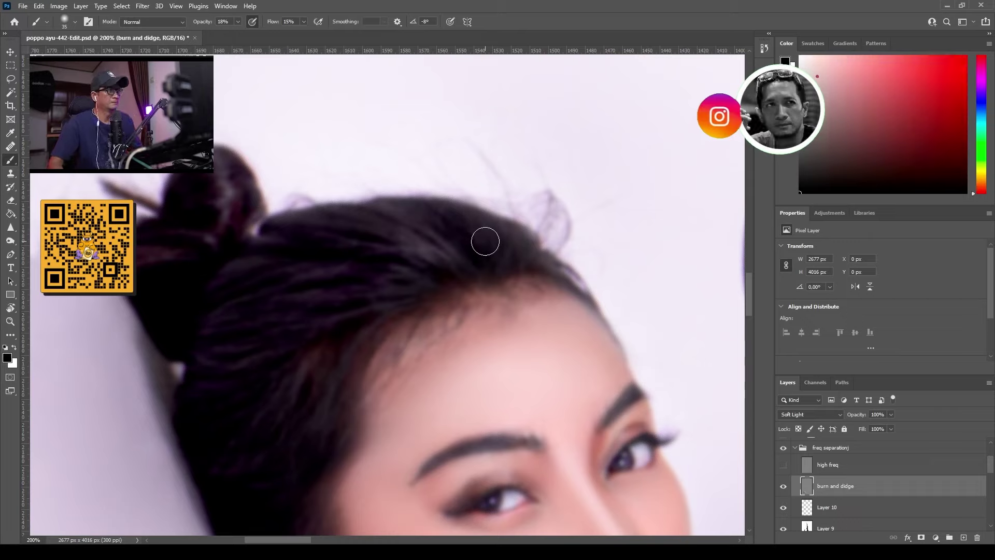
pyautogui.press('x')
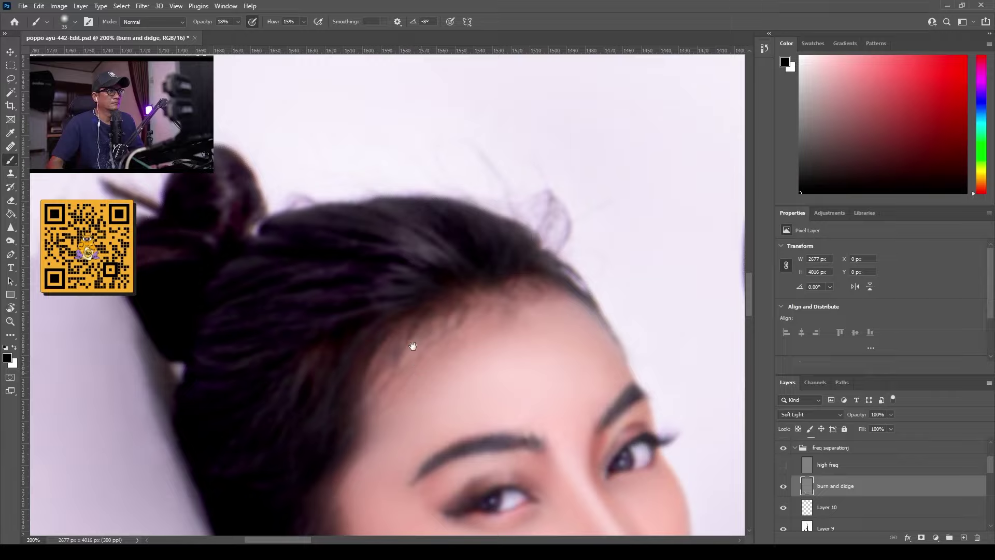
# Step: Isolate the burn and didge layer to inspect the painted highlights and shadows, then restore the other layers' visibility
pyautogui.moveTo(413, 345); pyautogui.dragTo(275, 23)
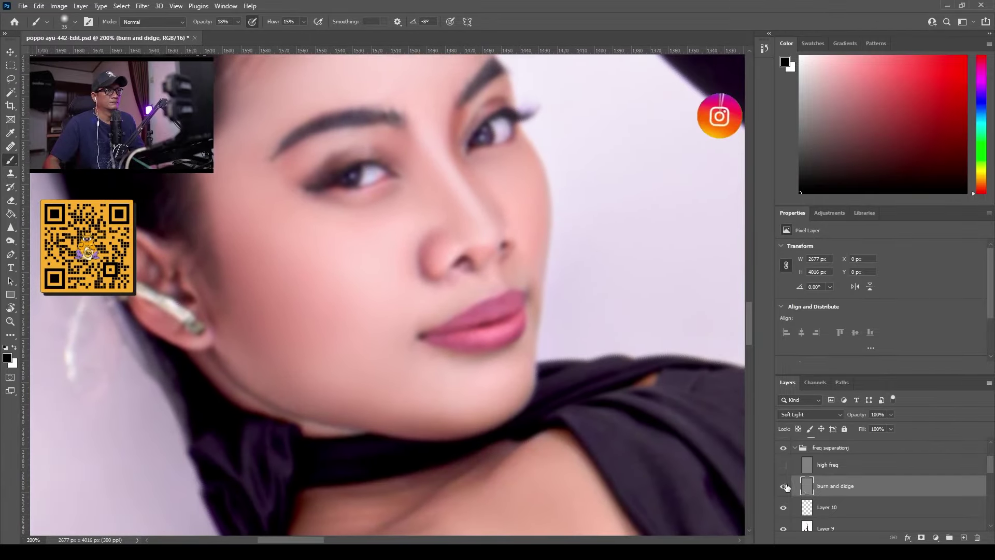
pyautogui.keyDown('alt'); pyautogui.click(783, 486); pyautogui.keyUp('alt')
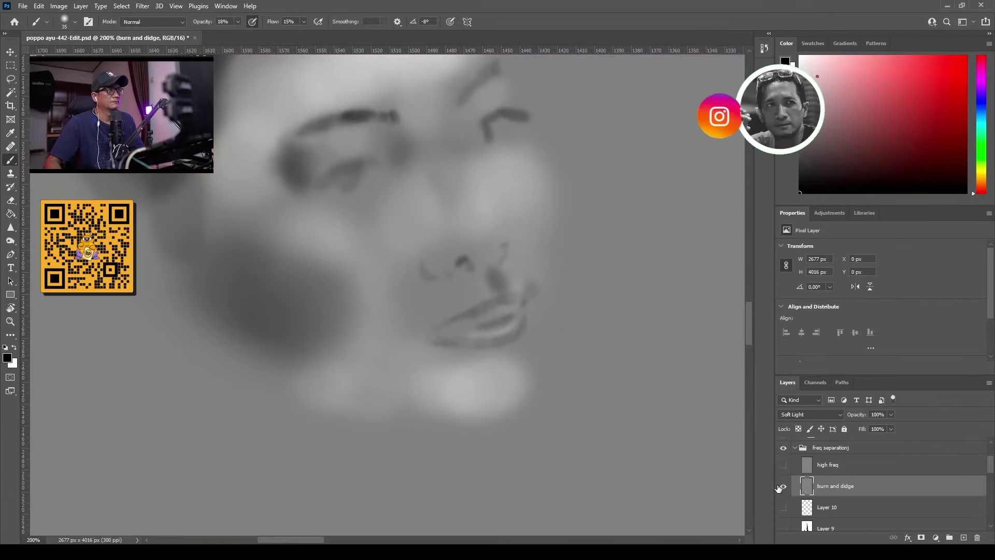
pyautogui.scroll(-3, 590, 254)
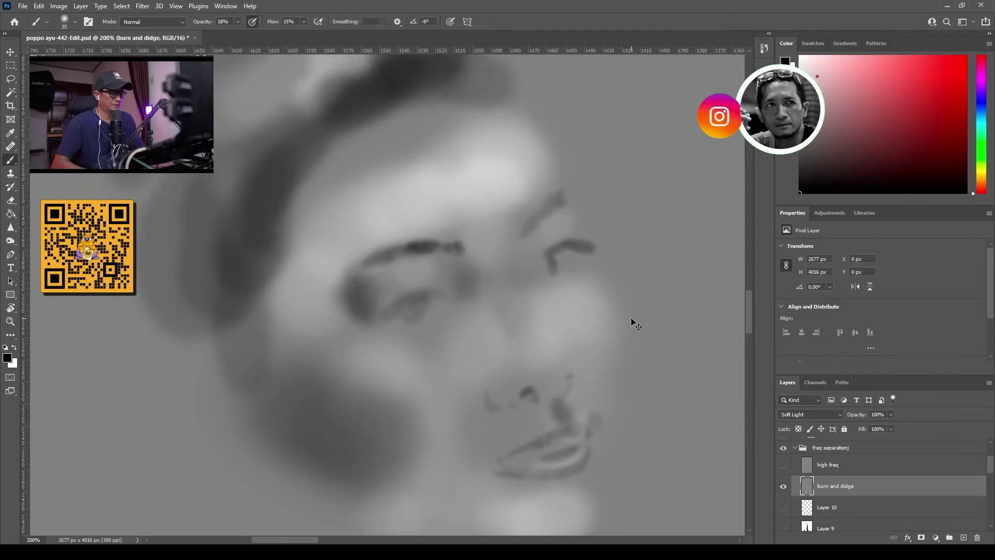
pyautogui.scroll(-3, 631, 318)
pyautogui.scroll(1, 631, 318)
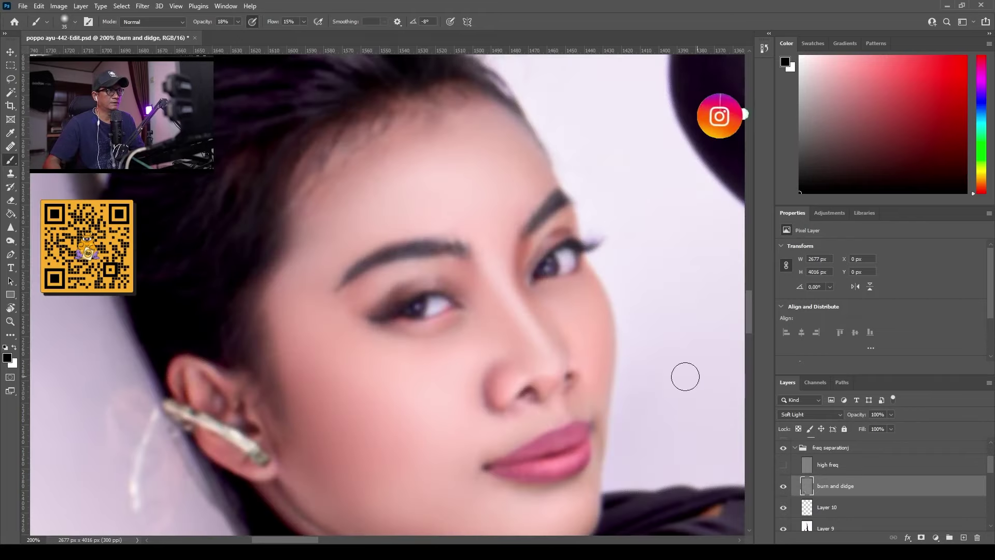
# Step: Shape the ear on the burn and didge layer with small brushes of 20 px and less, alternating black and white
pyautogui.moveTo(406, 365); pyautogui.dragTo(333, 167)
pyautogui.moveTo(359, 292); pyautogui.dragTo(400, 349)
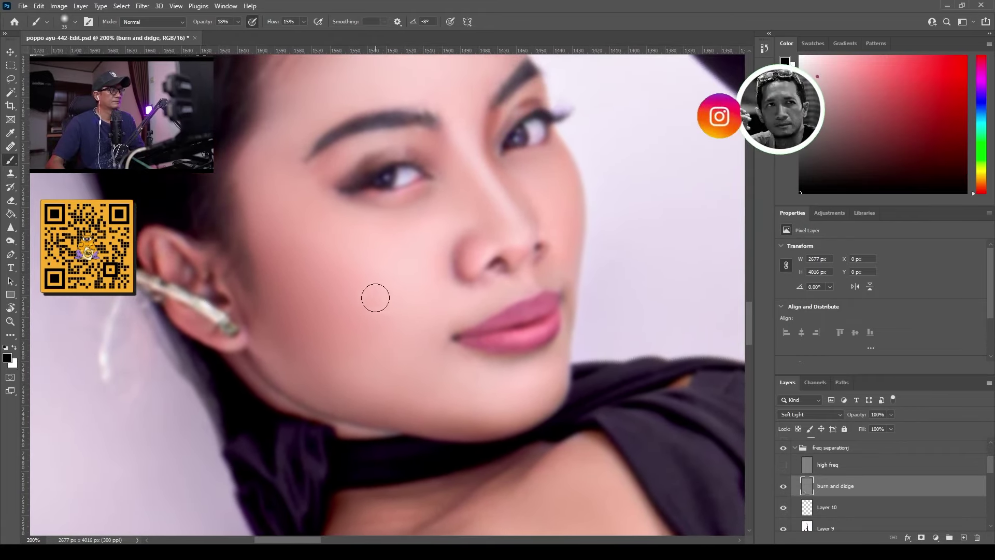
pyautogui.scroll(1, 218, 228)
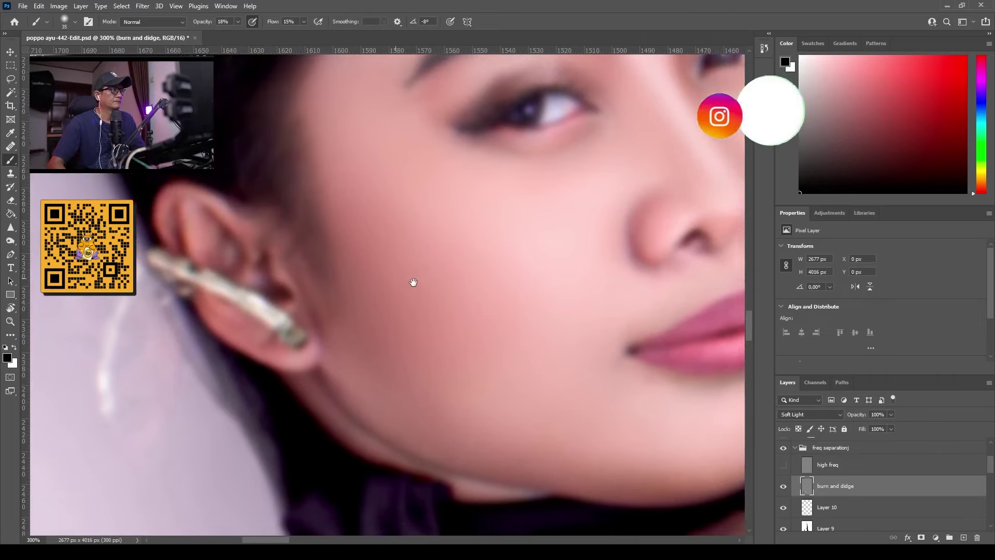
pyautogui.press('[')
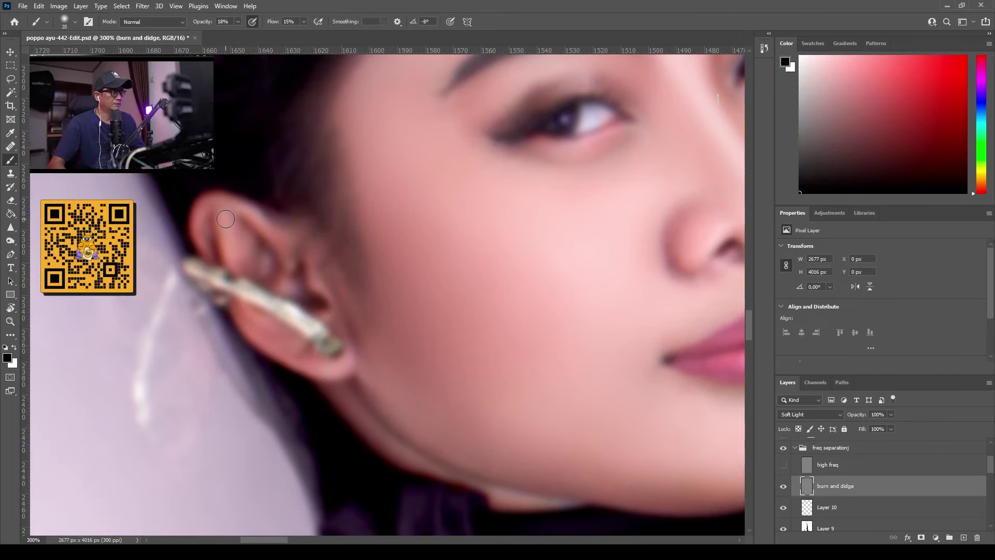
pyautogui.press('x')
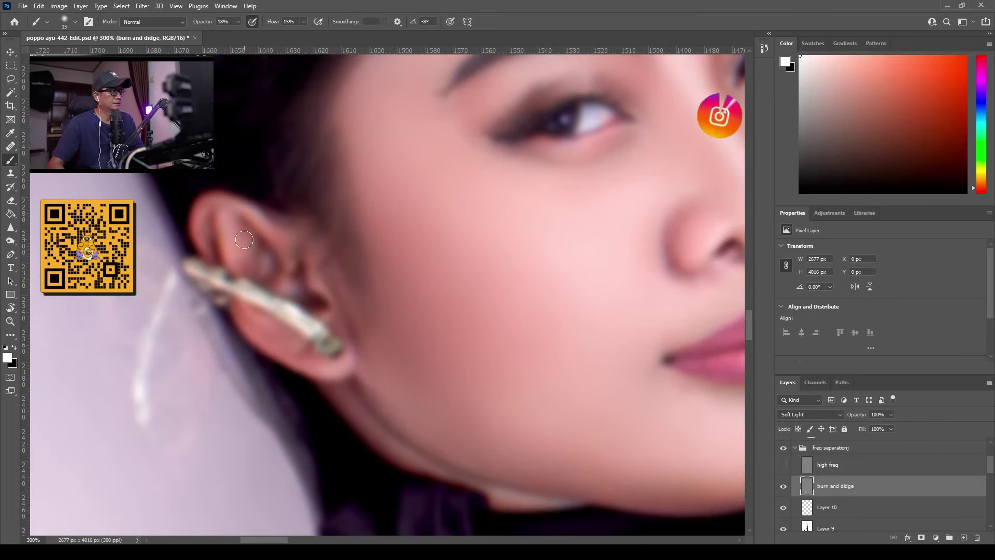
pyautogui.press('x')
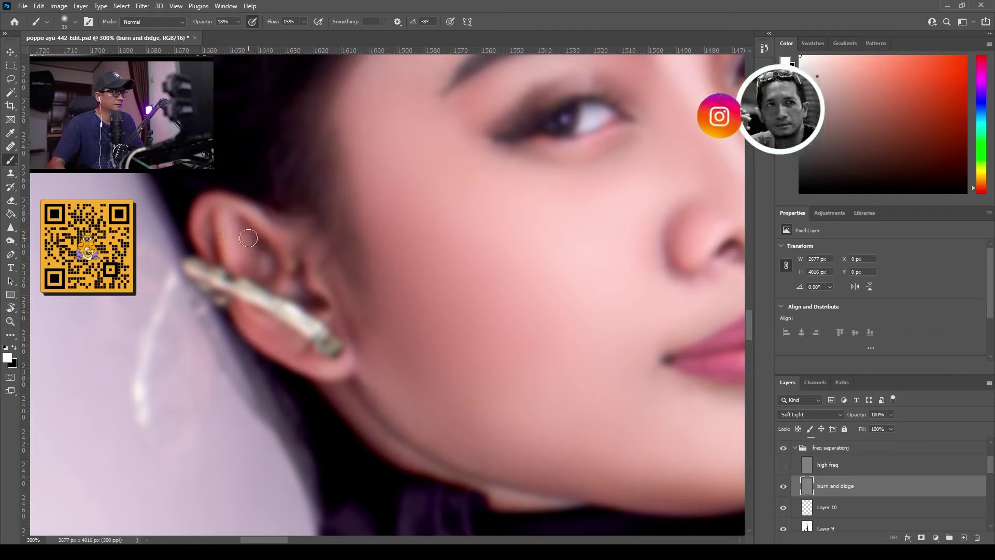
pyautogui.press('x')
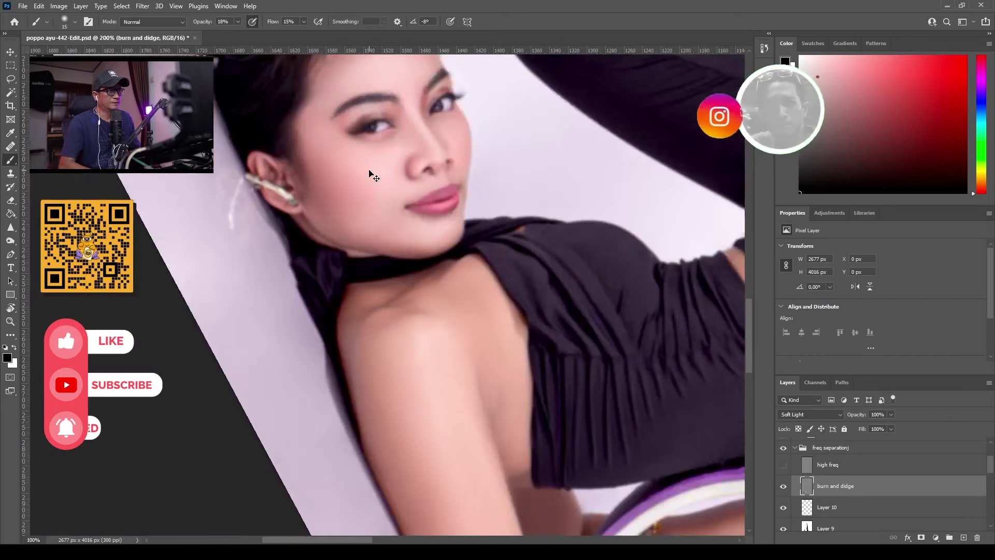
# Step: Add a new gray-filled Soft Light layer above the burn and didge layer, with the canvas rotated to show the whole body
pyautogui.hotkey('ctrl', '-')
pyautogui.hotkey('ctrl', '-')
pyautogui.hotkey('ctrl', '-')
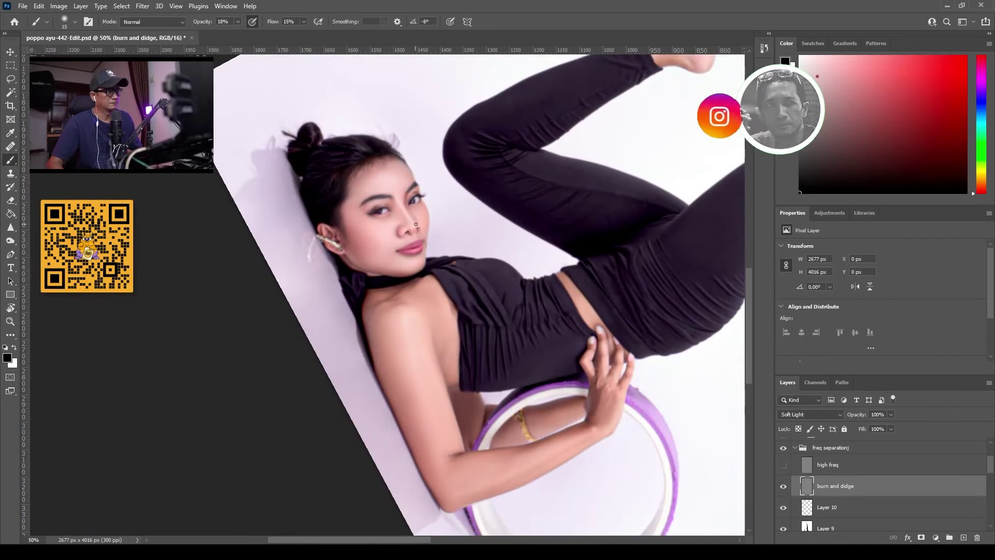
pyautogui.press('r')
pyautogui.moveTo(378, 174)
pyautogui.mouseDown()
pyautogui.moveTo(296, 213)
pyautogui.moveTo(279, 240)
pyautogui.mouseUp()
pyautogui.press('b')
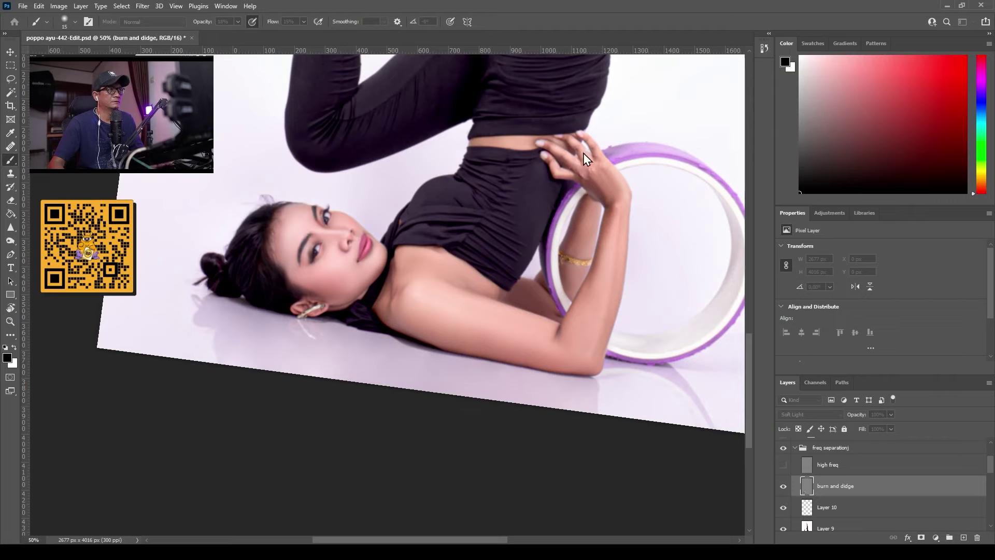
pyautogui.hotkey('ctrl', 'shift', 'alt', 'n')
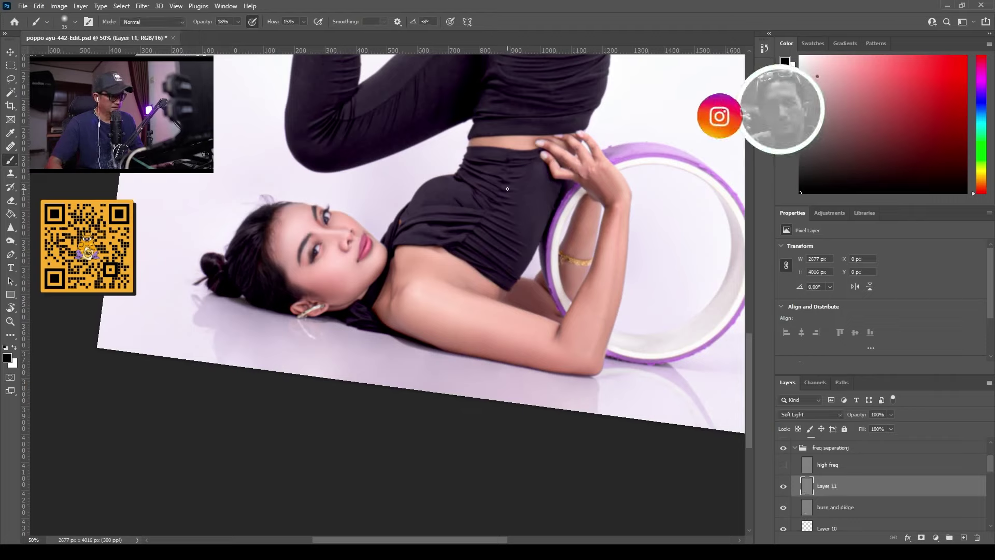
# Step: Burn the arm with a 125 px black brush and dodge the arm and hand with white brushes reduced from 90 to 45 px
pyautogui.press('r')
pyautogui.moveTo(412, 250)
pyautogui.mouseDown()
pyautogui.moveTo(376, 250)
pyautogui.moveTo(529, 333)
pyautogui.mouseUp()
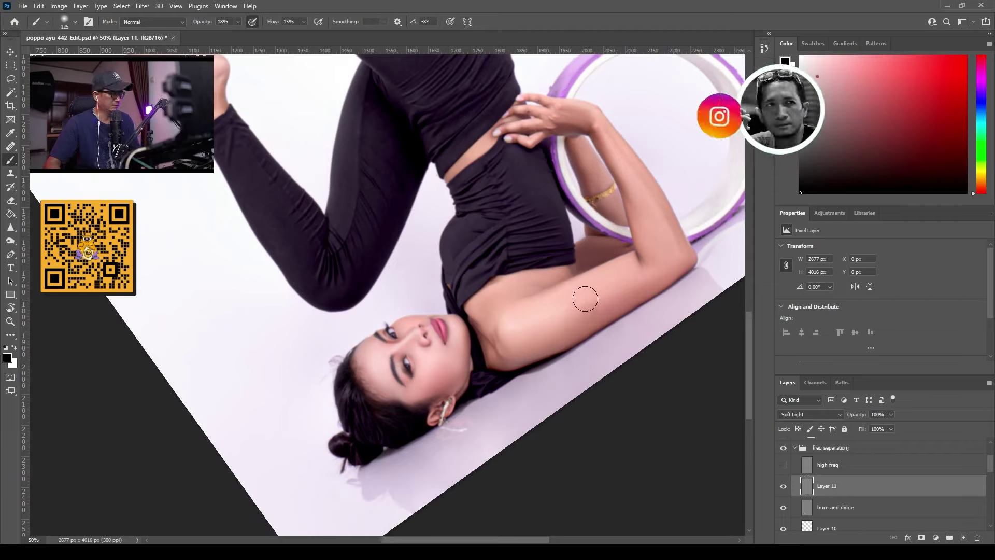
pyautogui.press('x')
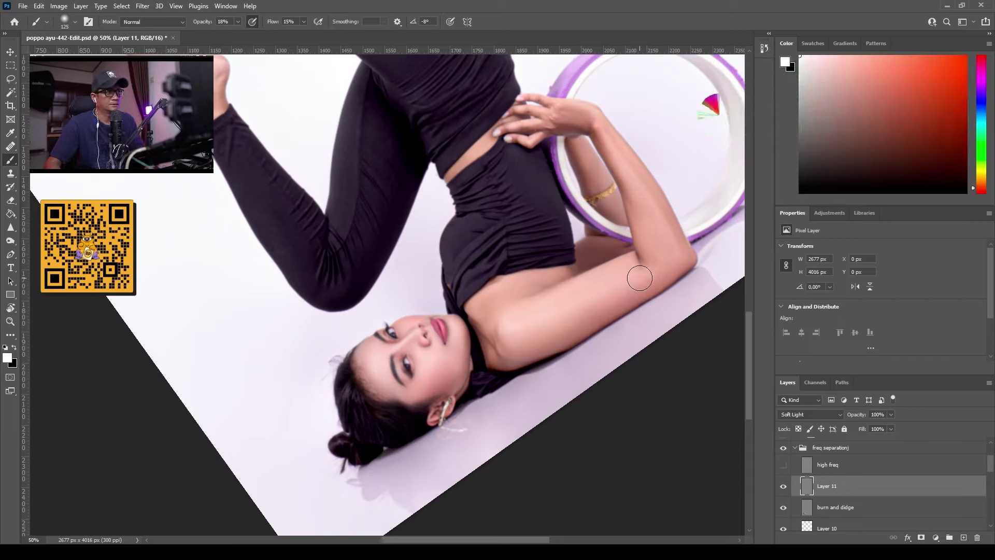
pyautogui.press('[')
pyautogui.press('[')
pyautogui.press('[')
pyautogui.press('[')
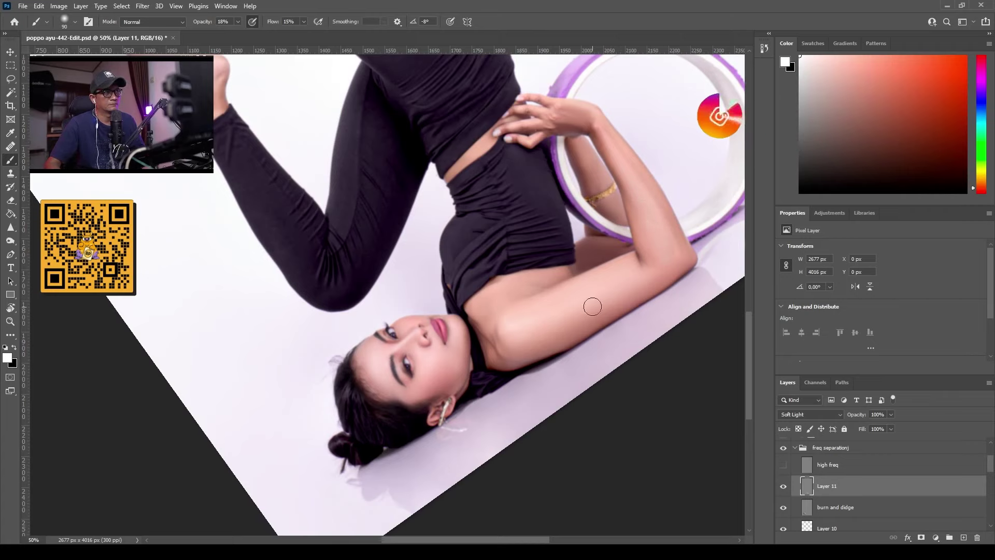
pyautogui.press('[')
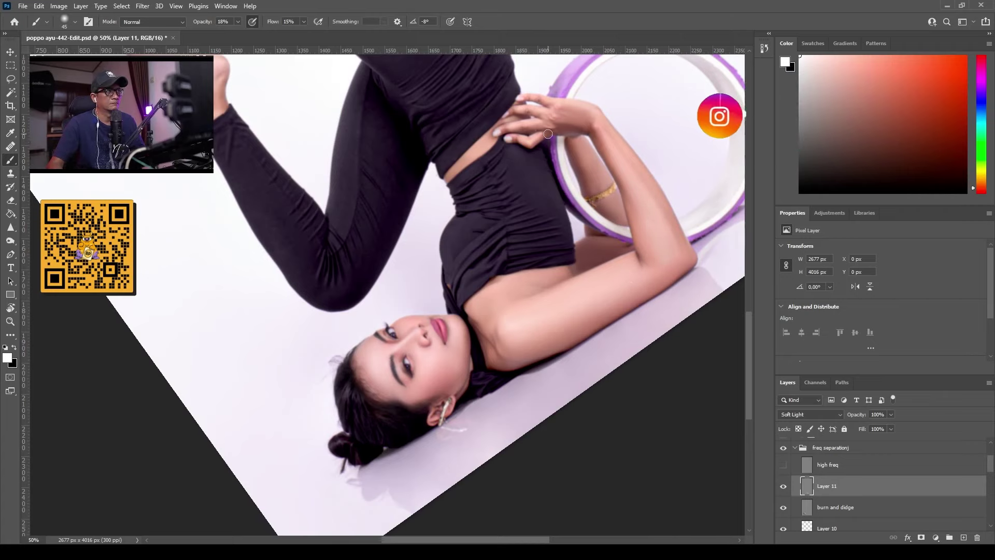
pyautogui.click(783, 486)
pyautogui.click(783, 486)
# Step: Dodge the raised areas of the black top with a 70 px white brush on Layer 11
pyautogui.press('r')
pyautogui.moveTo(541, 158); pyautogui.dragTo(420, 238)
pyautogui.hotkey('ctrl', '+')
pyautogui.hotkey('ctrl', '+')
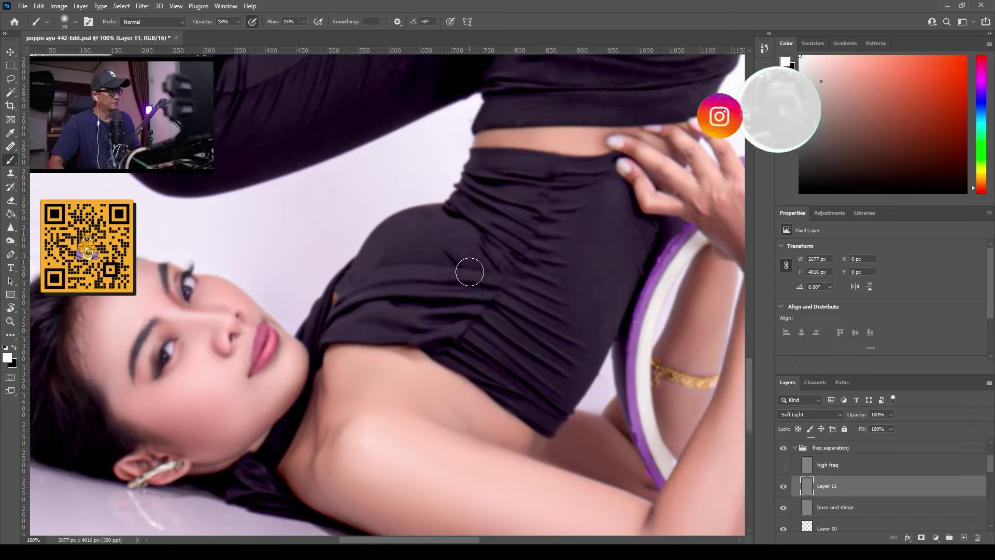
# Step: Burn the shadows between the folds on the chest of the top with a 60 px black brush
pyautogui.press('x')
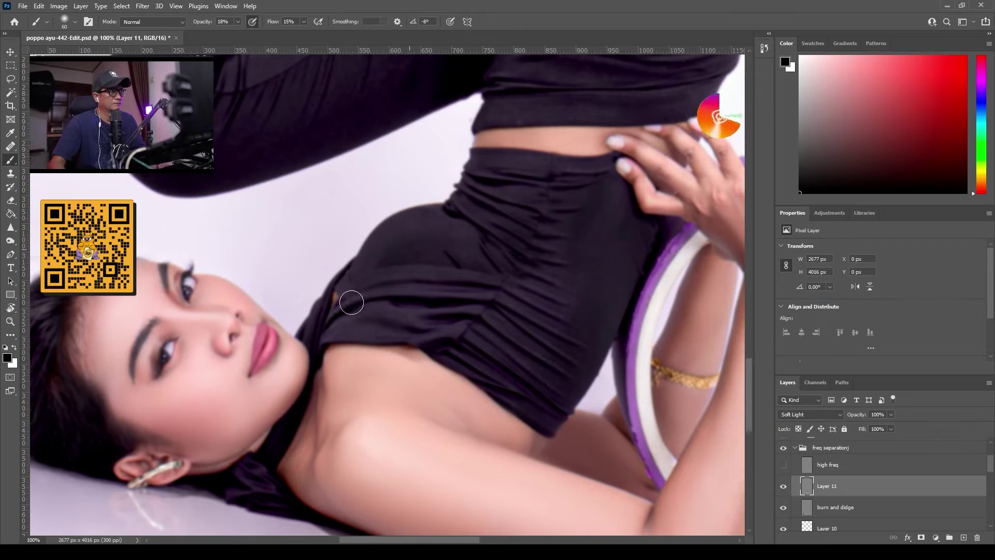
pyautogui.hotkey('ctrl', '+')
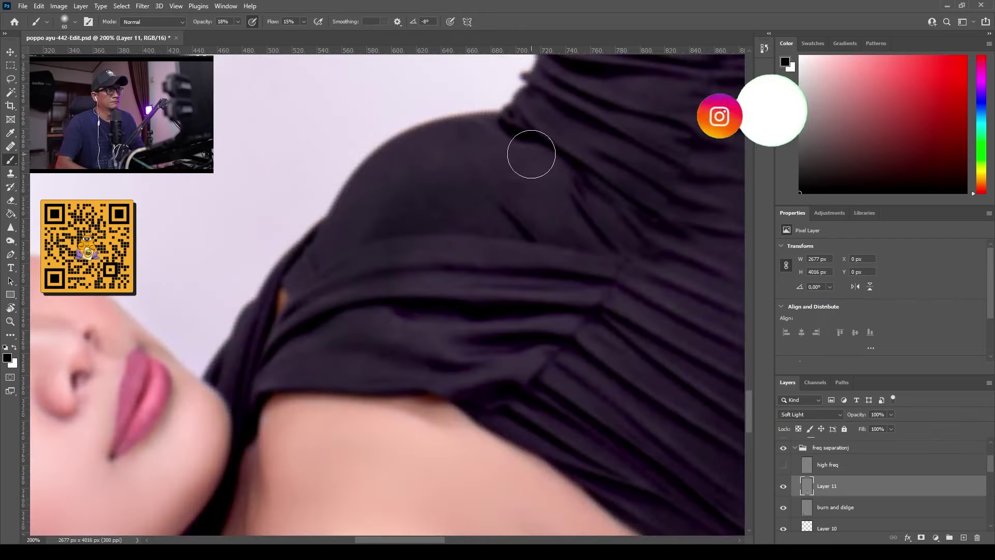
pyautogui.press('r')
pyautogui.moveTo(428, 209); pyautogui.dragTo(369, 220)
pyautogui.press('b')
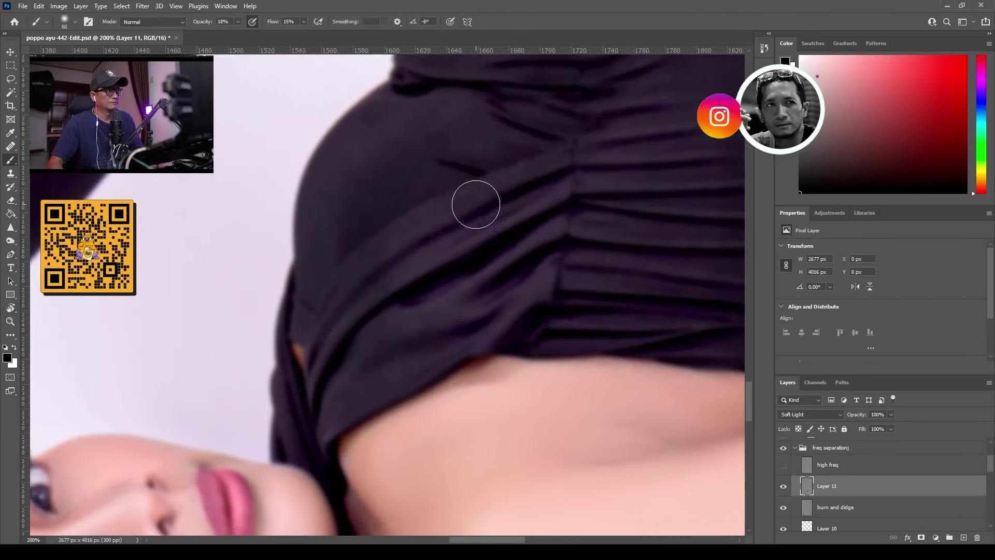
# Step: Dodge the diagonal folds and side pleats of the top with a white brush reduced from 60 to 20 px
pyautogui.press('x')
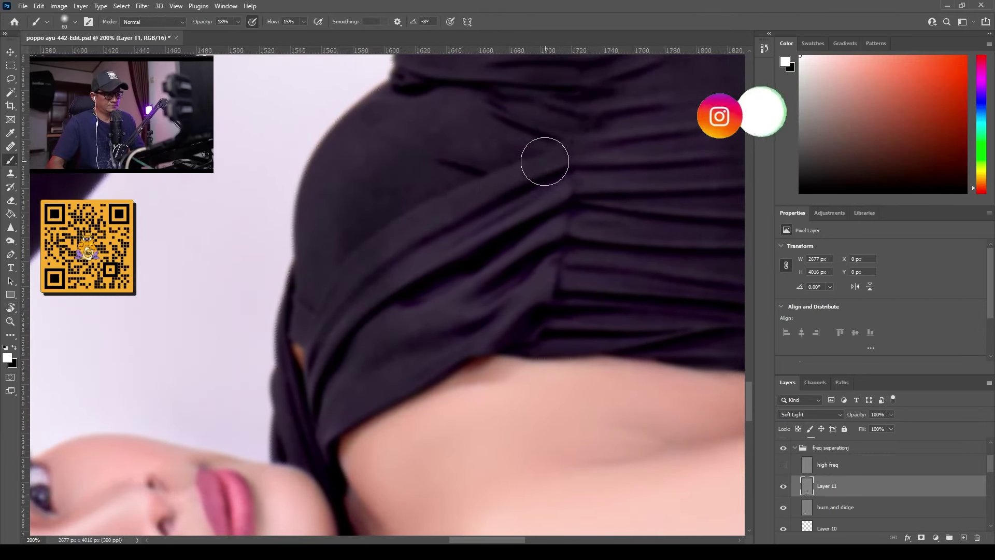
pyautogui.press('[')
pyautogui.press('[')
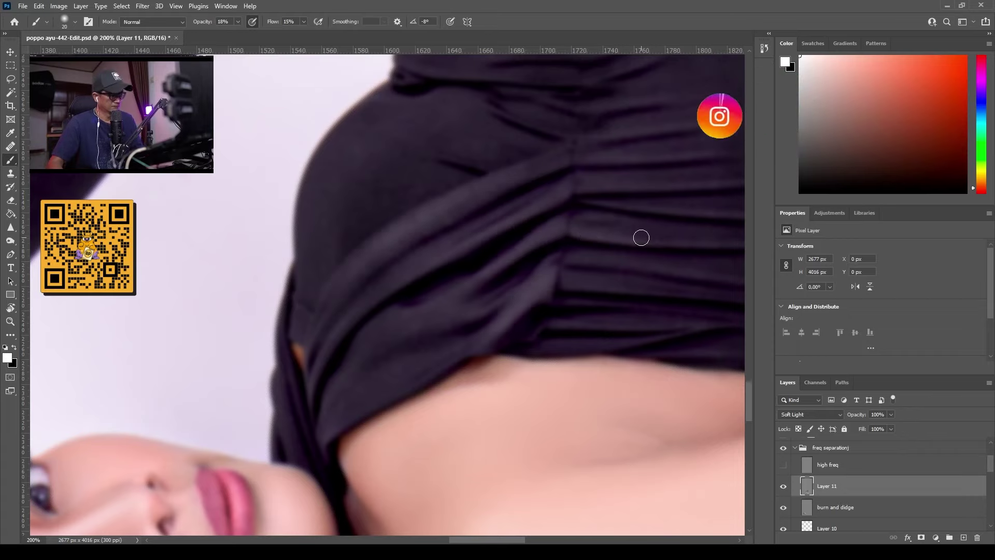
# Step: Burn the creases between the side pleats of the top with a 20 px black brush
pyautogui.press('x')
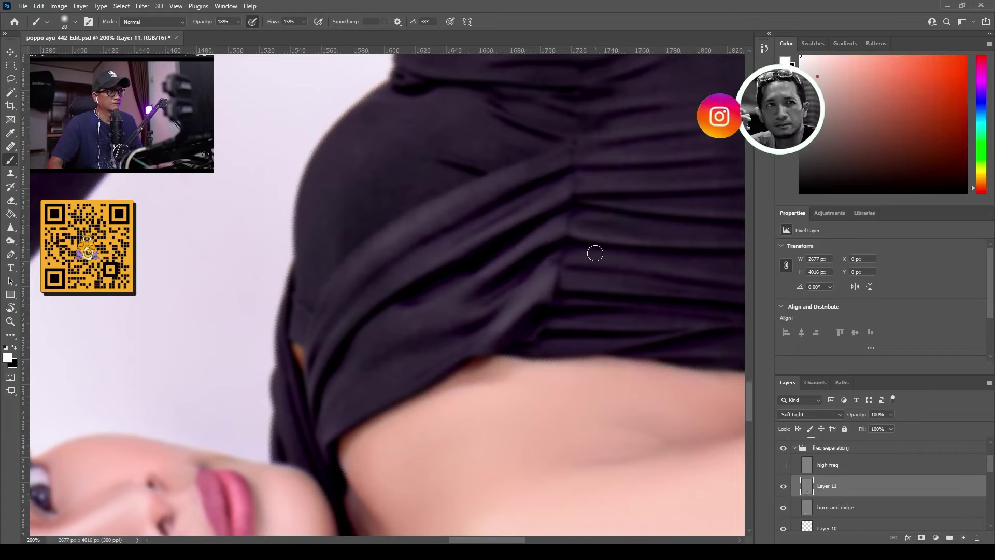
pyautogui.moveTo(586, 257); pyautogui.dragTo(524, 356)
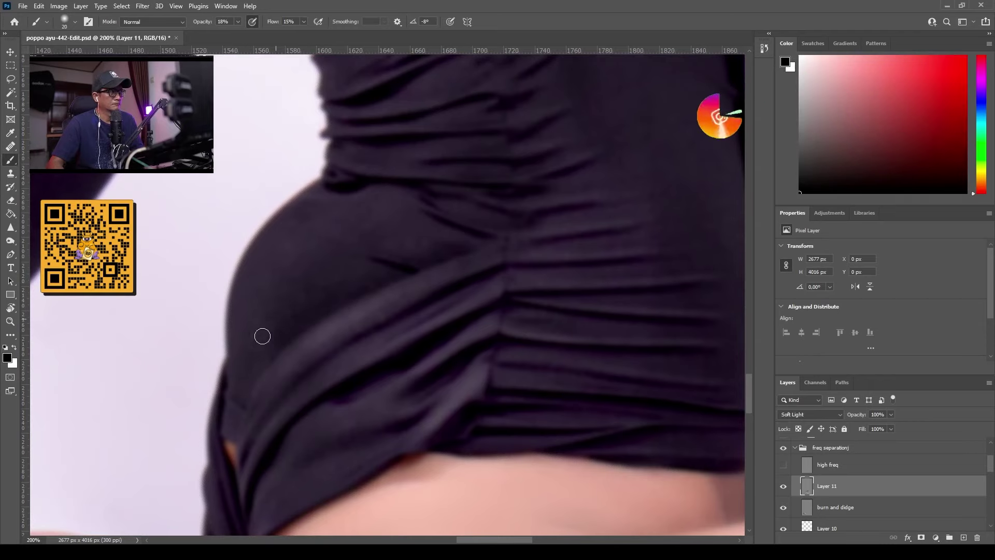
pyautogui.moveTo(576, 260); pyautogui.dragTo(536, 275)
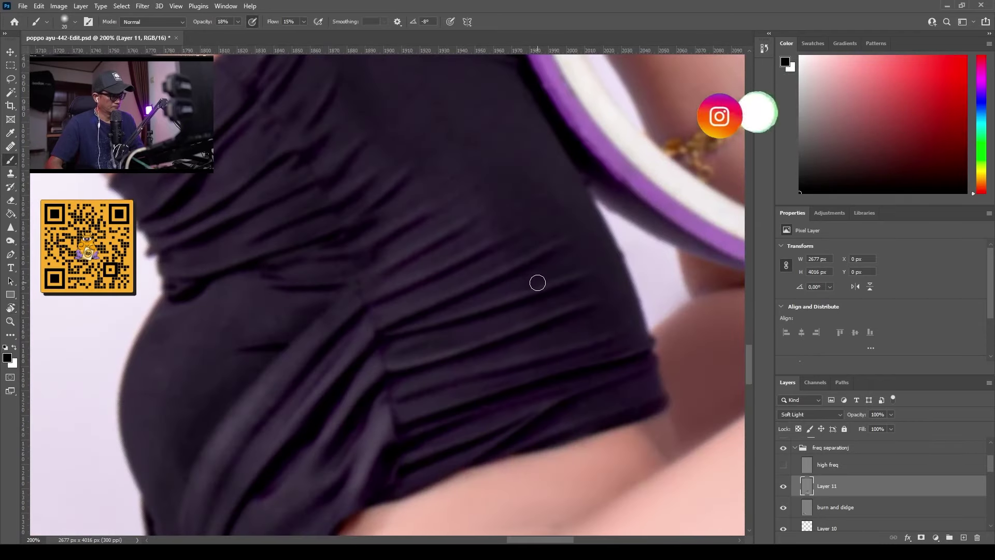
# Step: Dodge the fine ridges of the top's gathered creases near the waist with an 8 px white brush
pyautogui.press('x')
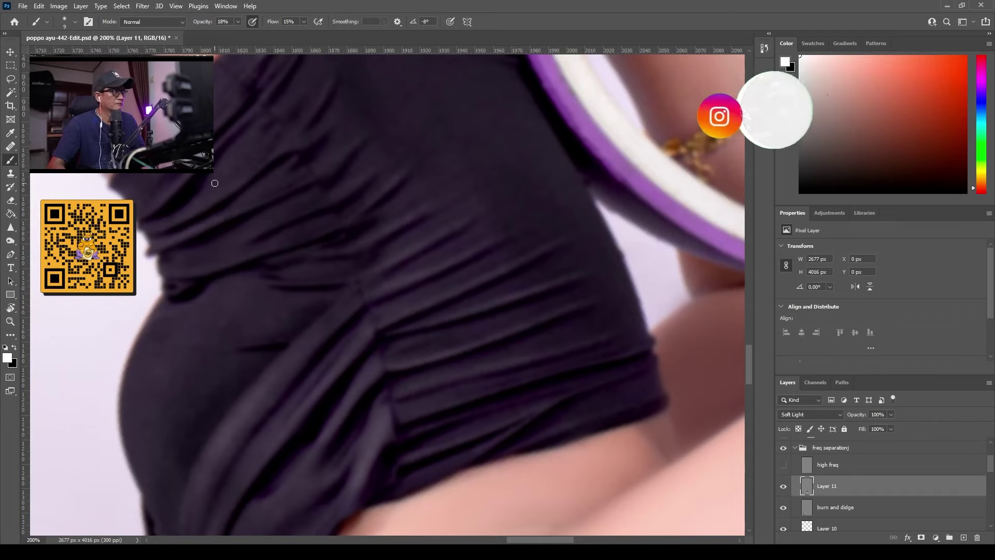
pyautogui.press('[')
pyautogui.press('[')
pyautogui.press('[')
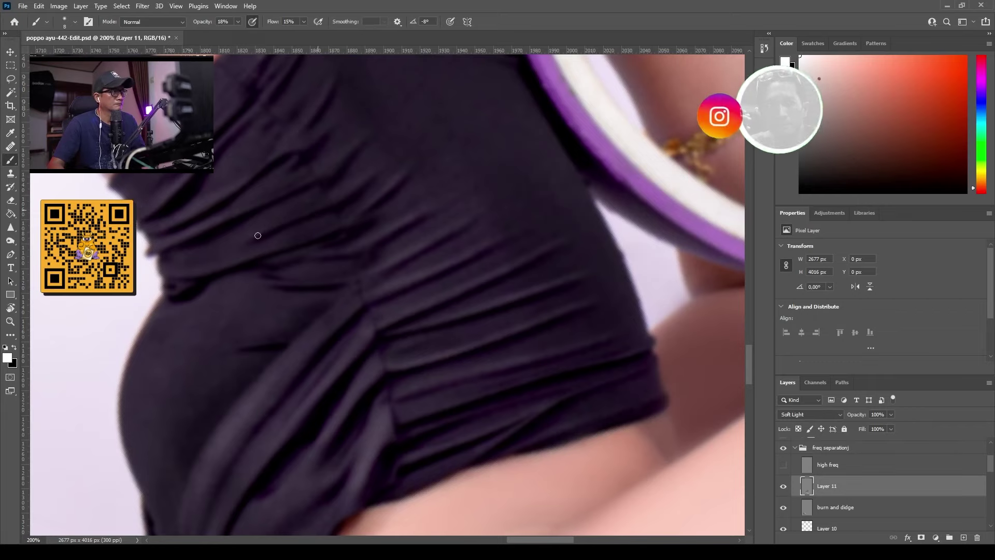
pyautogui.moveTo(379, 268); pyautogui.dragTo(460, 325)
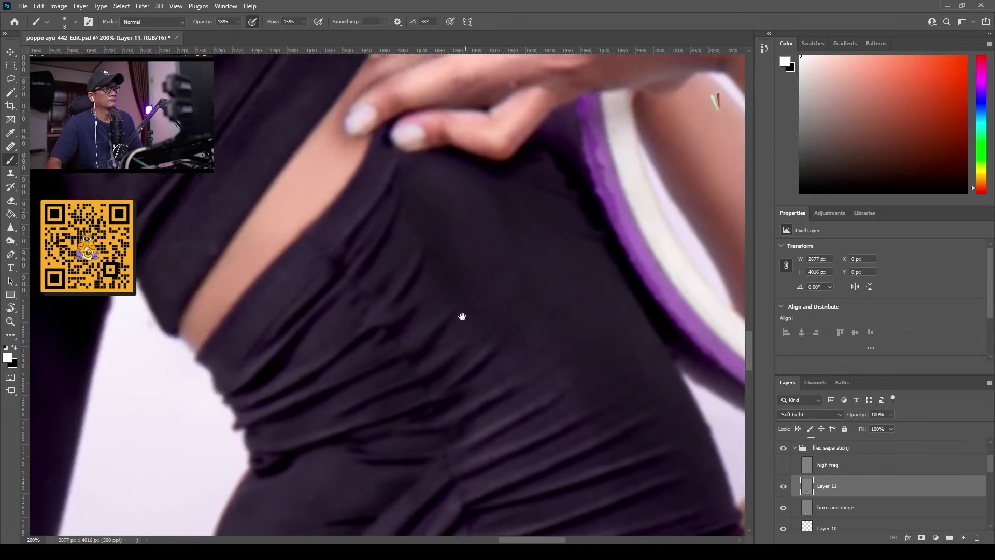
pyautogui.moveTo(344, 200); pyautogui.dragTo(566, 205)
# Step: Burn the inner thigh of the bent leg with a 175 px black brush
pyautogui.hotkey('ctrl', '-')
pyautogui.hotkey('ctrl', '-')
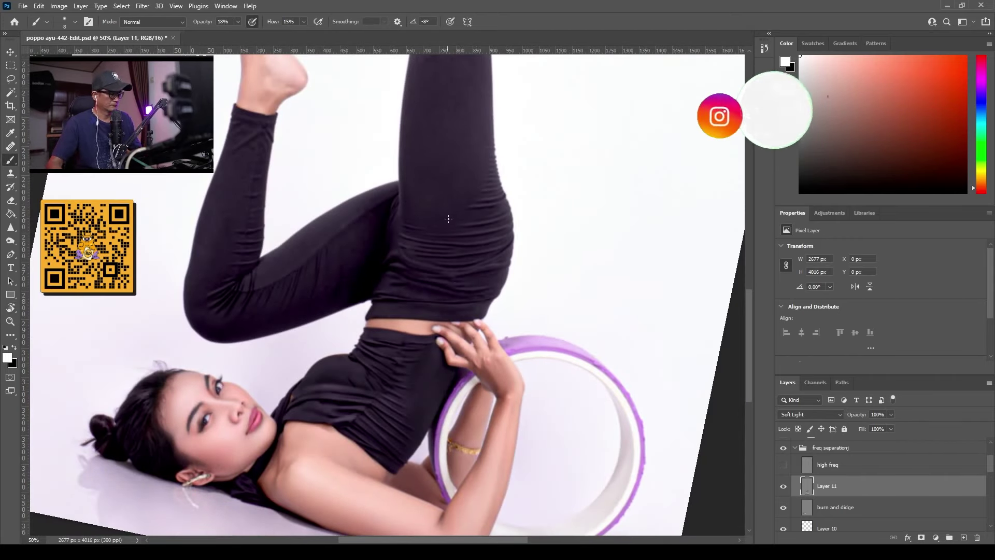
pyautogui.press('x')
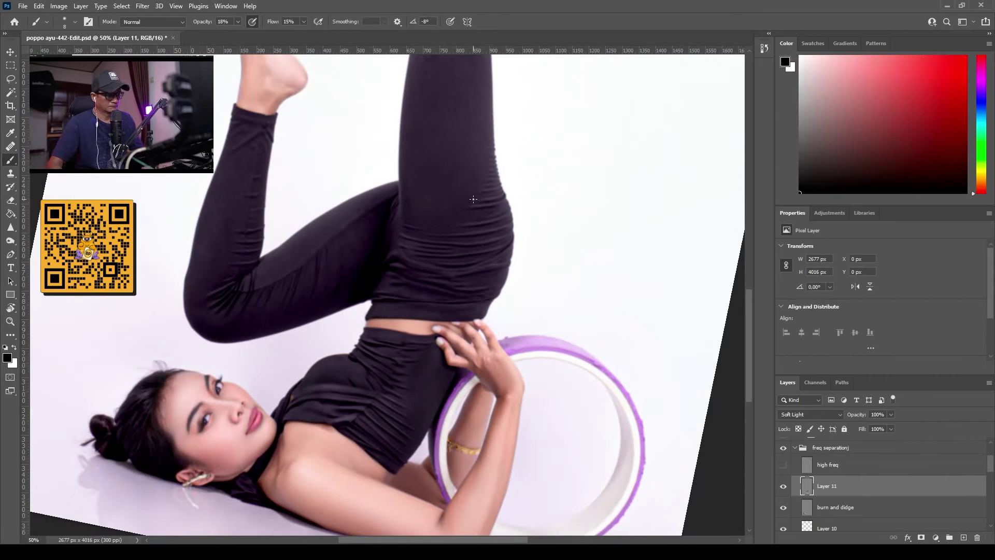
pyautogui.press(']')
pyautogui.press(']')
pyautogui.press(']')
pyautogui.press(']')
pyautogui.press(']')
pyautogui.press(']')
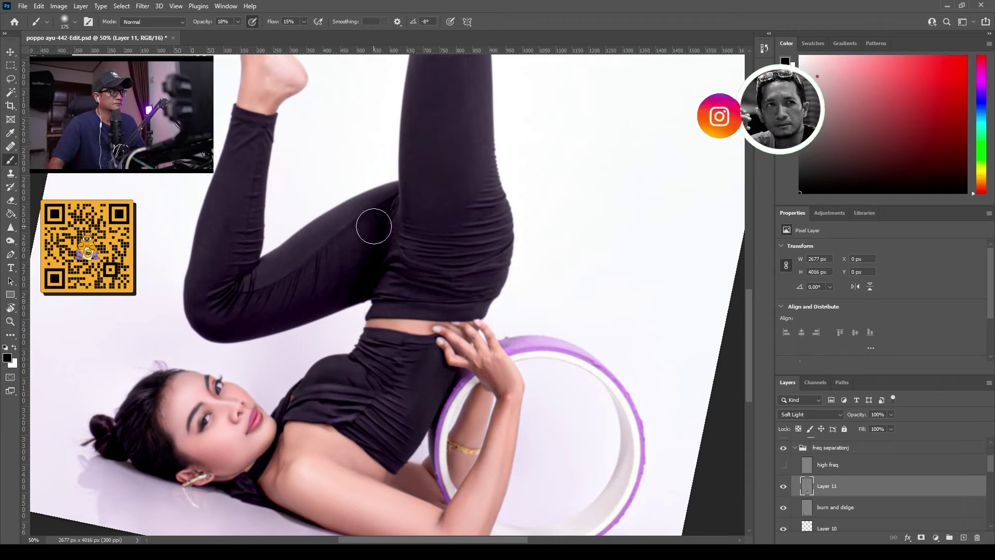
# Step: Darken the centre of the raised leg and the bent thigh with the 175 px black brush
pyautogui.scroll(4, 467, 176)
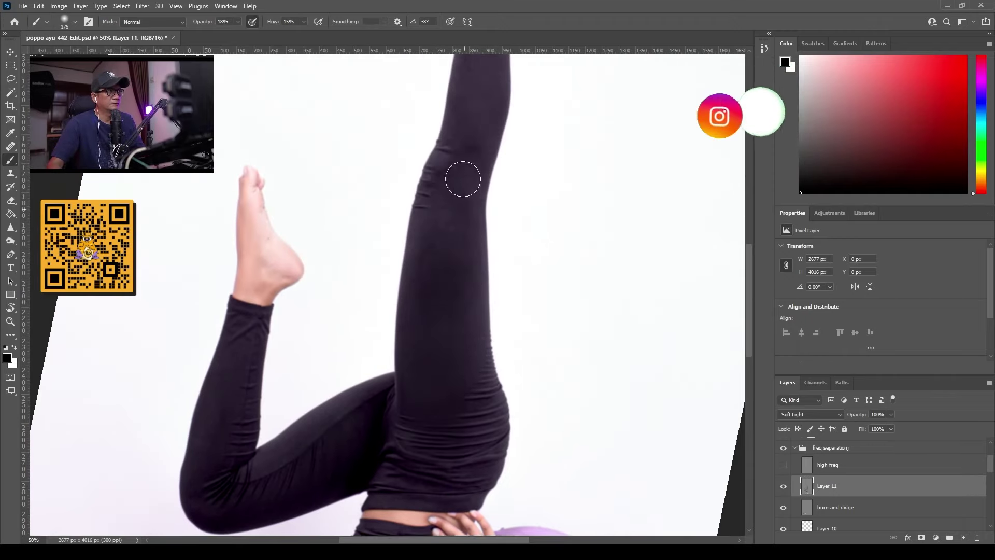
pyautogui.scroll(3, 478, 100)
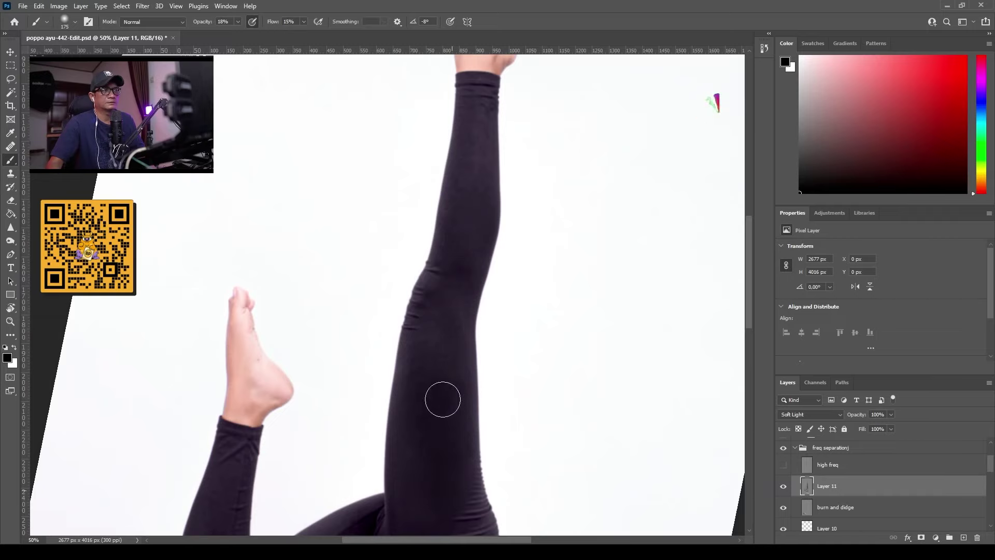
pyautogui.scroll(-4, 444, 412)
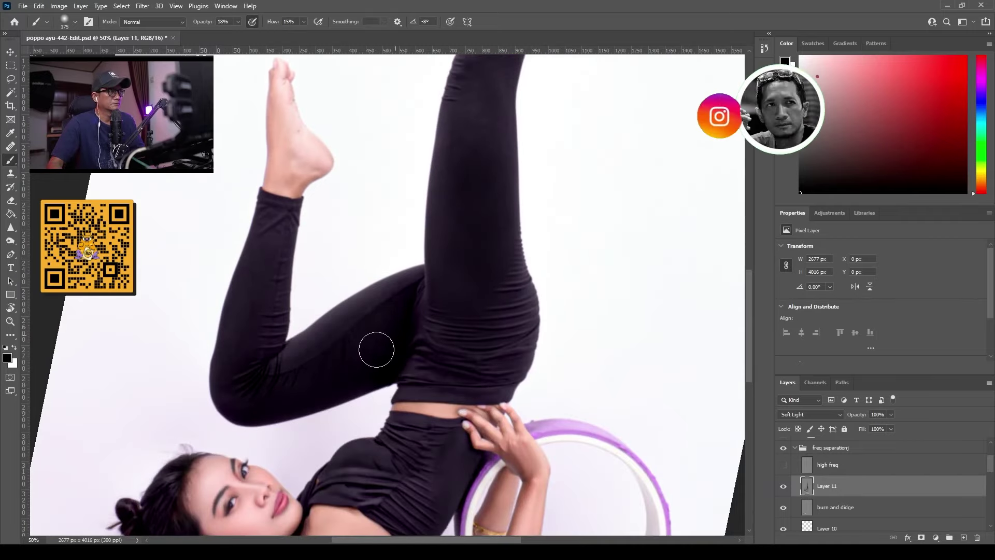
pyautogui.scroll(3, 483, 159)
pyautogui.scroll(3, 482, 162)
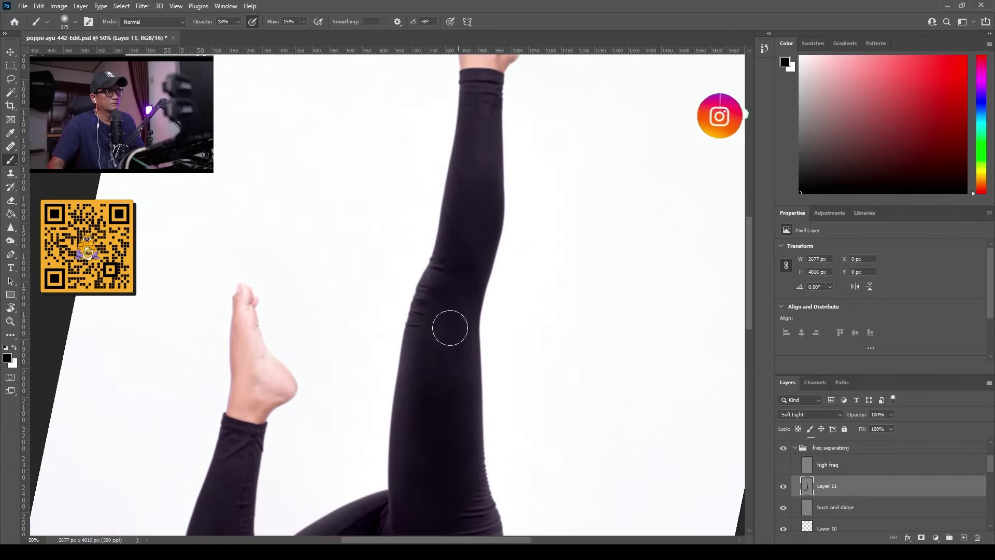
# Step: Dodge the front edge of the raised leg from the knee along the thigh with the 175 px brush in white
pyautogui.scroll(2, 405, 126)
pyautogui.scroll(-5, 404, 125)
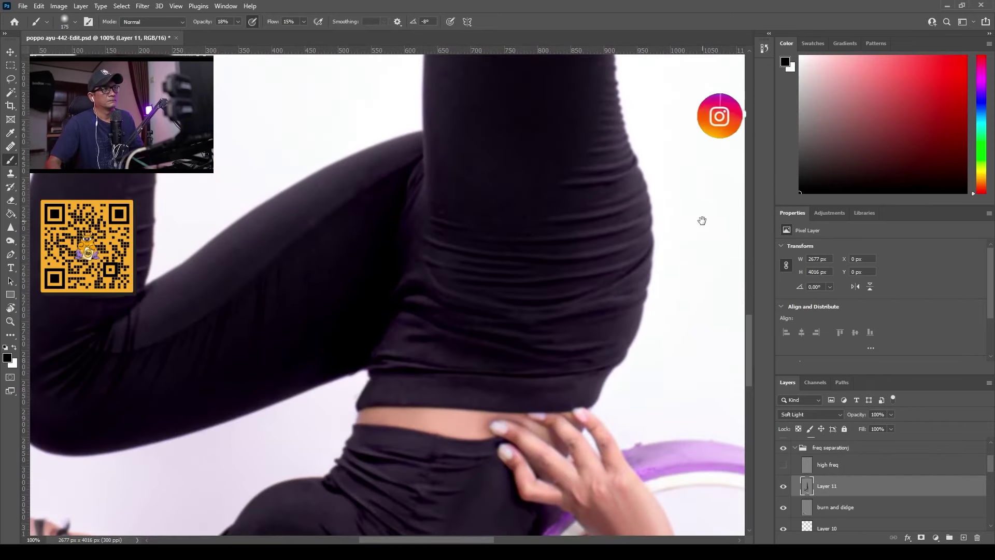
pyautogui.scroll(4, 685, 213)
pyautogui.moveTo(457, 193); pyautogui.dragTo(469, 329)
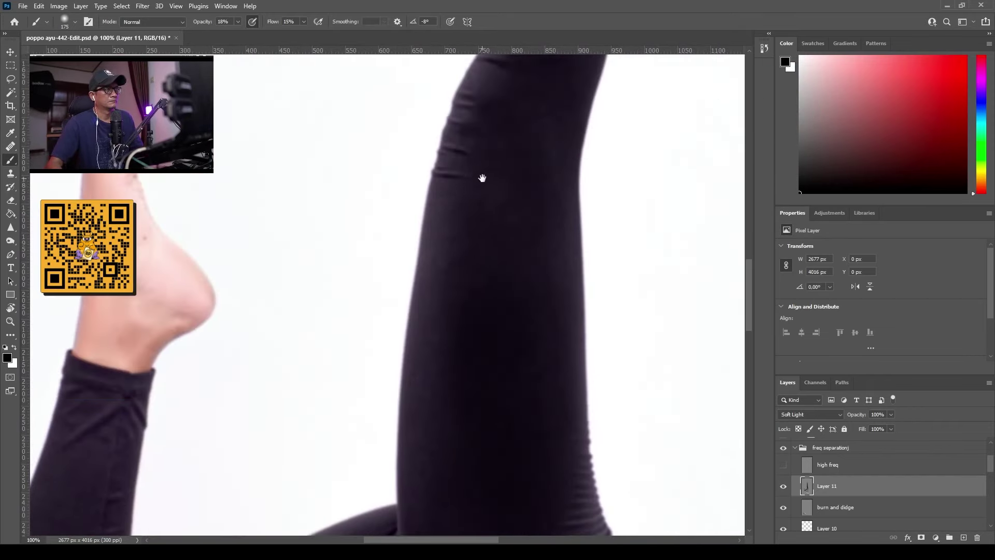
pyautogui.moveTo(481, 175); pyautogui.dragTo(480, 359)
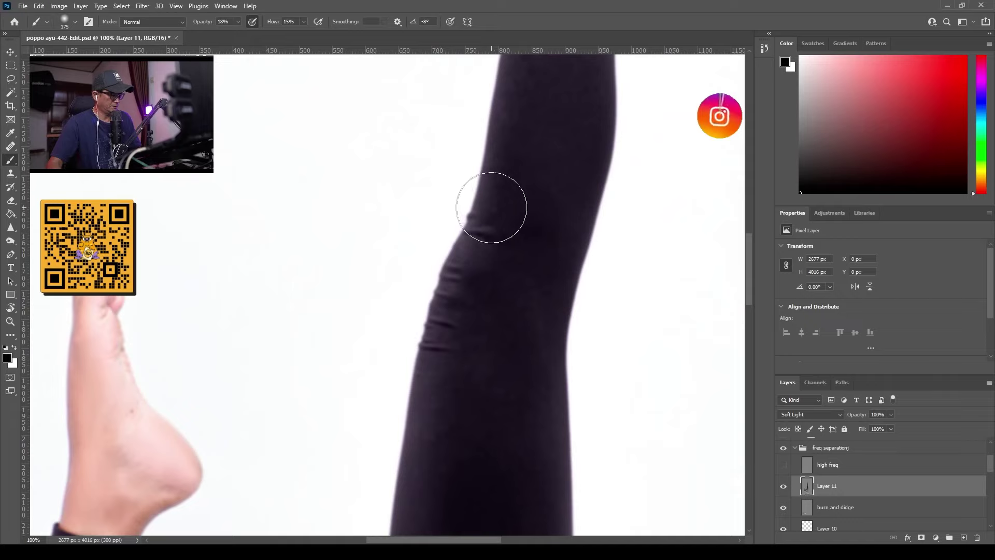
pyautogui.press('x')
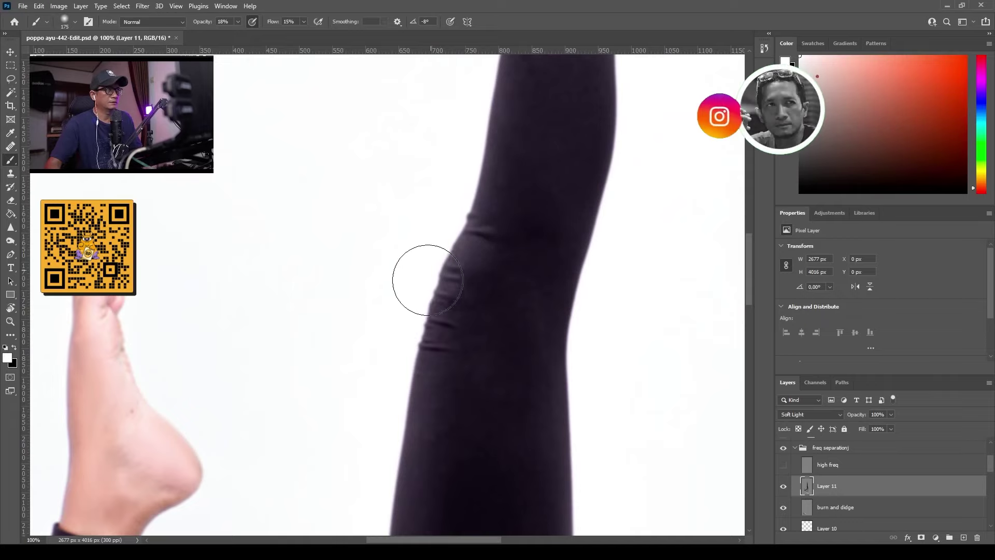
pyautogui.moveTo(414, 312); pyautogui.dragTo(422, 182)
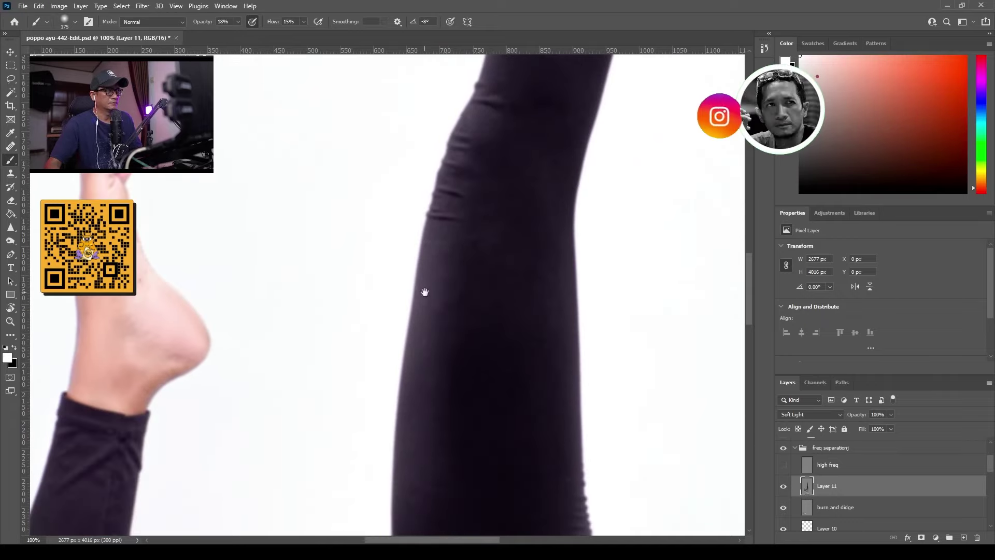
pyautogui.moveTo(425, 292); pyautogui.dragTo(444, 131)
# Step: Dodge the upper edge of the bent thigh with the 175 px white brush
pyautogui.moveTo(357, 389); pyautogui.dragTo(296, 417)
pyautogui.moveTo(469, 363)
pyautogui.mouseDown()
pyautogui.moveTo(373, 264)
pyautogui.moveTo(332, 257)
pyautogui.mouseUp()
pyautogui.moveTo(503, 480); pyautogui.dragTo(690, 355)
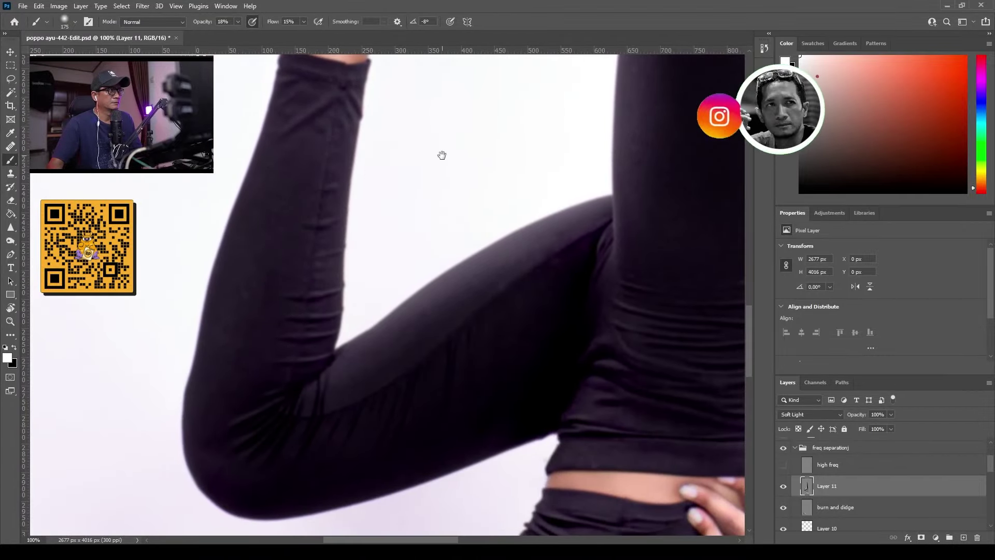
# Step: Dodge the front edge of the raised shin in white and burn the centre of the raised thigh in black
pyautogui.moveTo(510, 181); pyautogui.dragTo(314, 410)
pyautogui.moveTo(415, 147); pyautogui.dragTo(341, 486)
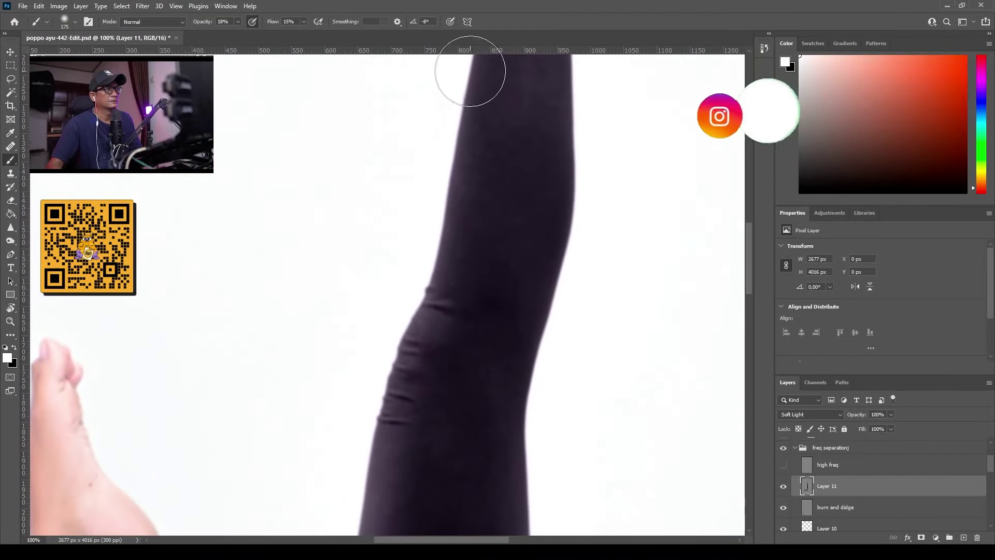
pyautogui.moveTo(416, 178)
pyautogui.mouseDown()
pyautogui.moveTo(365, 369)
pyautogui.moveTo(375, 204)
pyautogui.moveTo(462, 191)
pyautogui.mouseUp()
pyautogui.press('x')
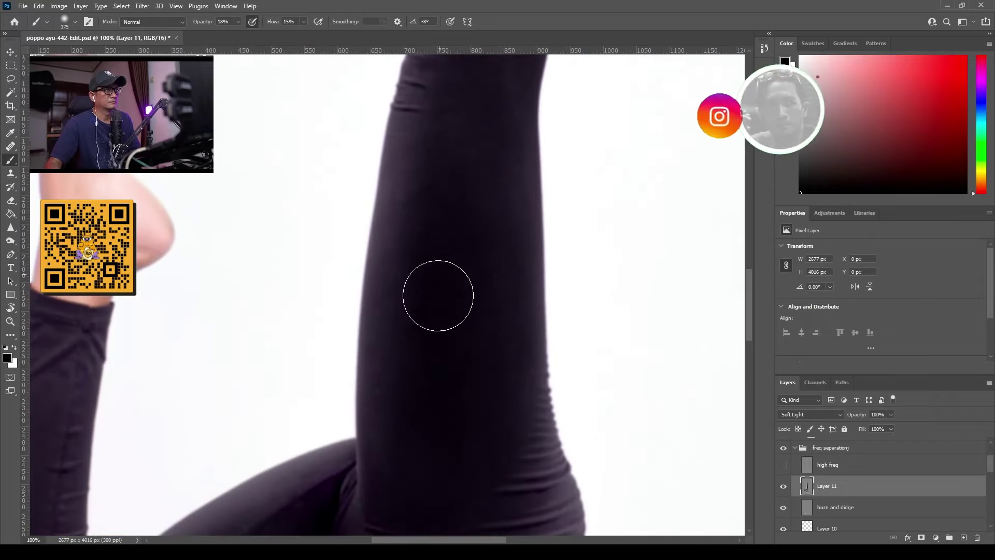
pyautogui.moveTo(371, 444); pyautogui.dragTo(410, 262)
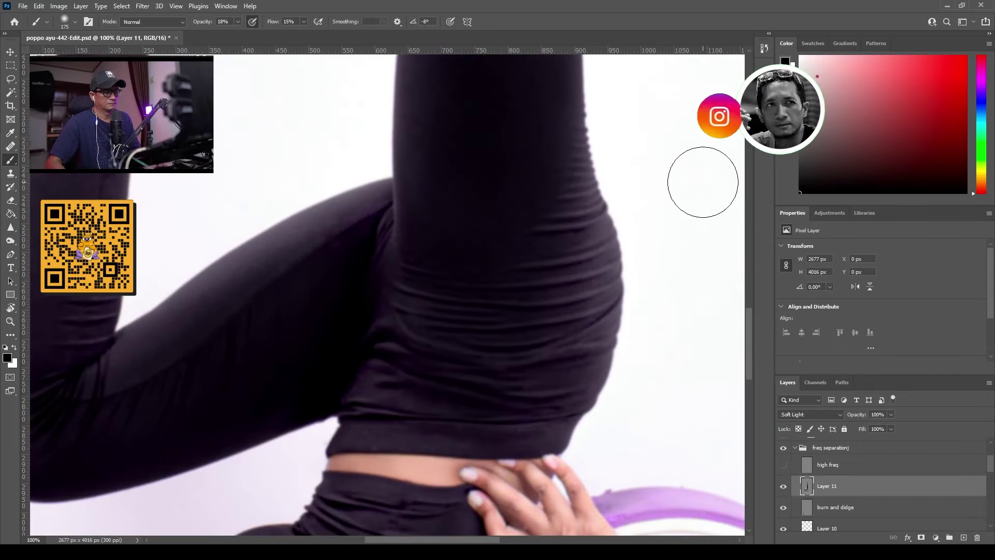
# Step: Zoom out to 25% and reset the canvas view rotation so the photo stands upright, with the Brush tool ready
pyautogui.hotkey('ctrl', '-')
pyautogui.hotkey('ctrl', '-')
pyautogui.hotkey('ctrl', '-')
pyautogui.hotkey('ctrl', '-')
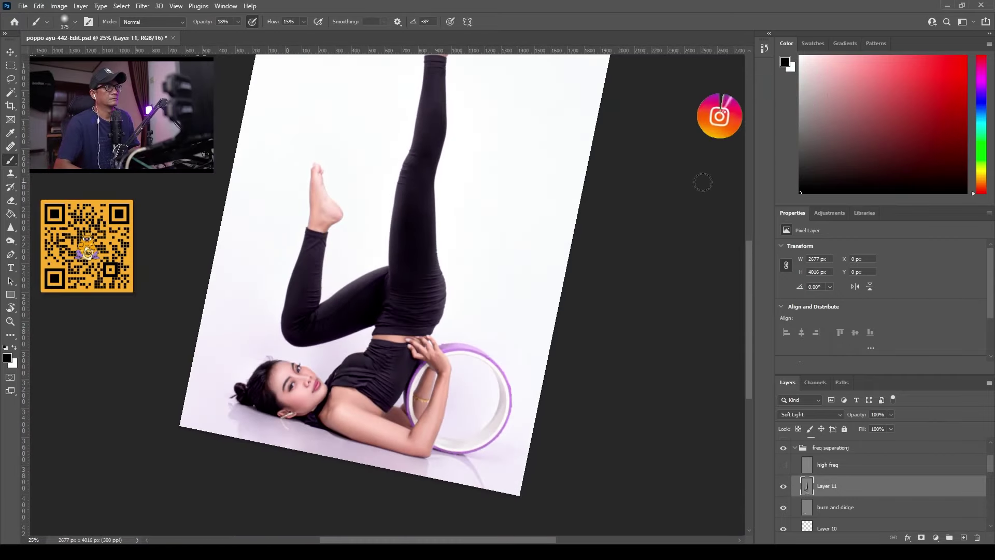
pyautogui.press('r')
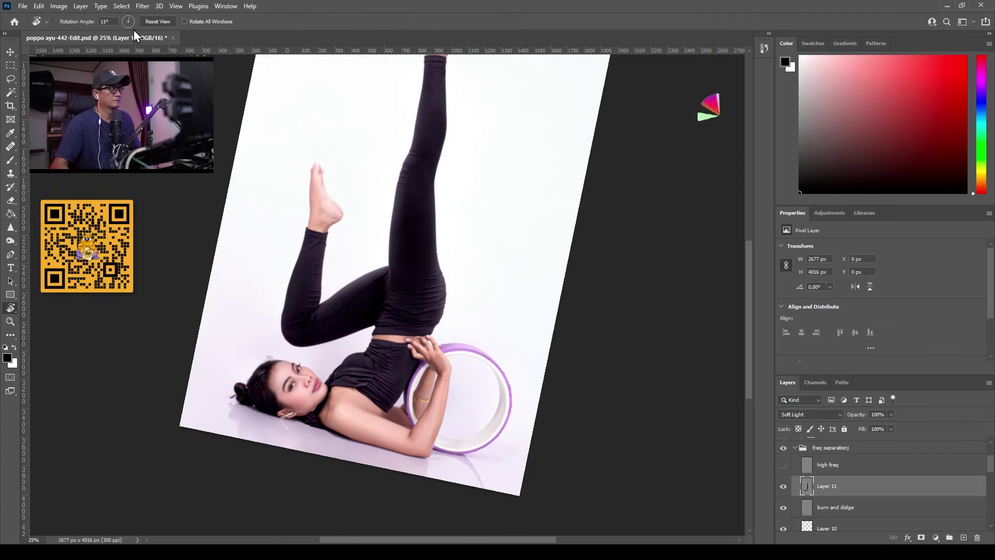
pyautogui.click(157, 23)
pyautogui.press('b')
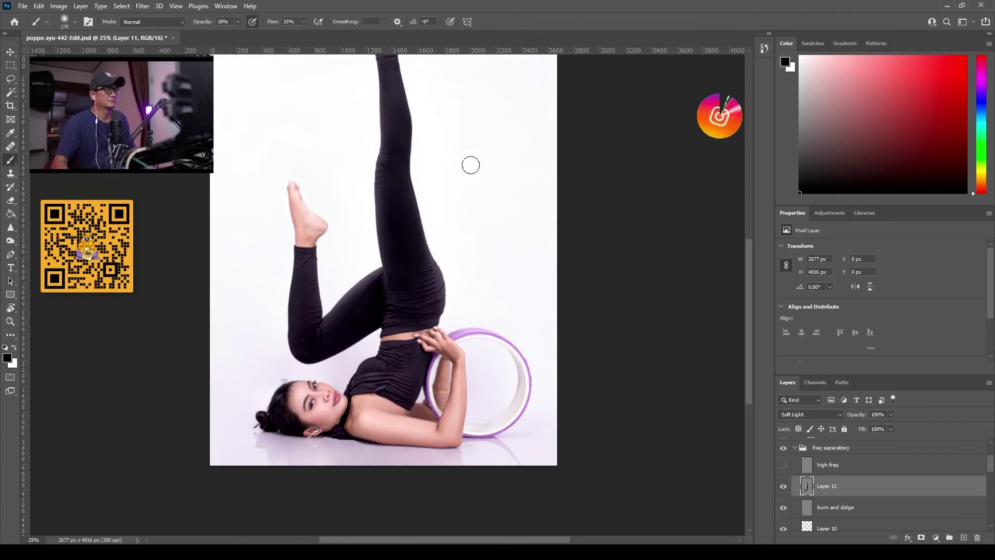
# Step: Compare the dodge-and-burn strokes of Layer 11 shown alone with the full retouched image
pyautogui.keyDown('alt'); pyautogui.click(784, 486); pyautogui.keyUp('alt')
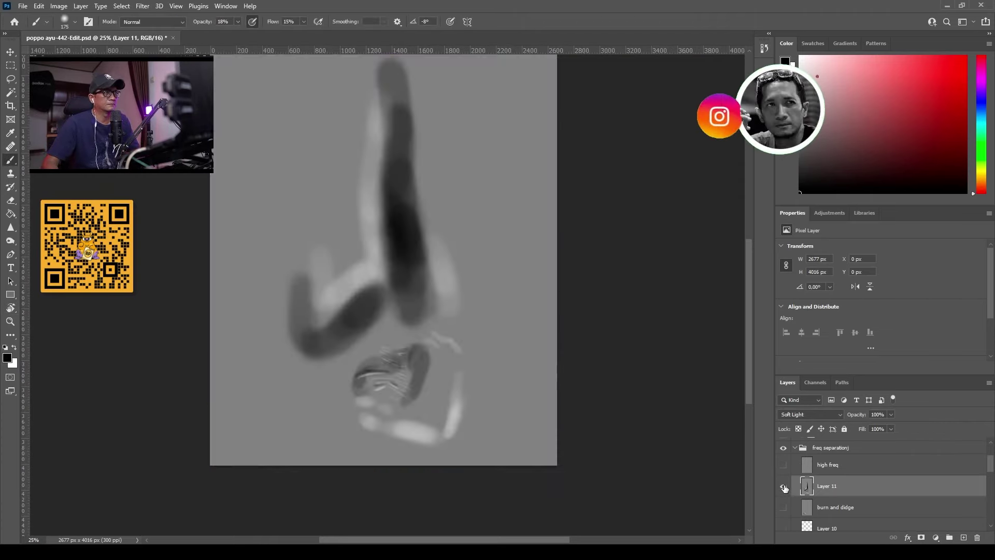
pyautogui.keyDown('alt'); pyautogui.click(784, 487); pyautogui.keyUp('alt')
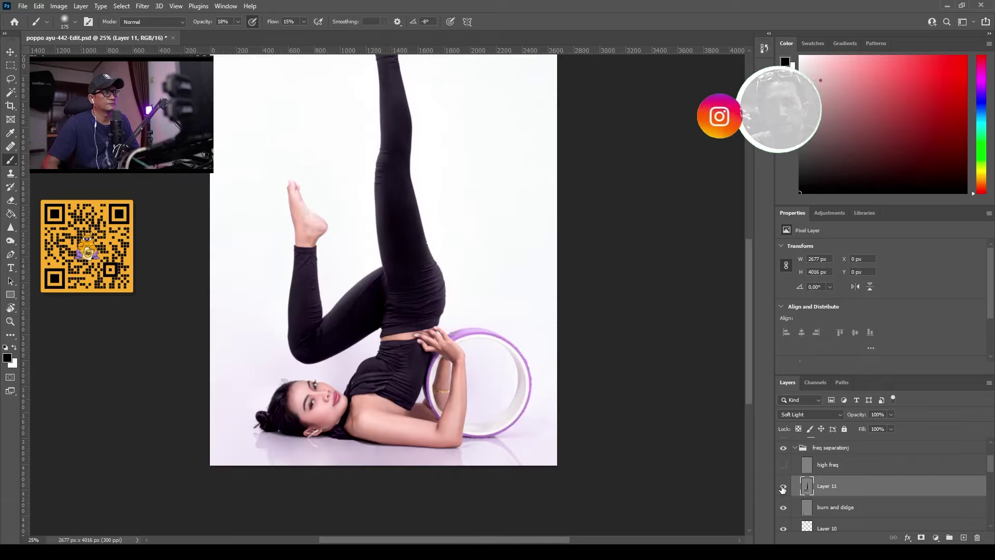
pyautogui.keyDown('alt'); pyautogui.click(784, 488); pyautogui.keyUp('alt')
pyautogui.keyDown('alt'); pyautogui.click(783, 489); pyautogui.keyUp('alt')
pyautogui.keyDown('alt'); pyautogui.click(784, 487); pyautogui.keyUp('alt')
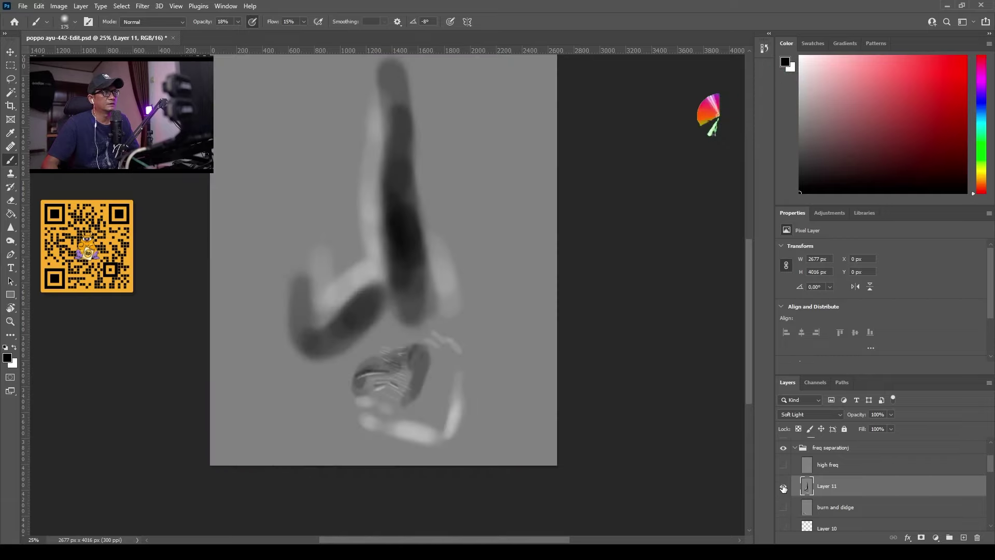
pyautogui.keyDown('alt'); pyautogui.click(783, 488); pyautogui.keyUp('alt')
pyautogui.keyDown('alt'); pyautogui.click(783, 488); pyautogui.keyUp('alt')
pyautogui.keyDown('alt'); pyautogui.click(782, 487); pyautogui.keyUp('alt')
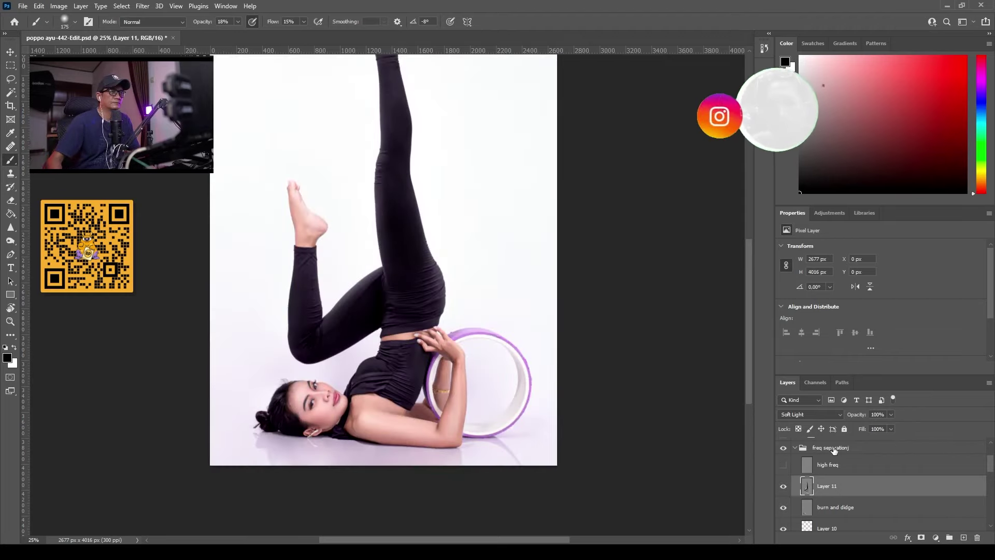
pyautogui.keyDown('alt'); pyautogui.click(783, 489); pyautogui.keyUp('alt')
pyautogui.keyDown('alt'); pyautogui.click(782, 488); pyautogui.keyUp('alt')
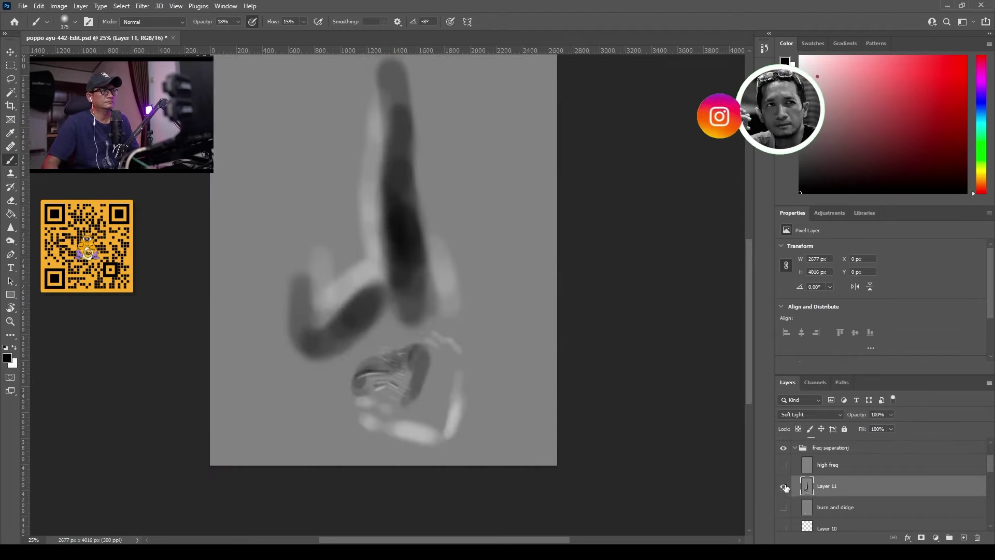
pyautogui.keyDown('alt'); pyautogui.click(783, 487); pyautogui.keyUp('alt')
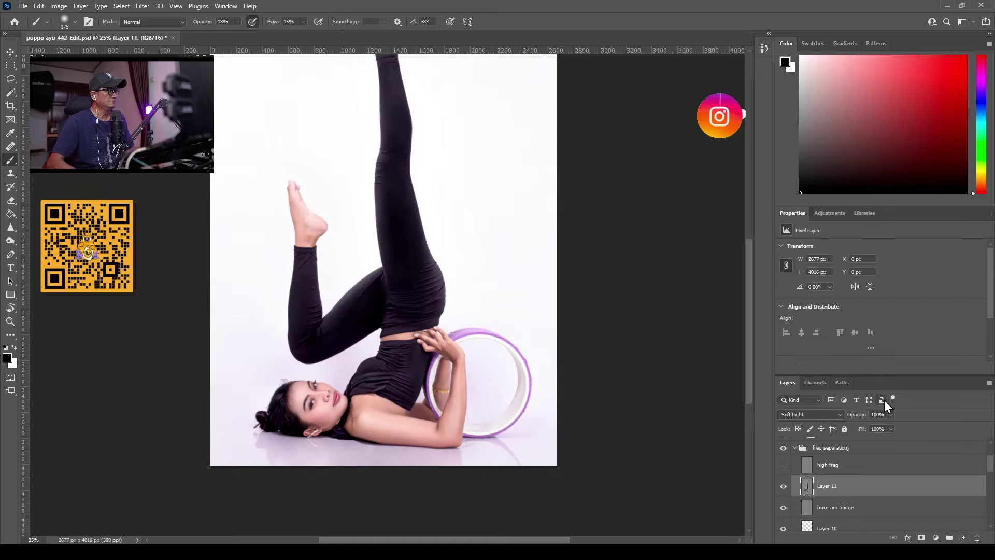
pyautogui.click(884, 400)
pyautogui.hotkey('ctrl', '+')
pyautogui.hotkey('ctrl', '+')
pyautogui.hotkey('ctrl', '+')
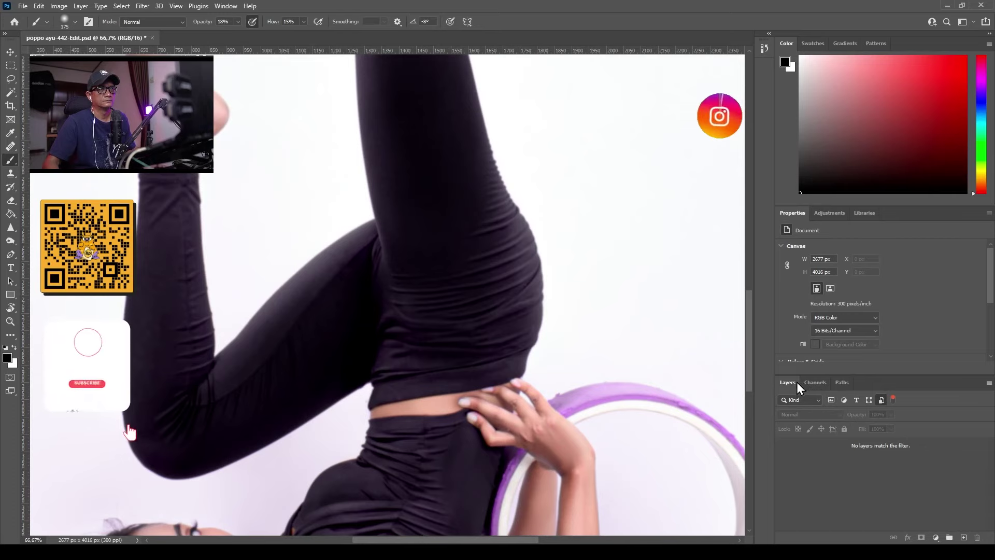
pyautogui.click(892, 399)
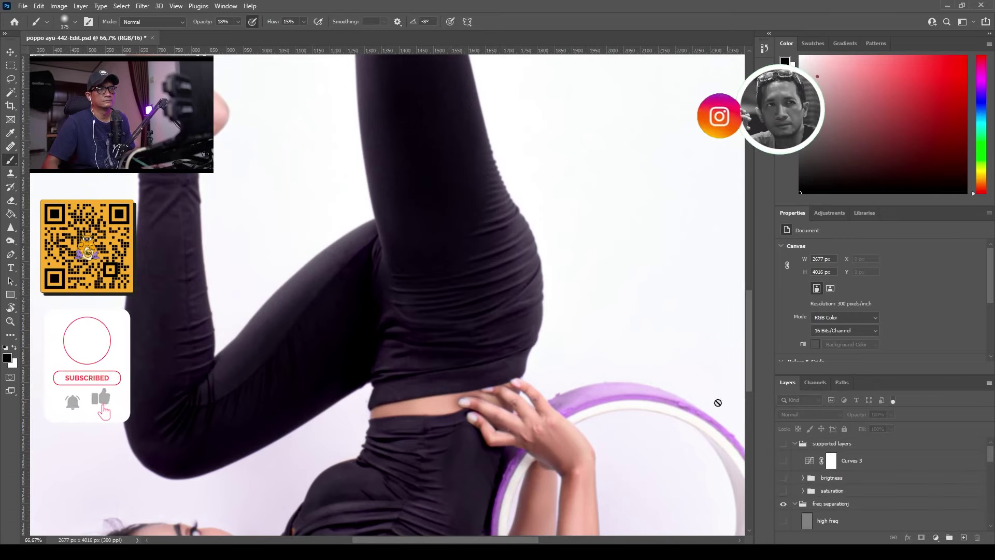
# Step: Make the high freq layer visible again in the freq separation group
pyautogui.moveTo(491, 398); pyautogui.dragTo(535, 165)
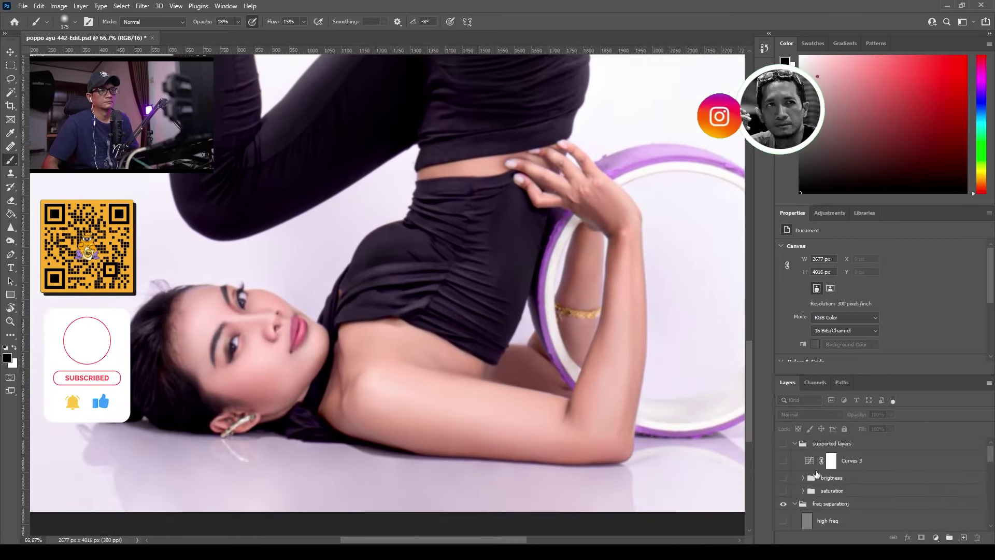
pyautogui.scroll(-3, 990, 474)
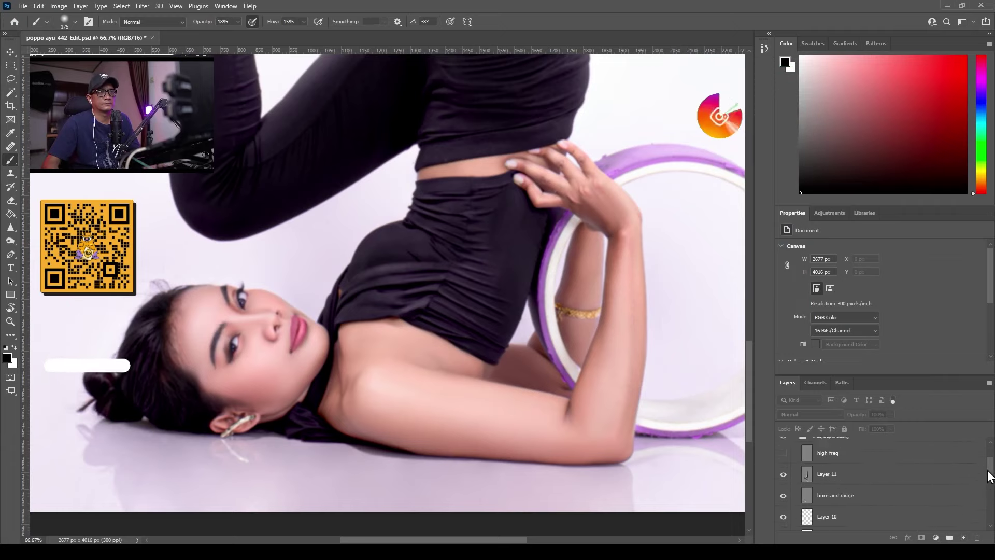
pyautogui.scroll(-2, 922, 454)
pyautogui.scroll(3, 917, 461)
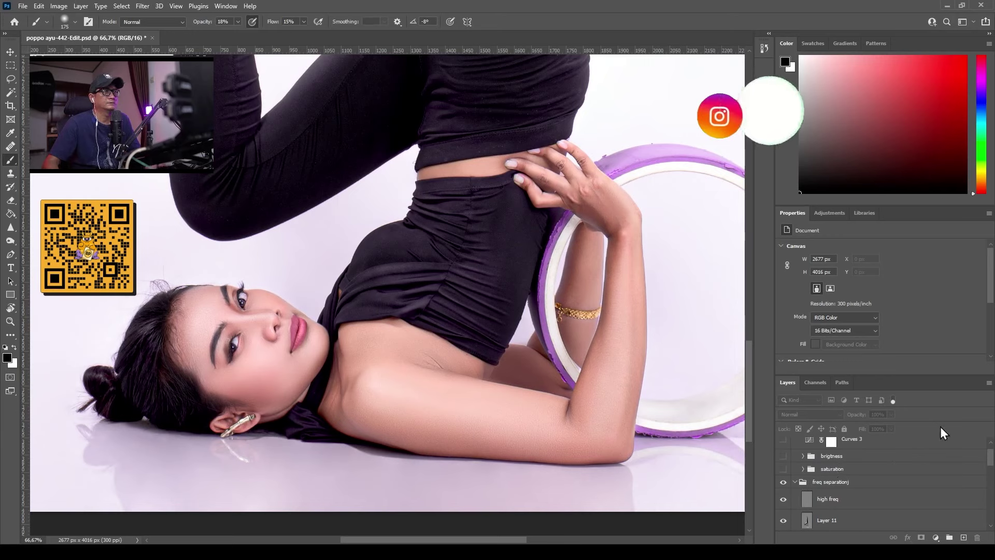
# Step: Group the retouching layers from high freq down to Layer 2, just above low freq copy
pyautogui.moveTo(989, 463)
pyautogui.mouseDown()
pyautogui.moveTo(956, 464)
pyautogui.moveTo(991, 477)
pyautogui.moveTo(993, 507)
pyautogui.mouseUp()
pyautogui.click(842, 502)
pyautogui.keyDown('shift'); pyautogui.click(864, 473); pyautogui.keyUp('shift')
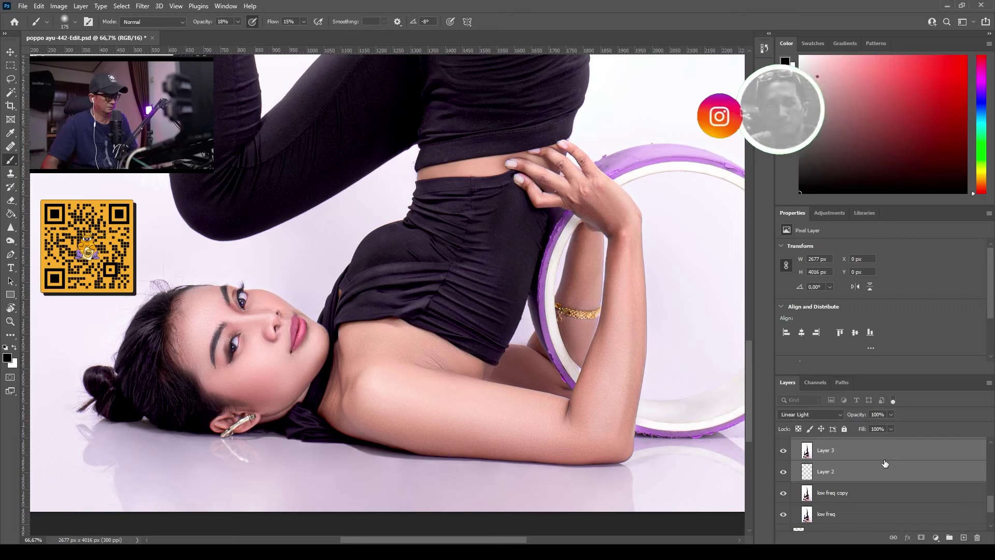
pyautogui.hotkey('ctrl', 'g')
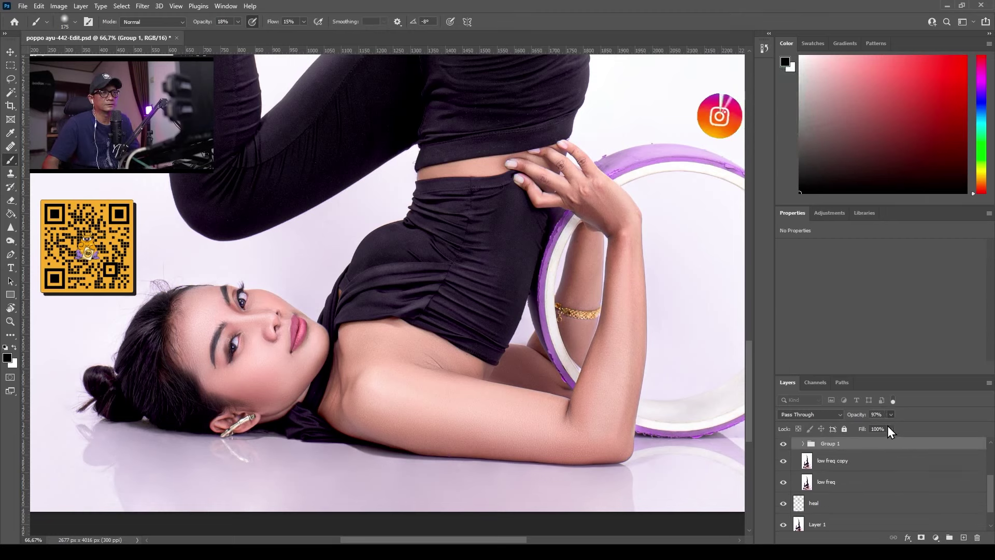
# Step: Set the opacity of the new group of retouching layers to 89%
pyautogui.write('46')
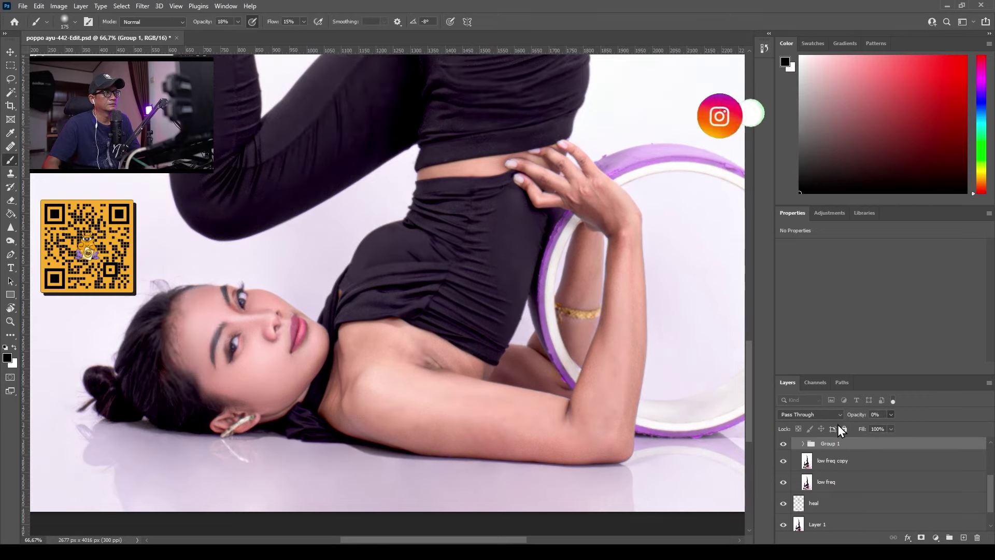
pyautogui.write('5460')
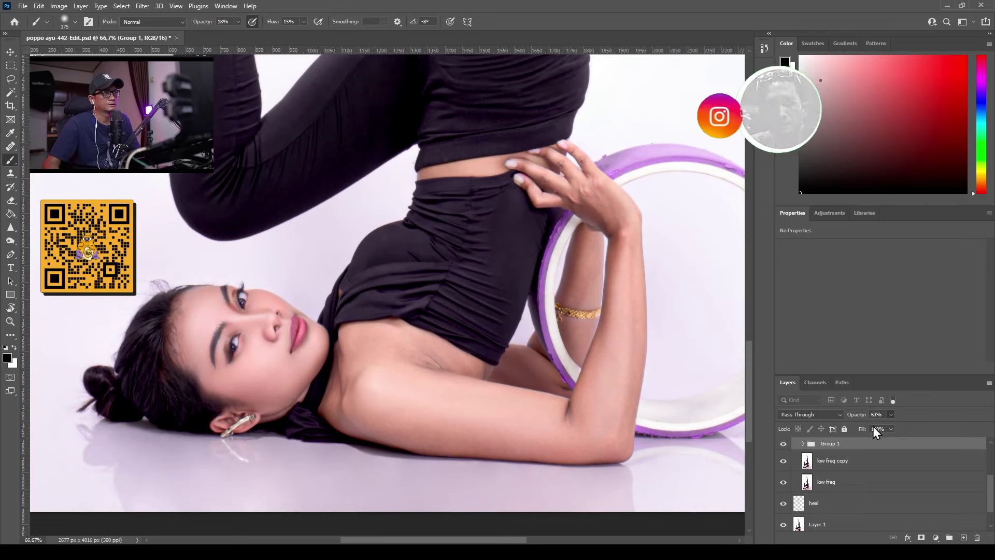
pyautogui.write('79')
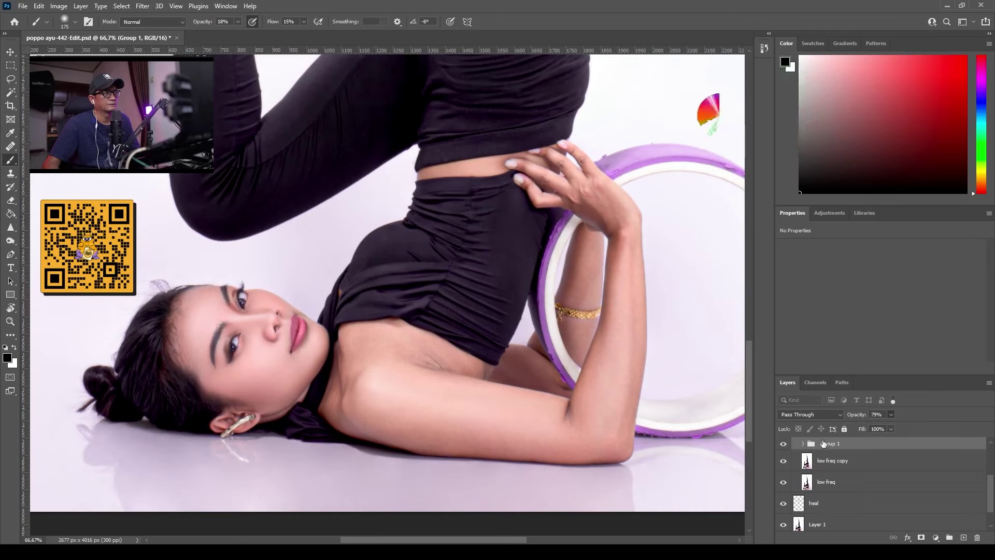
pyautogui.click(783, 445)
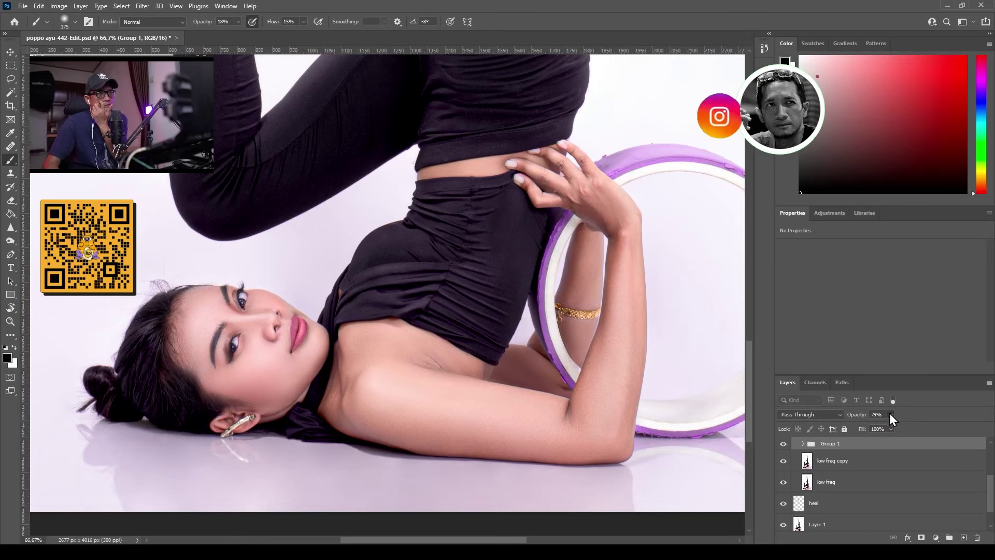
pyautogui.moveTo(890, 424); pyautogui.dragTo(891, 426)
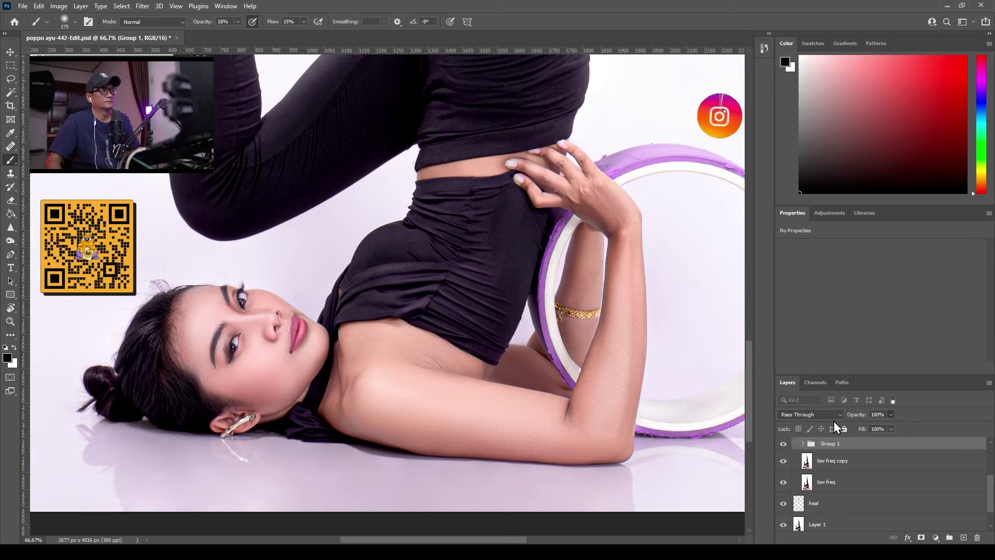
pyautogui.moveTo(886, 424); pyautogui.dragTo(897, 427)
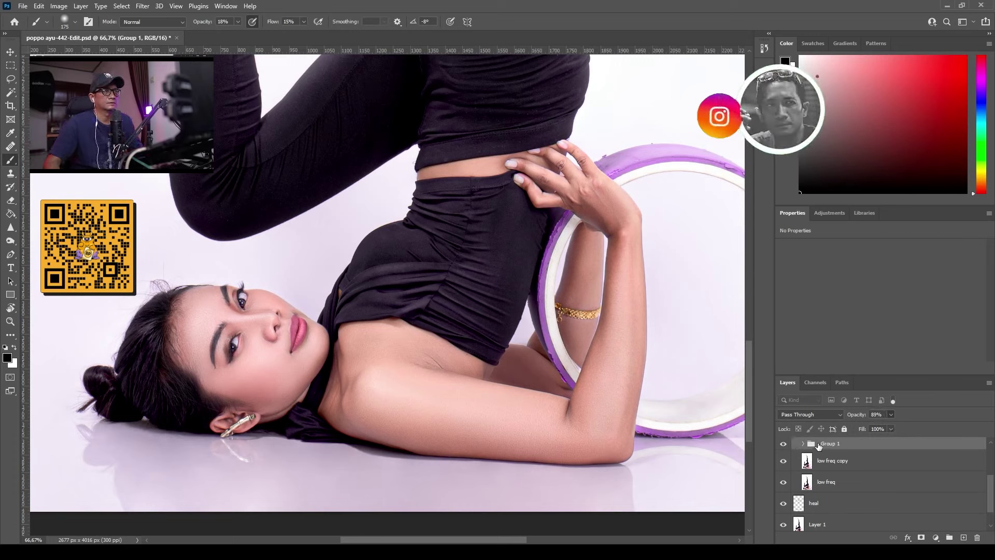
# Step: Collapse the freq separation group and compare the photo with the group hidden and shown
pyautogui.moveTo(315, 244); pyautogui.dragTo(344, 559)
pyautogui.moveTo(354, 245); pyautogui.dragTo(291, 136)
pyautogui.moveTo(301, 337); pyautogui.dragTo(307, 143)
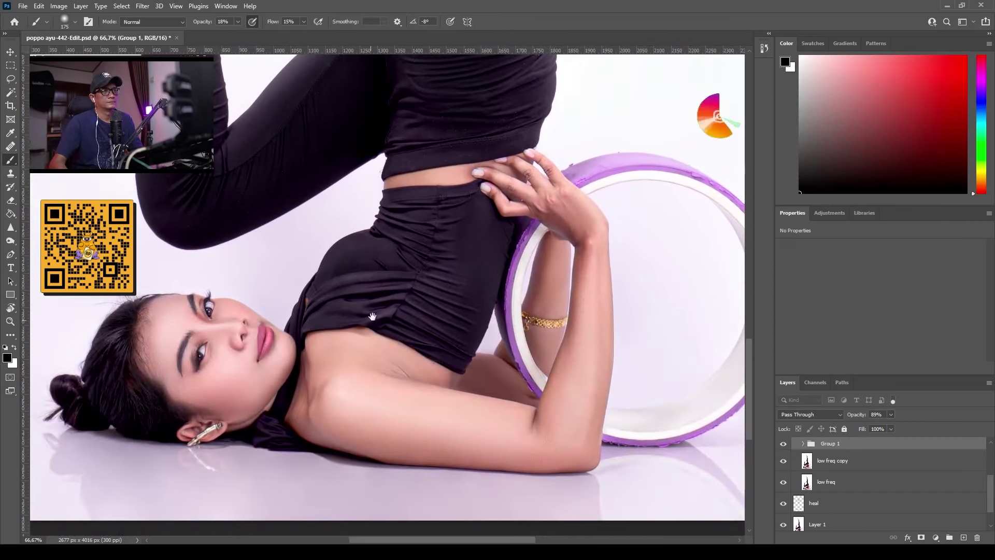
pyautogui.moveTo(368, 319); pyautogui.dragTo(371, 267)
pyautogui.moveTo(476, 275); pyautogui.dragTo(523, 383)
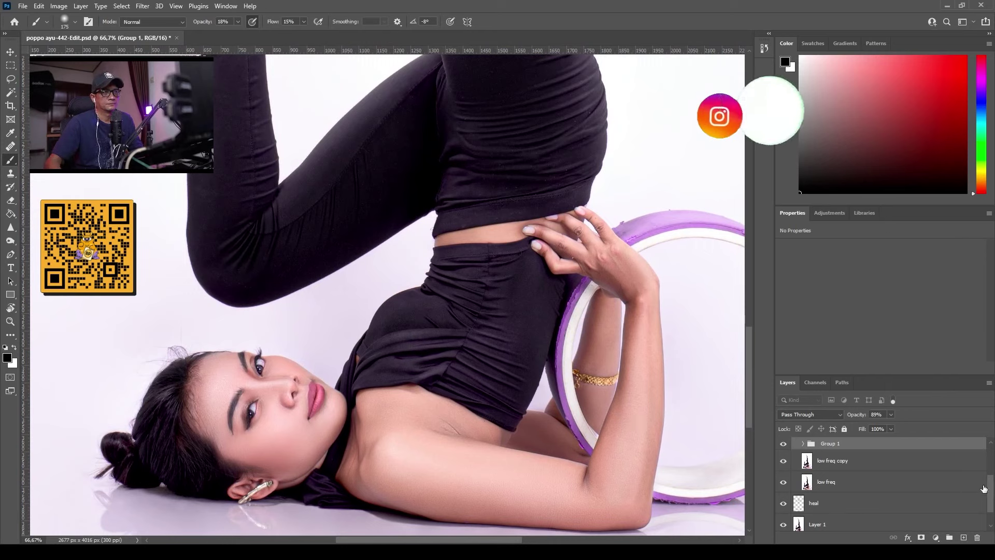
pyautogui.moveTo(990, 493); pyautogui.dragTo(991, 468)
pyautogui.click(795, 485)
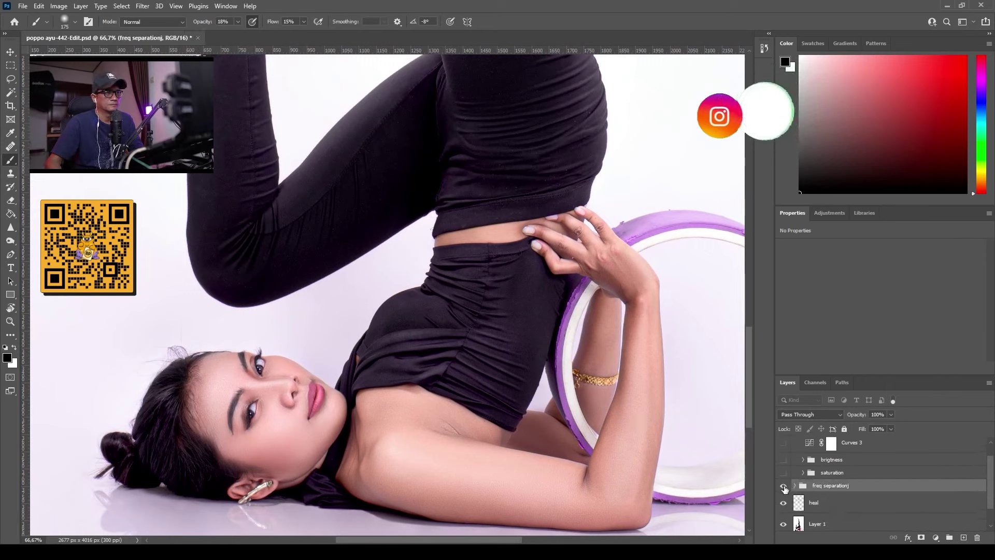
pyautogui.click(783, 487)
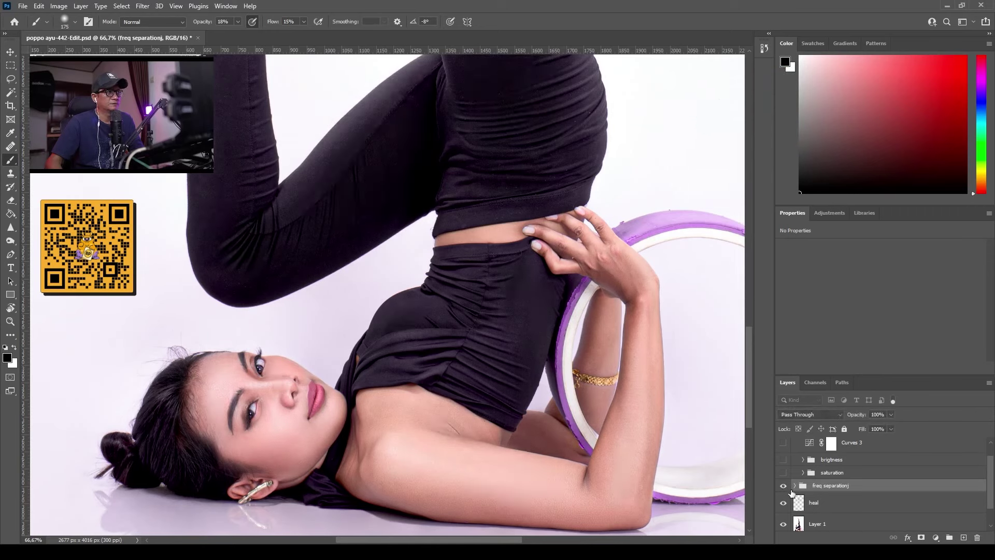
# Step: Examine the retouched photo with the freq separation group toggled, from the wider pose to the face, shoulder and arm
pyautogui.click(783, 486)
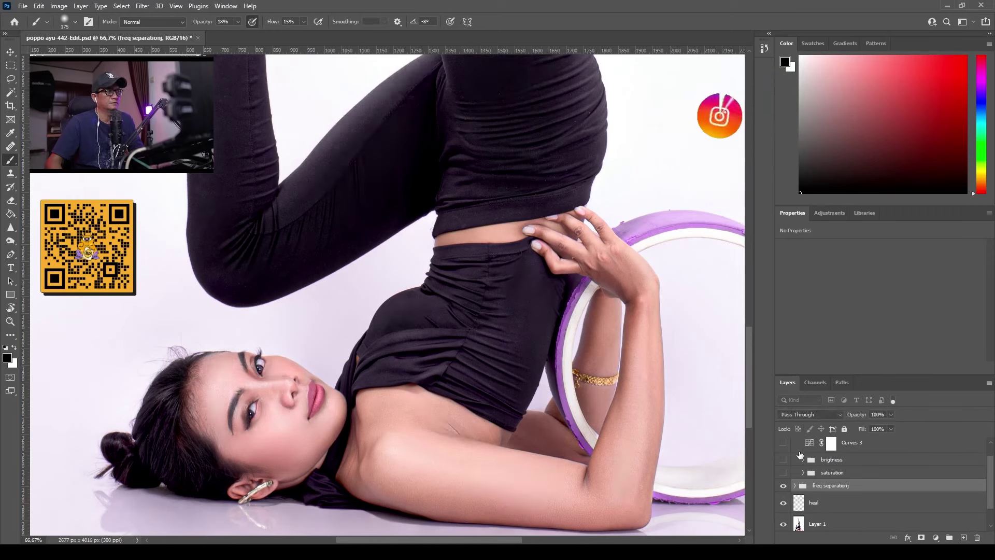
pyautogui.hotkey('ctrl', '-')
pyautogui.hotkey('ctrl', '-')
pyautogui.hotkey('ctrl', '-')
pyautogui.hotkey('ctrl', '-')
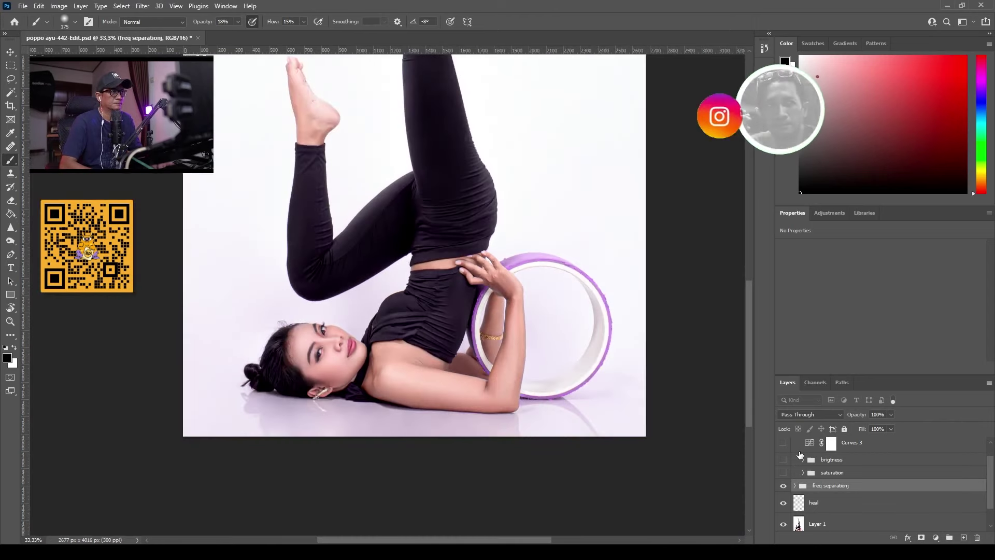
pyautogui.hotkey('ctrl', '+')
pyautogui.hotkey('ctrl', '+')
pyautogui.hotkey('ctrl', '+')
pyautogui.hotkey('ctrl', '+')
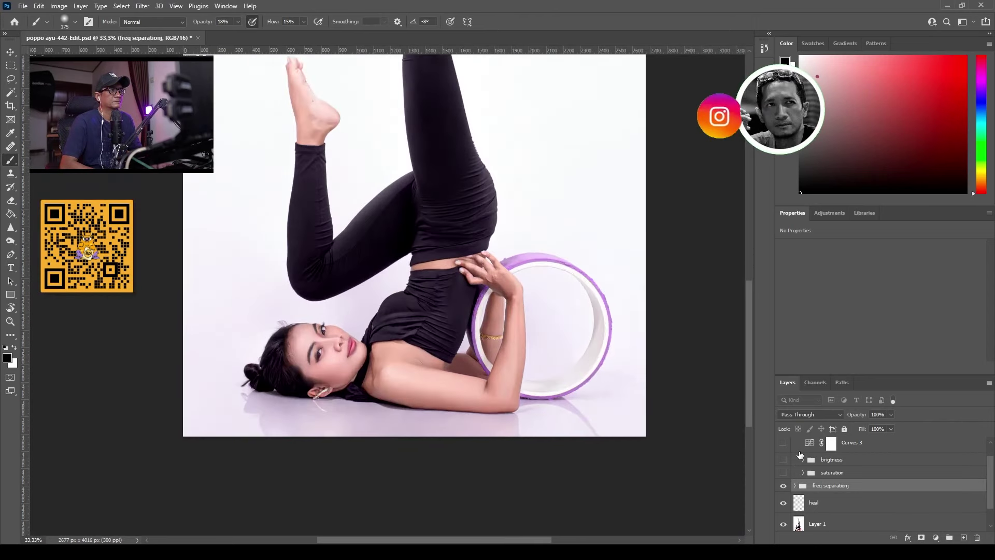
pyautogui.moveTo(395, 275); pyautogui.dragTo(341, 245)
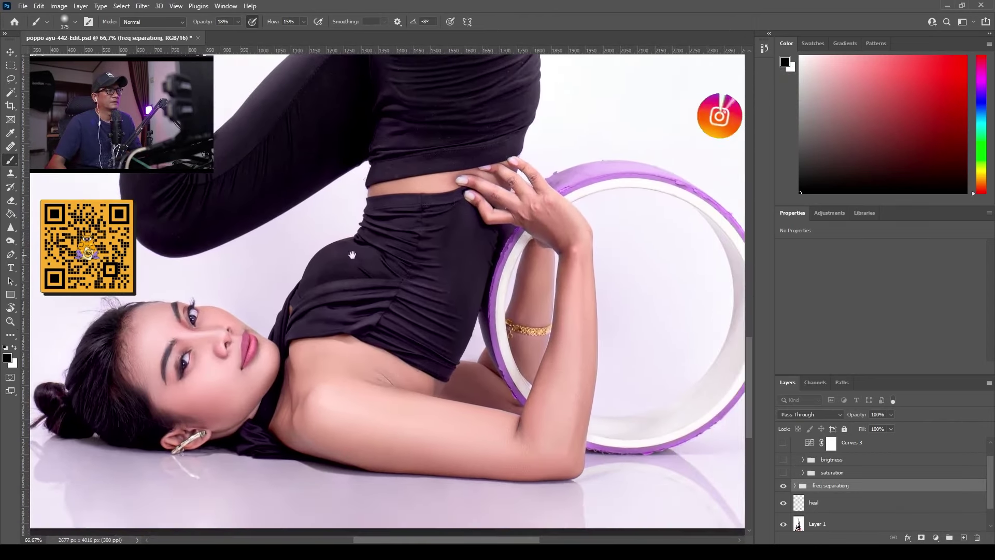
# Step: Expand the freq separation group and Group 1, and move the high freq layer out of Group 1 to just above it
pyautogui.click(793, 486)
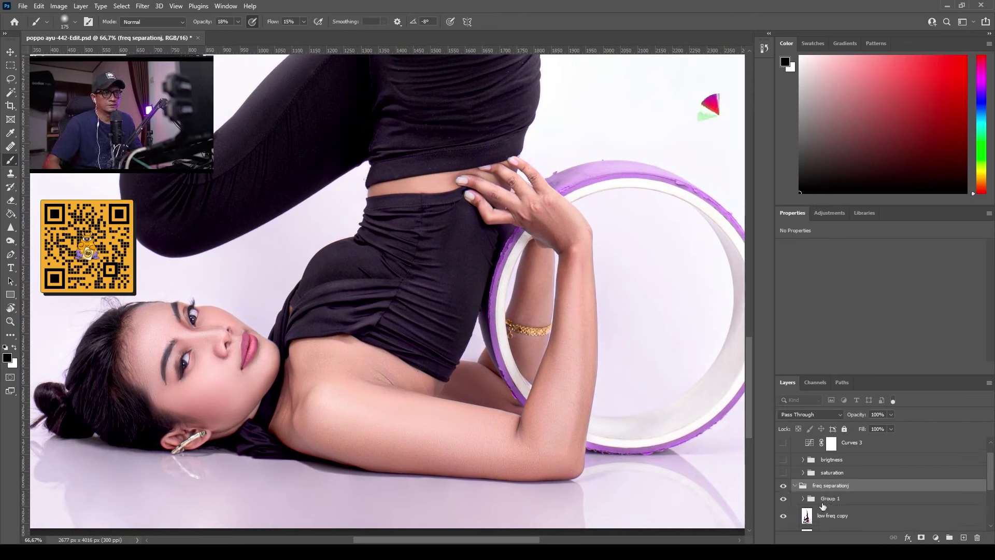
pyautogui.click(803, 499)
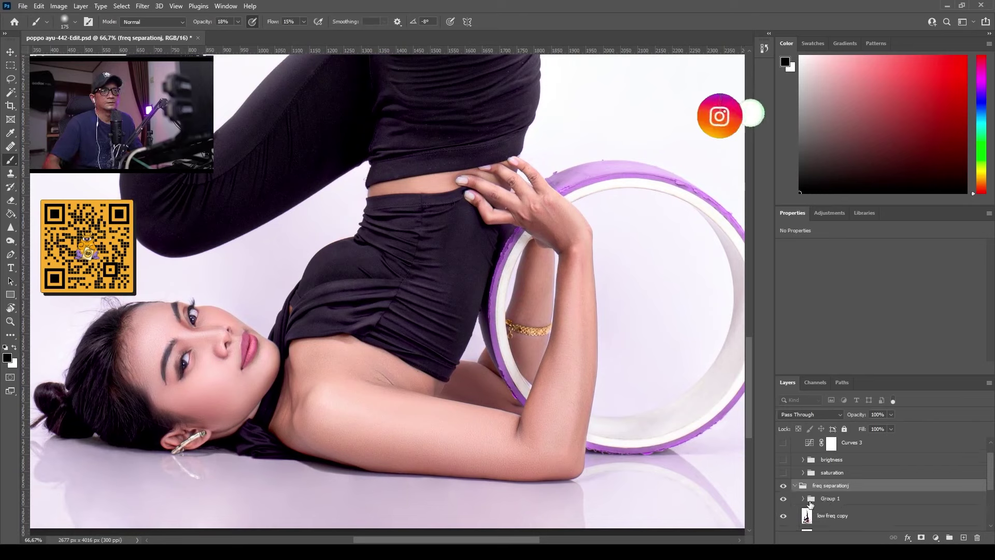
pyautogui.click(832, 498)
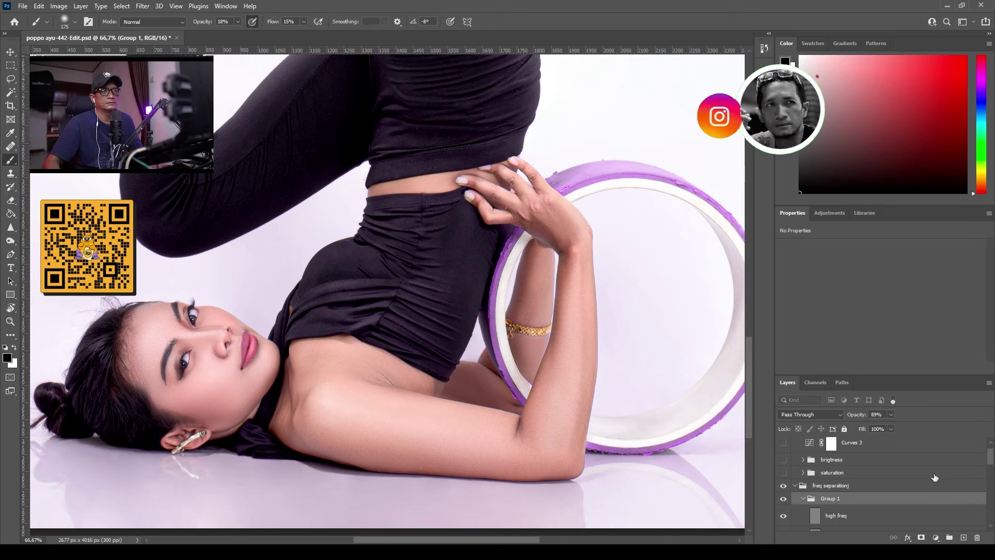
pyautogui.click(861, 514)
pyautogui.moveTo(850, 516); pyautogui.dragTo(869, 486)
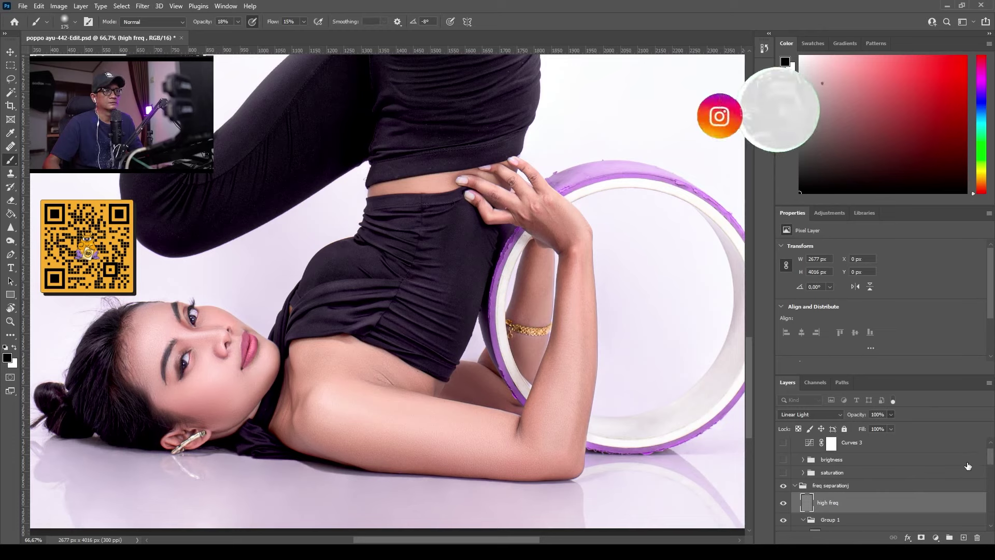
# Step: Collapse Group 1 and compare the skin retouch with that group hidden and shown
pyautogui.moveTo(990, 462)
pyautogui.mouseDown()
pyautogui.moveTo(990, 474)
pyautogui.moveTo(990, 465)
pyautogui.mouseUp()
pyautogui.scroll(-2, 917, 469)
pyautogui.click(804, 487)
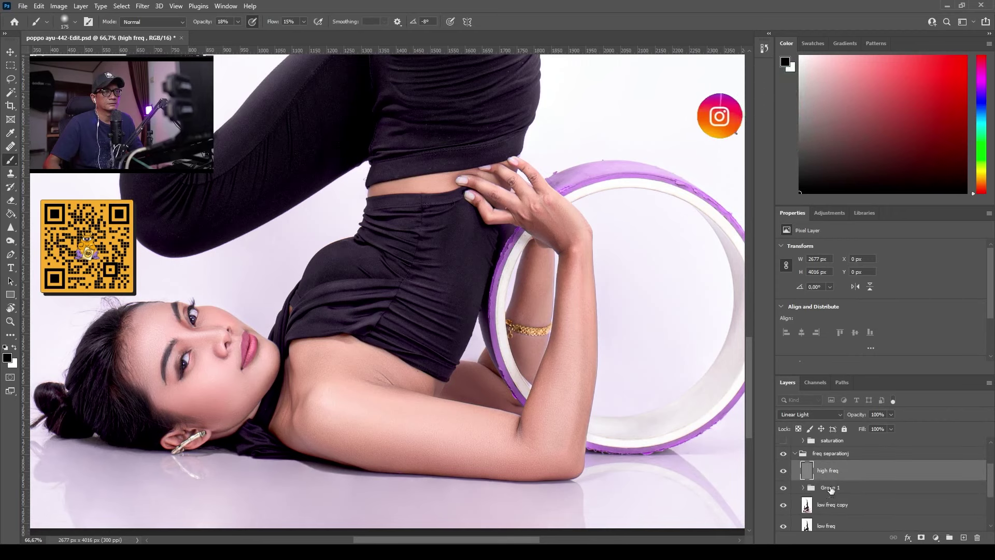
pyautogui.click(830, 488)
pyautogui.click(784, 488)
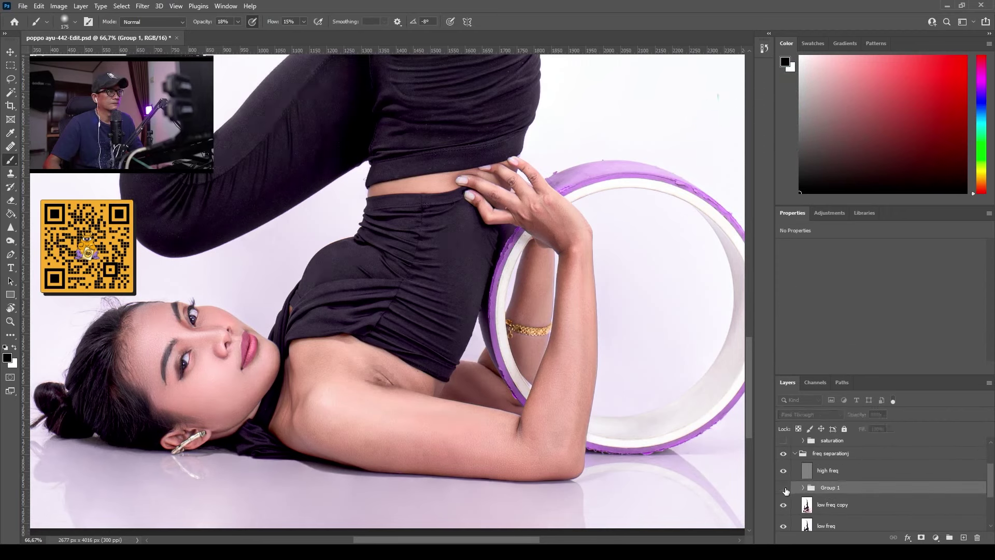
pyautogui.click(784, 487)
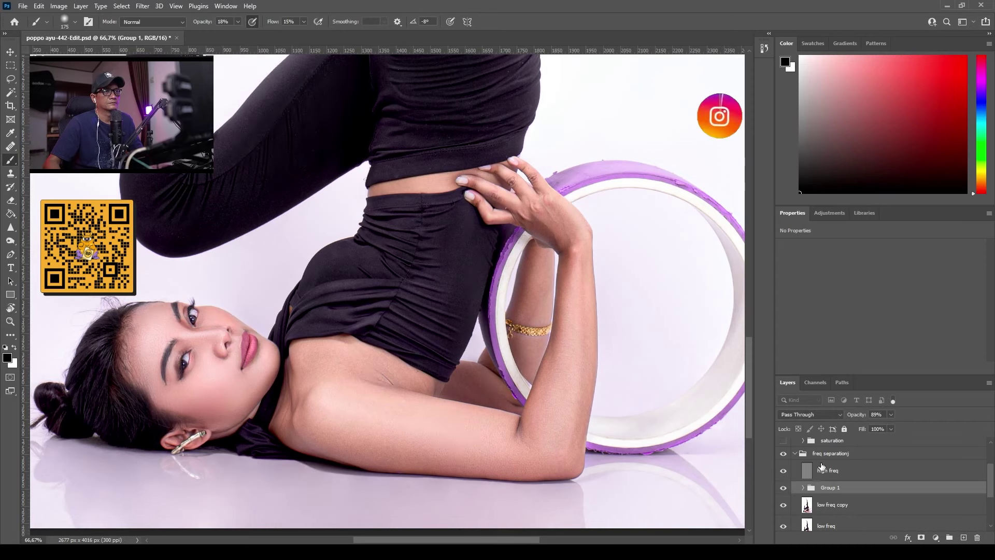
# Step: Duplicate the high freq layer above Group 1 to strengthen the skin texture on the face
pyautogui.click(822, 469)
pyautogui.hotkey('ctrl', '1')
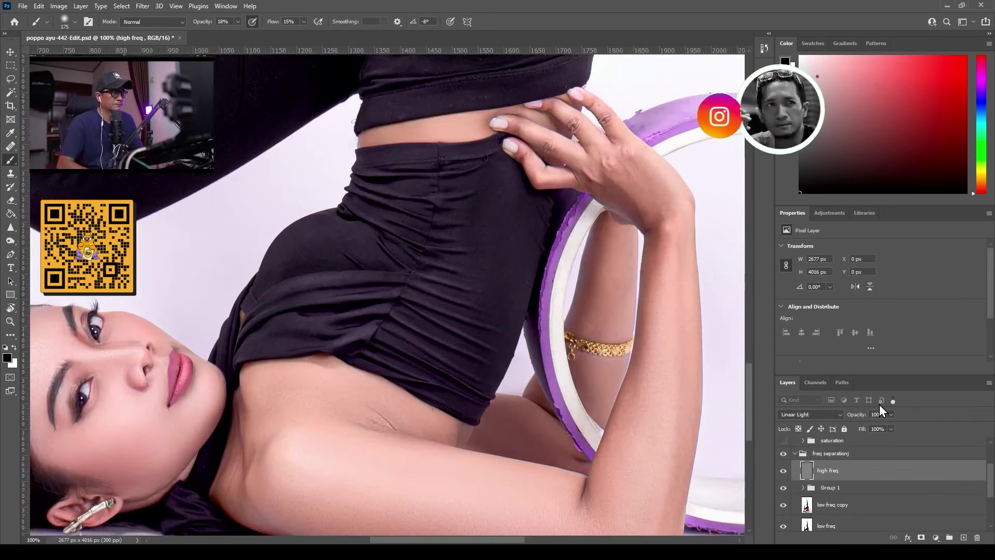
pyautogui.hotkey('ctrl', '+')
pyautogui.press('v')
pyautogui.moveTo(273, 351); pyautogui.dragTo(757, 279)
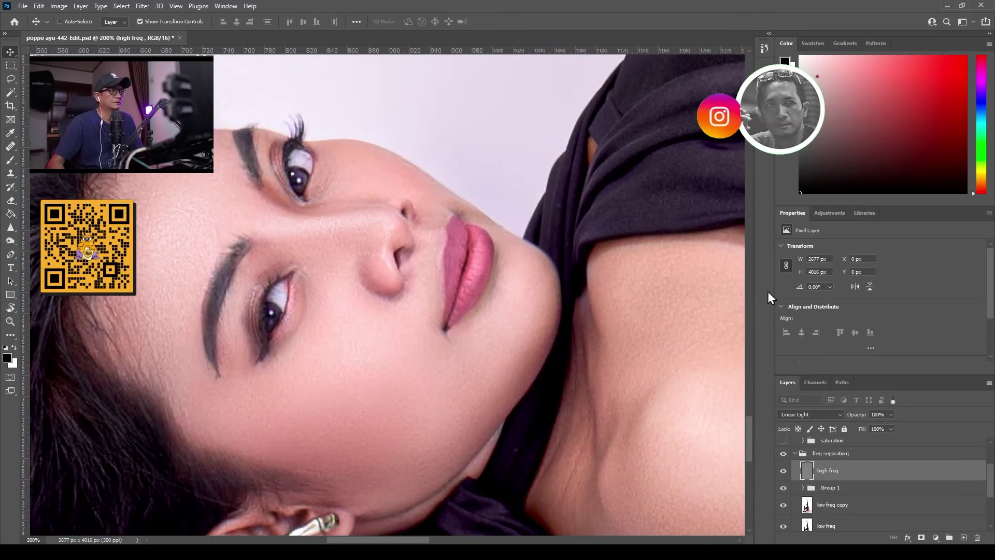
pyautogui.press('ctrl')
pyautogui.hotkey('ctrl', 'j')
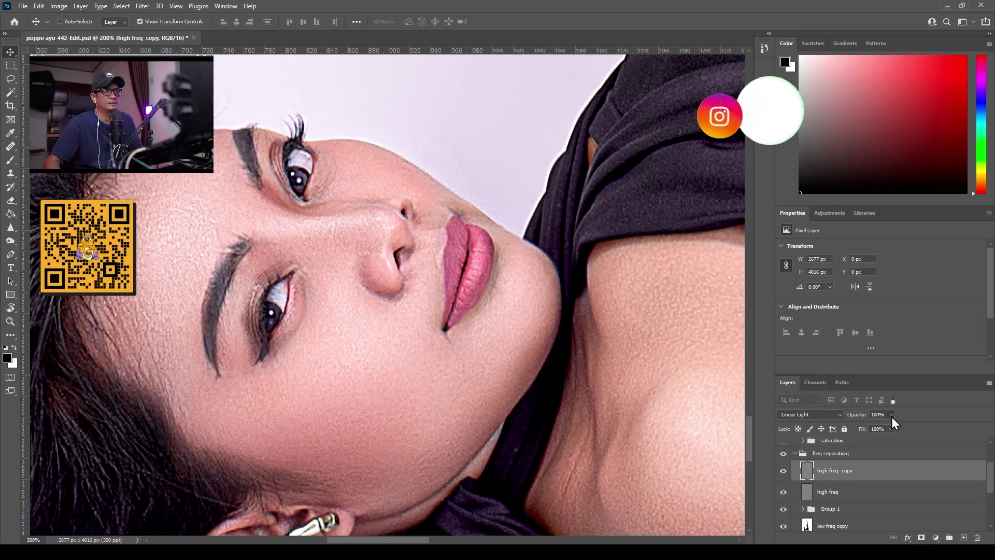
# Step: Lower the duplicated high freq layer's opacity to 14% and compare the face with the layer hidden and shown
pyautogui.moveTo(892, 416); pyautogui.dragTo(853, 427)
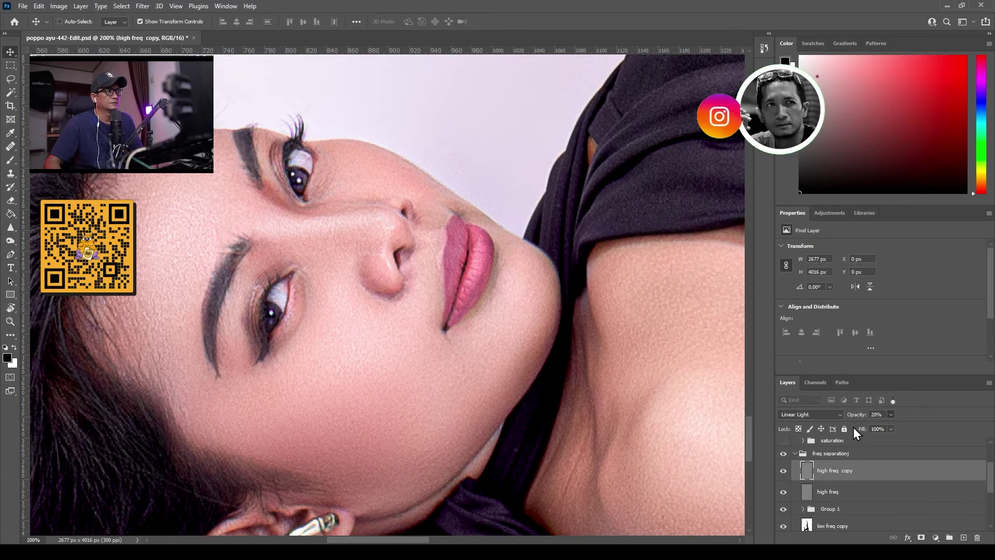
pyautogui.click(784, 471)
pyautogui.click(783, 471)
pyautogui.click(784, 471)
pyautogui.click(783, 471)
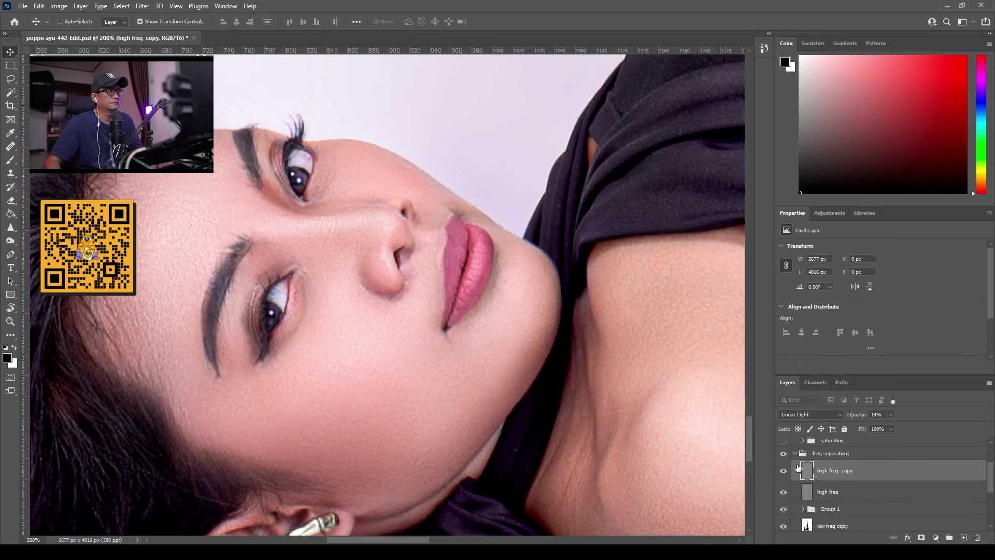
# Step: Compare the skin texture around the eye with the duplicated high freq layer hidden and shown, and set its opacity to 24%
pyautogui.hotkey('ctrl', '+')
pyautogui.hotkey('ctrl', '+')
pyautogui.hscroll(-5, 460, 344)
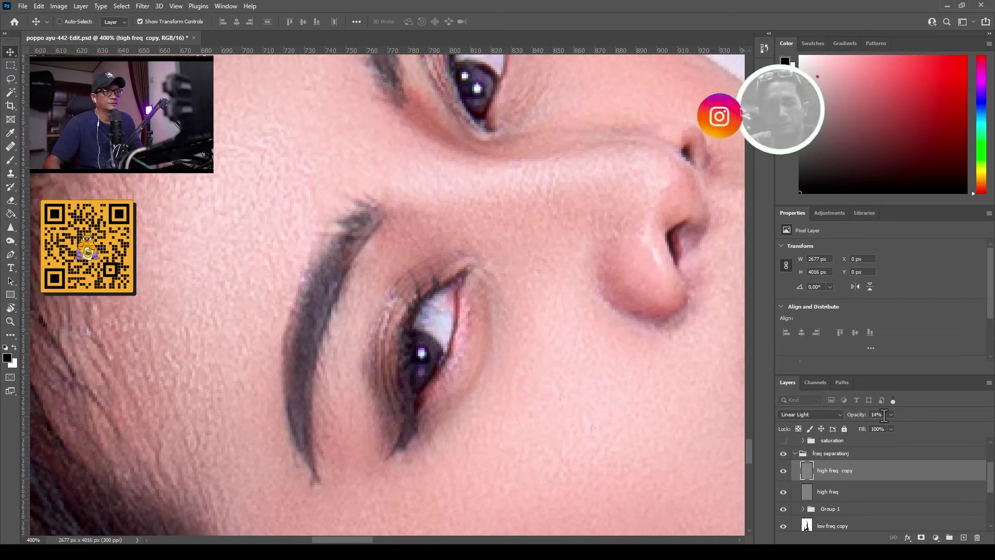
pyautogui.click(784, 471)
pyautogui.click(784, 471)
pyautogui.click(785, 471)
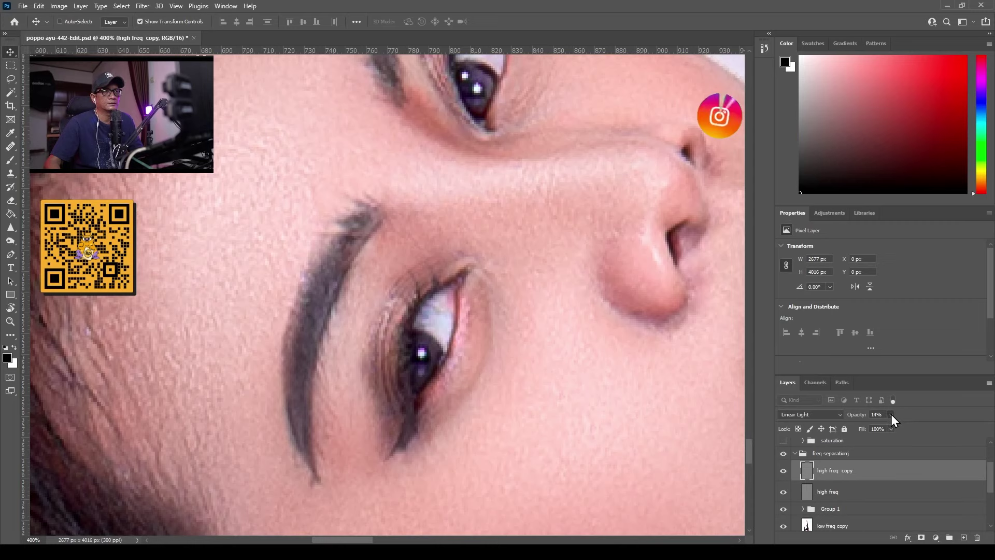
pyautogui.press('2')
pyautogui.press('4')
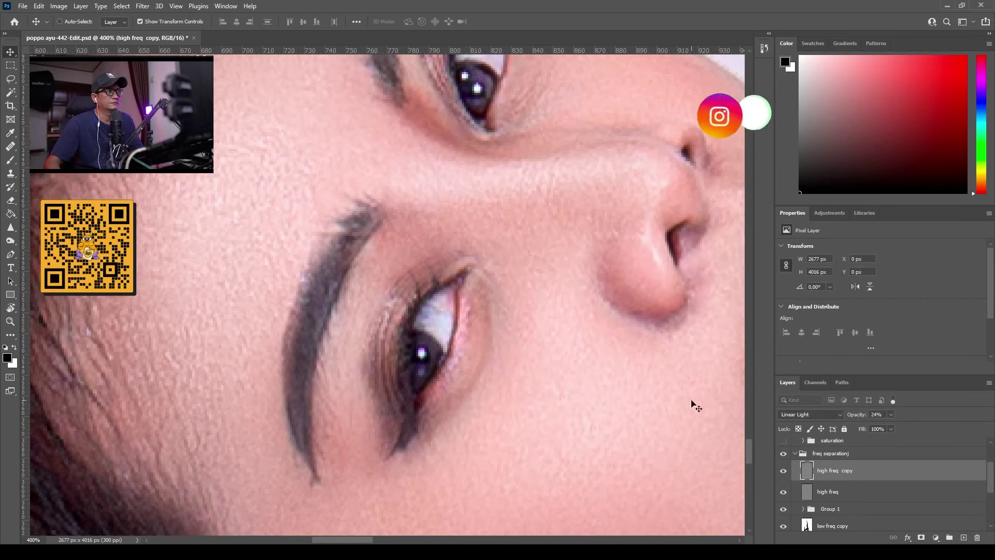
# Step: Inspect the texture on the hairline, face and full figure, and collapse the freq separation group
pyautogui.moveTo(237, 237); pyautogui.dragTo(569, 158)
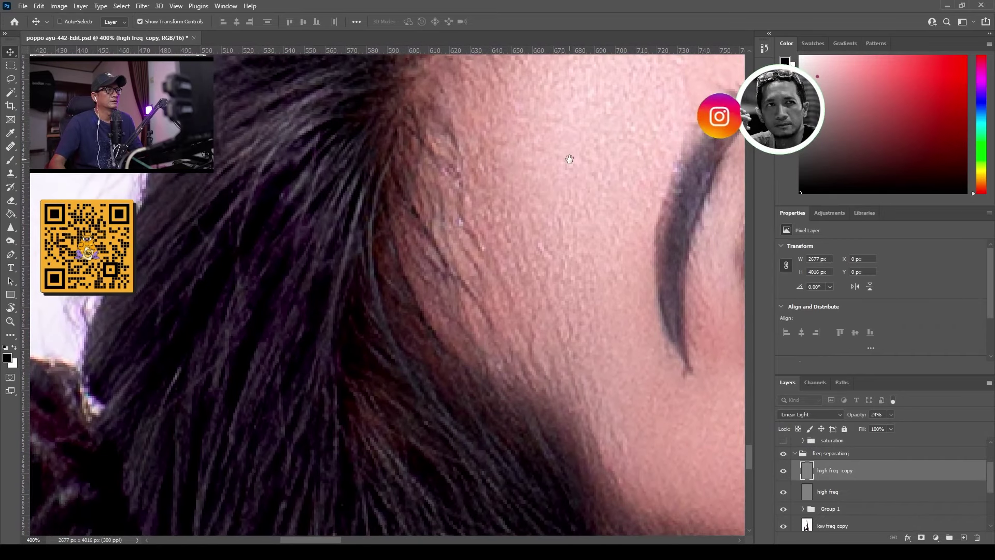
pyautogui.hotkey('ctrl', '1')
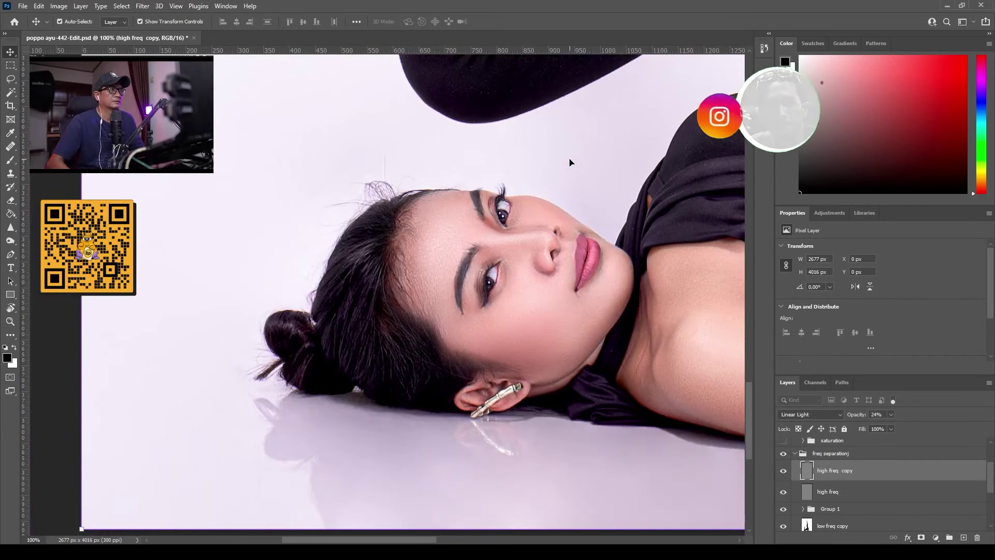
pyautogui.moveTo(627, 253); pyautogui.dragTo(458, 298)
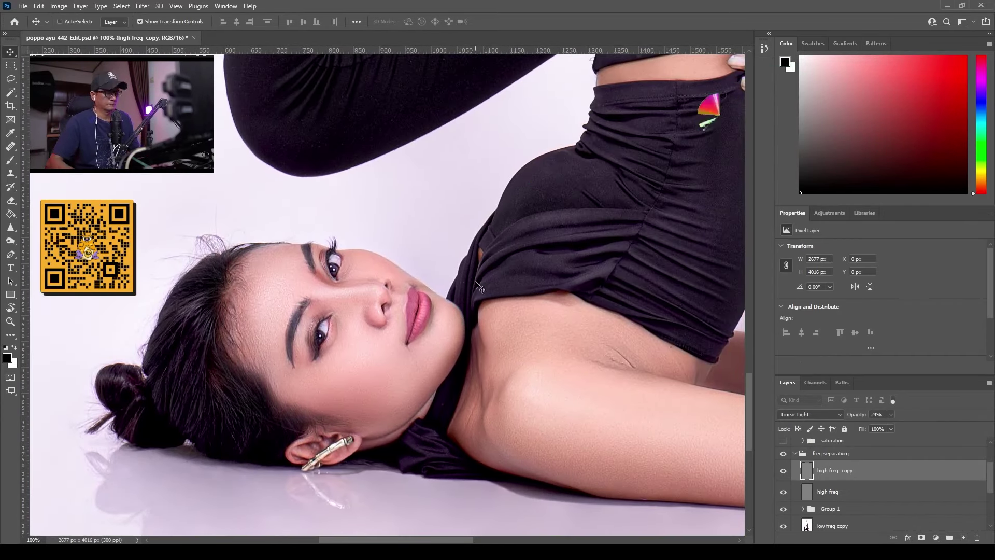
pyautogui.hotkey('ctrl', '0')
pyautogui.press('ctrl')
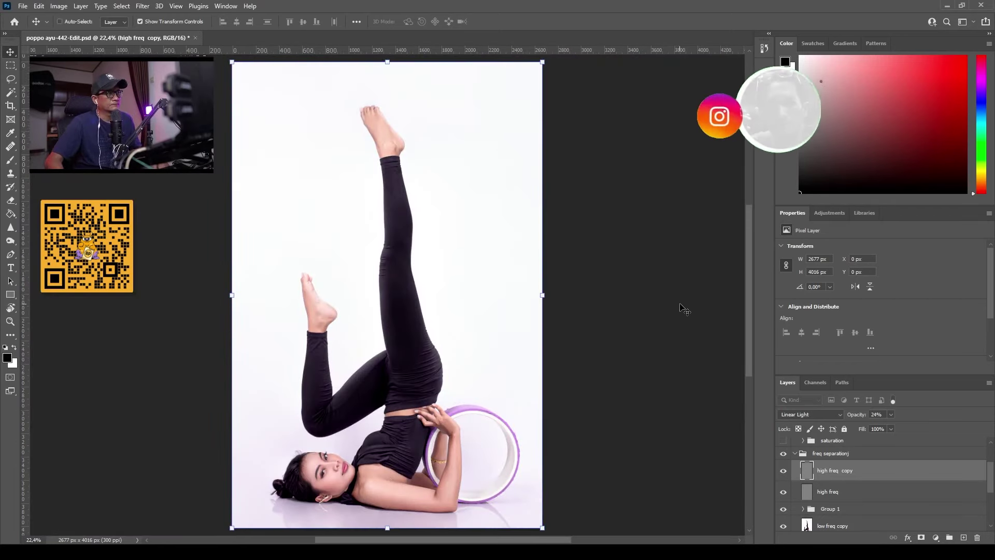
pyautogui.click(795, 454)
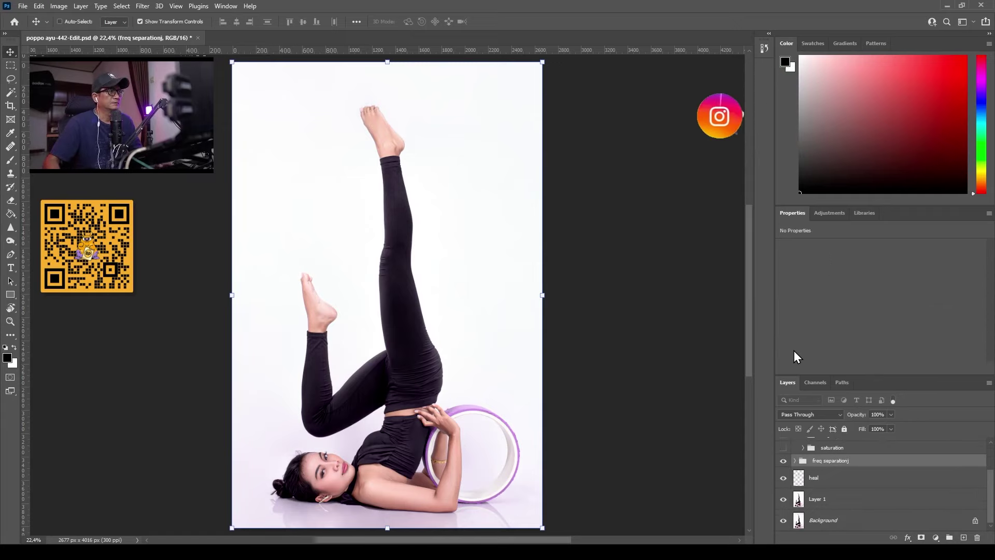
# Step: Add a new empty layer directly above the freq separation group
pyautogui.hotkey('ctrl', '+')
pyautogui.hotkey('ctrl', '+')
pyautogui.hotkey('ctrl', '+')
pyautogui.hotkey('ctrl', '+')
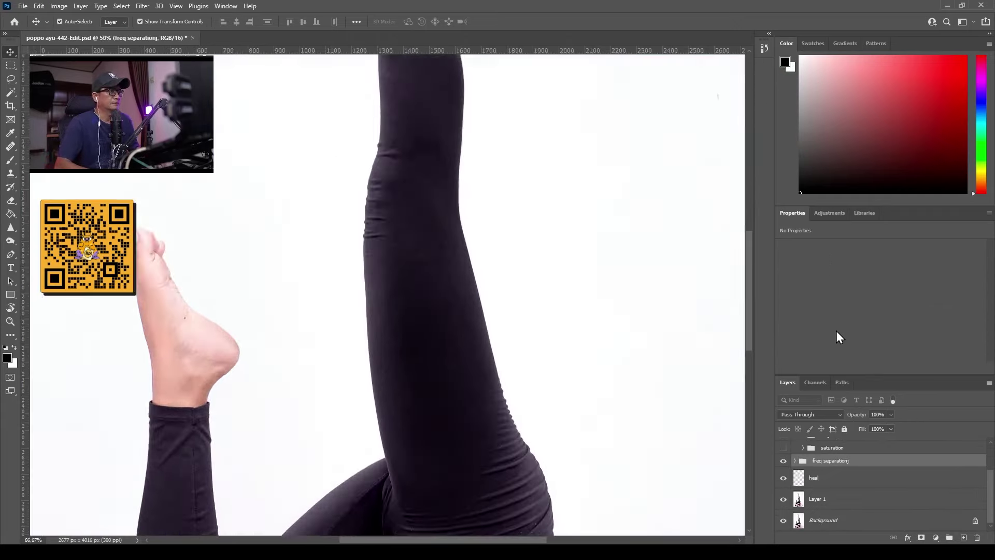
pyautogui.moveTo(369, 270); pyautogui.dragTo(499, 149)
pyautogui.moveTo(430, 389); pyautogui.dragTo(487, 204)
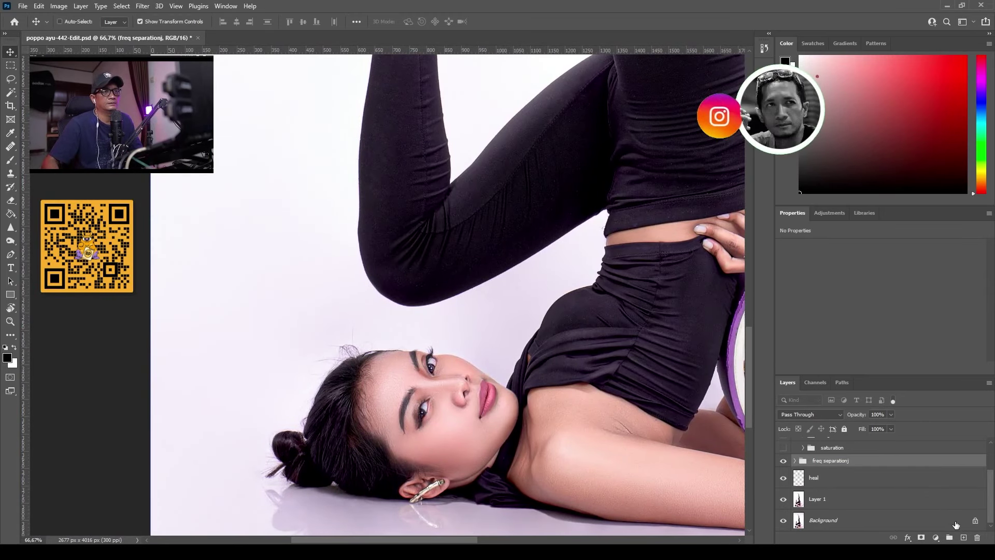
pyautogui.click(964, 537)
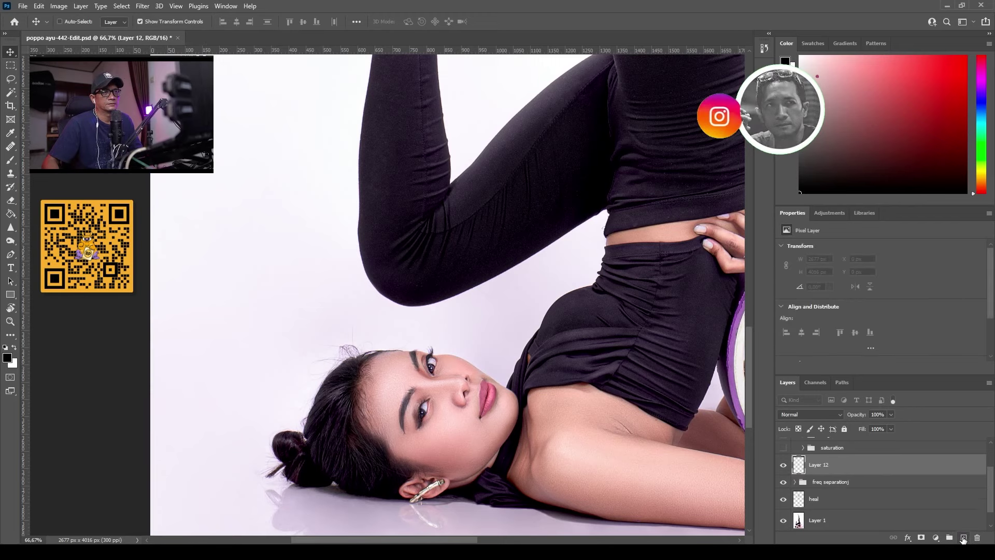
# Step: Set up the Clone Stamp with a 20 px brush for the stray hairs above the model's head
pyautogui.scroll(3, 453, 337)
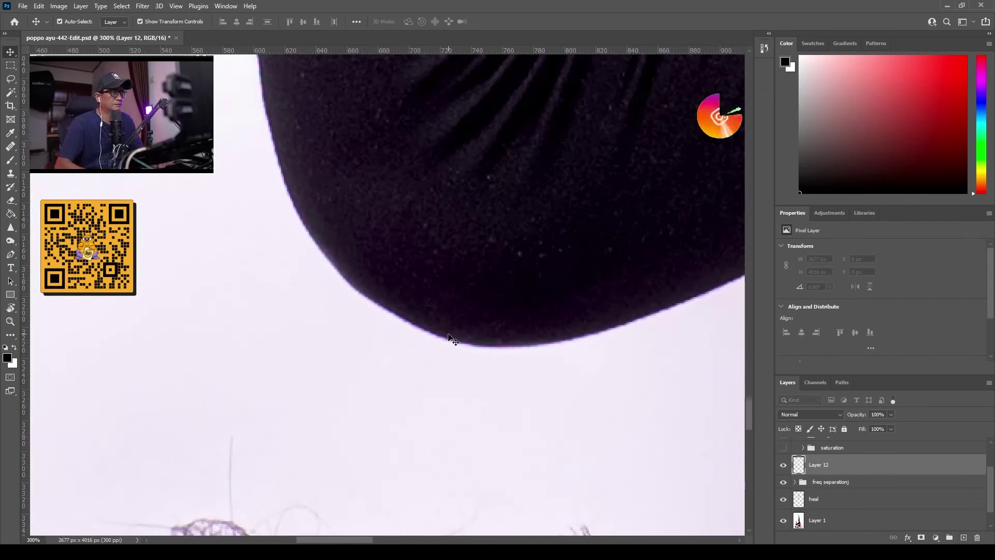
pyautogui.moveTo(371, 306); pyautogui.dragTo(642, 251)
pyautogui.moveTo(539, 289); pyautogui.dragTo(528, 263)
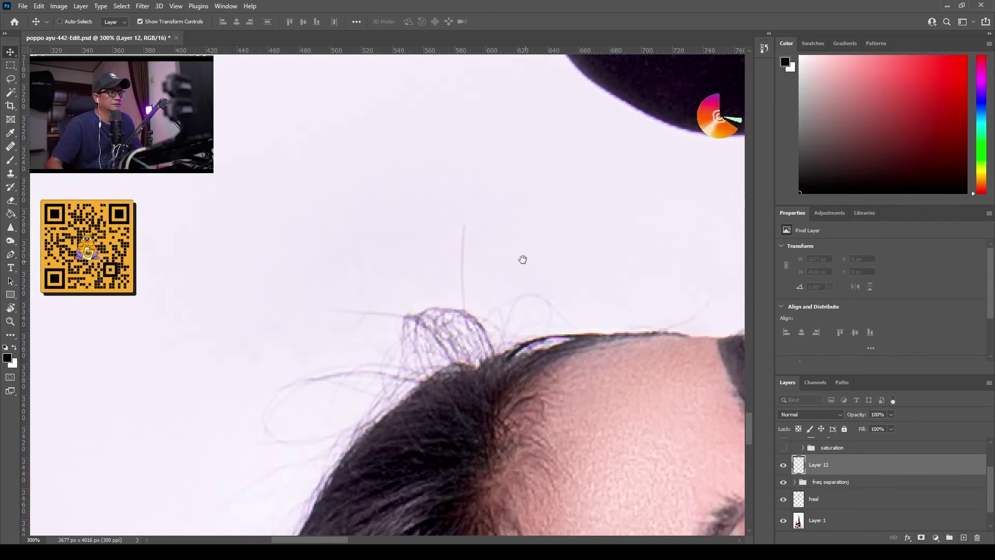
pyautogui.press('s')
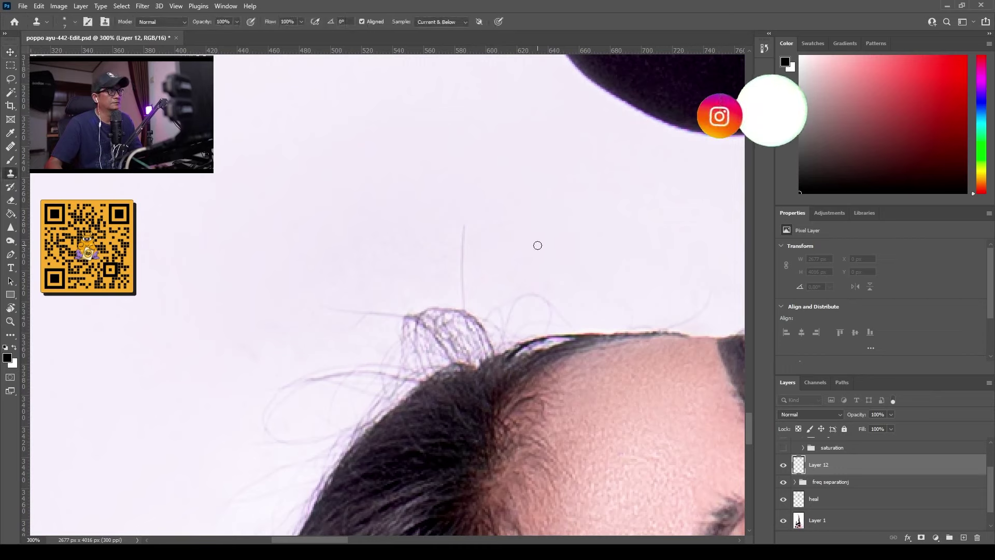
pyautogui.press(']')
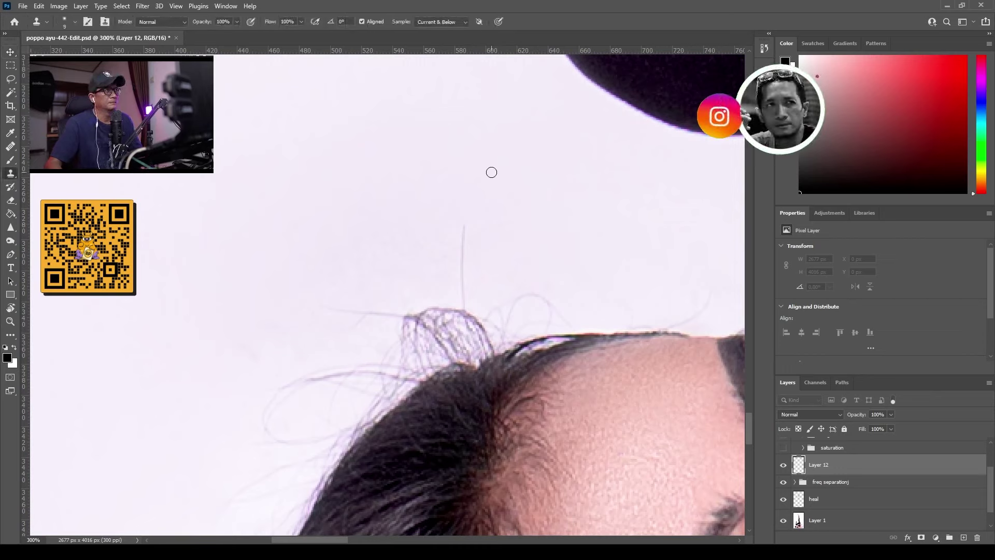
pyautogui.press(']')
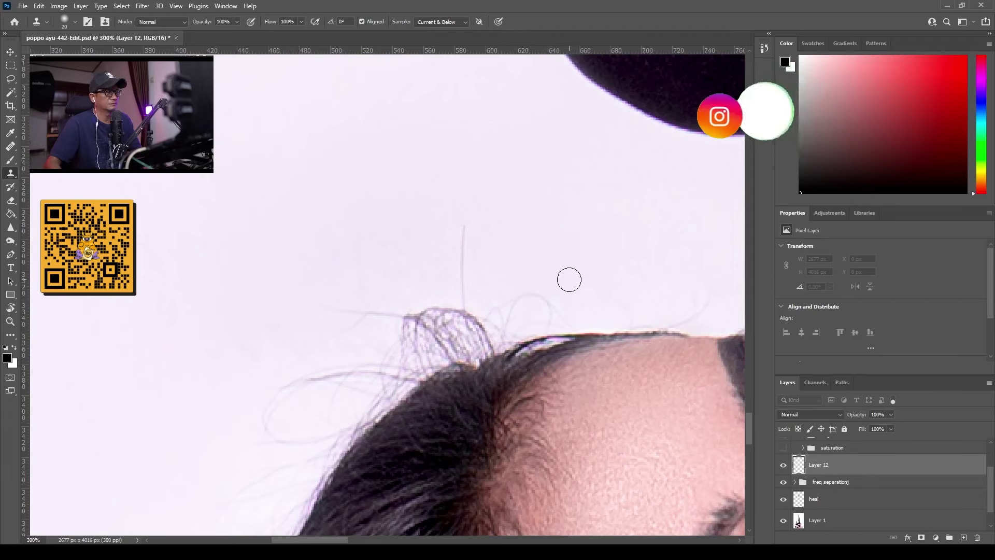
# Step: Switch the Clone Stamp sampling to Current Layer and restore it to Current & Below
pyautogui.click(440, 22)
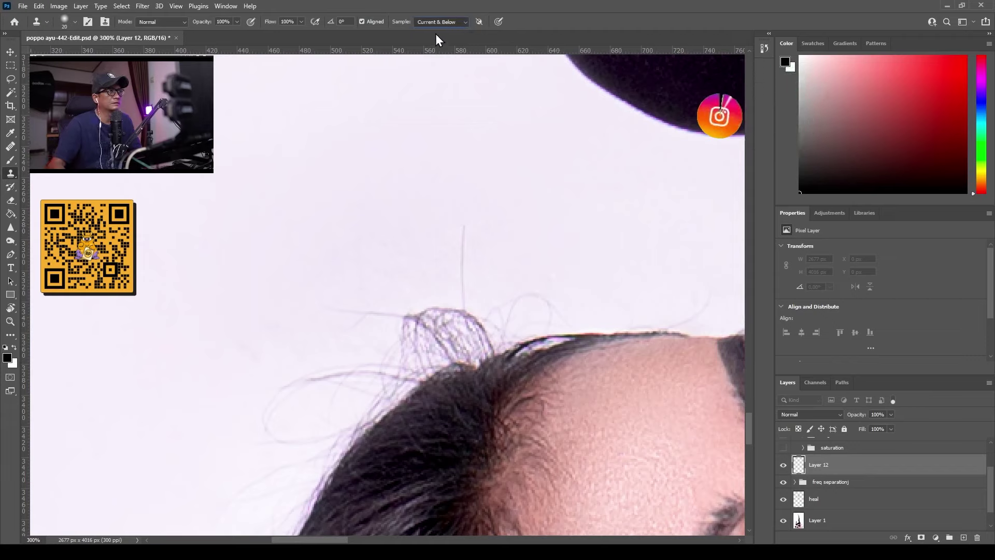
pyautogui.click(435, 34)
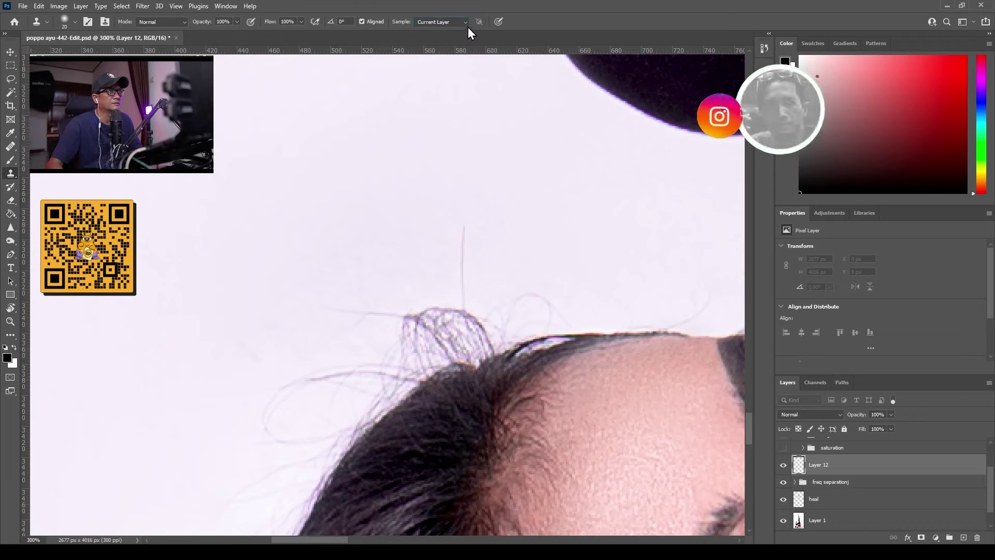
pyautogui.click(441, 21)
pyautogui.click(437, 42)
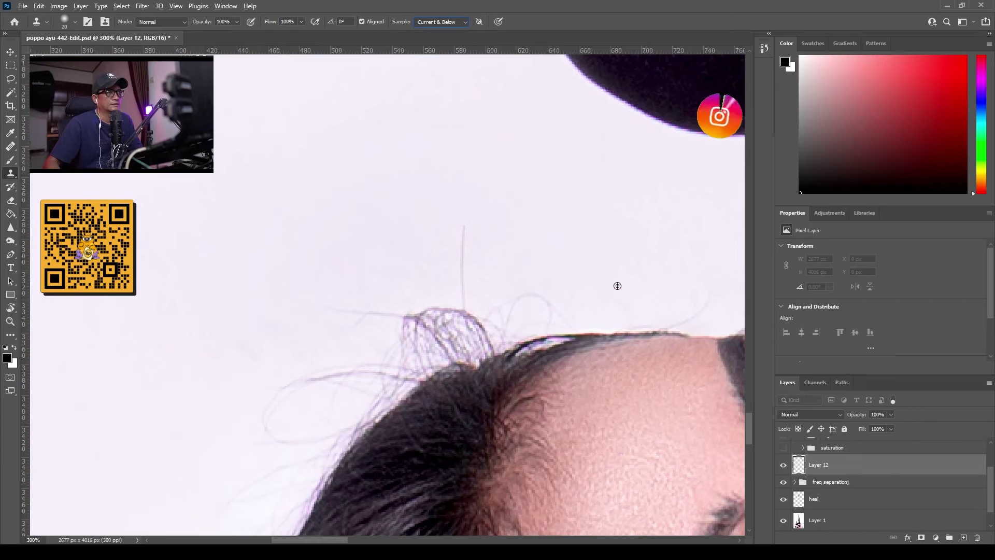
# Step: Clone clean background over the stray hairs above the forehead, around the upright loop and along the crown
pyautogui.keyDown('alt'); pyautogui.click(535, 243); pyautogui.keyUp('alt')
pyautogui.moveTo(509, 316); pyautogui.dragTo(700, 308)
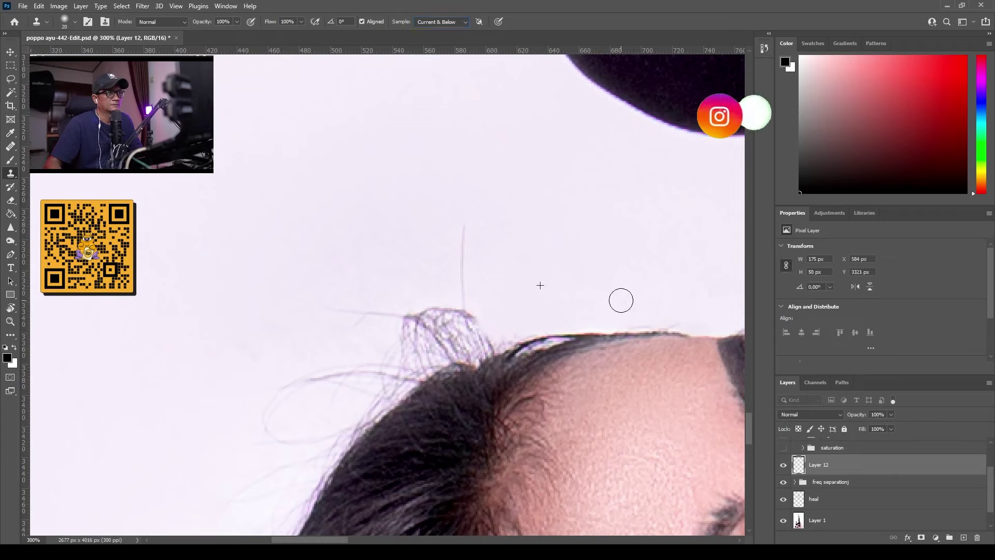
pyautogui.moveTo(458, 224); pyautogui.dragTo(437, 273)
pyautogui.keyDown('alt'); pyautogui.click(485, 269); pyautogui.keyUp('alt')
pyautogui.moveTo(473, 327)
pyautogui.mouseDown()
pyautogui.moveTo(471, 304)
pyautogui.moveTo(466, 336)
pyautogui.mouseUp()
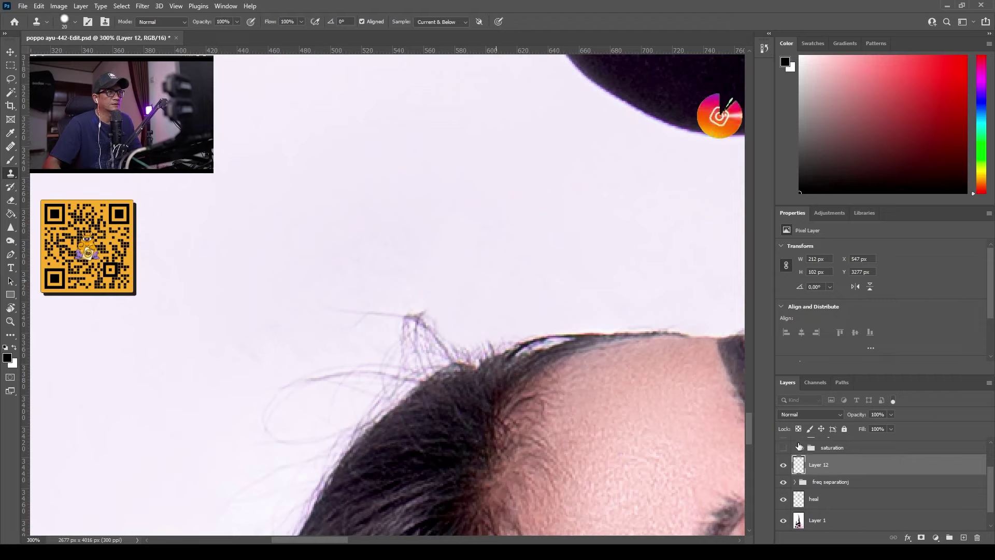
pyautogui.keyDown('alt'); pyautogui.click(501, 291); pyautogui.keyUp('alt')
pyautogui.moveTo(488, 334)
pyautogui.mouseDown()
pyautogui.moveTo(498, 337)
pyautogui.moveTo(429, 317)
pyautogui.moveTo(415, 346)
pyautogui.moveTo(424, 359)
pyautogui.moveTo(413, 360)
pyautogui.moveTo(444, 349)
pyautogui.moveTo(289, 409)
pyautogui.moveTo(260, 400)
pyautogui.mouseUp()
# Step: Clone clean background over the wispy hairs along the back edge of the model's hair
pyautogui.keyDown('alt'); pyautogui.click(310, 254); pyautogui.keyUp('alt')
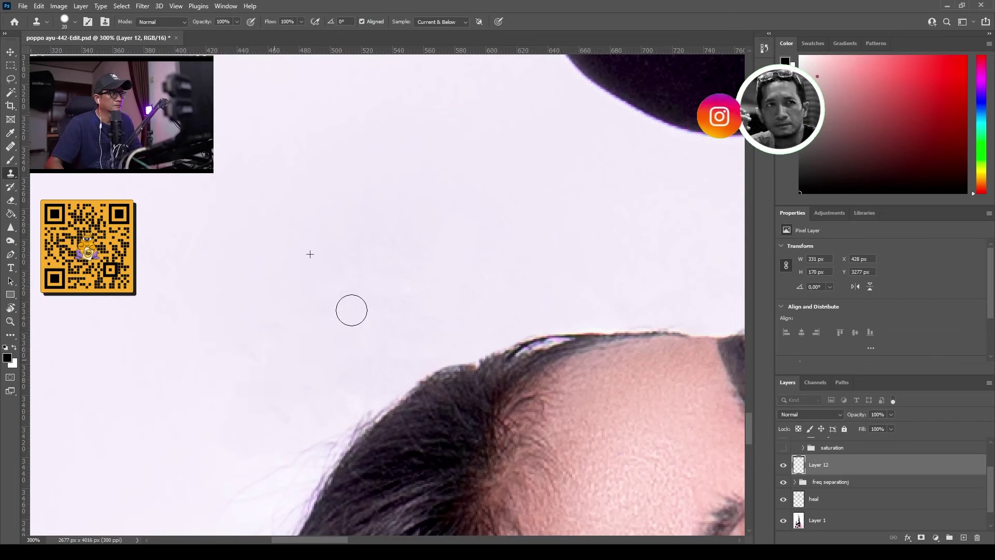
pyautogui.moveTo(330, 412)
pyautogui.mouseDown()
pyautogui.moveTo(344, 417)
pyautogui.moveTo(275, 507)
pyautogui.mouseUp()
pyautogui.scroll(-3, 389, 295)
pyautogui.hscroll(-3, 389, 296)
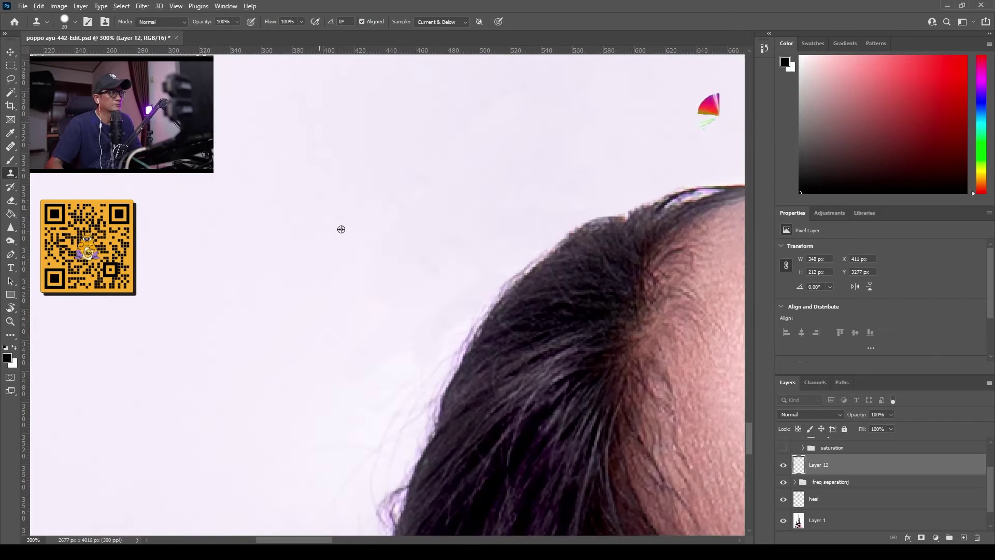
pyautogui.moveTo(396, 393); pyautogui.dragTo(340, 387)
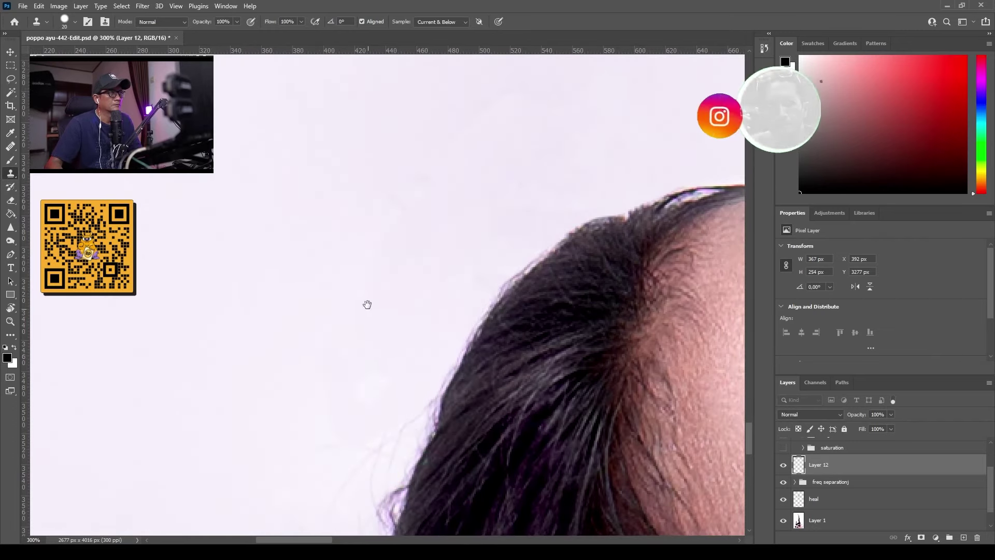
pyautogui.scroll(3, 363, 295)
pyautogui.hscroll(3, 363, 295)
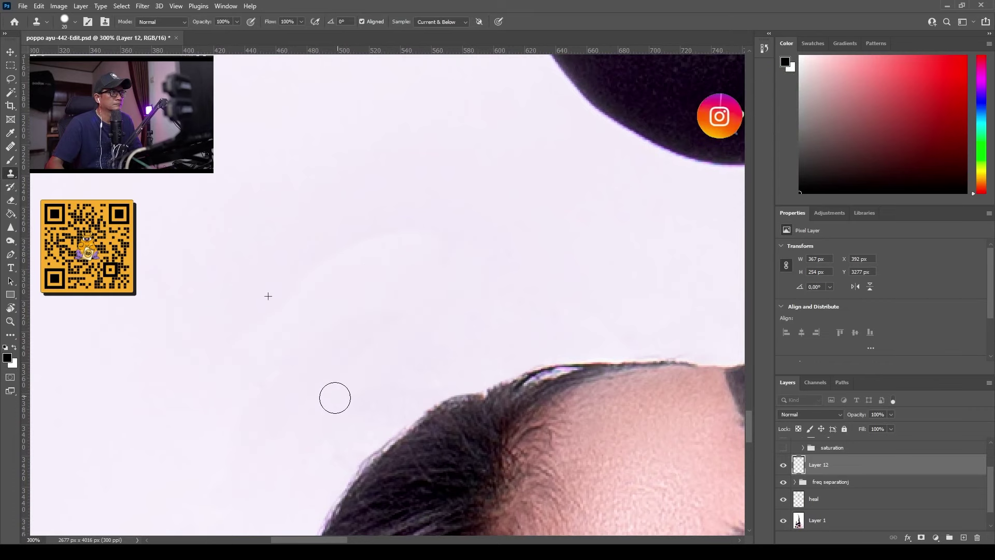
# Step: Stamp all visible layers into a new merged layer above the stray-hair clone layer
pyautogui.hotkey('ctrl', '-')
pyautogui.hotkey('ctrl', '-')
pyautogui.hotkey('ctrl', '-')
pyautogui.hotkey('ctrl', '-')
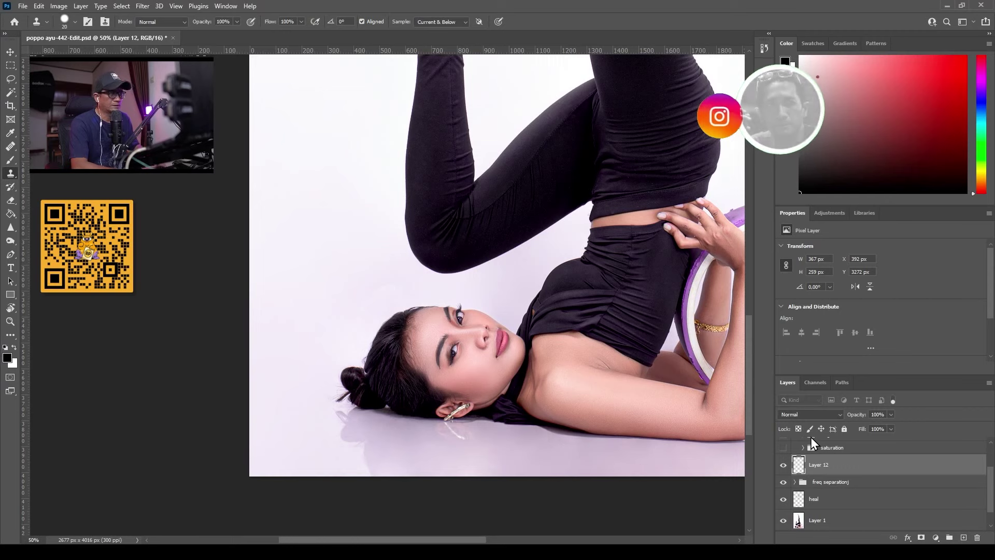
pyautogui.hotkey('ctrl', 'shift', 'alt', 'e')
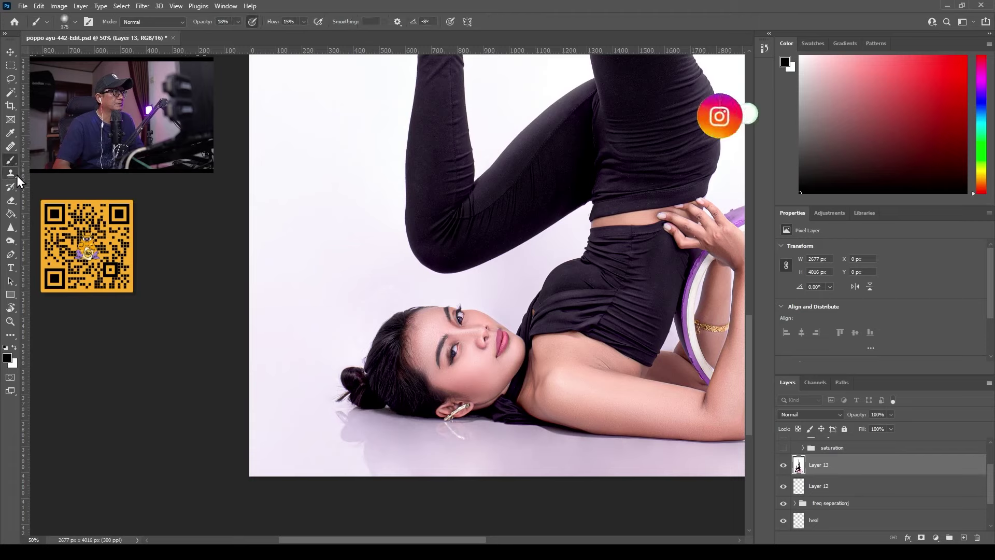
# Step: Smooth the blotchy background around the model's head on the merged layer with the Patch tool in Source mode, and clear the selection
pyautogui.click(13, 161)
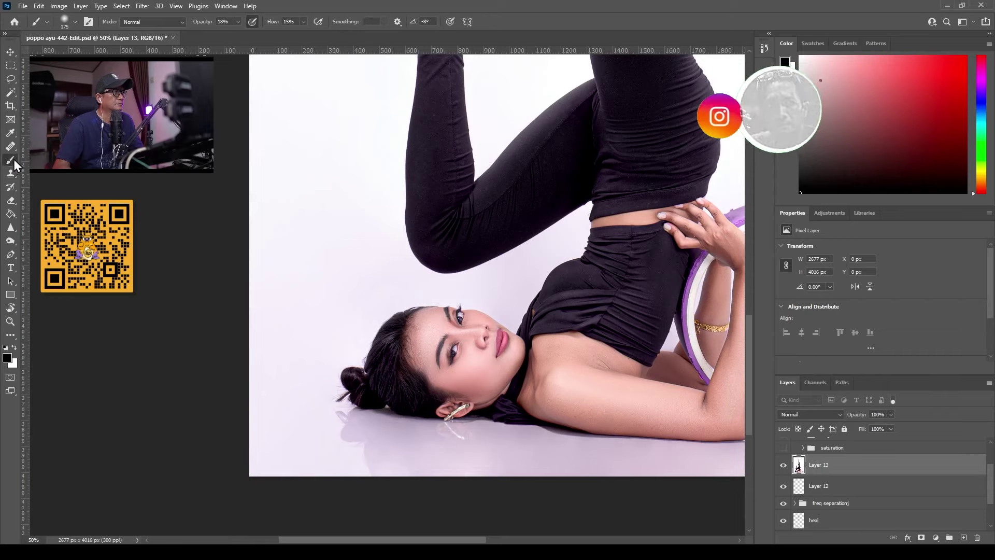
pyautogui.click(9, 149)
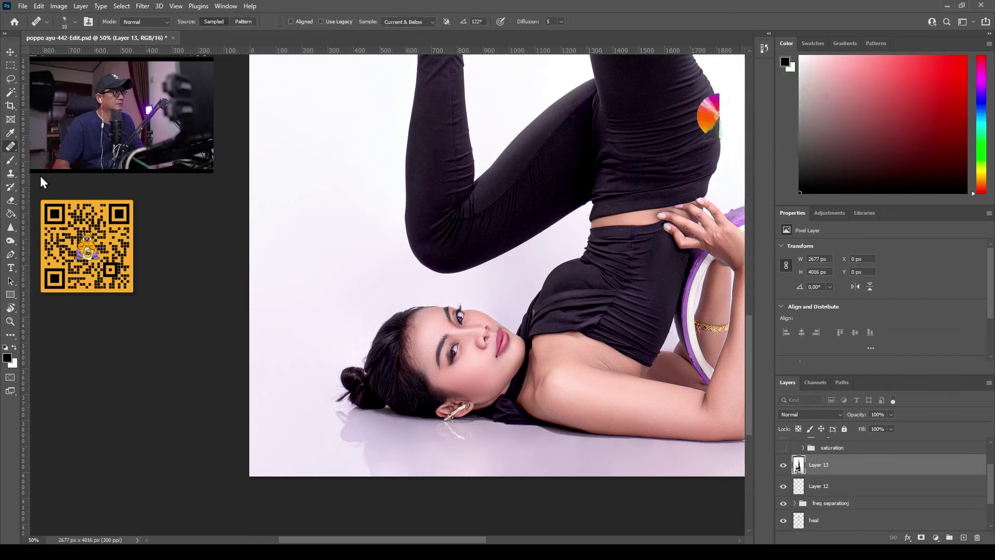
pyautogui.hotkey('shift', 'j')
pyautogui.moveTo(369, 272)
pyautogui.mouseDown()
pyautogui.moveTo(358, 324)
pyautogui.moveTo(407, 293)
pyautogui.moveTo(327, 346)
pyautogui.mouseUp()
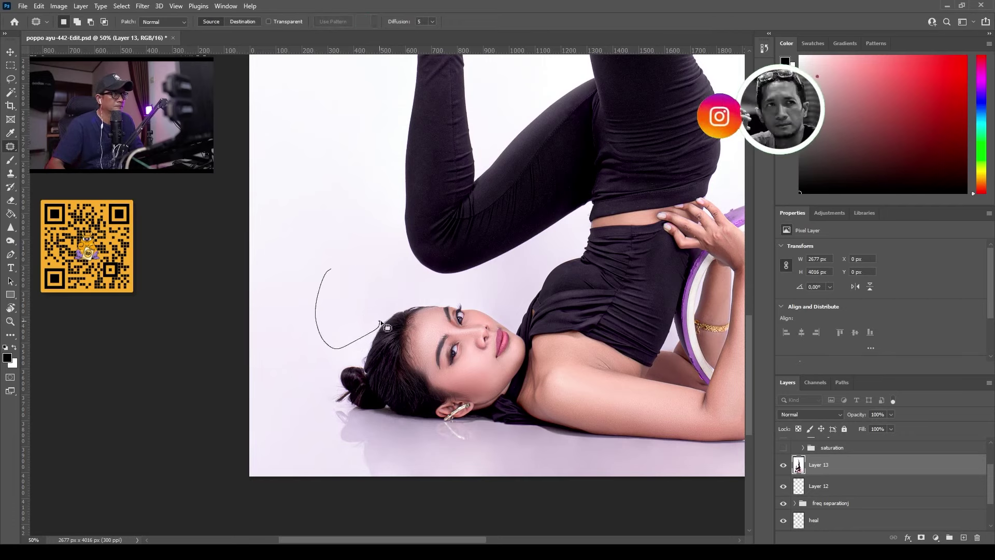
pyautogui.moveTo(387, 327)
pyautogui.mouseDown()
pyautogui.moveTo(372, 264)
pyautogui.moveTo(409, 296)
pyautogui.moveTo(454, 302)
pyautogui.moveTo(436, 285)
pyautogui.mouseUp()
pyautogui.moveTo(409, 285); pyautogui.dragTo(326, 200)
pyautogui.moveTo(344, 266)
pyautogui.mouseDown()
pyautogui.moveTo(334, 355)
pyautogui.moveTo(344, 288)
pyautogui.moveTo(315, 283)
pyautogui.mouseUp()
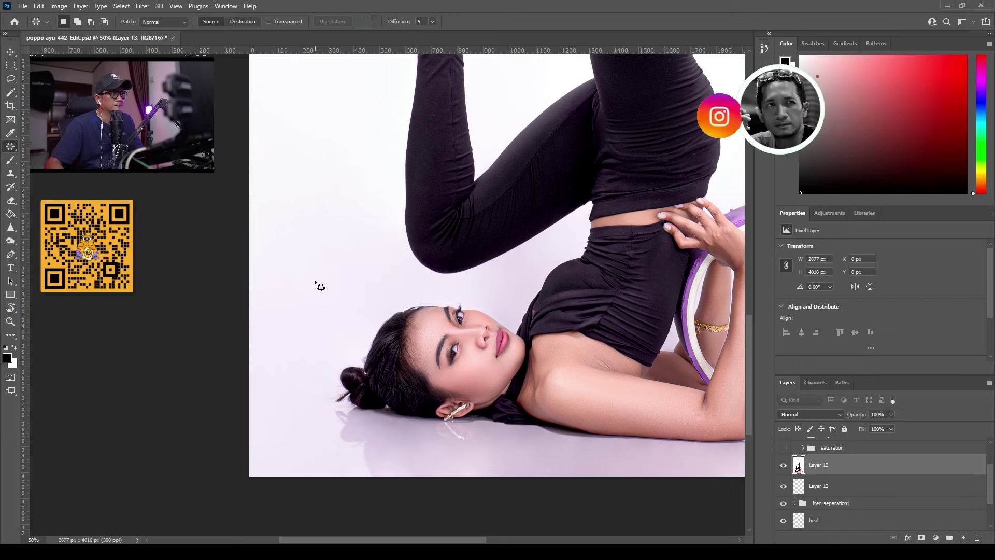
pyautogui.moveTo(337, 343); pyautogui.dragTo(333, 355)
pyautogui.moveTo(329, 321); pyautogui.dragTo(322, 194)
pyautogui.moveTo(289, 306)
pyautogui.mouseDown()
pyautogui.moveTo(316, 407)
pyautogui.moveTo(373, 351)
pyautogui.mouseUp()
pyautogui.hotkey('ctrl', 'd')
pyautogui.click(783, 464)
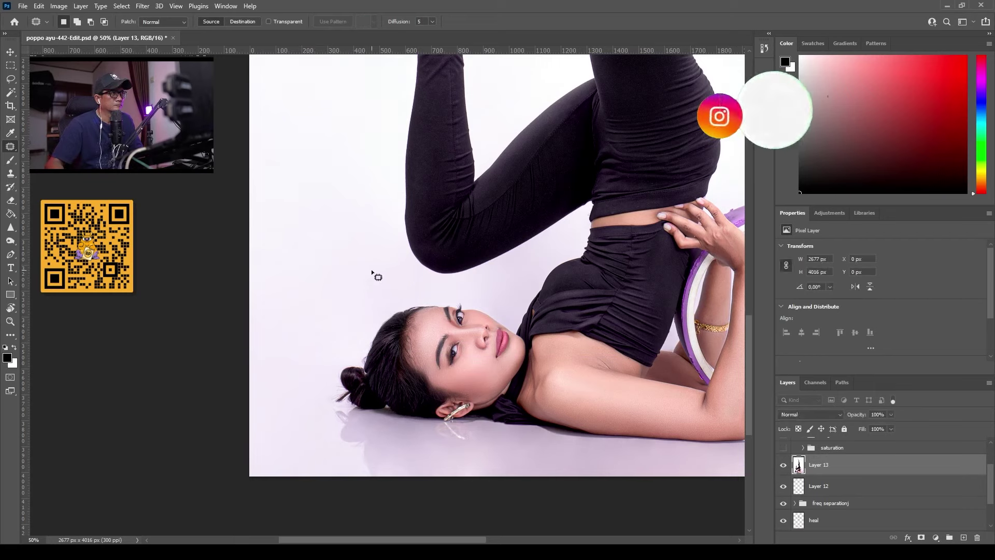
pyautogui.press('Escape')
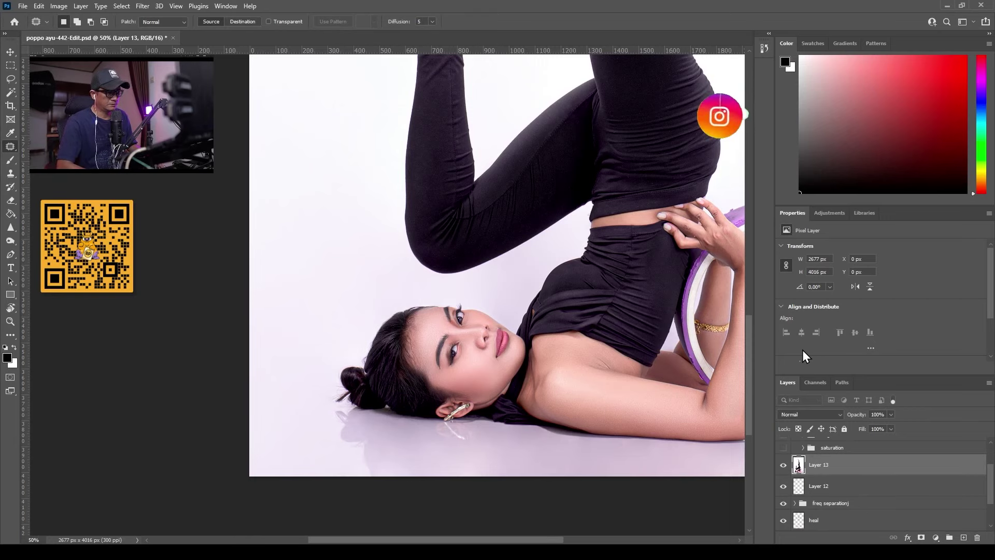
# Step: Show the saturation group inside supported layers to check saturation on the model's face, shoulder and arm
pyautogui.hotkey('ctrl', '0')
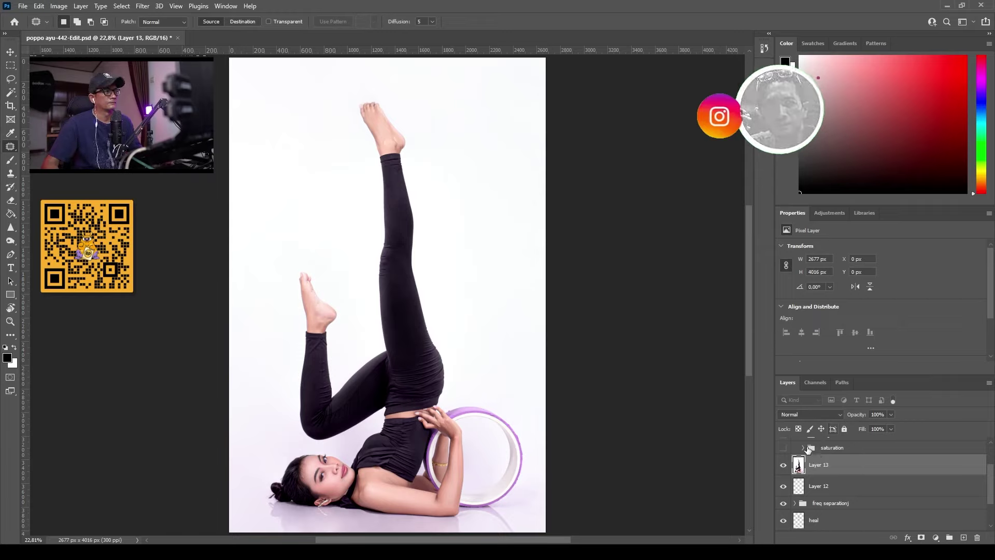
pyautogui.scroll(2, 991, 487)
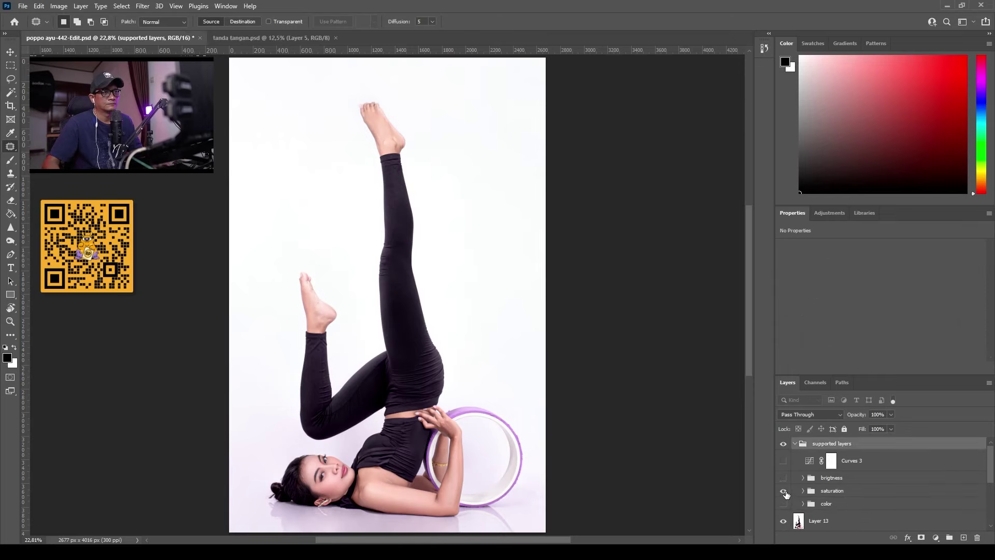
pyautogui.click(783, 491)
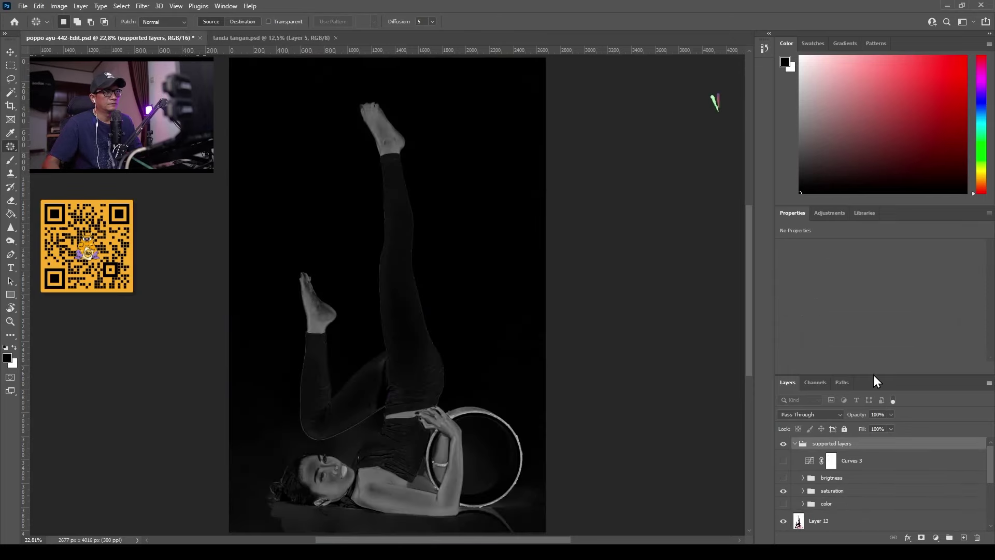
pyautogui.hotkey('ctrl', '+')
pyautogui.hotkey('ctrl', '+')
pyautogui.hotkey('ctrl', '+')
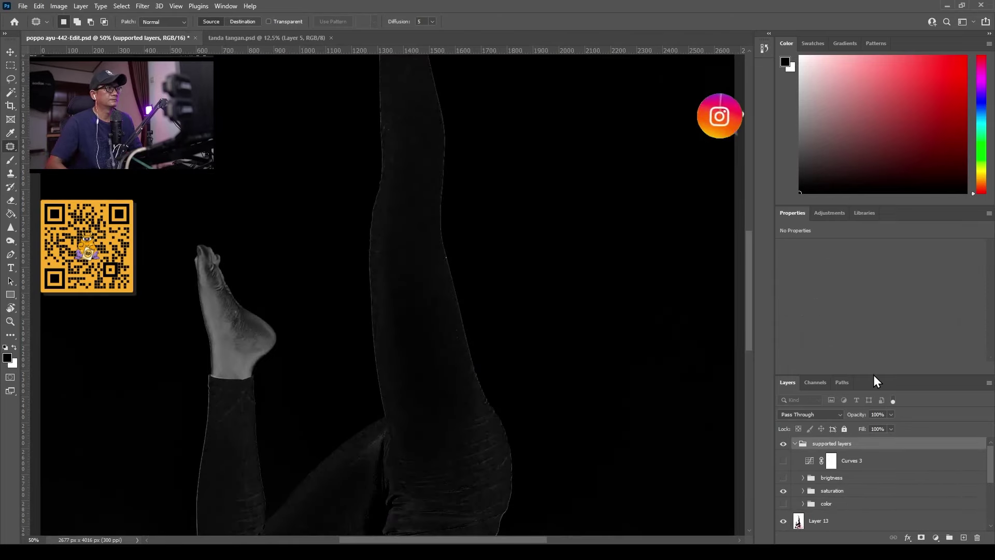
pyautogui.scroll(-5, 429, 133)
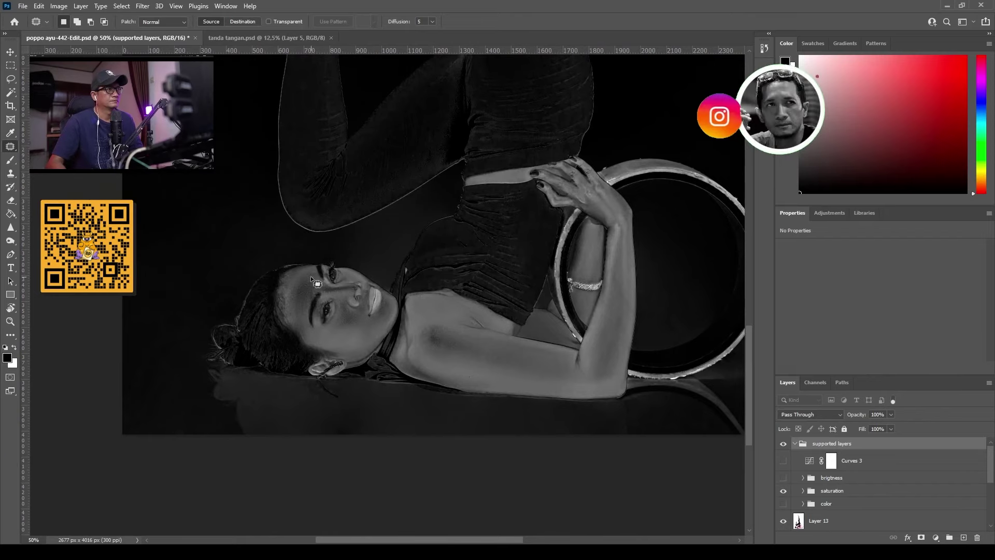
pyautogui.moveTo(503, 230); pyautogui.dragTo(504, 255)
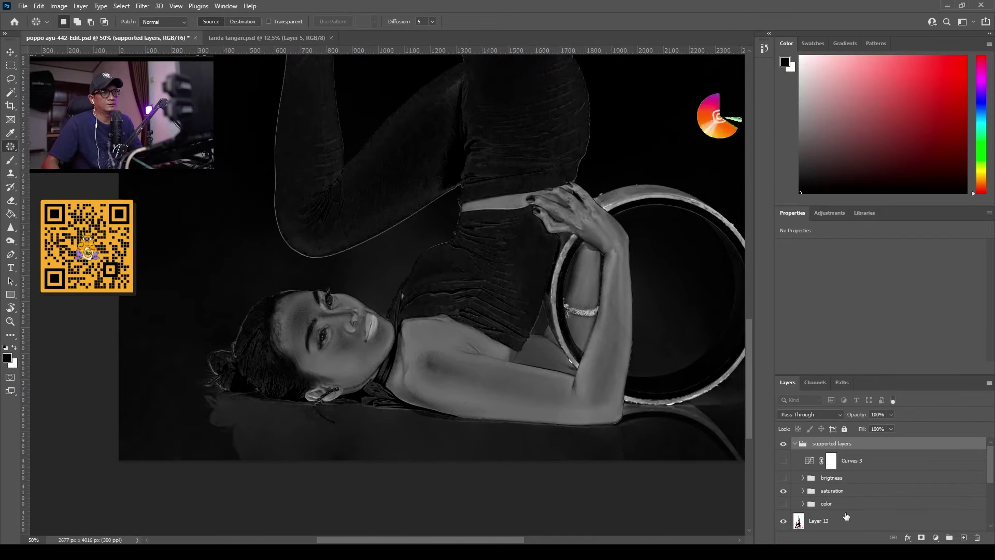
# Step: Add a new empty layer directly above Layer 13 and set its blend mode to Saturation
pyautogui.click(837, 523)
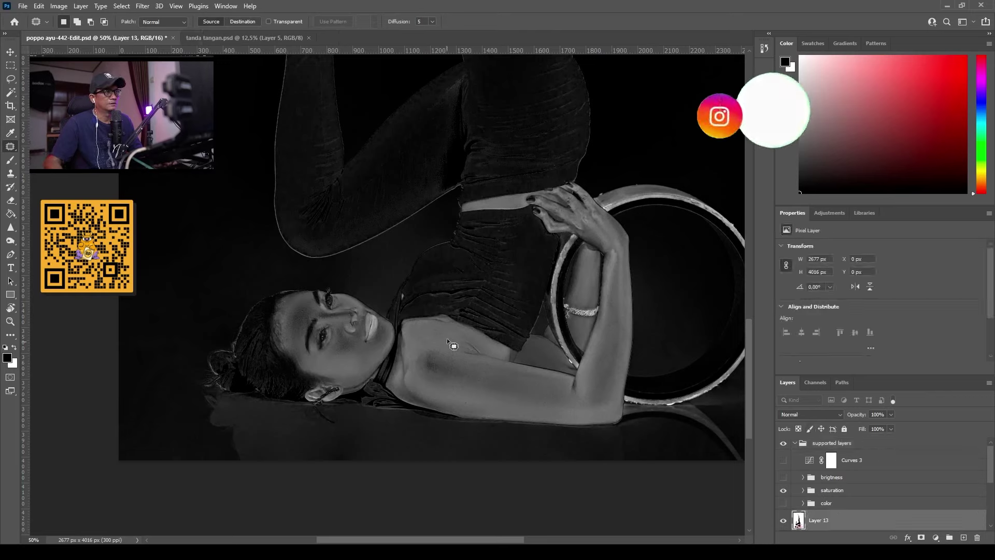
pyautogui.click(782, 491)
pyautogui.click(782, 490)
pyautogui.click(964, 538)
pyautogui.hotkey('shift', 'alt', 't')
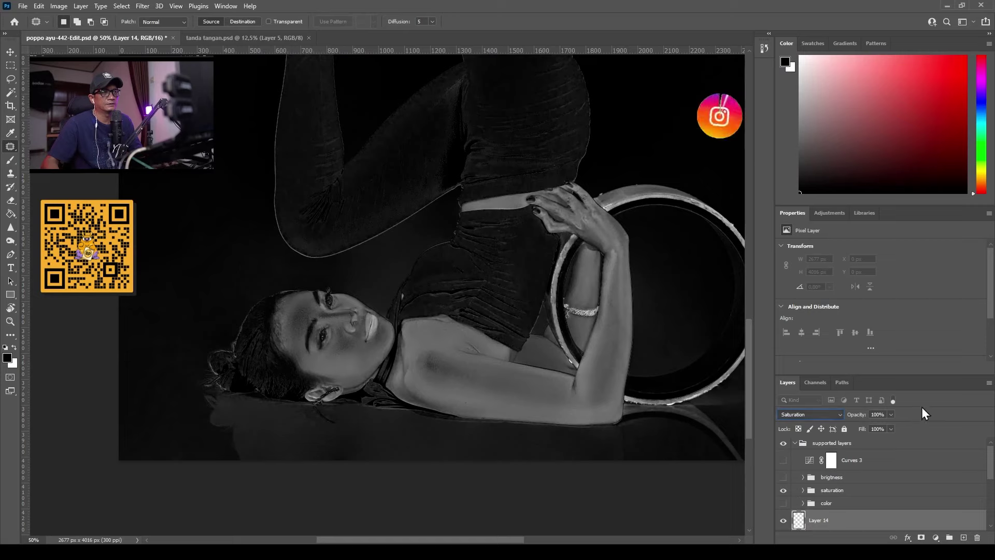
# Step: Make red the foreground colour and set the Brush to 10% opacity and 14% flow
pyautogui.click(14, 348)
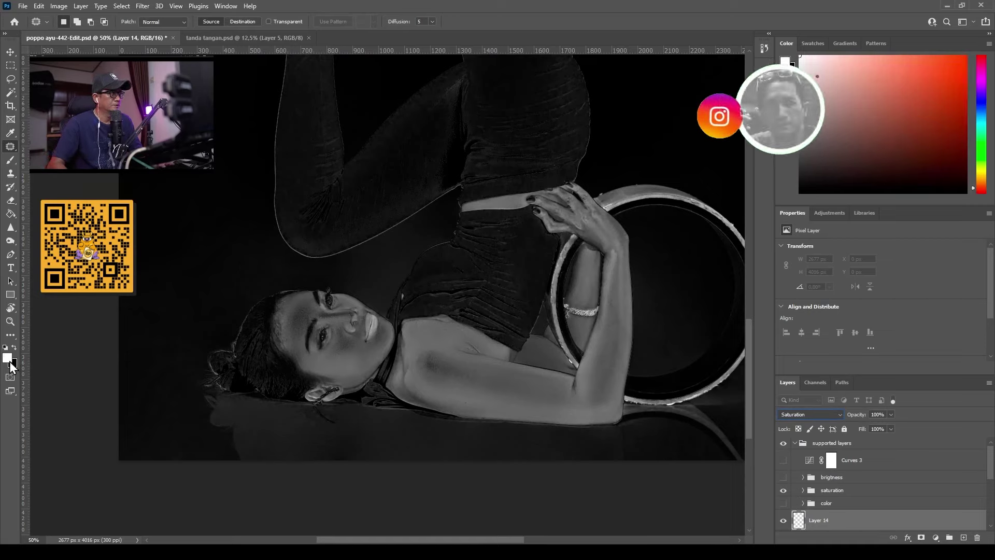
pyautogui.click(14, 349)
pyautogui.press('i')
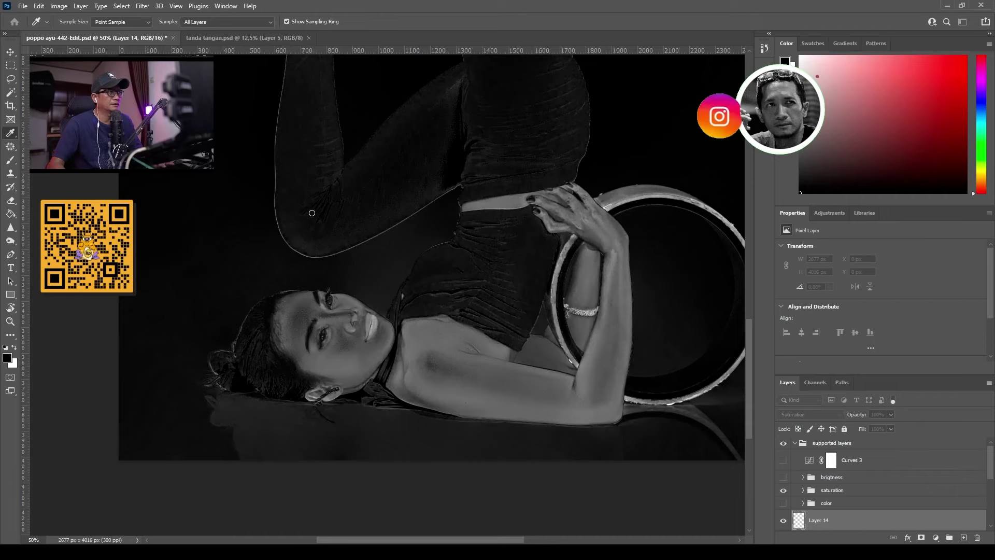
pyautogui.press('j')
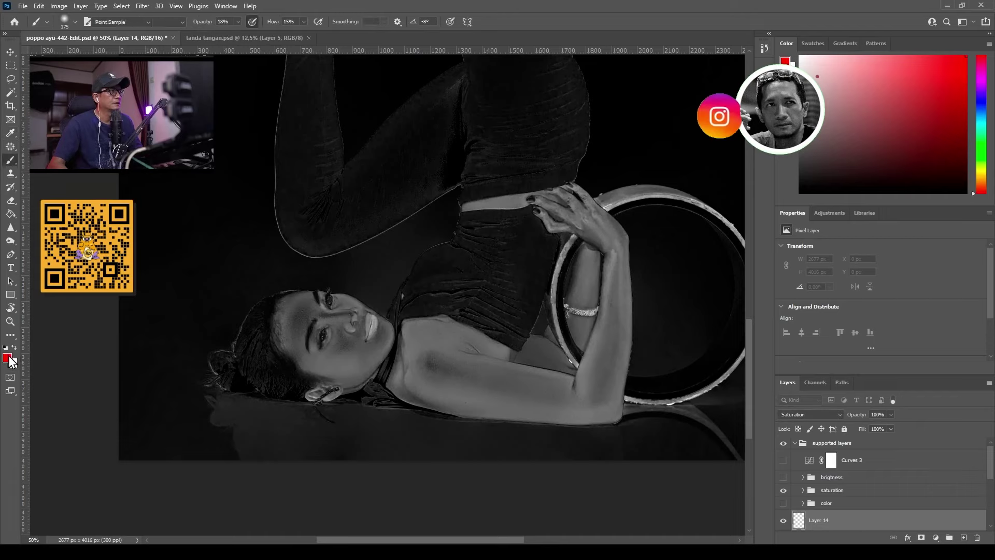
pyautogui.press('i')
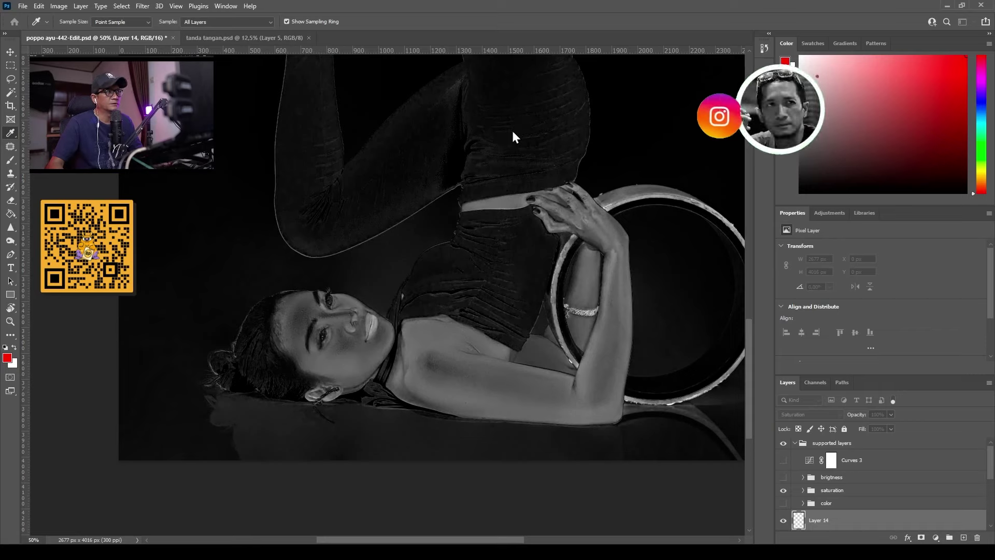
pyautogui.press('b')
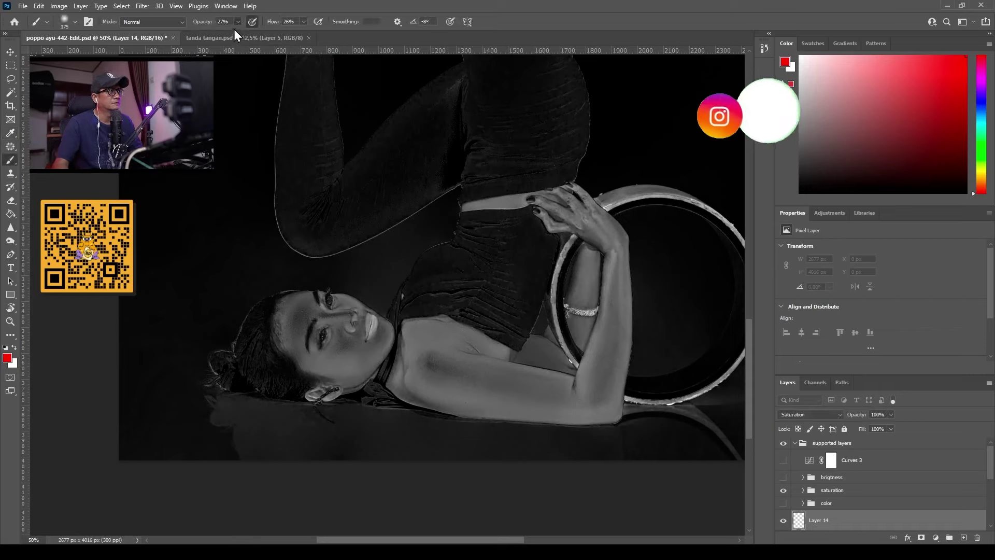
pyautogui.press('1')
pyautogui.hotkey('shift', '1')
pyautogui.hotkey('shift', '4')
# Step: Rename the new Saturation-mode layer as saturationj
pyautogui.doubleClick(819, 519)
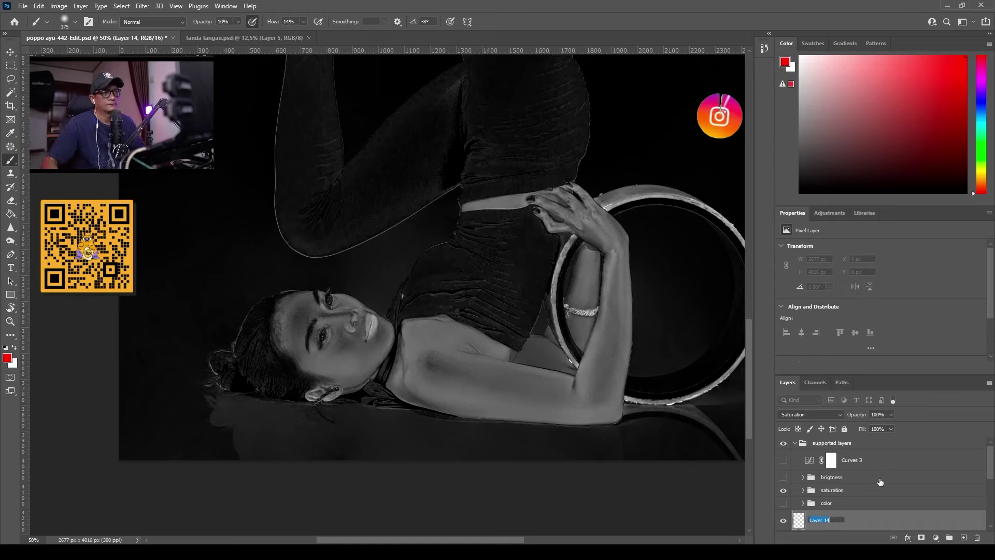
pyautogui.write('saturation')
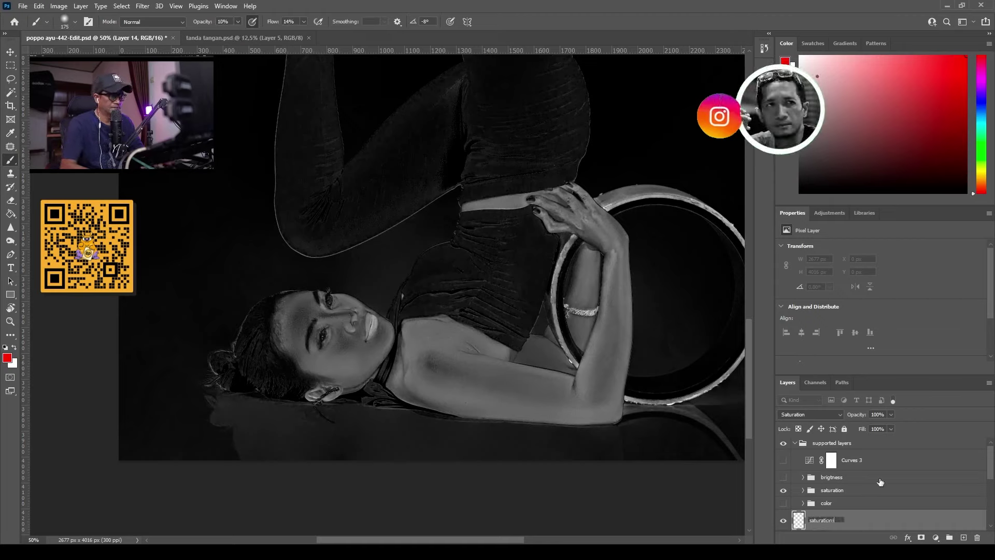
pyautogui.write('j')
pyautogui.press('Return')
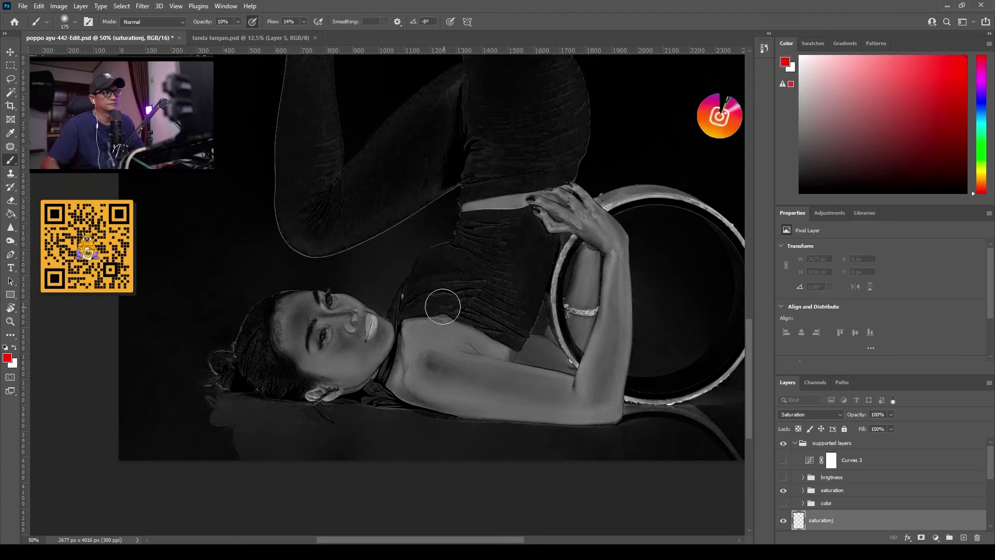
# Step: Paint white with a 90 px brush over the model's shoulder and upper chest to even out the saturation
pyautogui.press('[')
pyautogui.press('[')
pyautogui.press('[')
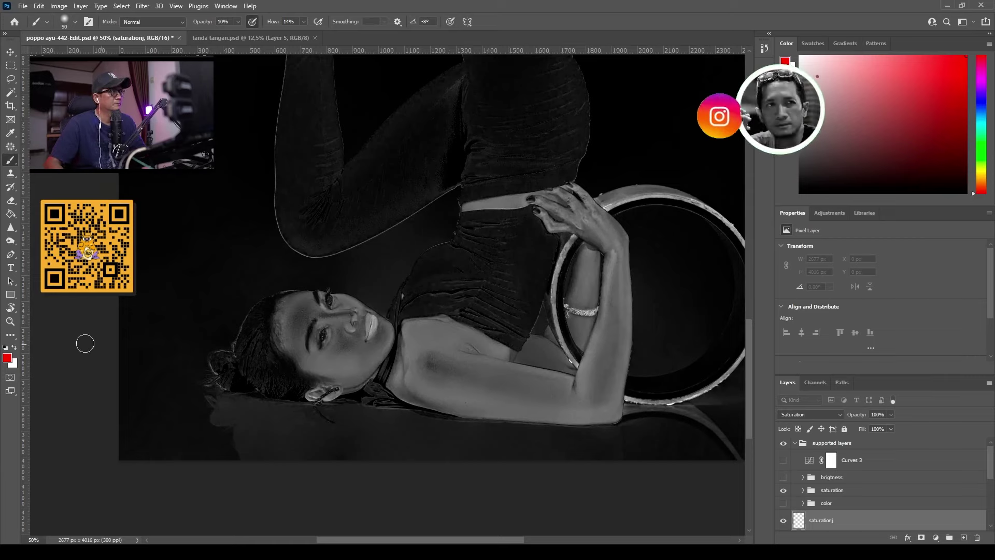
pyautogui.click(13, 347)
pyautogui.moveTo(465, 322)
pyautogui.mouseDown()
pyautogui.moveTo(418, 332)
pyautogui.moveTo(410, 350)
pyautogui.mouseUp()
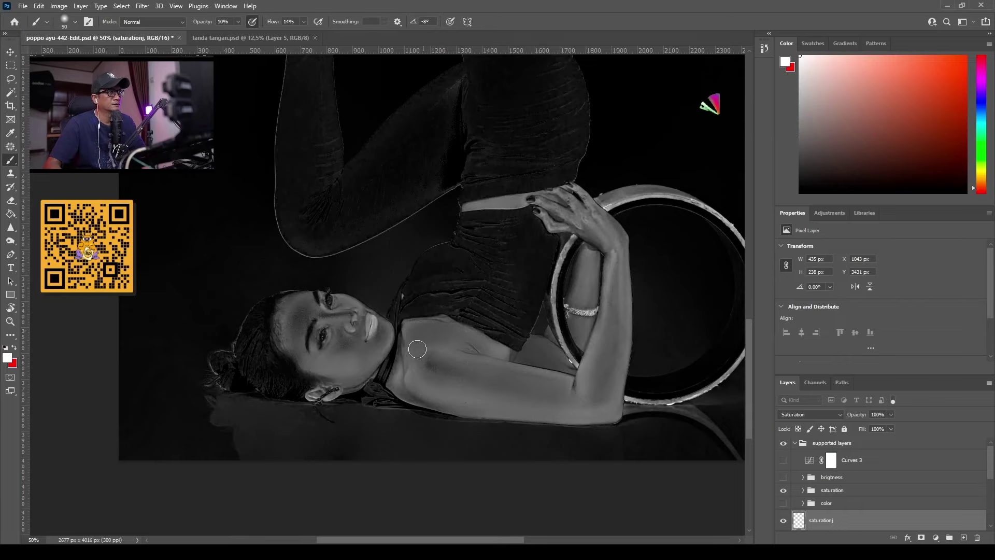
pyautogui.moveTo(488, 337); pyautogui.dragTo(407, 365)
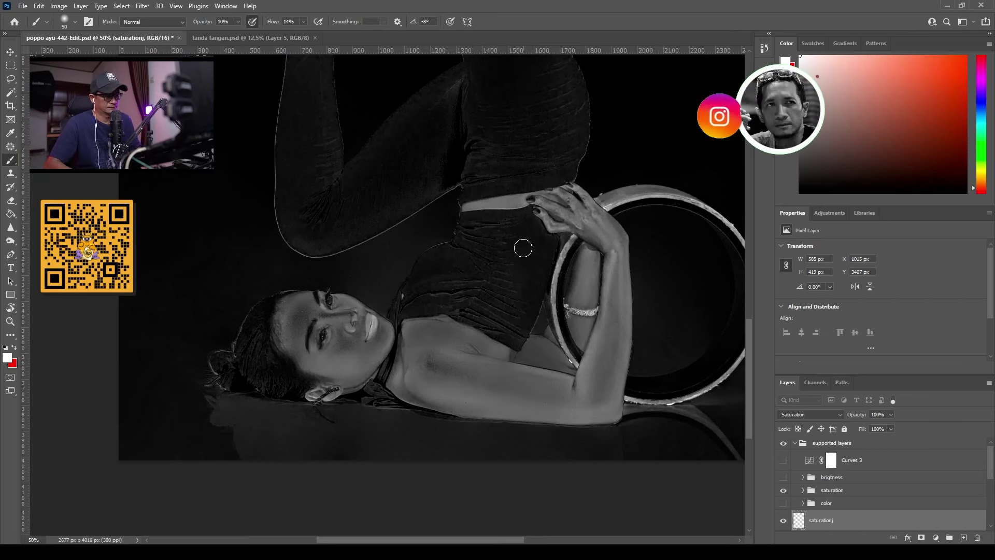
# Step: Lower the Brush to 8% opacity and 10% flow for finer saturation painting
pyautogui.hotkey('ctrl', '+')
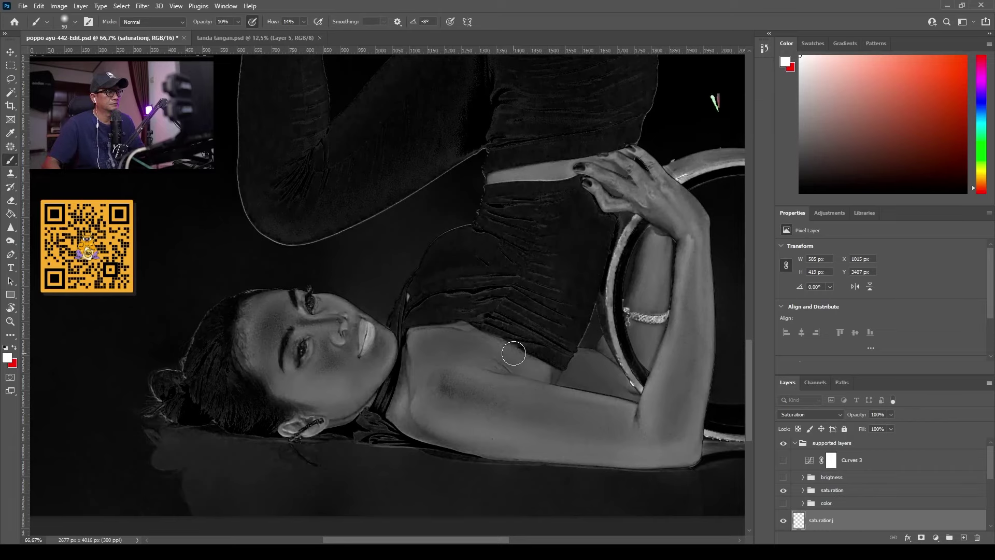
pyautogui.press('x')
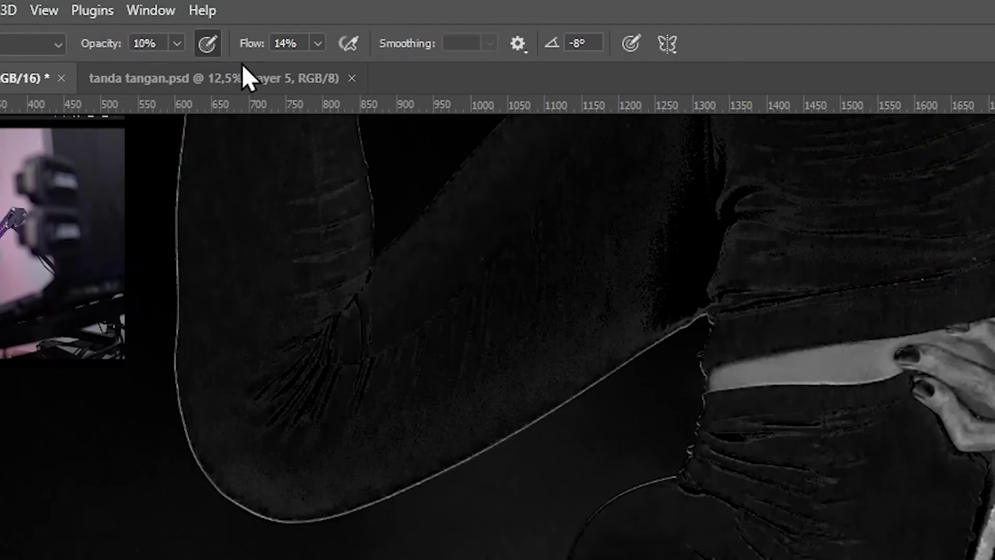
pyautogui.hotkey('shift', '1')
pyautogui.hotkey('shift', '1')
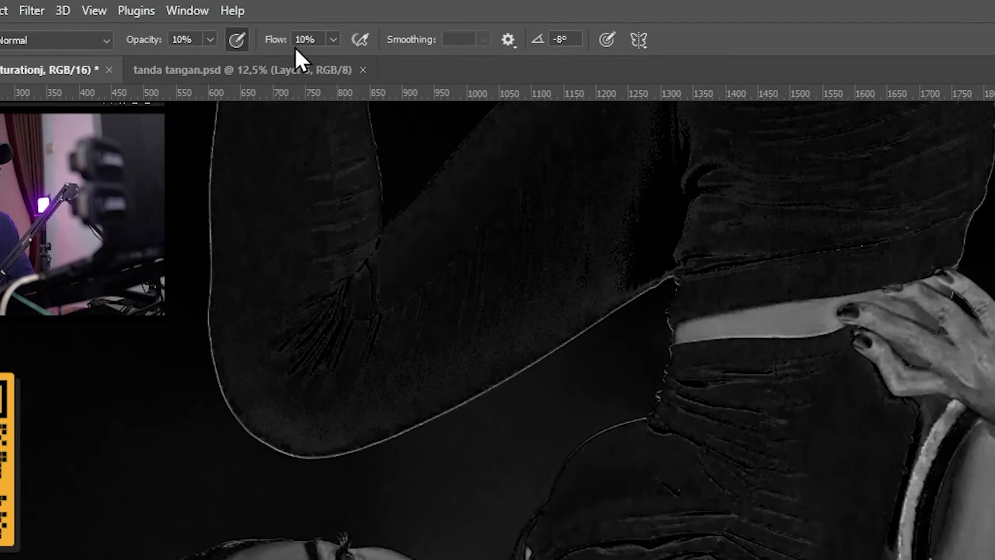
pyautogui.press('0')
pyautogui.press('8')
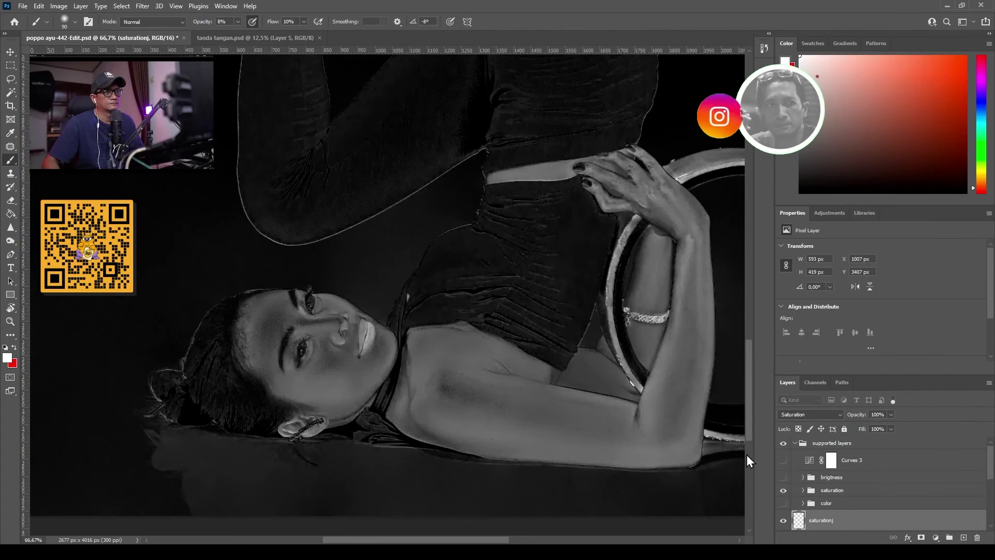
# Step: Paint over the model's forehead on the saturationj layer to even its saturation, then undo the last strokes
pyautogui.press('x')
pyautogui.moveTo(301, 306)
pyautogui.mouseDown()
pyautogui.moveTo(271, 313)
pyautogui.moveTo(292, 324)
pyautogui.moveTo(277, 370)
pyautogui.moveTo(251, 372)
pyautogui.mouseUp()
pyautogui.press('x')
pyautogui.press('x')
pyautogui.press('x')
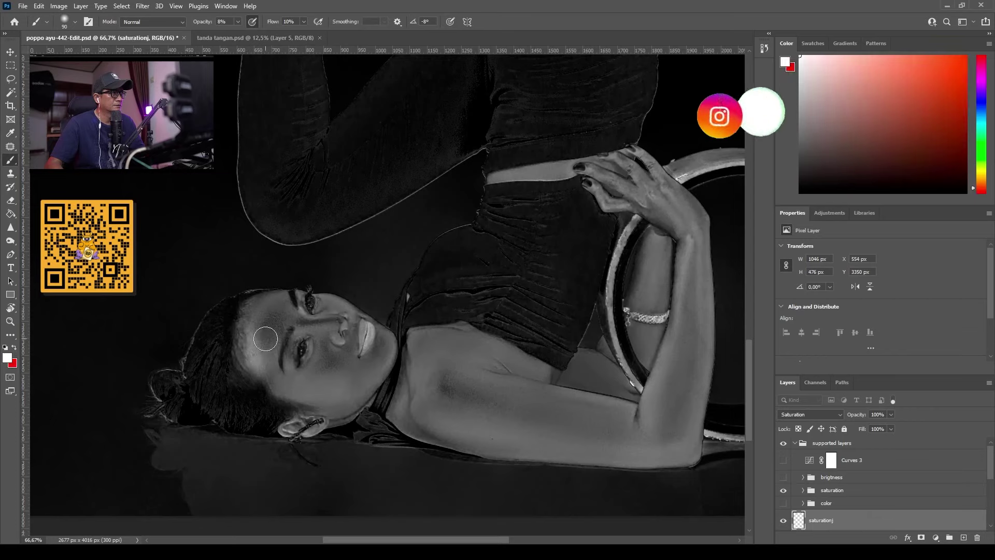
pyautogui.hotkey('ctrl', 'z')
pyautogui.hotkey('ctrl', 'z')
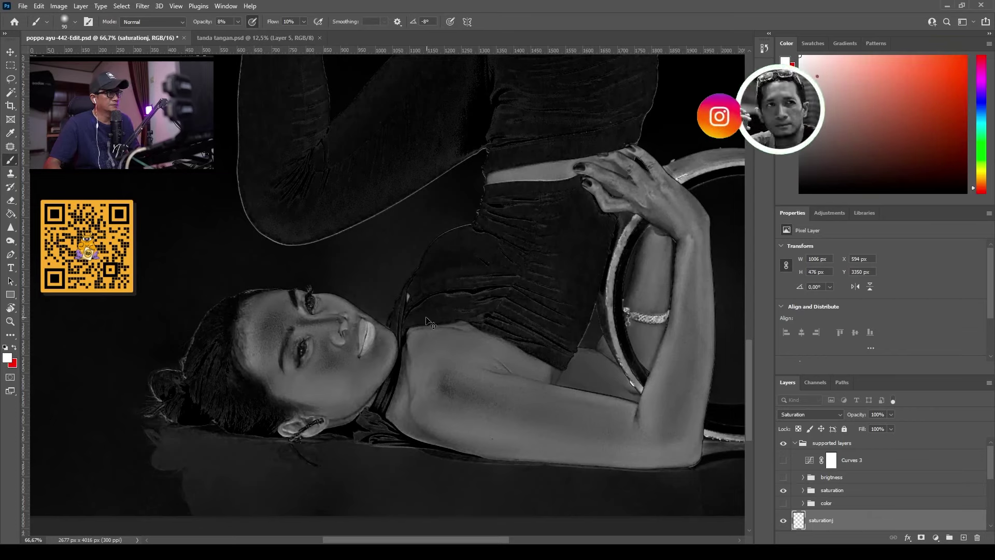
pyautogui.hotkey('ctrl', 'z')
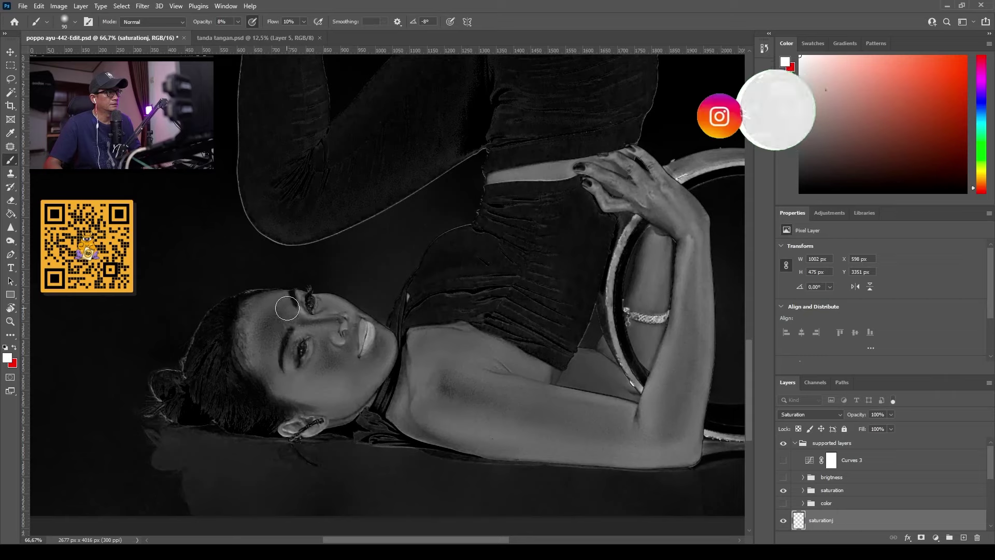
# Step: Even out the saturation of the forehead and cheek with a 50 px brush, alternating between white and red
pyautogui.press('[')
pyautogui.press('[')
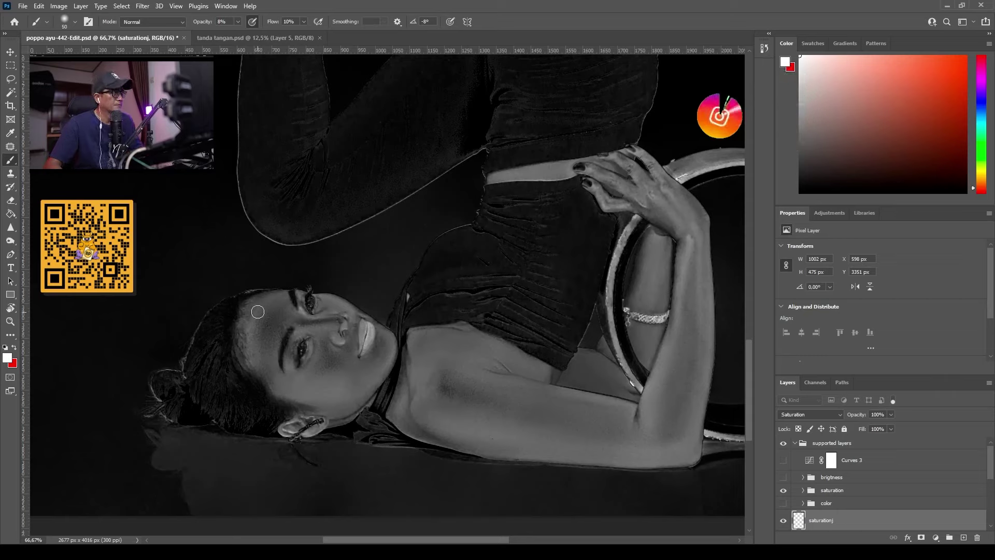
pyautogui.moveTo(254, 321)
pyautogui.mouseDown()
pyautogui.moveTo(251, 364)
pyautogui.moveTo(253, 325)
pyautogui.mouseUp()
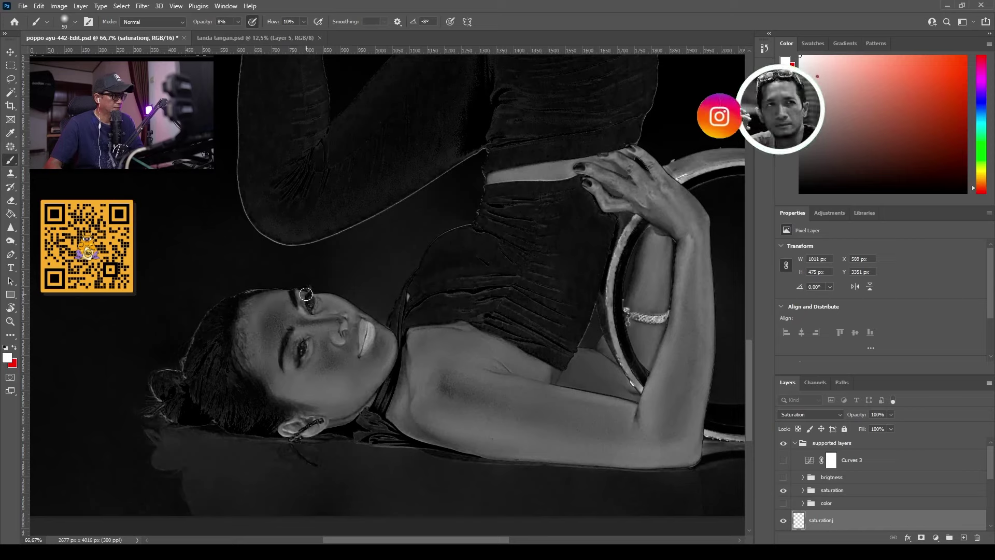
pyautogui.press('x')
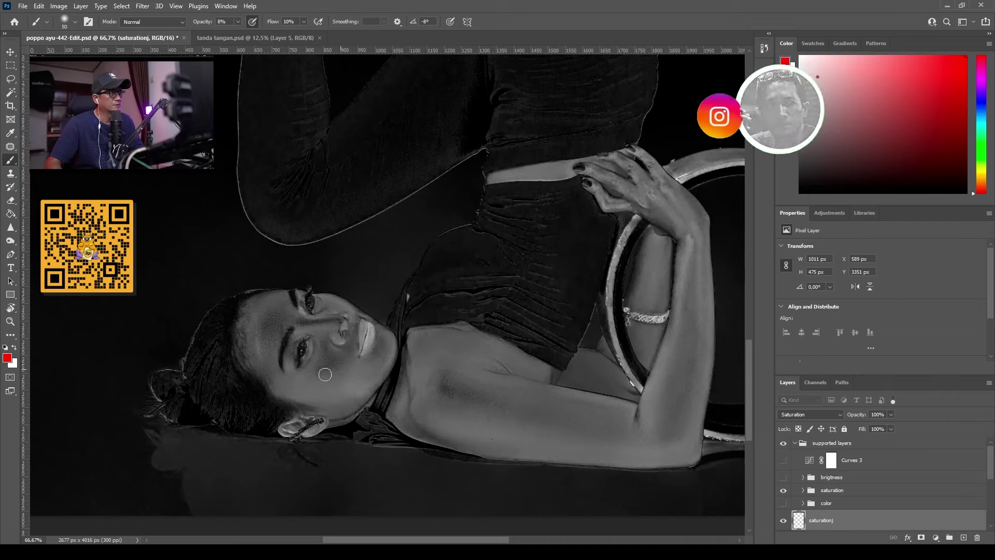
pyautogui.press('x')
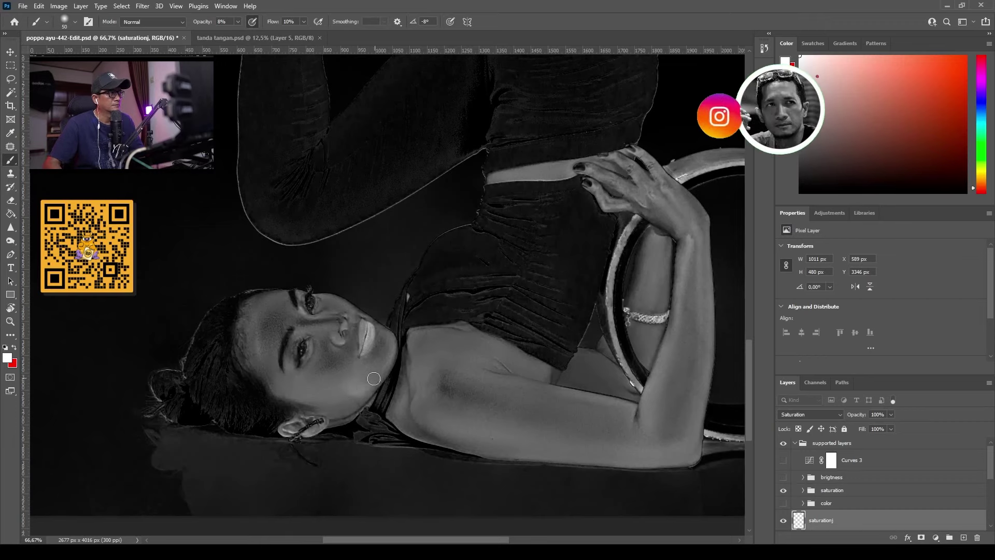
pyautogui.press('x')
pyautogui.hotkey('ctrl', ',')
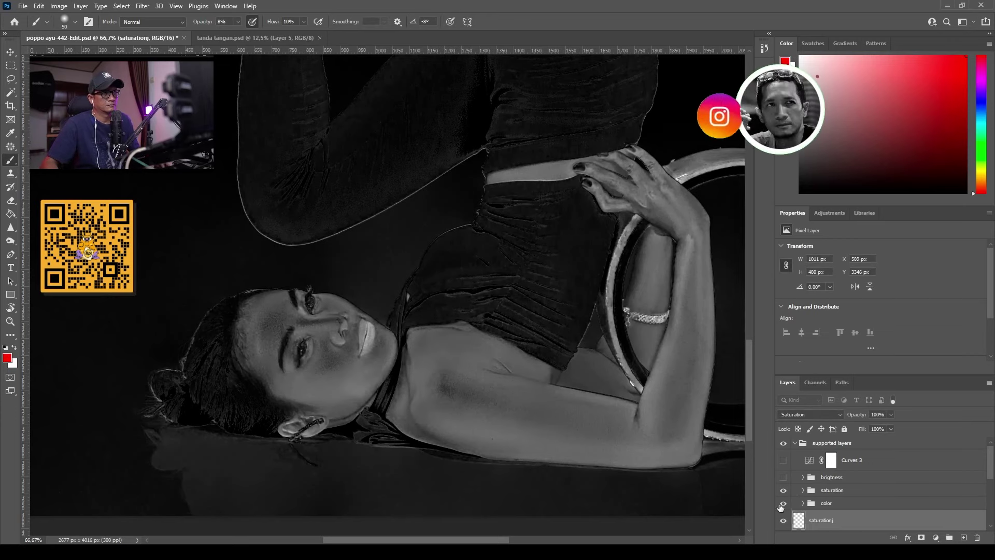
pyautogui.hotkey('ctrl', ',')
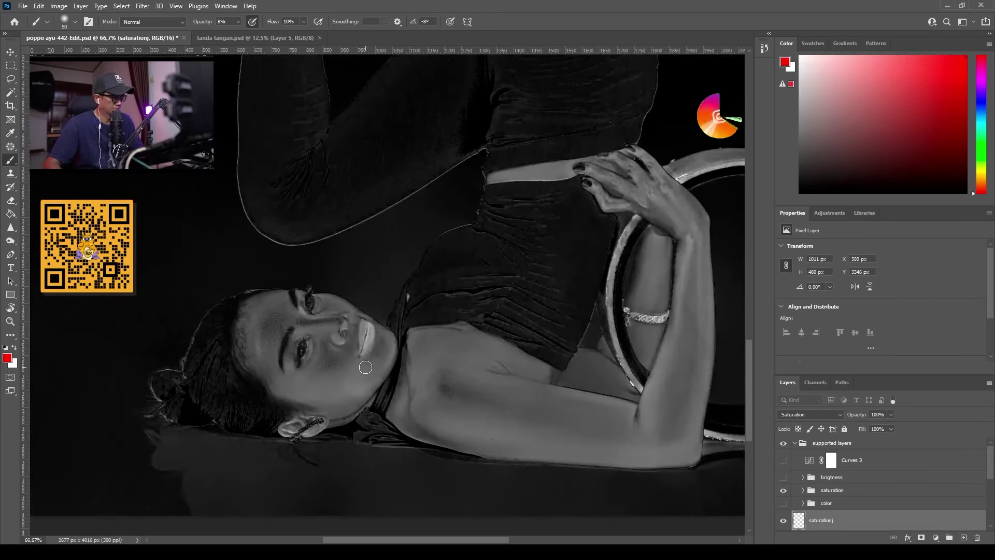
pyautogui.press('x')
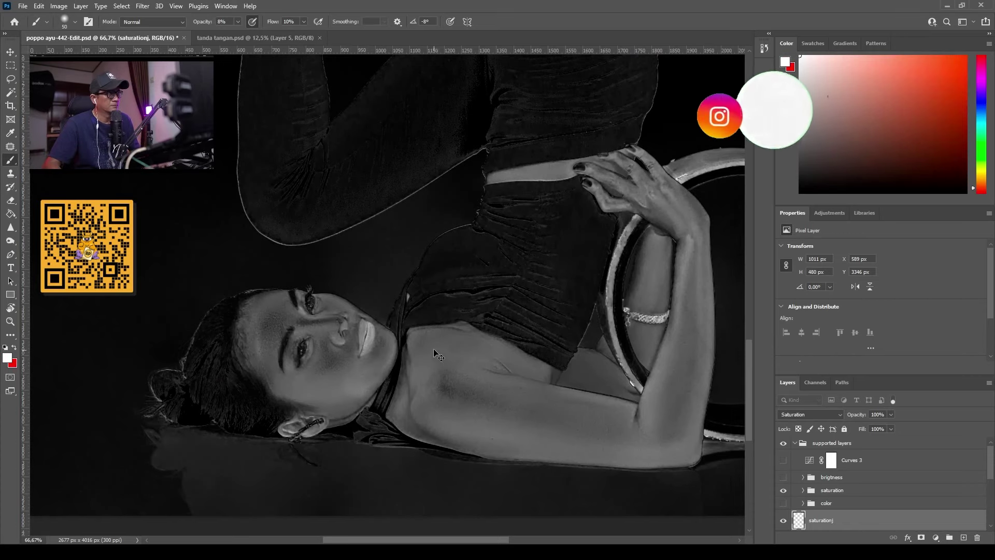
# Step: Hide the saturation group and check the whole photo in normal colours and through the color group
pyautogui.click(783, 489)
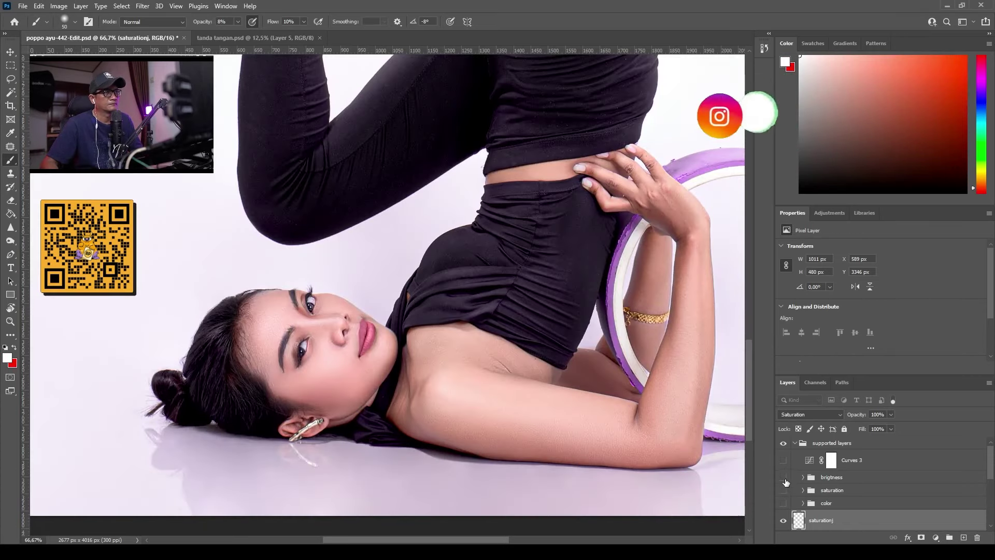
pyautogui.click(783, 476)
pyautogui.click(783, 476)
pyautogui.click(784, 473)
pyautogui.click(784, 474)
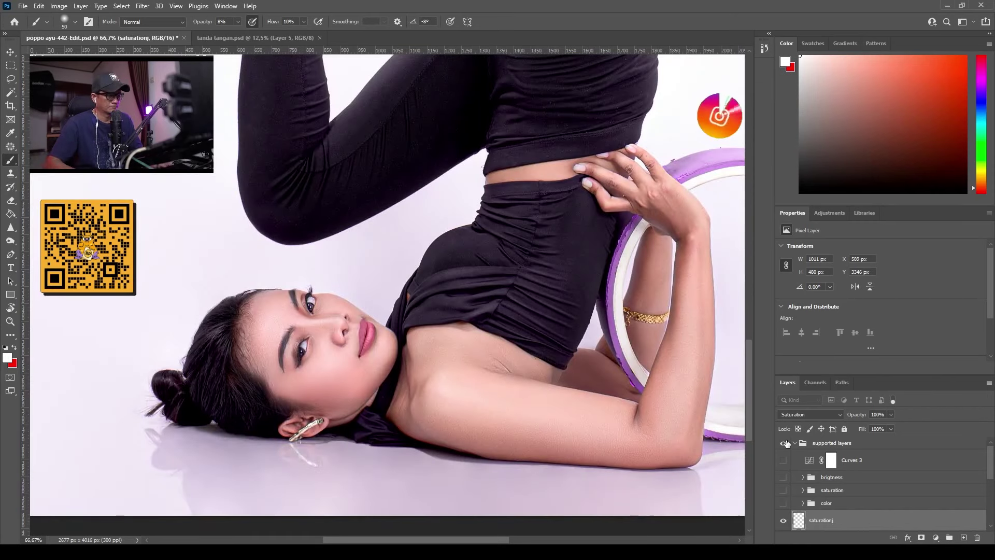
pyautogui.hotkey('ctrl', '-')
pyautogui.hotkey('ctrl', '-')
pyautogui.hotkey('ctrl', '-')
pyautogui.moveTo(540, 223); pyautogui.dragTo(493, 385)
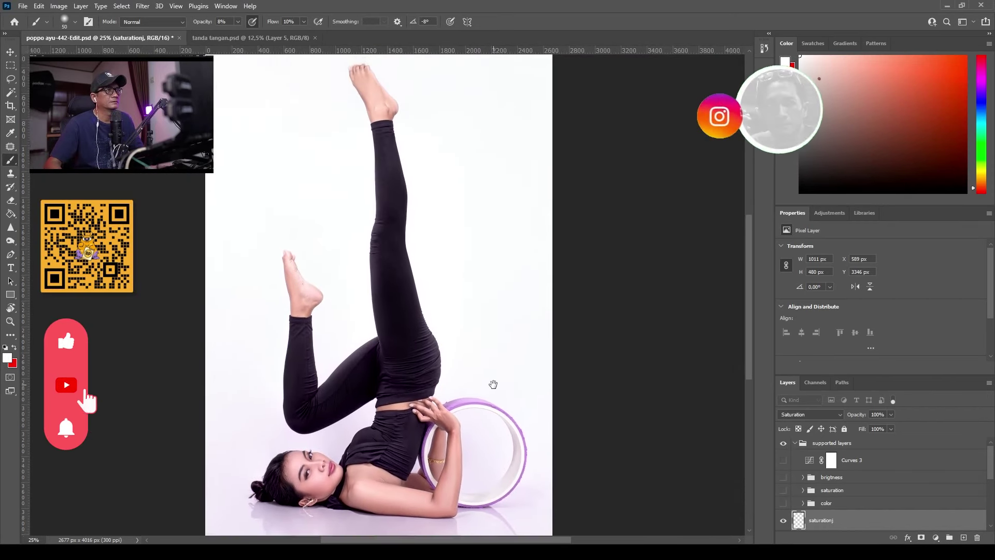
pyautogui.click(784, 503)
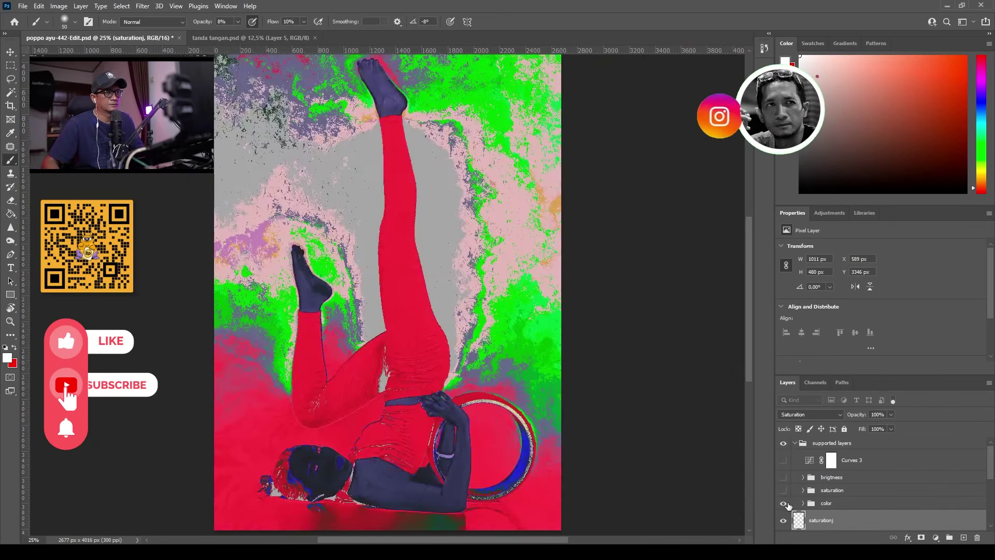
pyautogui.click(783, 503)
# Step: Show the saturation group and paint white over both feet with a brush enlarged to 125 px
pyautogui.click(784, 490)
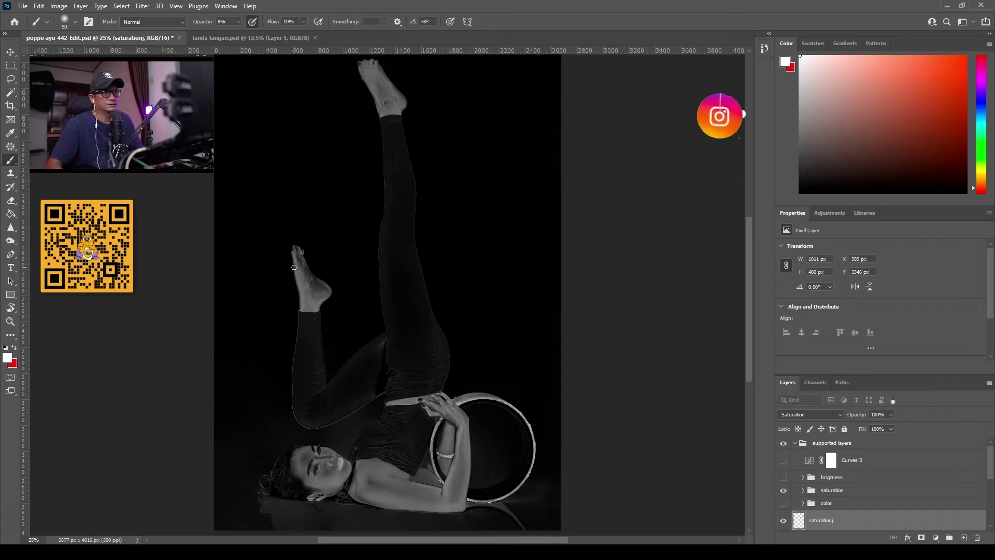
pyautogui.press(']')
pyautogui.press(']')
pyautogui.press(']')
pyautogui.press(']')
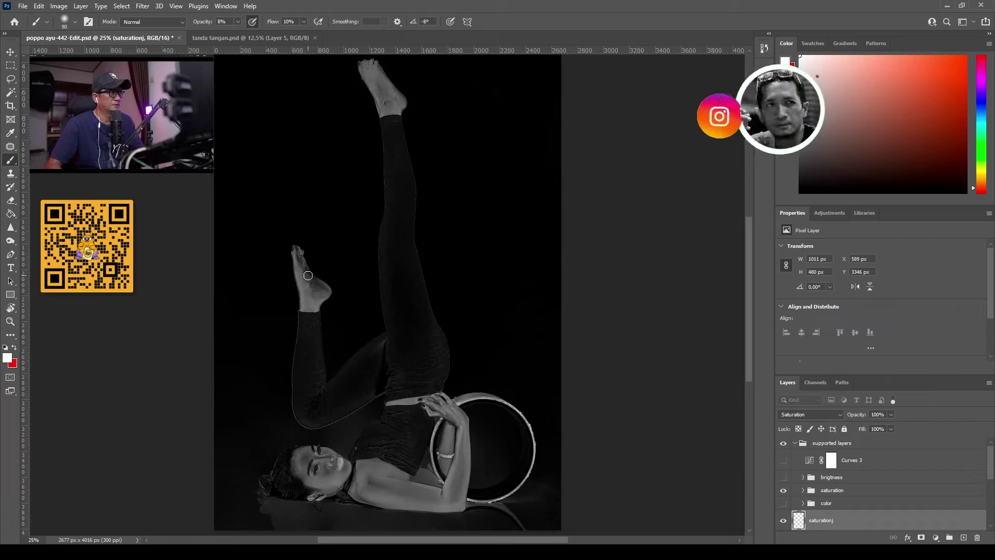
pyautogui.moveTo(307, 301)
pyautogui.mouseDown()
pyautogui.moveTo(300, 274)
pyautogui.moveTo(320, 306)
pyautogui.mouseUp()
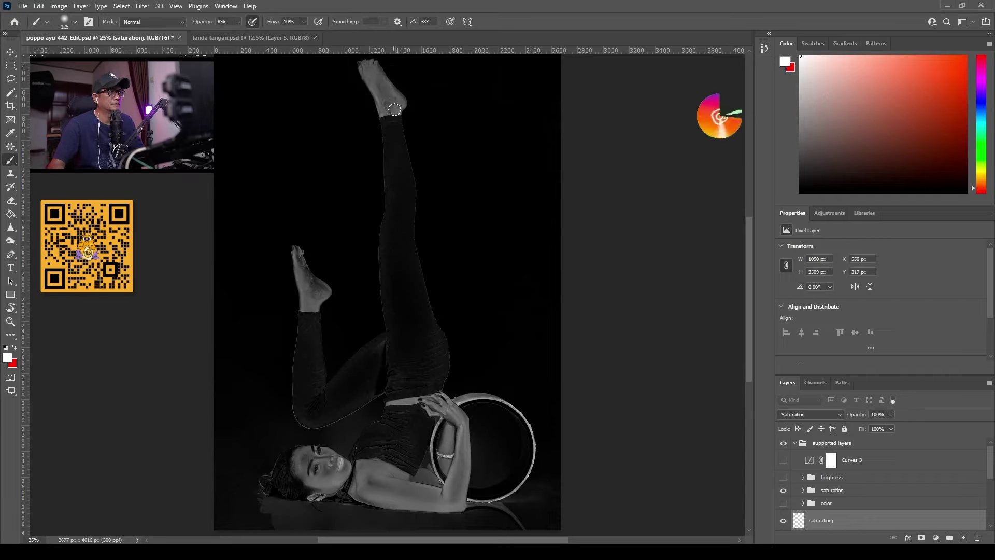
# Step: Hide the saturation group and show the color group to compare the hues of the model's face, arm and shoulder
pyautogui.click(783, 490)
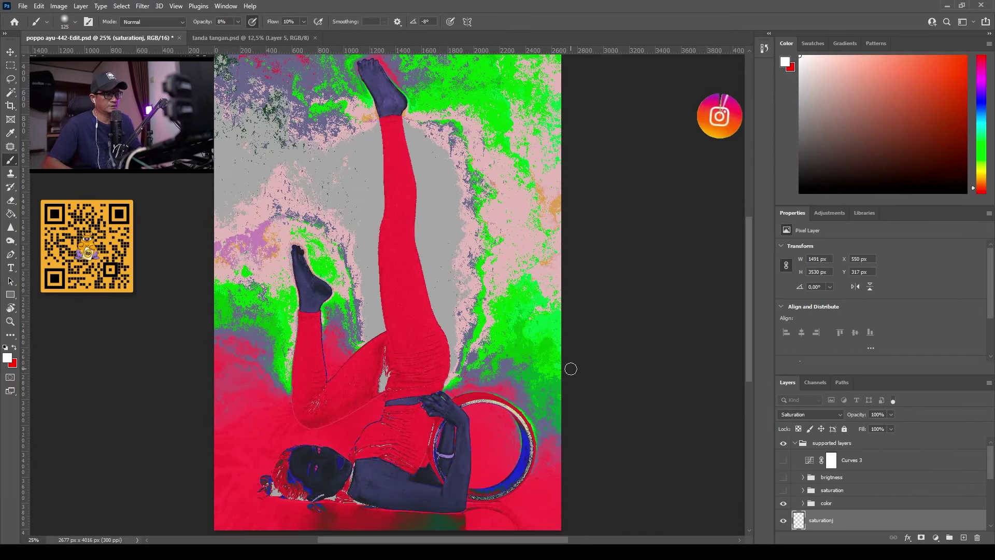
pyautogui.scroll(3, 574, 373)
pyautogui.moveTo(464, 333); pyautogui.dragTo(425, 163)
pyautogui.click(783, 504)
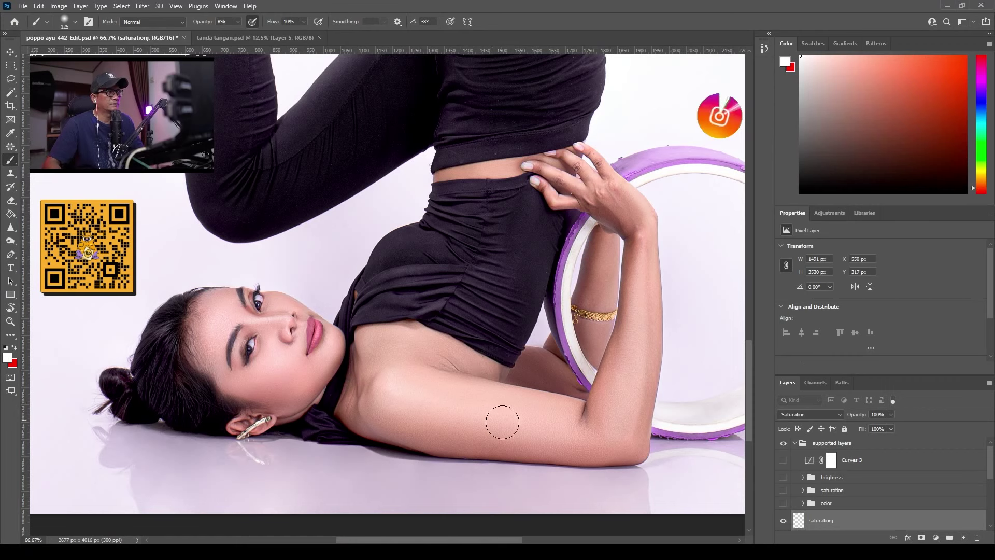
pyautogui.click(784, 504)
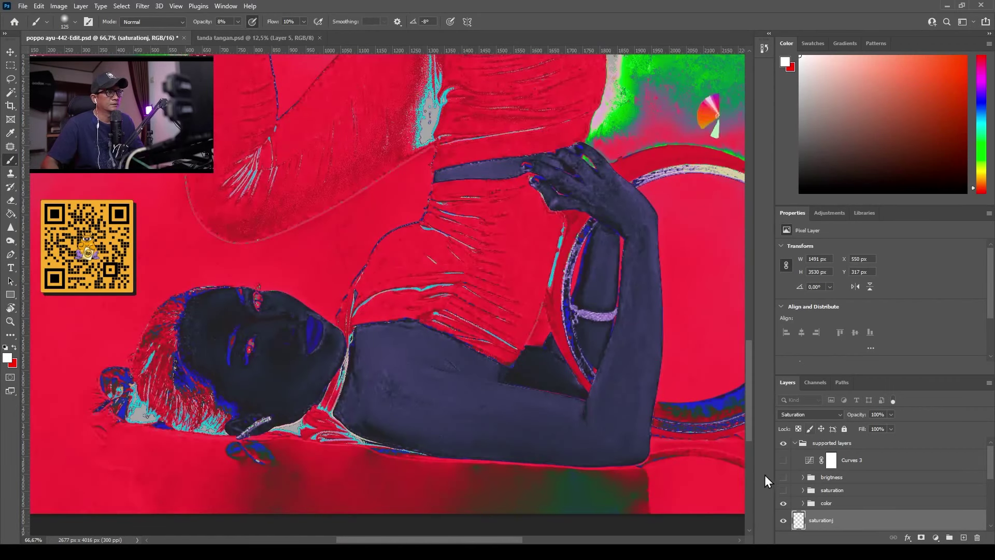
# Step: Add a Hue/Saturation adjustment layer above saturationj with Hue +15 and invert its mask to black
pyautogui.click(936, 538)
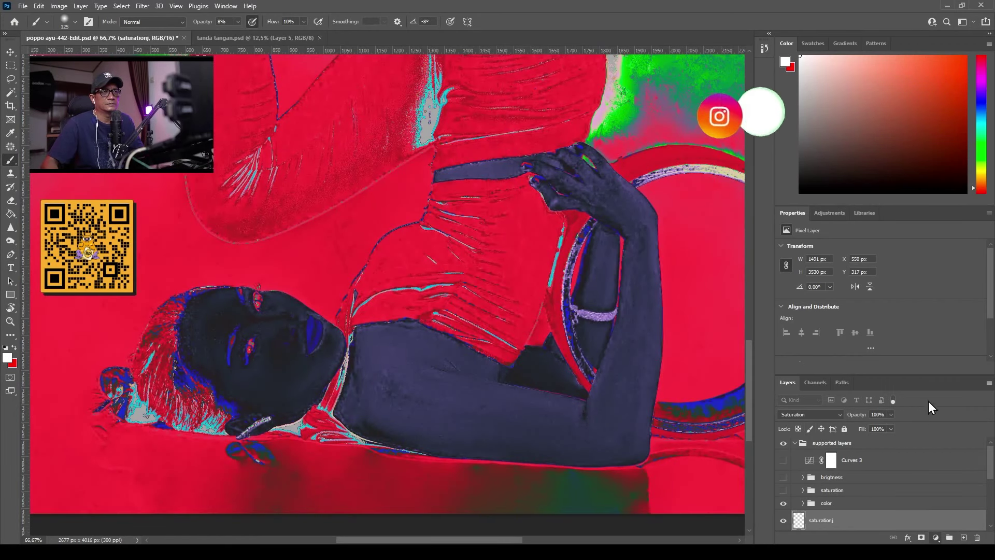
pyautogui.click(865, 384)
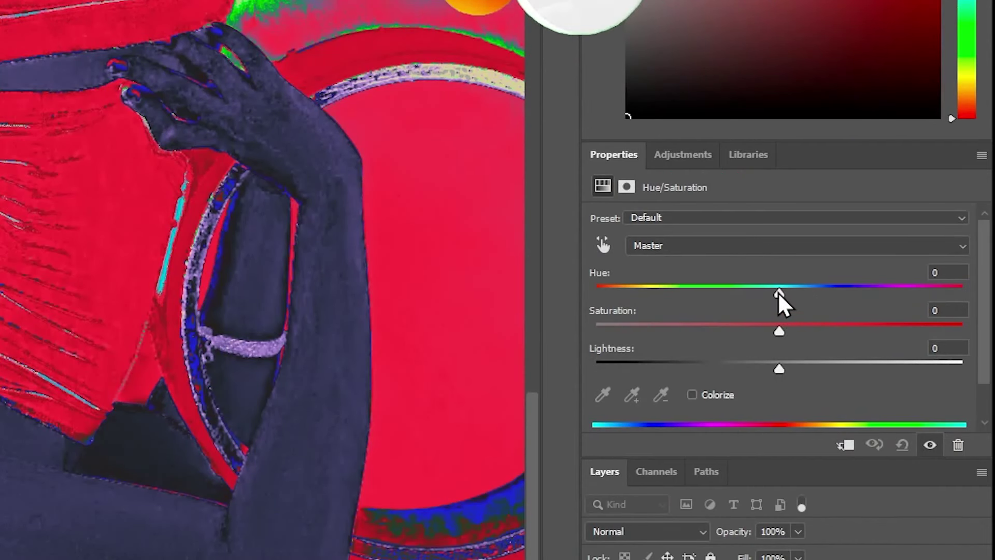
pyautogui.moveTo(779, 293); pyautogui.dragTo(802, 294)
pyautogui.scroll(-1, 948, 273)
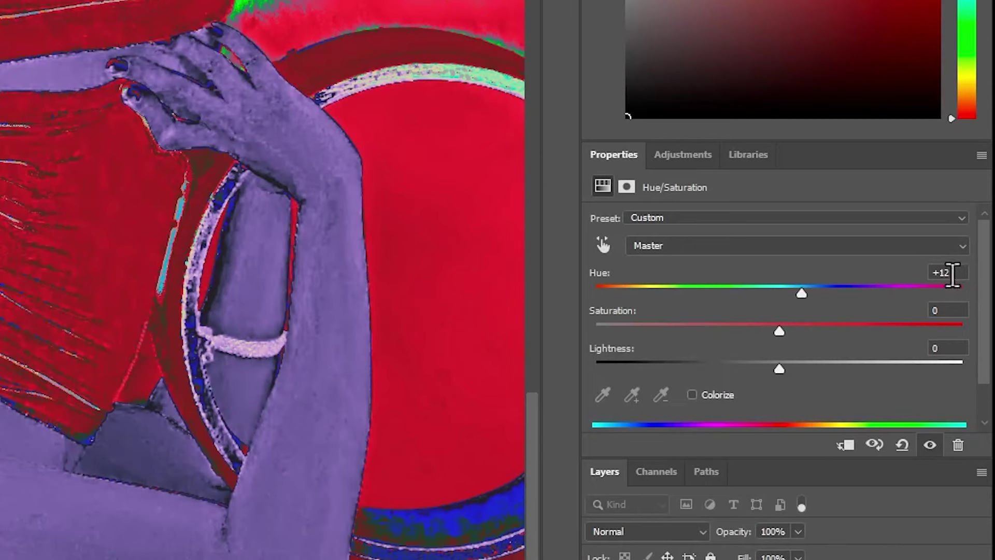
pyautogui.press('BackSpace')
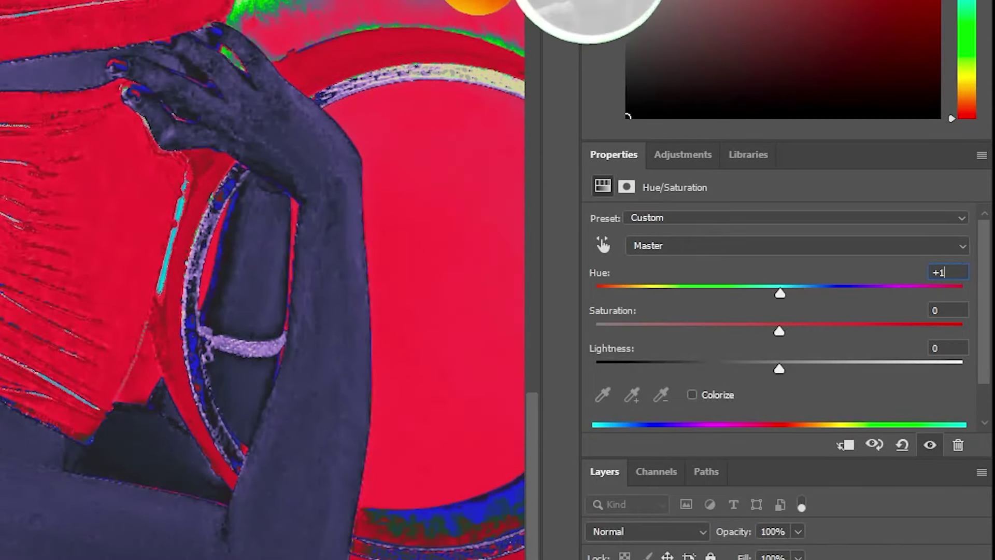
pyautogui.write('5')
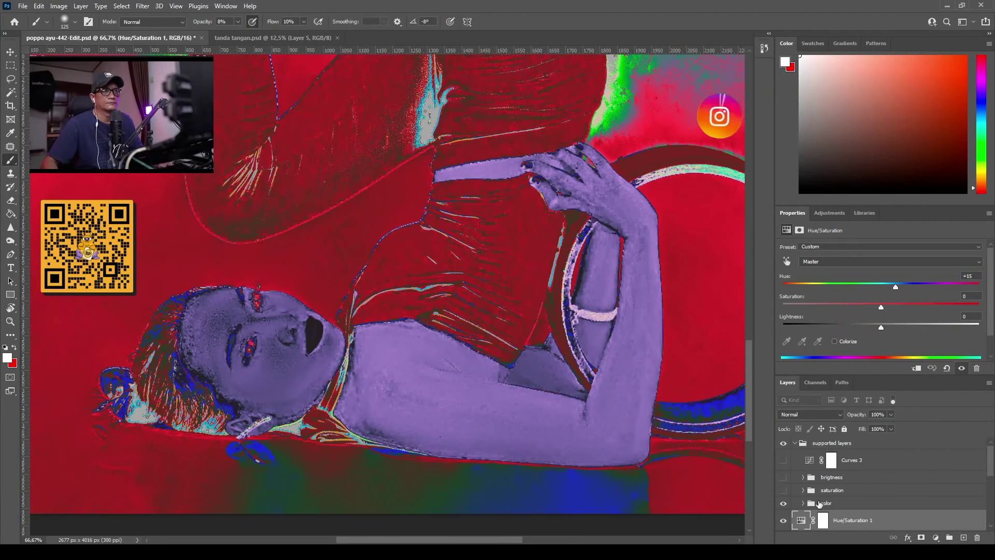
pyautogui.click(801, 520)
pyautogui.click(823, 520)
pyautogui.hotkey('ctrl', 'i')
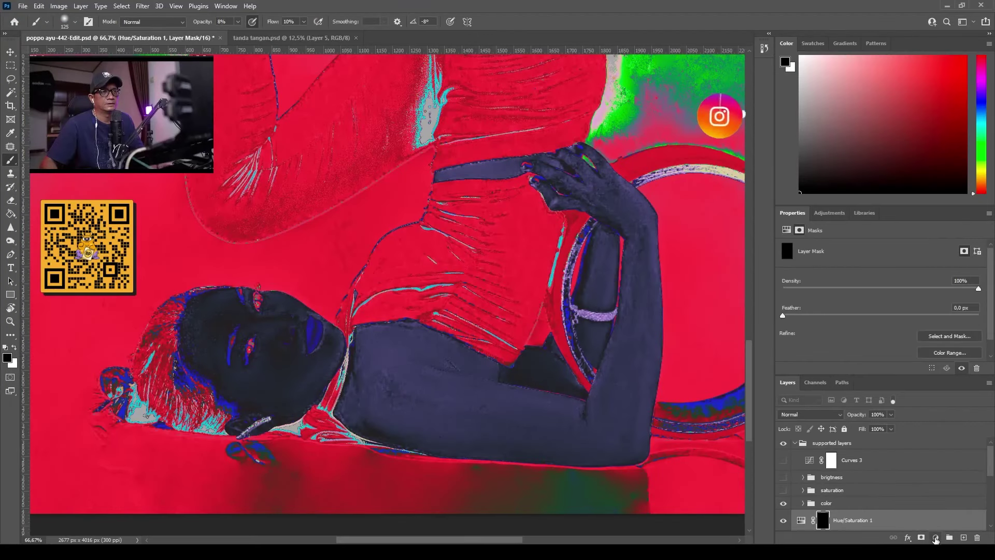
# Step: Add a second Hue/Saturation adjustment layer on top with Hue -15 and invert its mask to black
pyautogui.click(936, 538)
pyautogui.click(936, 434)
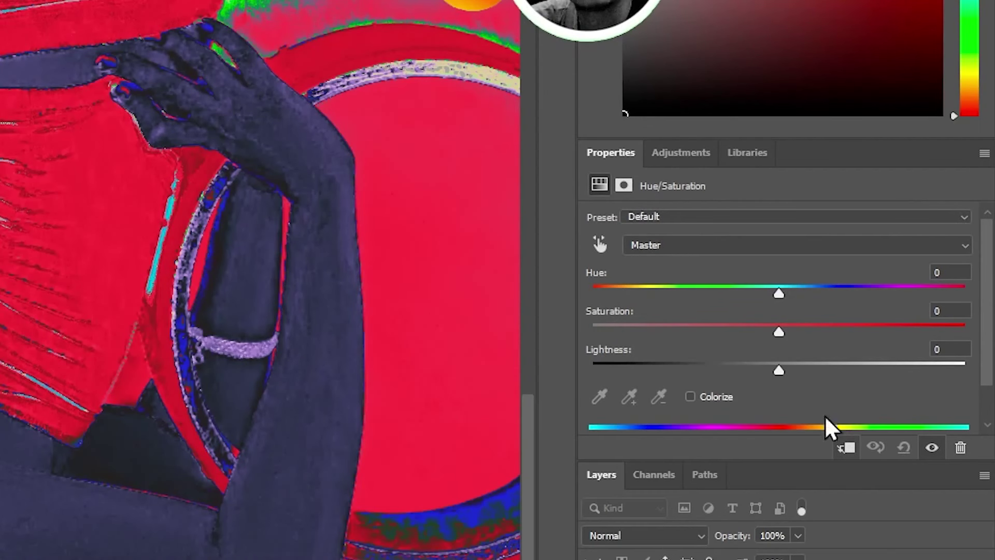
pyautogui.moveTo(768, 295); pyautogui.dragTo(755, 295)
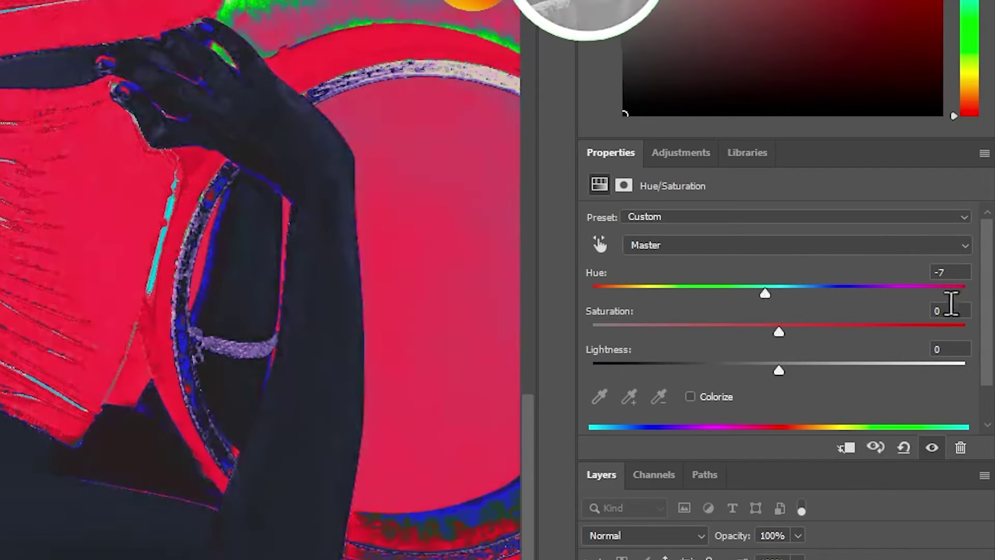
pyautogui.click(964, 275)
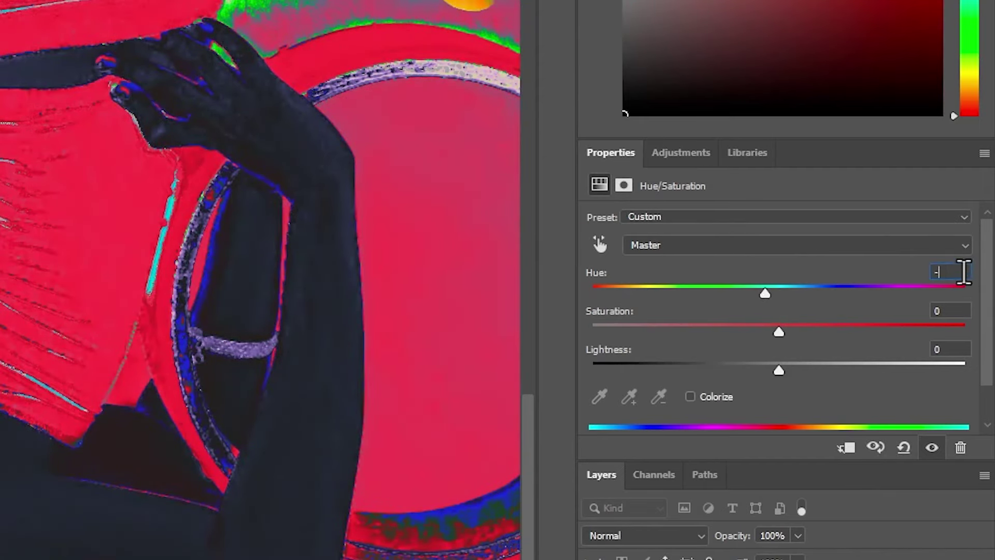
pyautogui.write('-15')
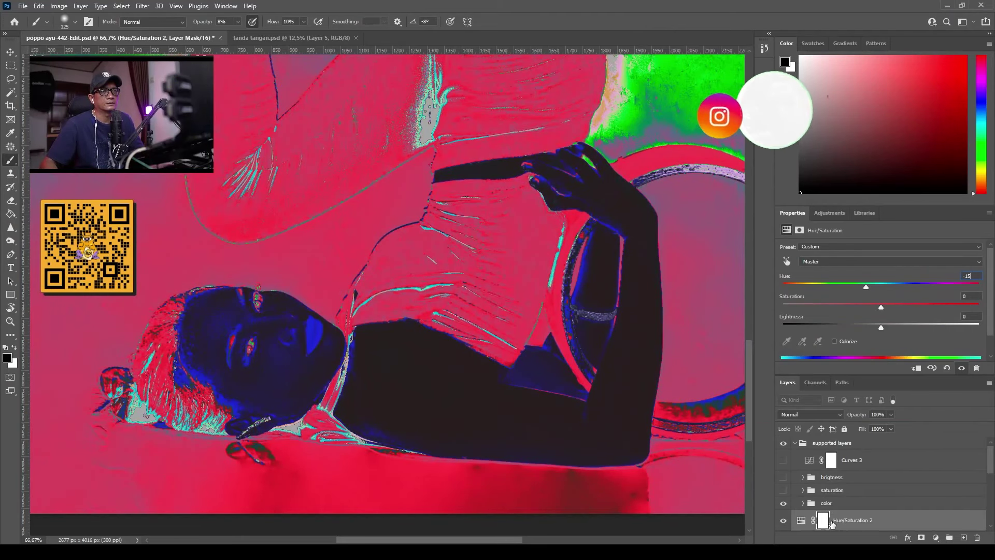
pyautogui.click(829, 522)
pyautogui.hotkey('ctrl', 'i')
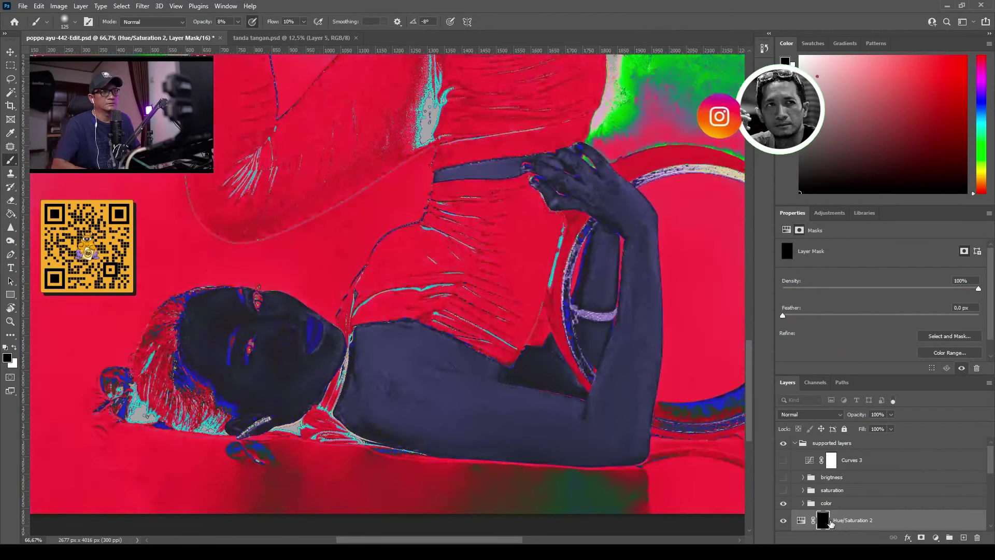
# Step: Paint white over the face on the Hue/Saturation 1 mask with the brush at 29% opacity and 23% flow
pyautogui.moveTo(642, 328); pyautogui.dragTo(643, 216)
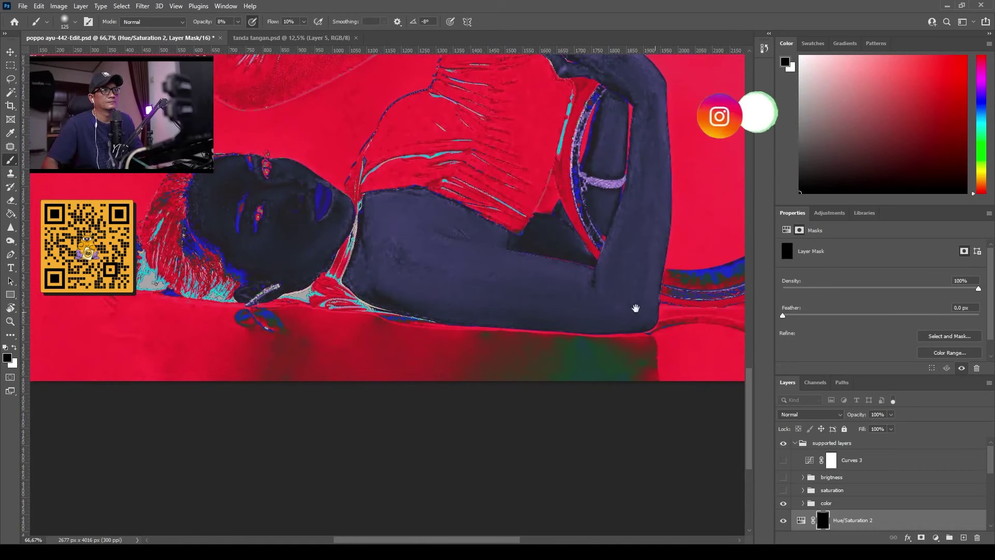
pyautogui.moveTo(637, 306); pyautogui.dragTo(611, 456)
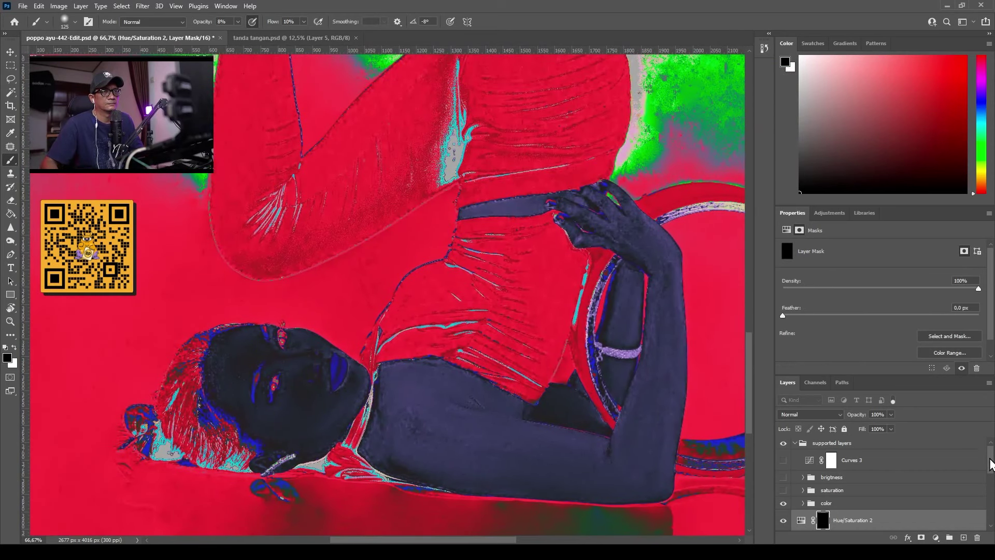
pyautogui.scroll(-3, 991, 463)
pyautogui.click(850, 460)
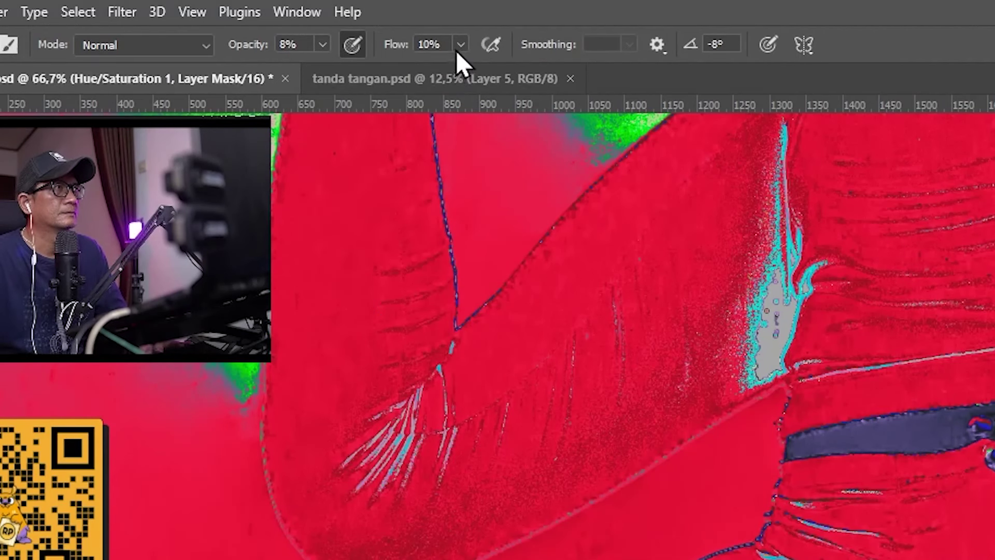
pyautogui.hotkey('shift', '2')
pyautogui.hotkey('shift', '3')
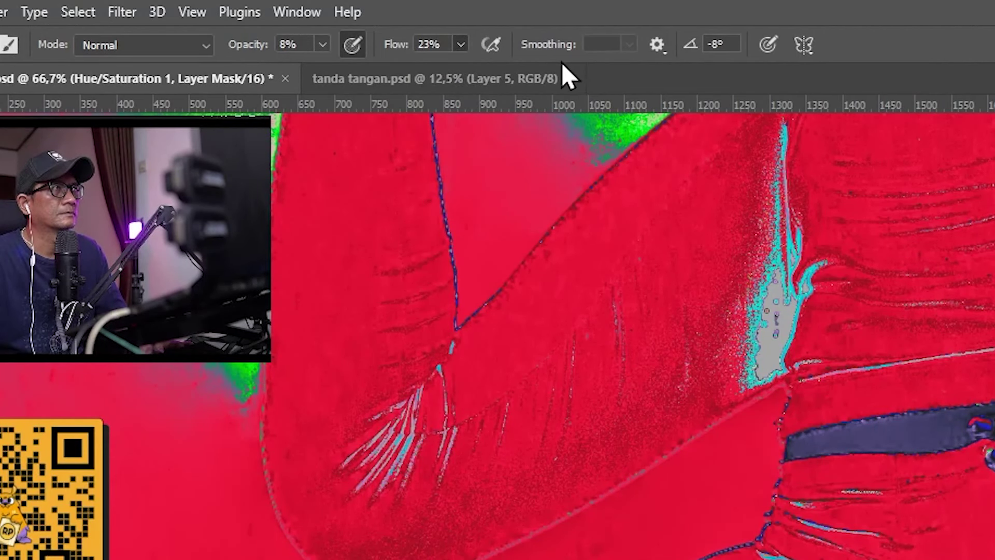
pyautogui.press('2')
pyautogui.press('9')
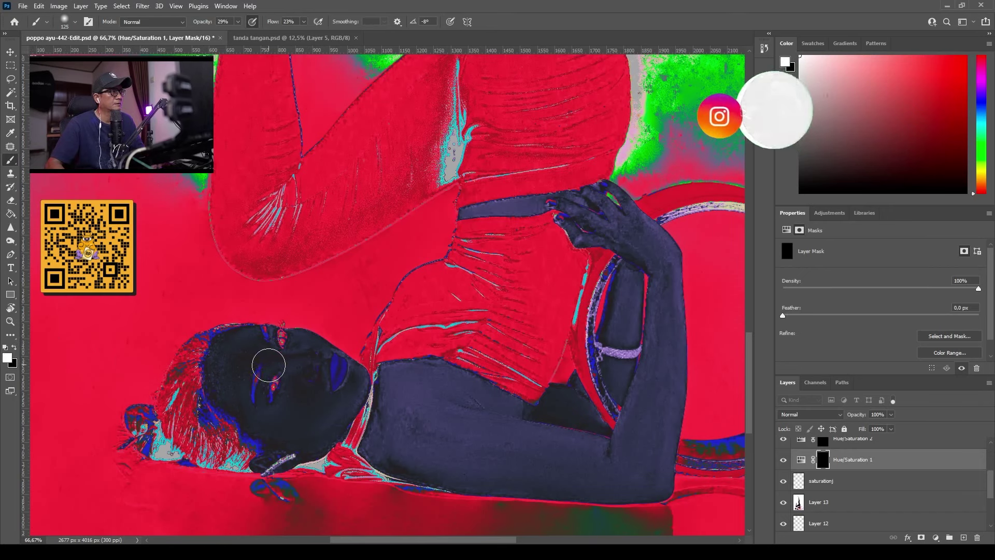
pyautogui.moveTo(327, 382)
pyautogui.mouseDown()
pyautogui.moveTo(300, 419)
pyautogui.moveTo(247, 426)
pyautogui.moveTo(233, 348)
pyautogui.moveTo(231, 395)
pyautogui.moveTo(245, 350)
pyautogui.moveTo(315, 347)
pyautogui.moveTo(351, 383)
pyautogui.moveTo(372, 381)
pyautogui.moveTo(311, 432)
pyautogui.moveTo(334, 423)
pyautogui.moveTo(221, 413)
pyautogui.mouseUp()
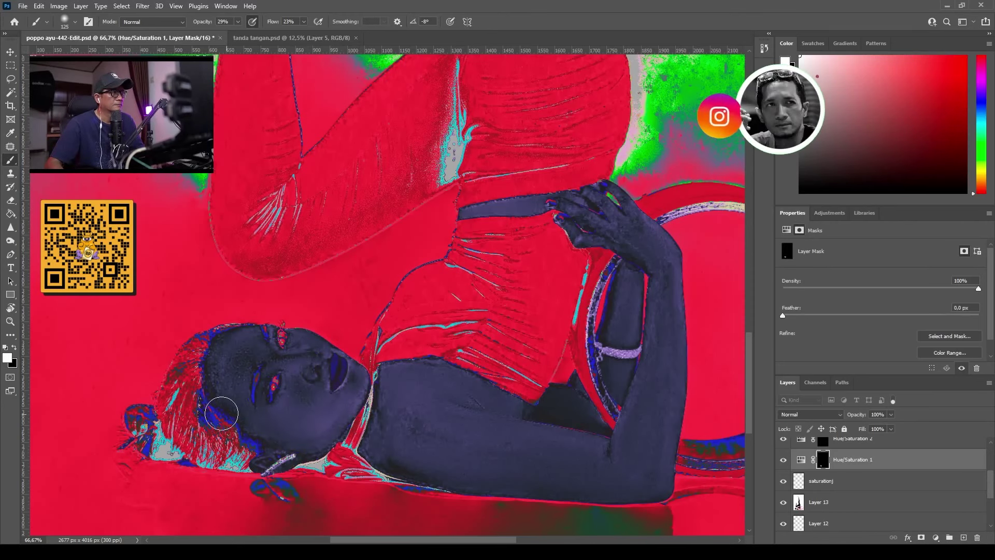
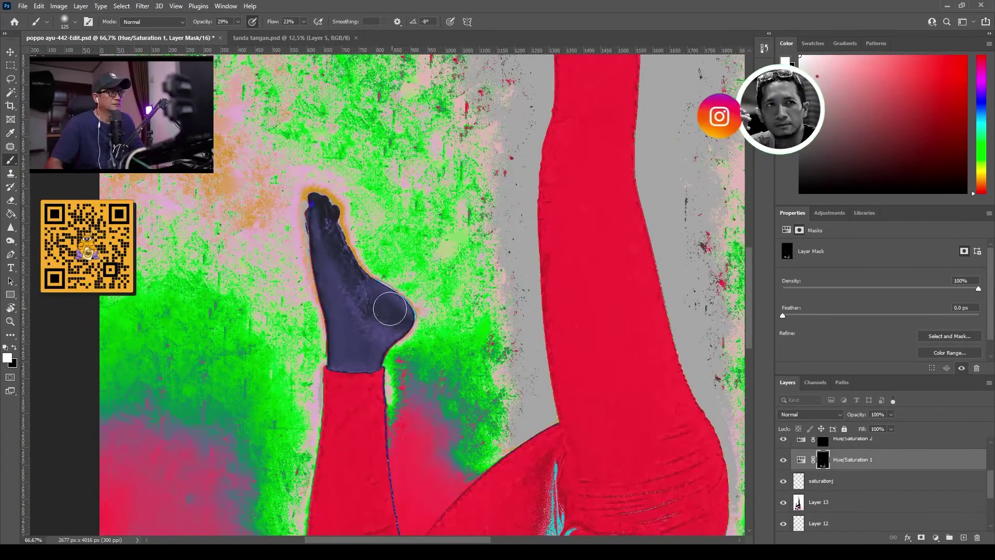
# Step: Paint white over both feet on the Hue/Saturation 1 mask, reducing the brush to 70 px, and compare with the layer off and on
pyautogui.press('[')
pyautogui.press('[')
pyautogui.press('[')
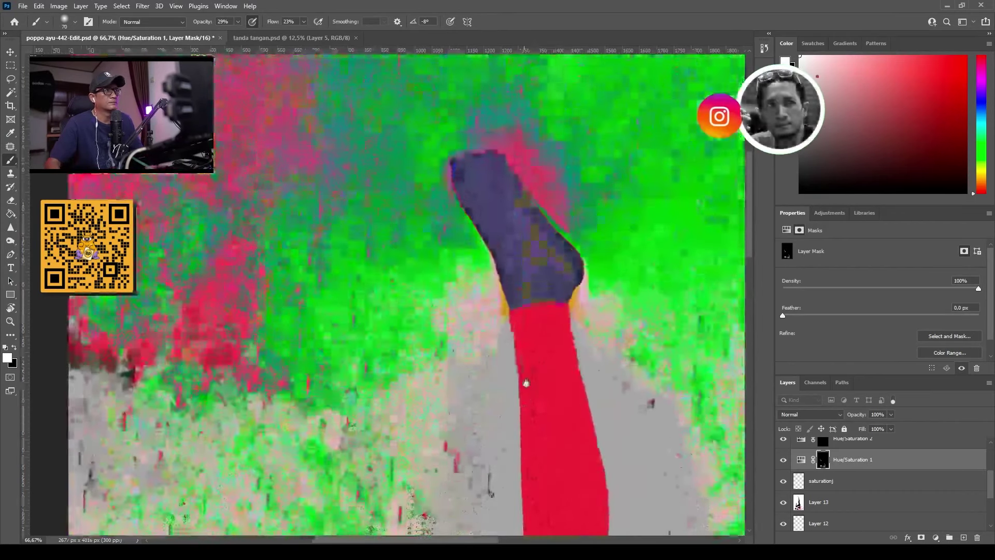
pyautogui.click(783, 460)
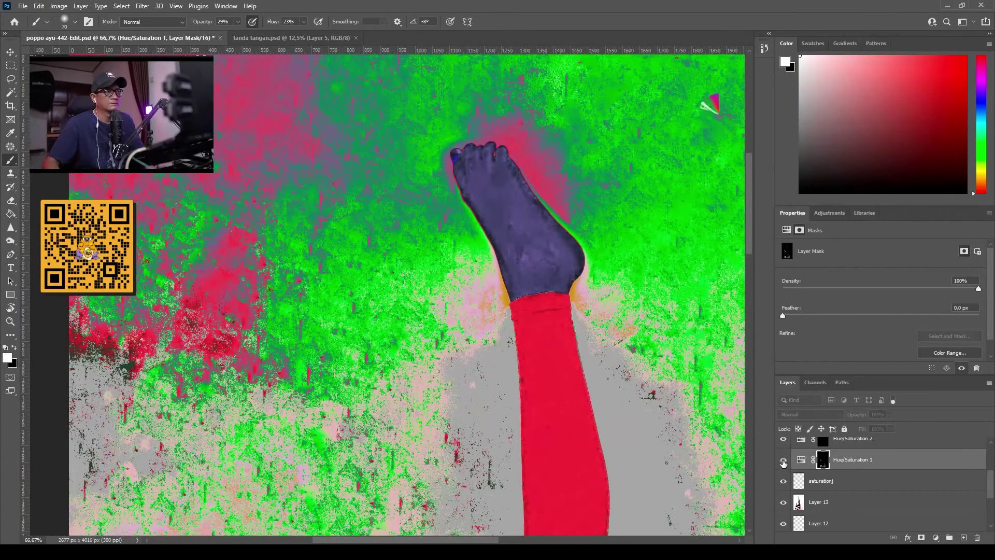
pyautogui.click(783, 459)
# Step: Fit the whole photo in view and hide the color group to return to the normal image colors
pyautogui.hotkey('ctrl', '0')
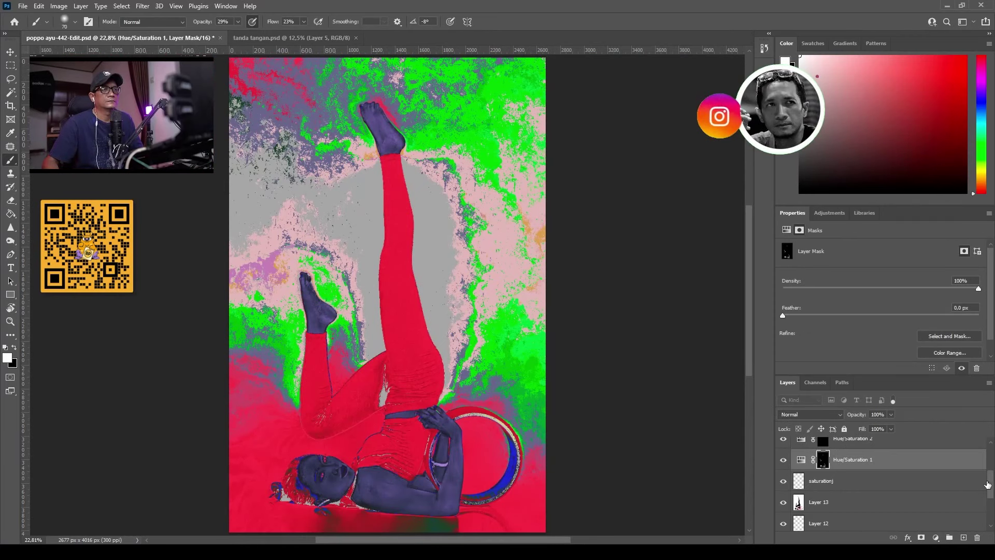
pyautogui.scroll(2, 881, 485)
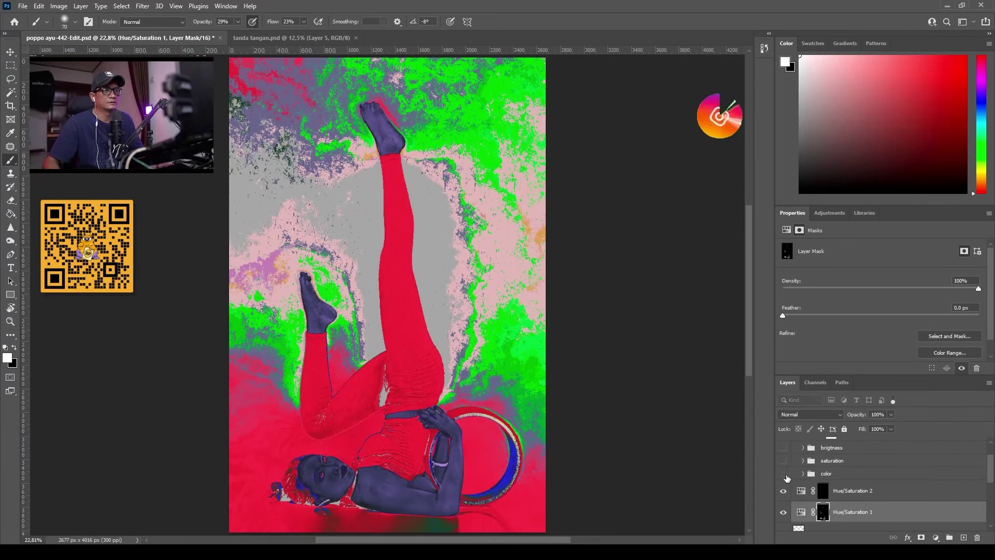
pyautogui.click(783, 474)
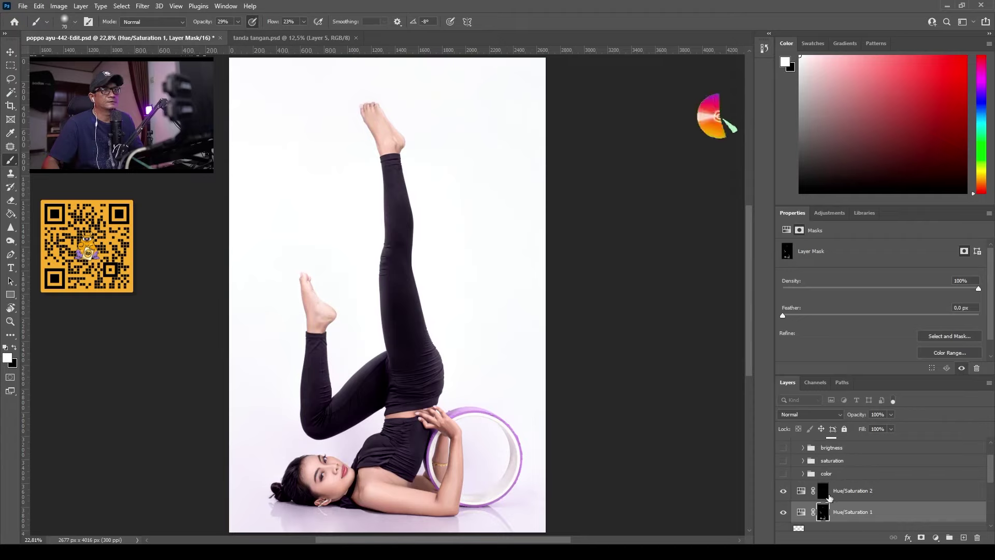
# Step: Compare the retouched photo with the original by isolating the Background layer and restoring all layers, and inspect the retouched result closely
pyautogui.scroll(-5, 990, 473)
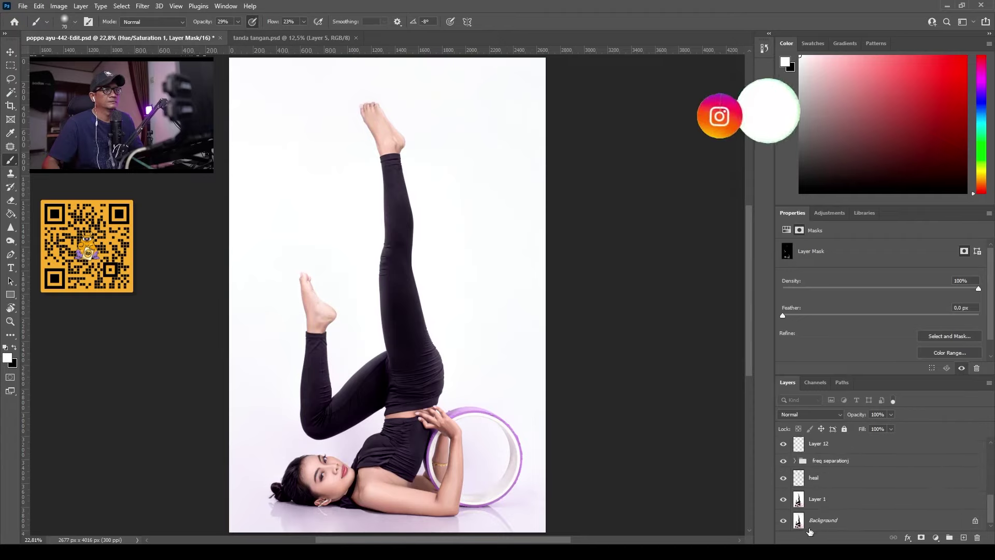
pyautogui.keyDown('alt'); pyautogui.click(784, 521); pyautogui.keyUp('alt')
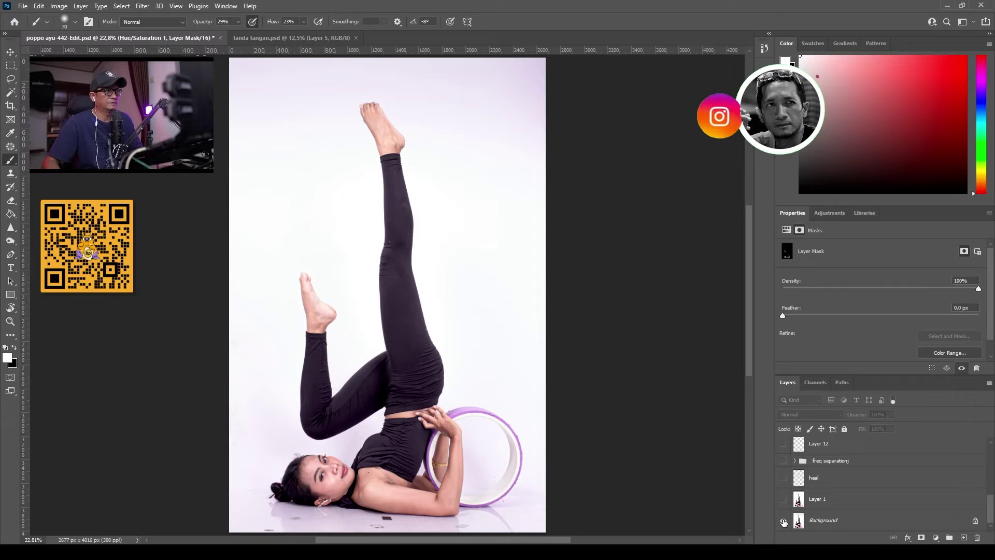
pyautogui.keyDown('alt'); pyautogui.click(783, 520); pyautogui.keyUp('alt')
pyautogui.keyDown('alt'); pyautogui.click(783, 521); pyautogui.keyUp('alt')
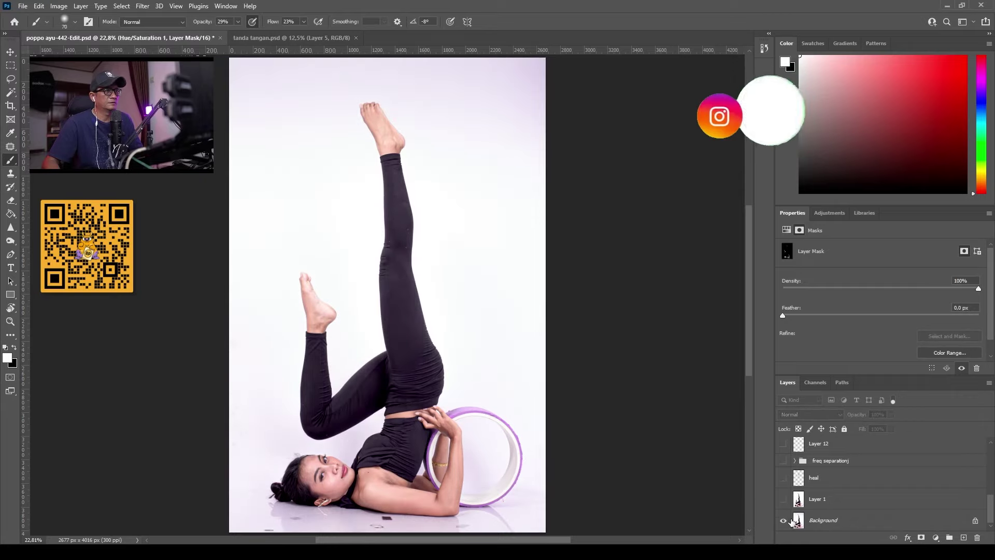
pyautogui.keyDown('alt'); pyautogui.click(784, 521); pyautogui.keyUp('alt')
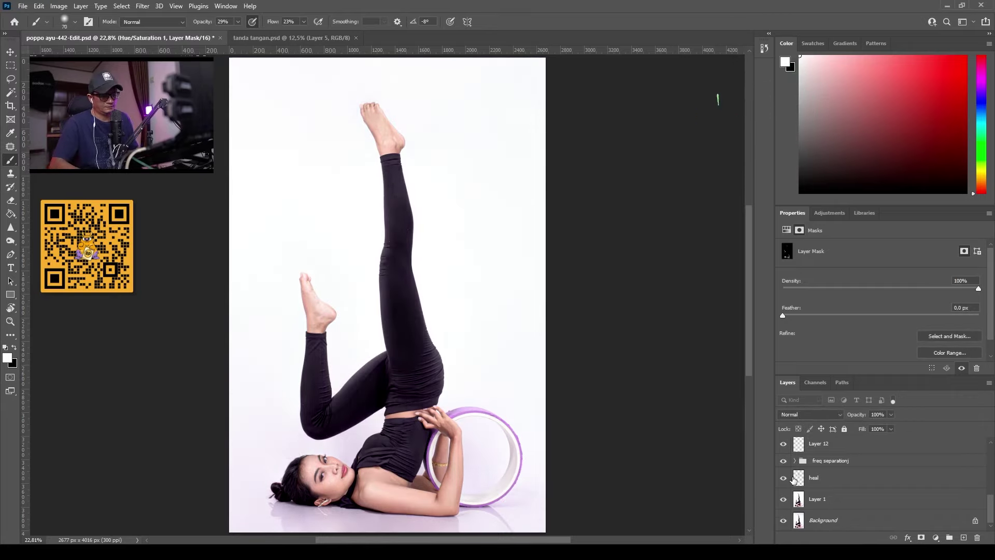
pyautogui.hotkey('ctrl', '+')
pyautogui.hotkey('ctrl', '+')
pyautogui.moveTo(463, 380)
pyautogui.mouseDown()
pyautogui.moveTo(495, 280)
pyautogui.moveTo(549, 234)
pyautogui.moveTo(461, 386)
pyautogui.mouseUp()
pyautogui.hotkey('ctrl', '0')
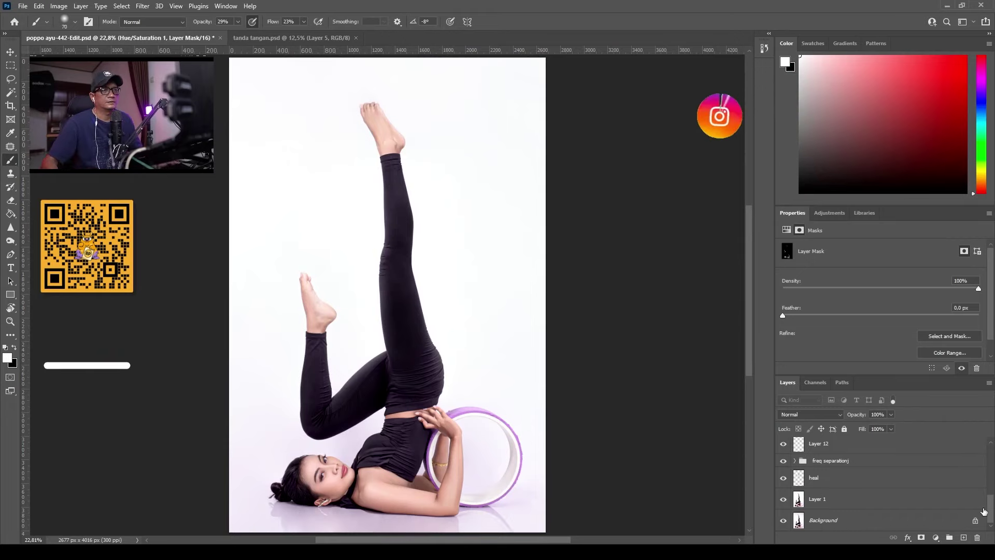
# Step: Copy the signature from tanda tangan.psd into the photo, close that document and move the pasted layer above Hue/Saturation 2
pyautogui.moveTo(991, 513); pyautogui.dragTo(986, 411)
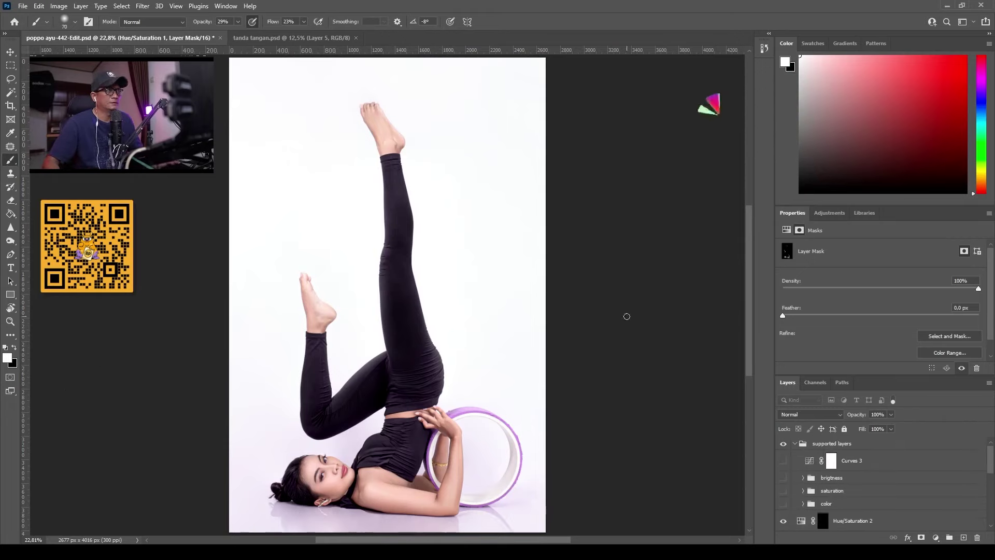
pyautogui.click(283, 37)
pyautogui.hotkey('ctrl', 'w')
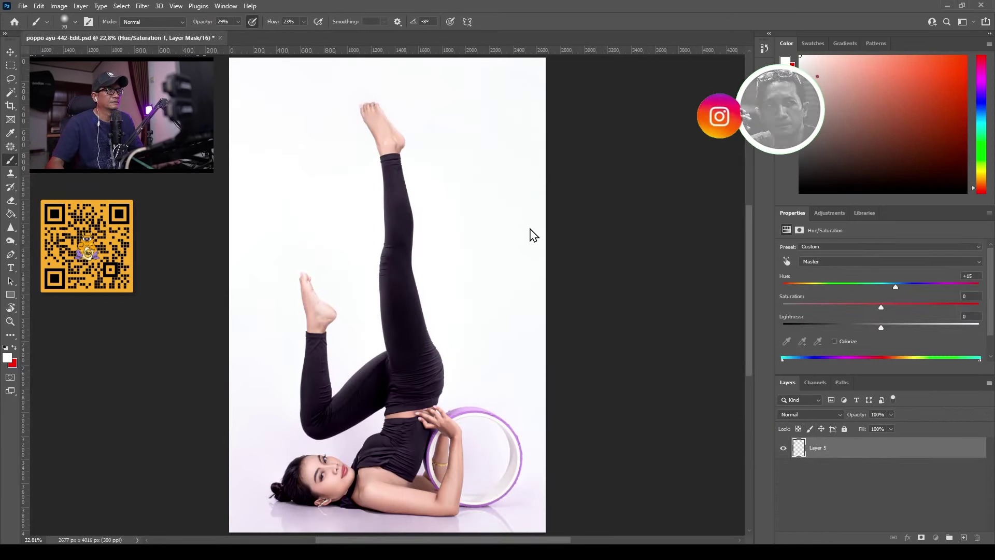
pyautogui.hotkey('ctrl', 'v')
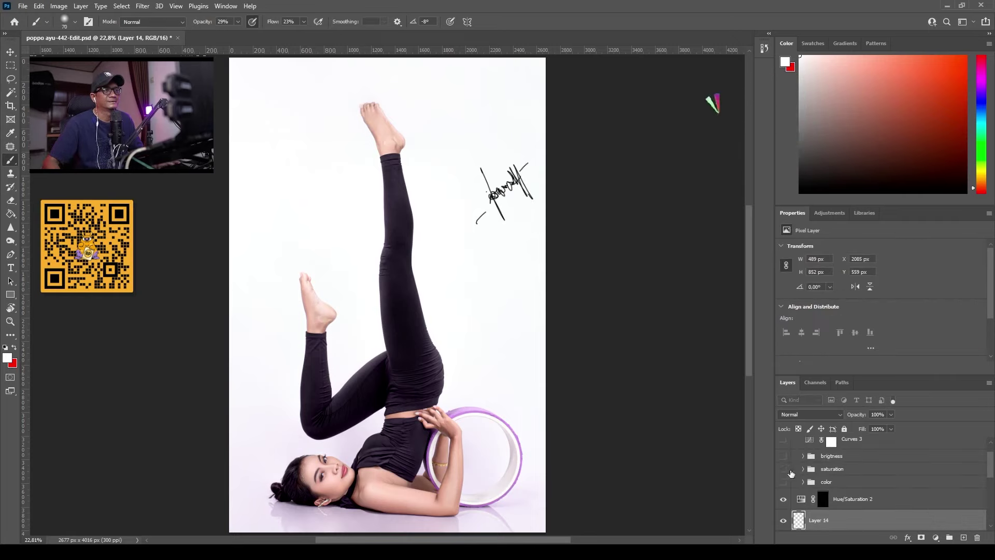
pyautogui.hotkey('ctrl', ']')
pyautogui.press('v')
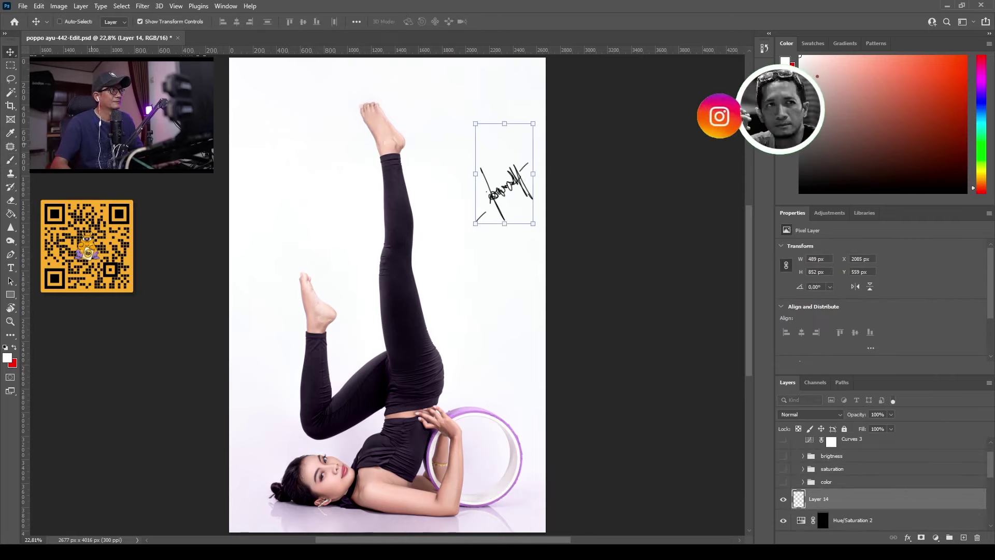
# Step: Move the signature to the photo's upper-left corner and enlarge it to about 133%
pyautogui.moveTo(504, 174)
pyautogui.mouseDown()
pyautogui.moveTo(279, 84)
pyautogui.moveTo(318, 86)
pyautogui.mouseUp()
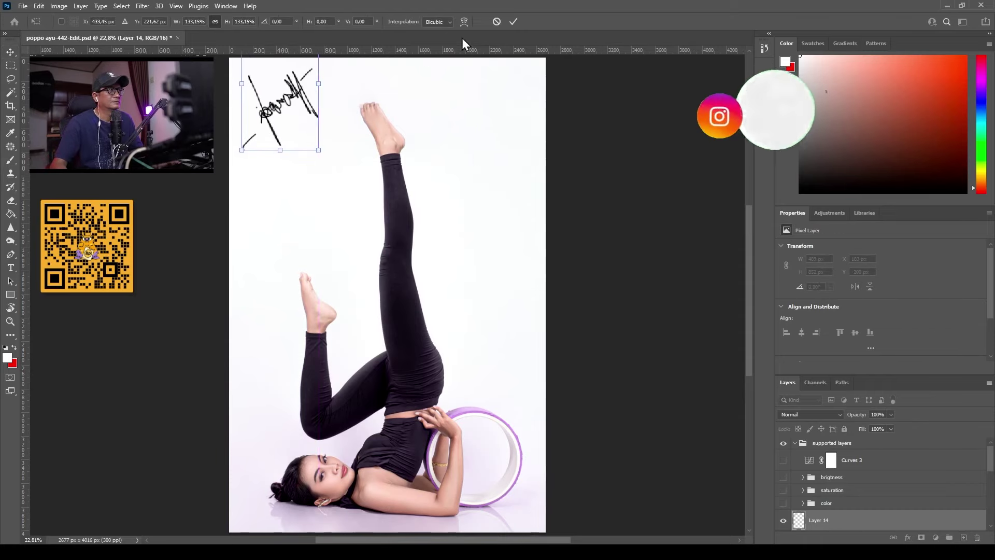
pyautogui.press('Return')
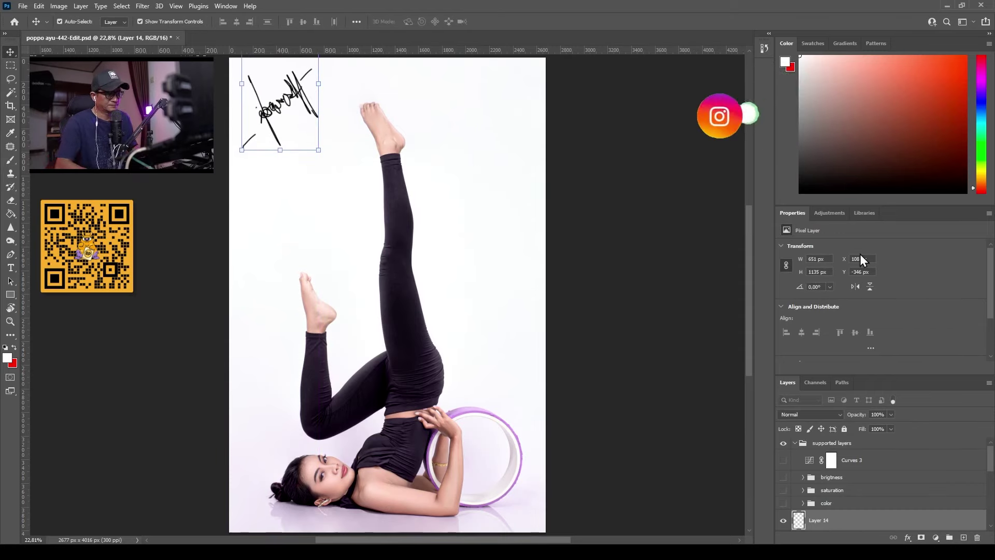
pyautogui.hotkey('ctrl', '-')
# Step: Group the Hue/Saturation 1 and Hue/Saturation 2 layers
pyautogui.click(913, 460)
pyautogui.scroll(-3, 881, 466)
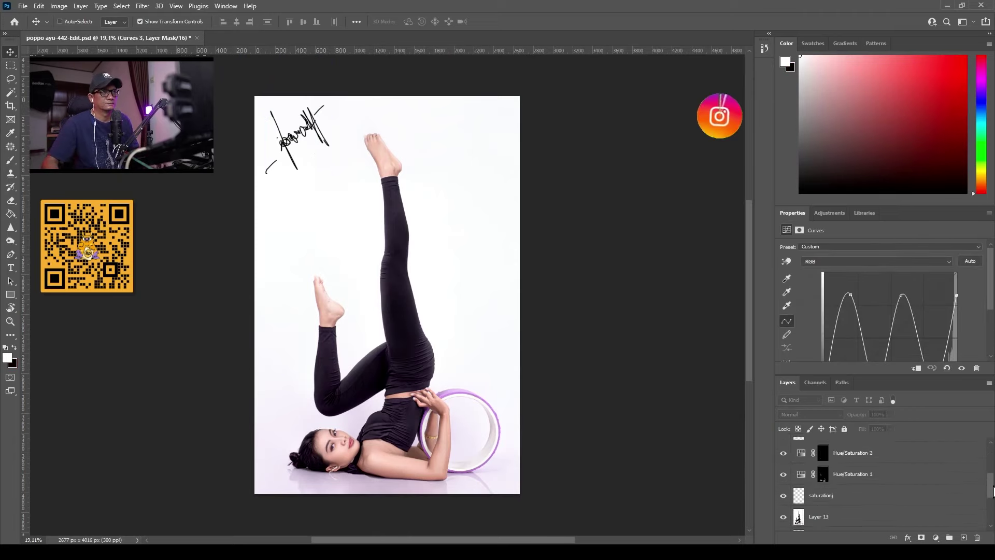
pyautogui.click(852, 449)
pyautogui.keyDown('ctrl'); pyautogui.click(860, 473); pyautogui.keyUp('ctrl')
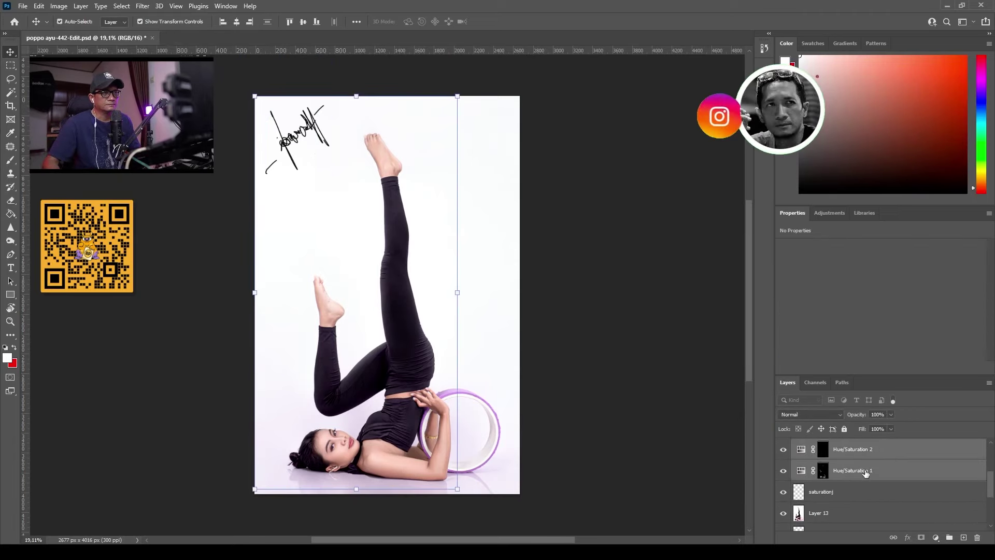
pyautogui.hotkey('ctrl', 'g')
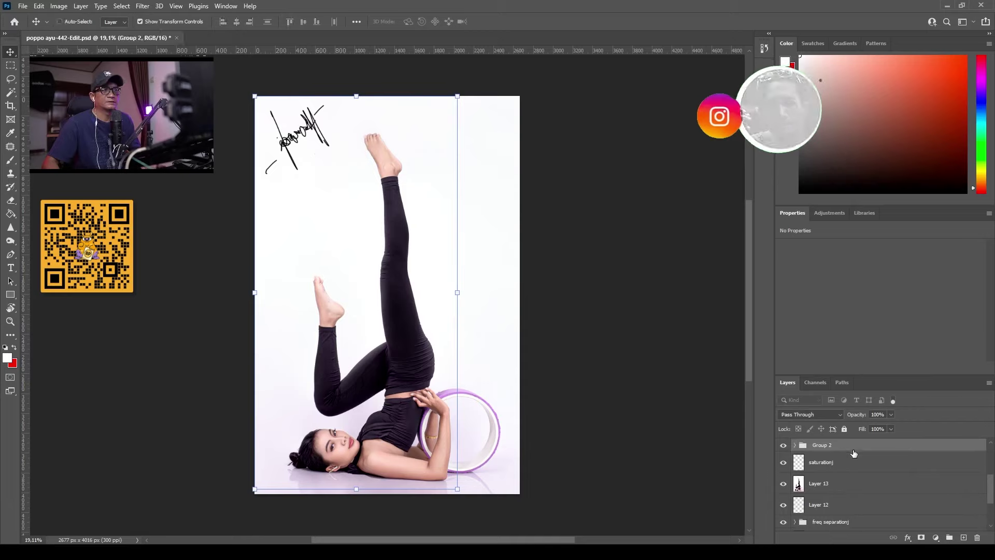
# Step: Compare the photo with the Hue/Saturation group off and on, and set the group's opacity to 75%
pyautogui.click(783, 445)
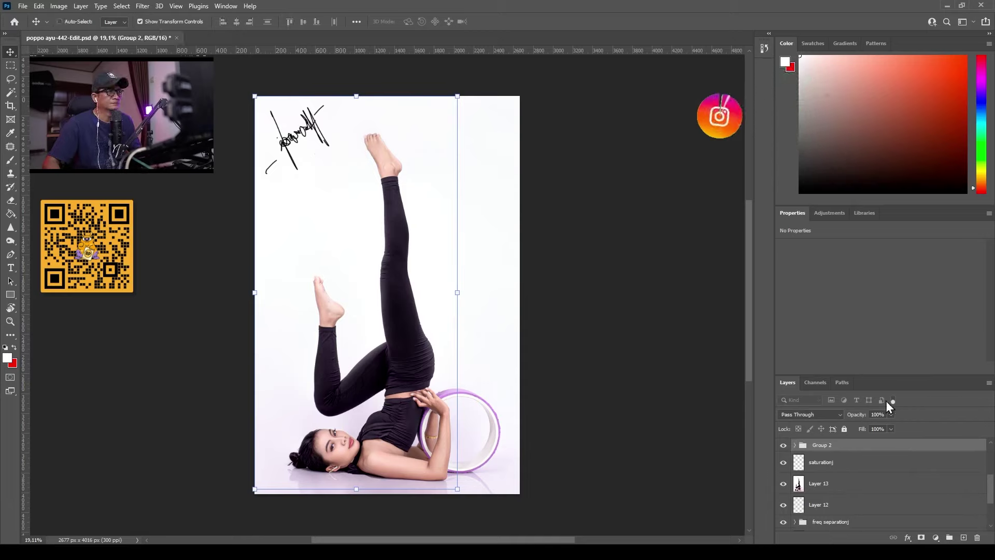
pyautogui.click(885, 415)
pyautogui.write('75')
pyautogui.press('Return')
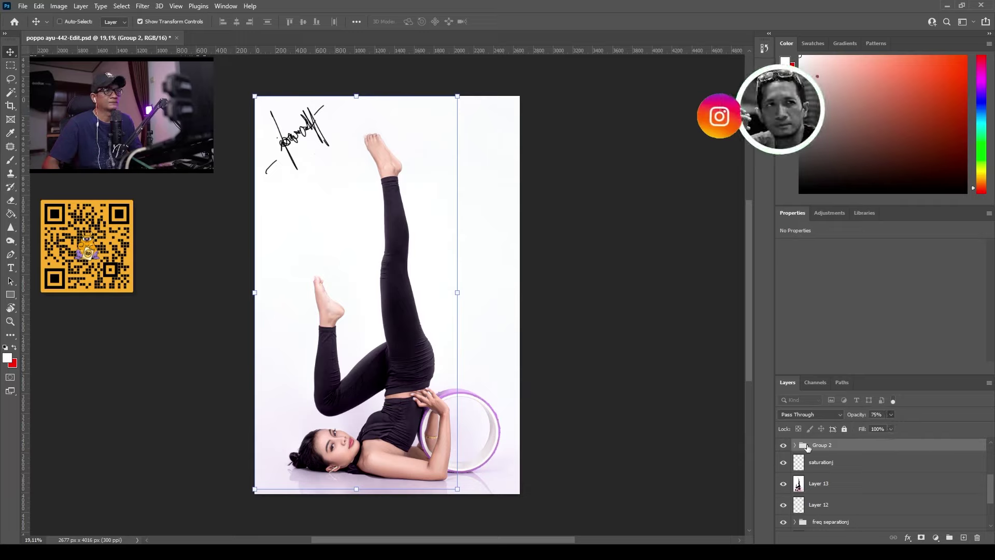
# Step: Examine the skin of the face, arms and foot up close with the Hue/Saturation group hidden
pyautogui.click(783, 446)
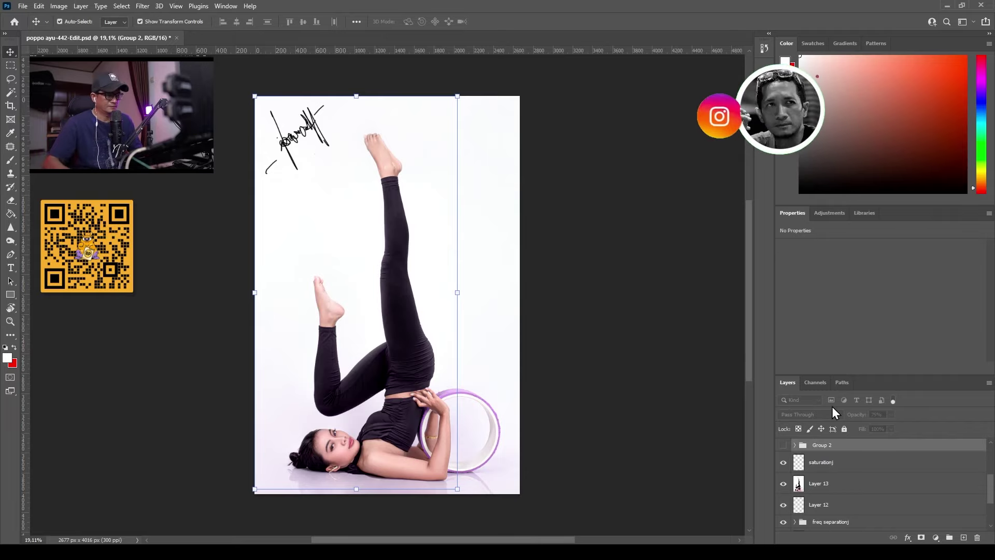
pyautogui.hotkey('ctrl', '+')
pyautogui.hotkey('ctrl', '+')
pyautogui.hotkey('ctrl', '+')
pyautogui.hotkey('ctrl', '+')
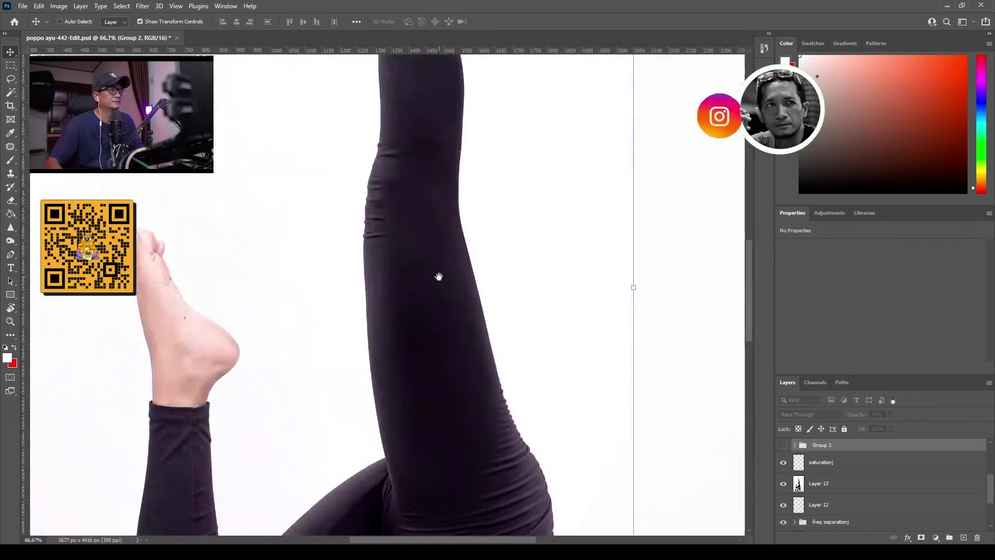
pyautogui.moveTo(439, 277); pyautogui.dragTo(440, 171)
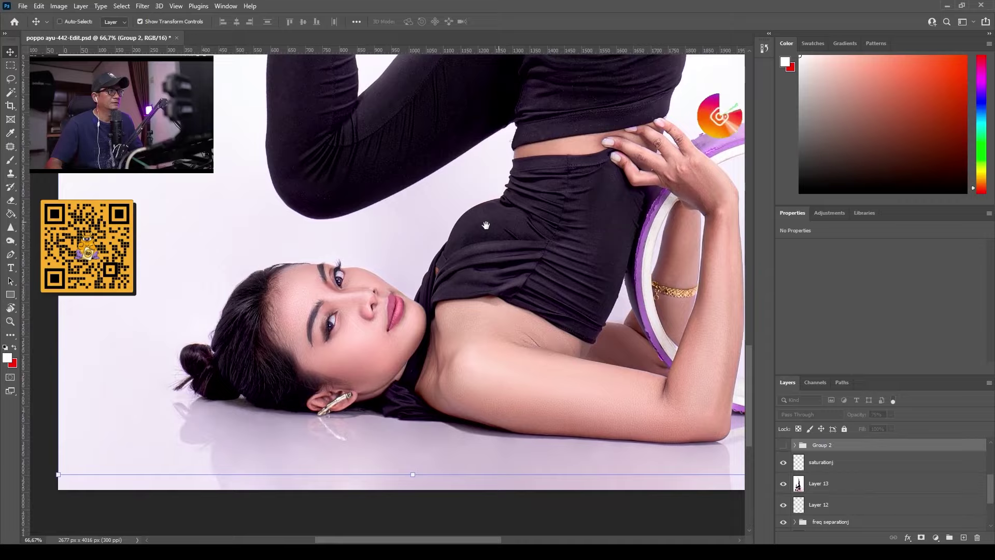
pyautogui.moveTo(485, 225); pyautogui.dragTo(413, 357)
pyautogui.hotkey('ctrl', '0')
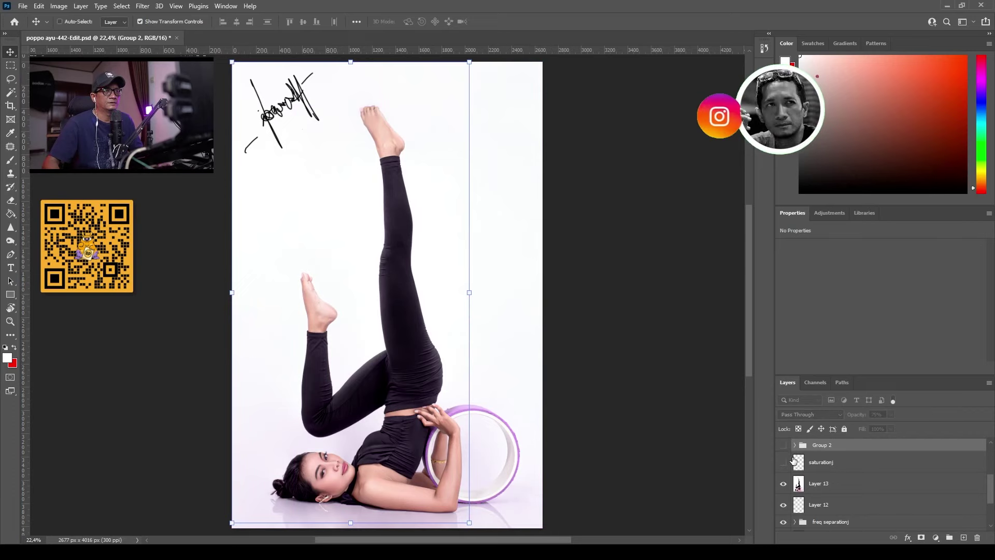
# Step: Check the photo's tones through Curves 3 and the brigtness group, and hide both again
pyautogui.scroll(3, 788, 463)
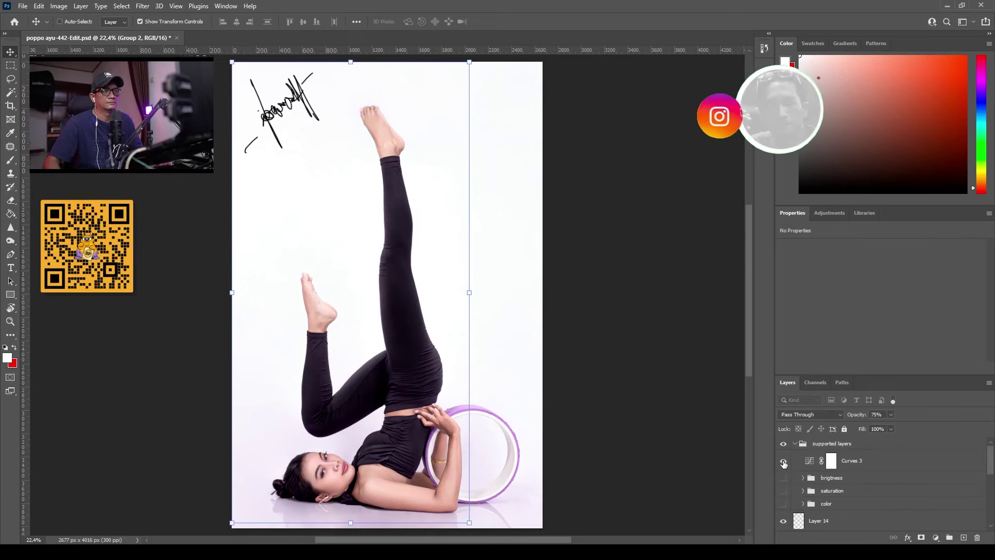
pyautogui.click(783, 461)
pyautogui.click(783, 461)
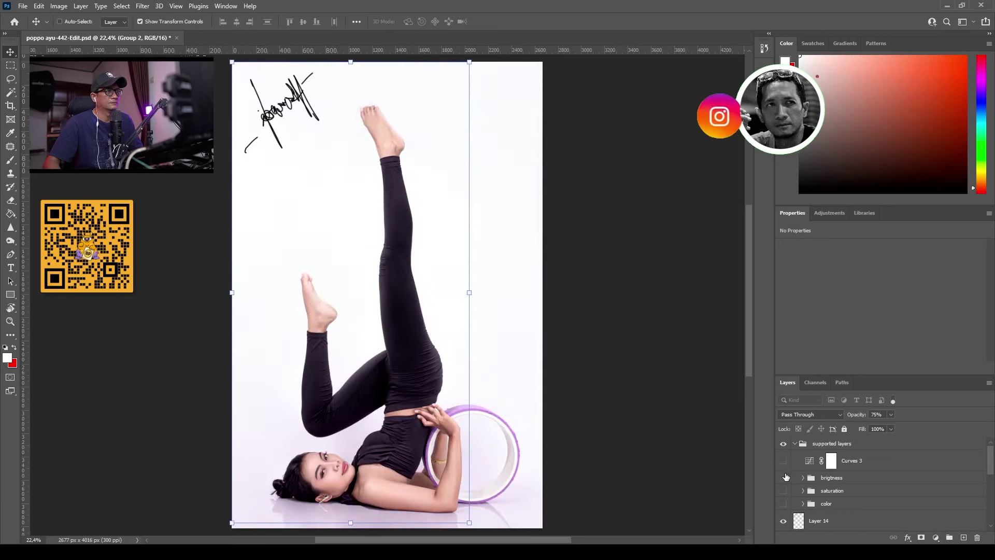
pyautogui.click(783, 460)
pyautogui.click(783, 477)
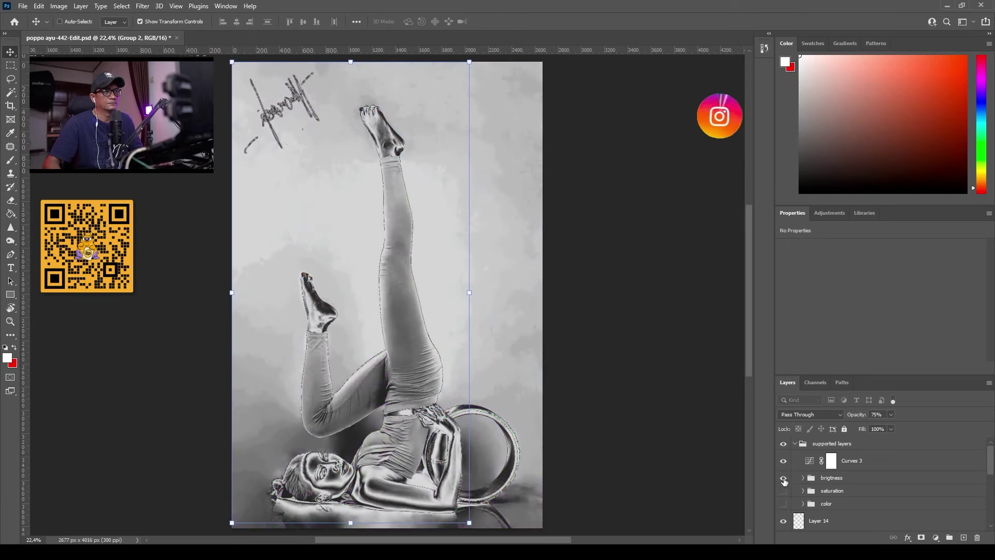
pyautogui.click(783, 478)
pyautogui.click(783, 461)
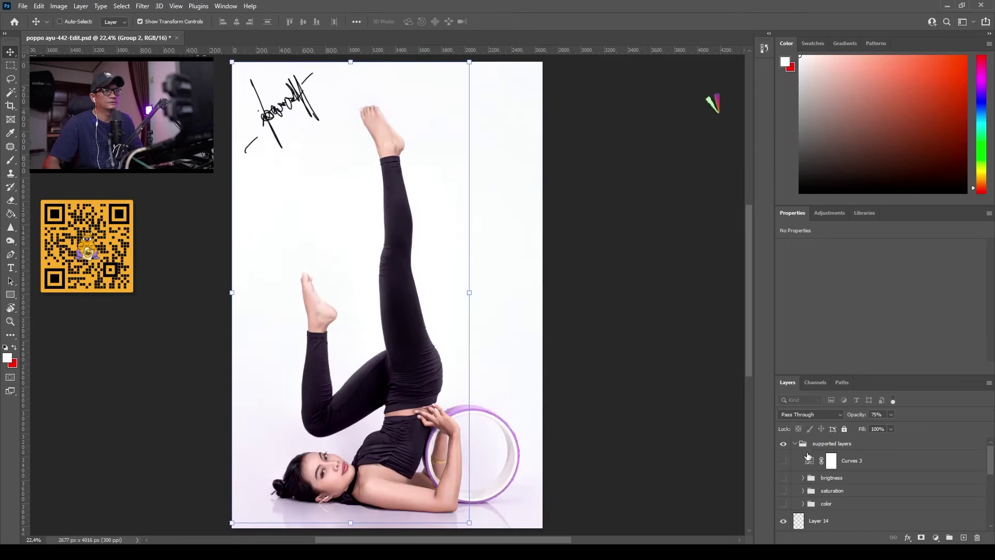